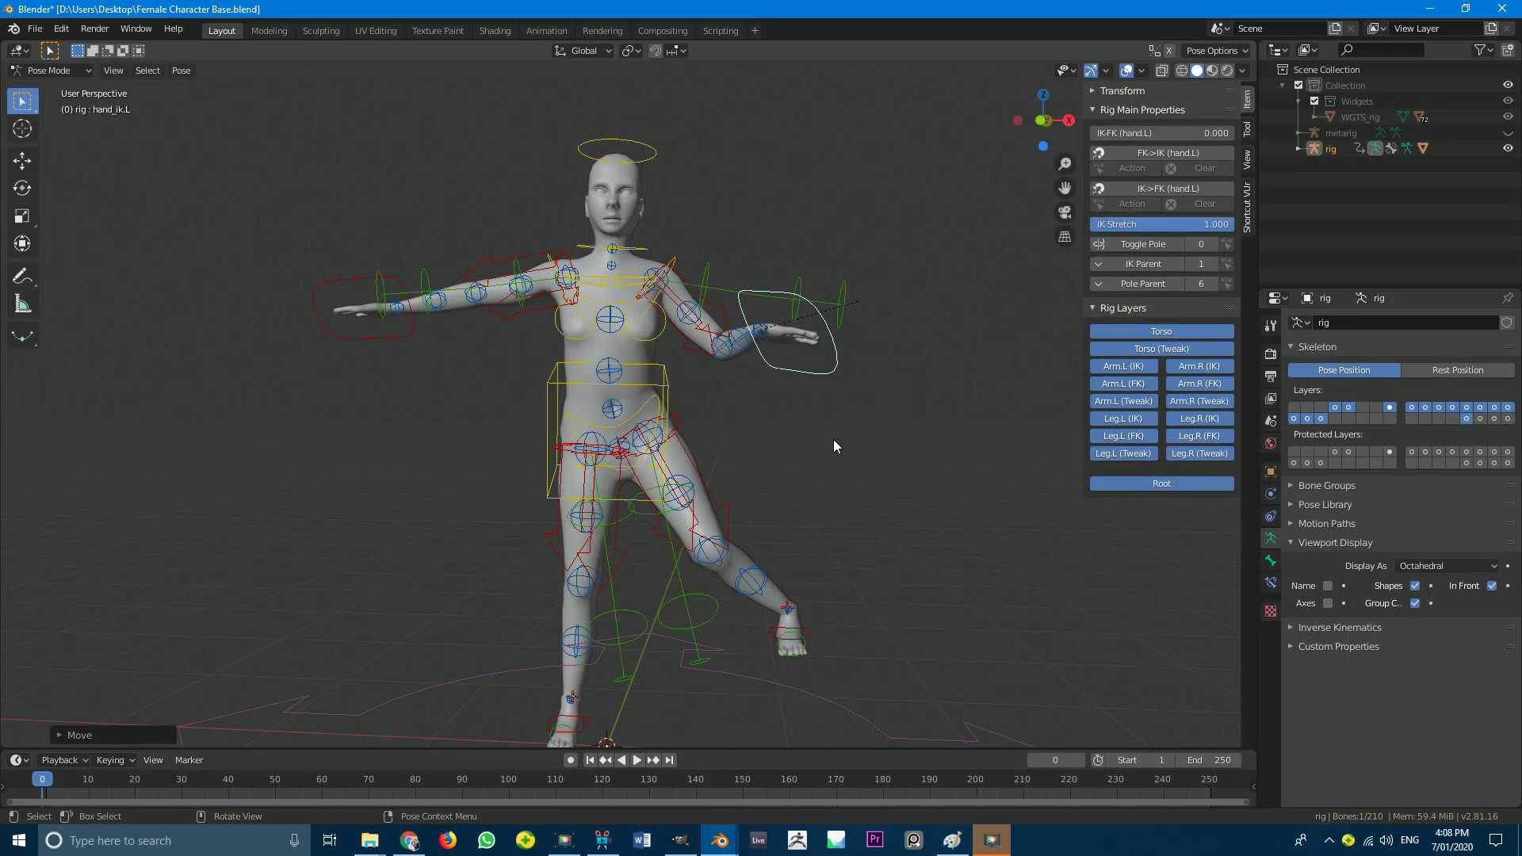
# Step: Switch the posed character's rig from Pose Mode to Object Mode
pyautogui.moveTo(859, 375); pyautogui.dragTo(452, 341, button='middle')
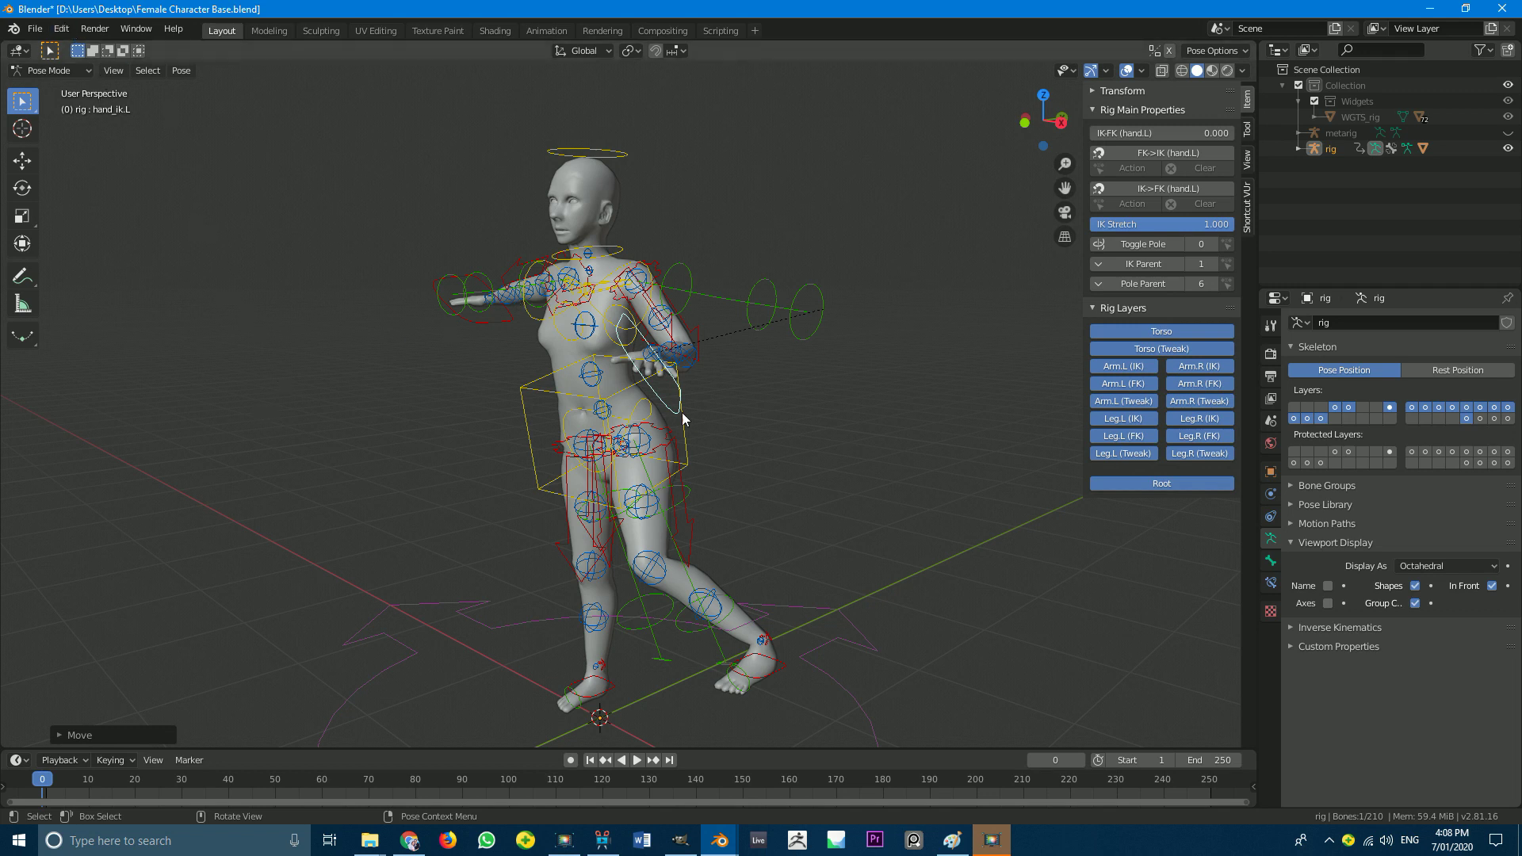
pyautogui.moveTo(682, 412); pyautogui.dragTo(599, 156, button='middle')
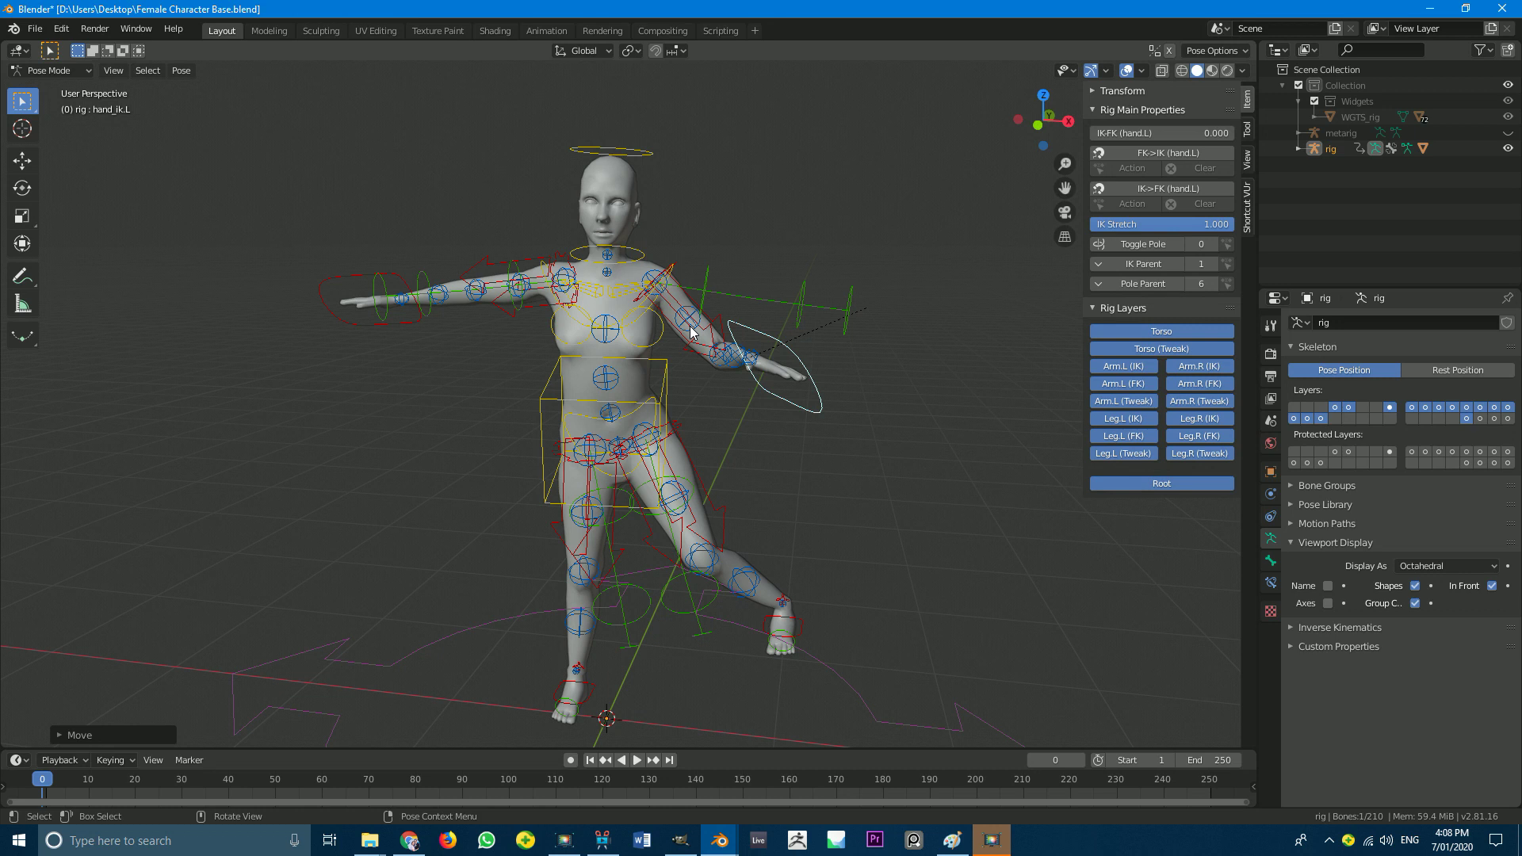
pyautogui.moveTo(691, 332); pyautogui.dragTo(713, 378, button='middle')
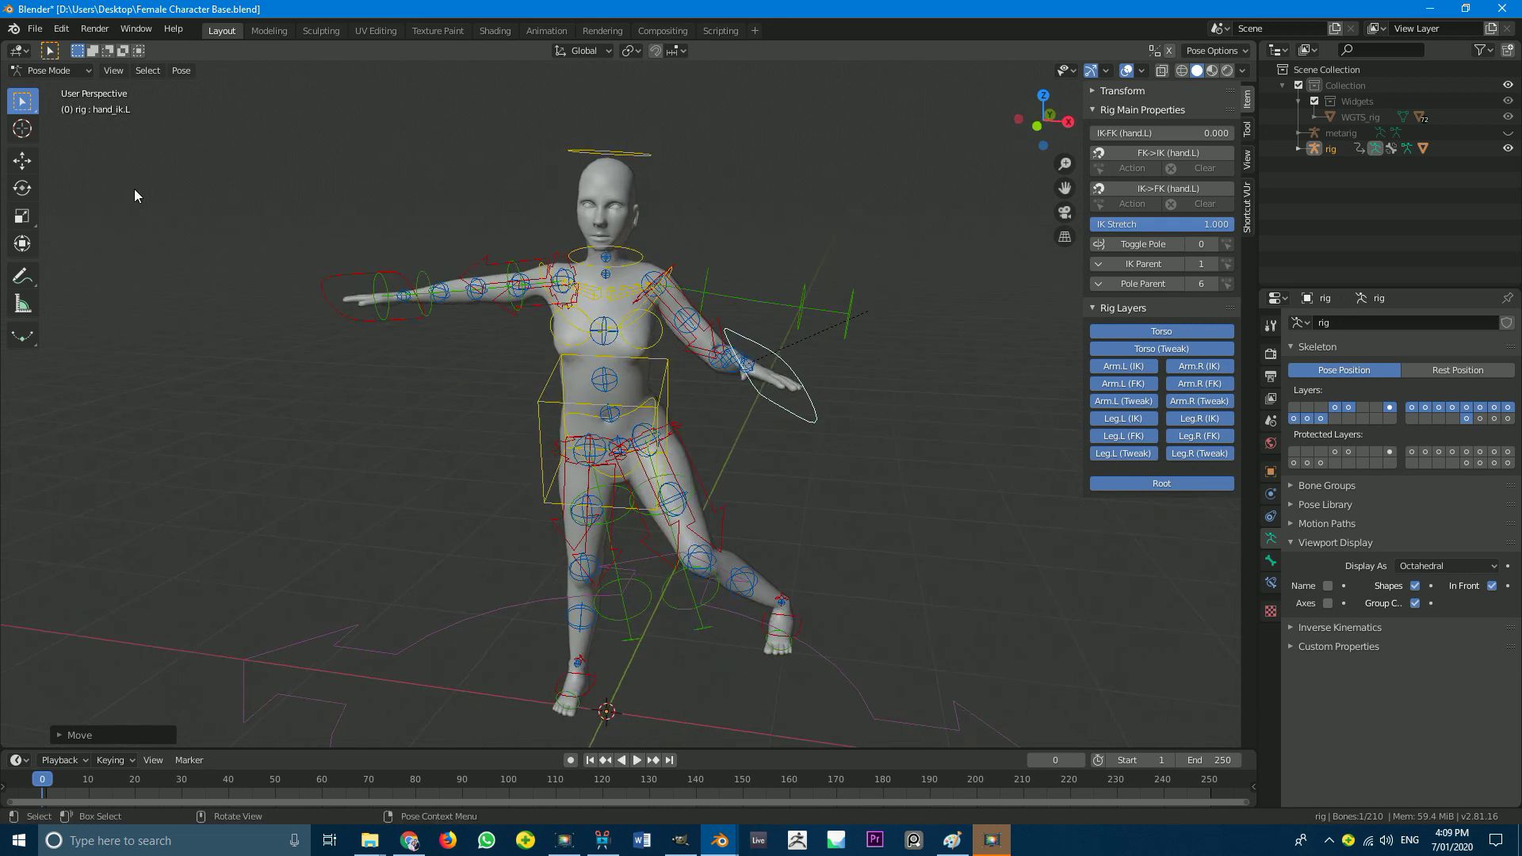
pyautogui.click(50, 71)
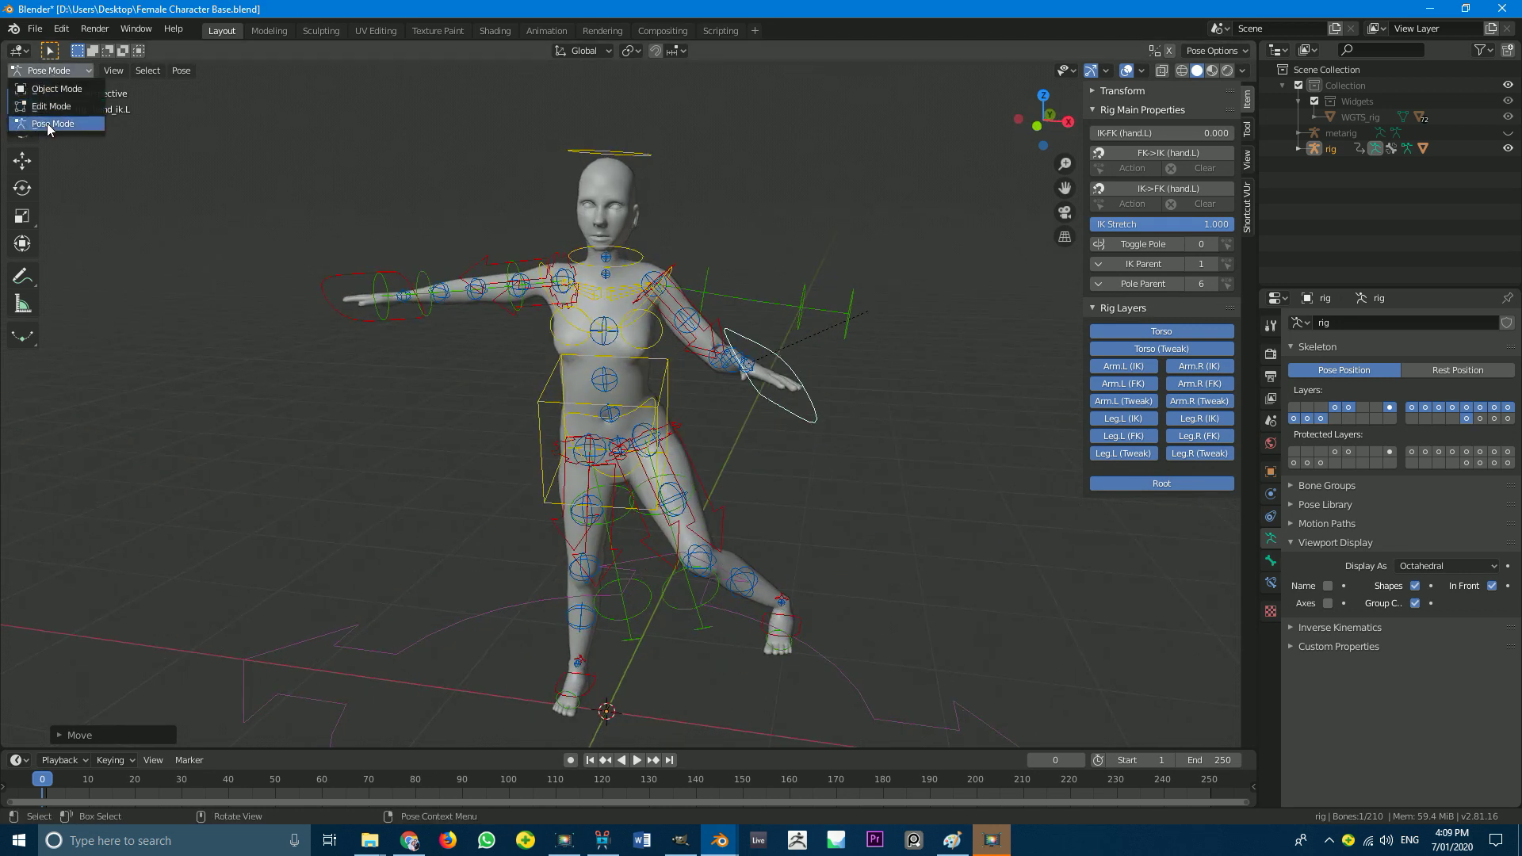
pyautogui.click(46, 122)
pyautogui.click(41, 70)
pyautogui.click(46, 87)
# Step: Examine the posed female character and its rig controls from the front and the side
pyautogui.scroll(-4, 503, 527)
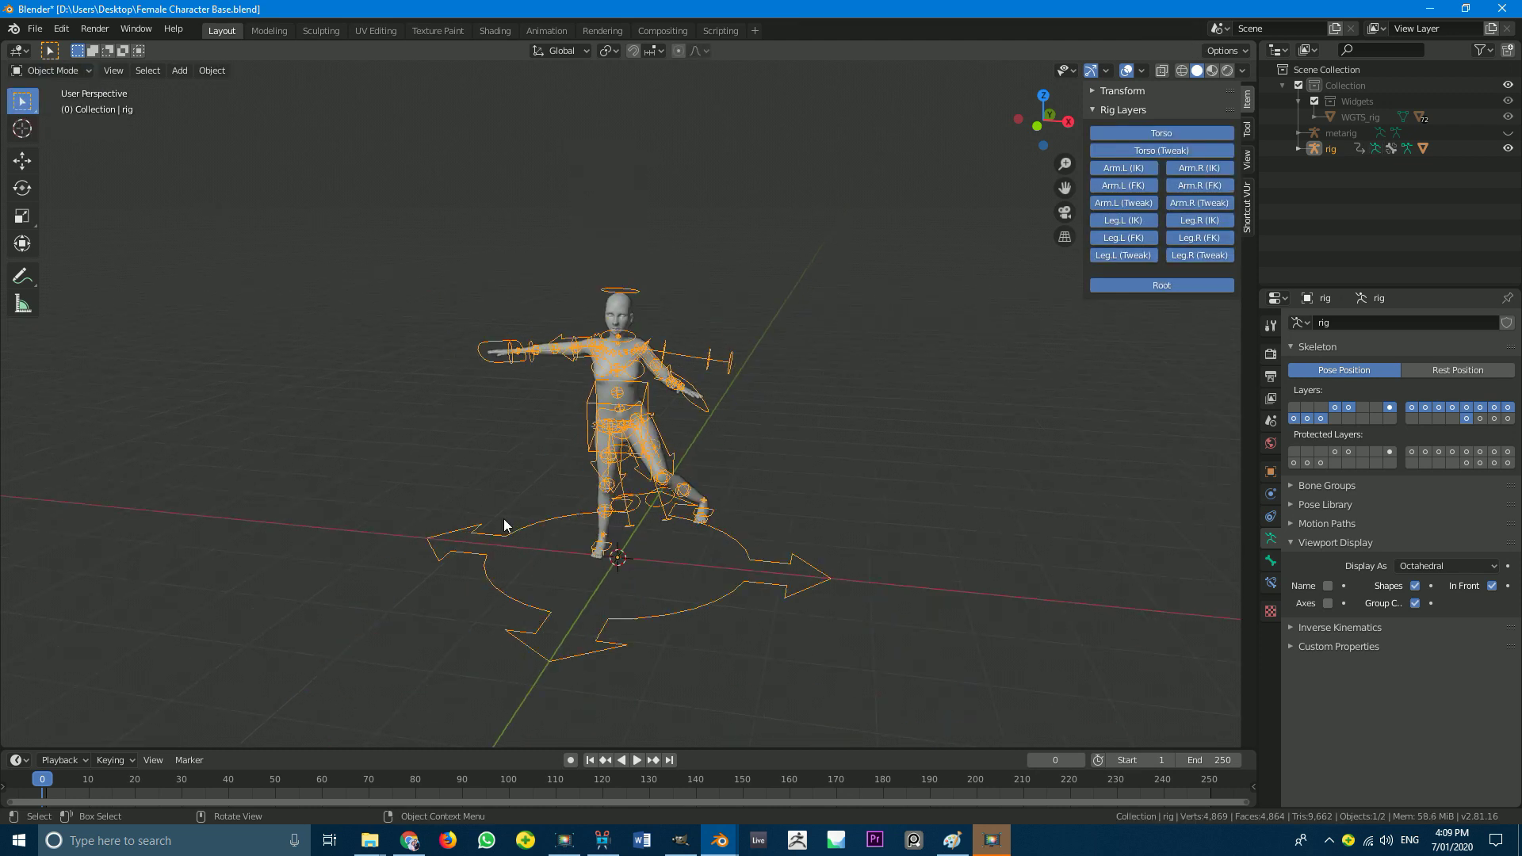
pyautogui.scroll(2, 584, 577)
pyautogui.keyDown('shift'); pyautogui.moveTo(665, 620); pyautogui.dragTo(661, 574, button='middle'); pyautogui.keyUp('shift')
pyautogui.scroll(1, 662, 573)
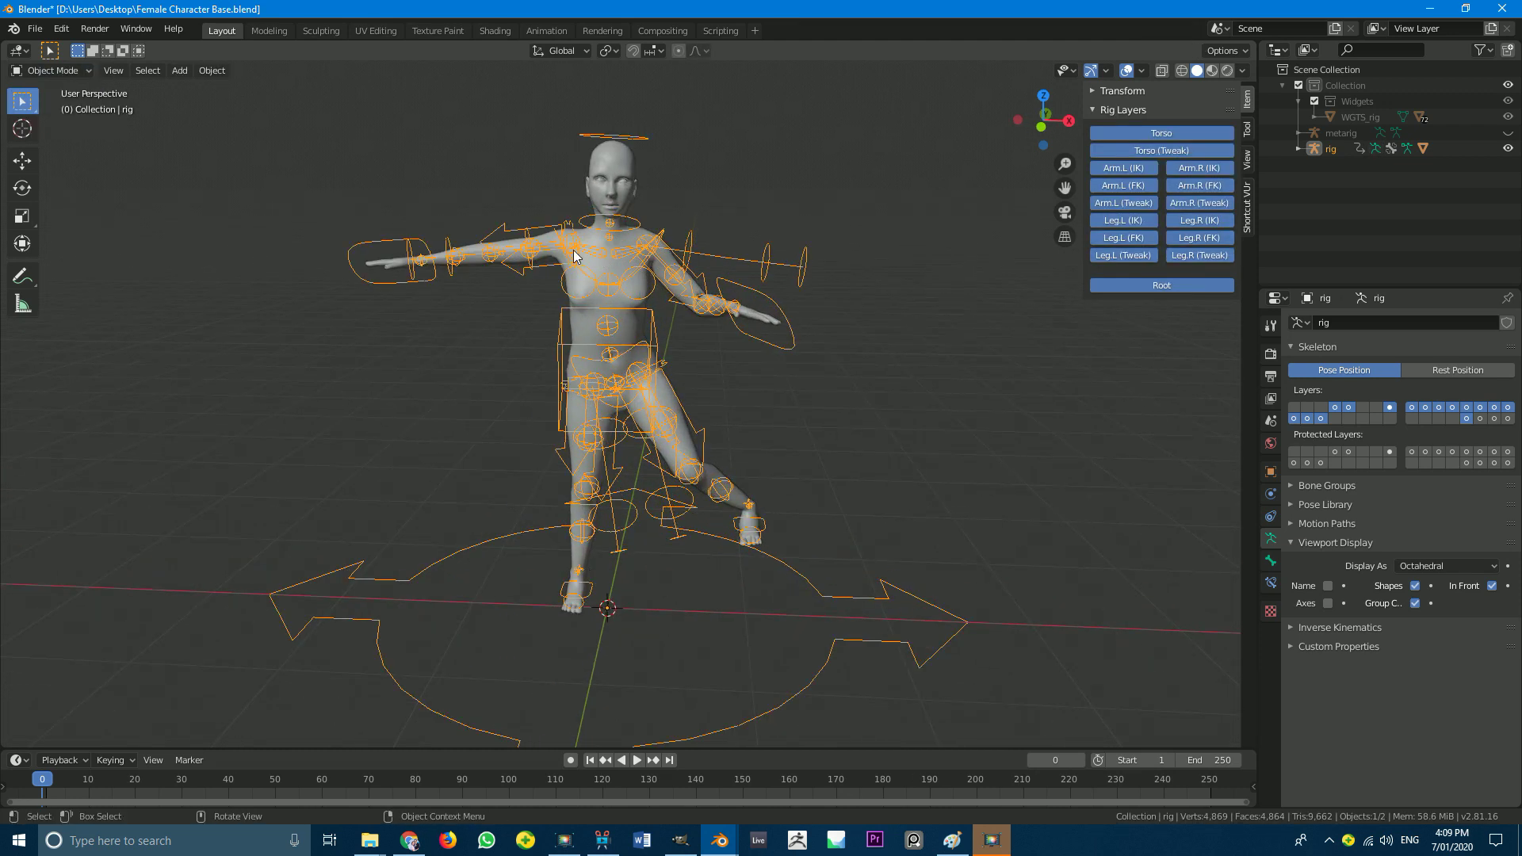
pyautogui.moveTo(542, 310); pyautogui.dragTo(651, 321, button='middle')
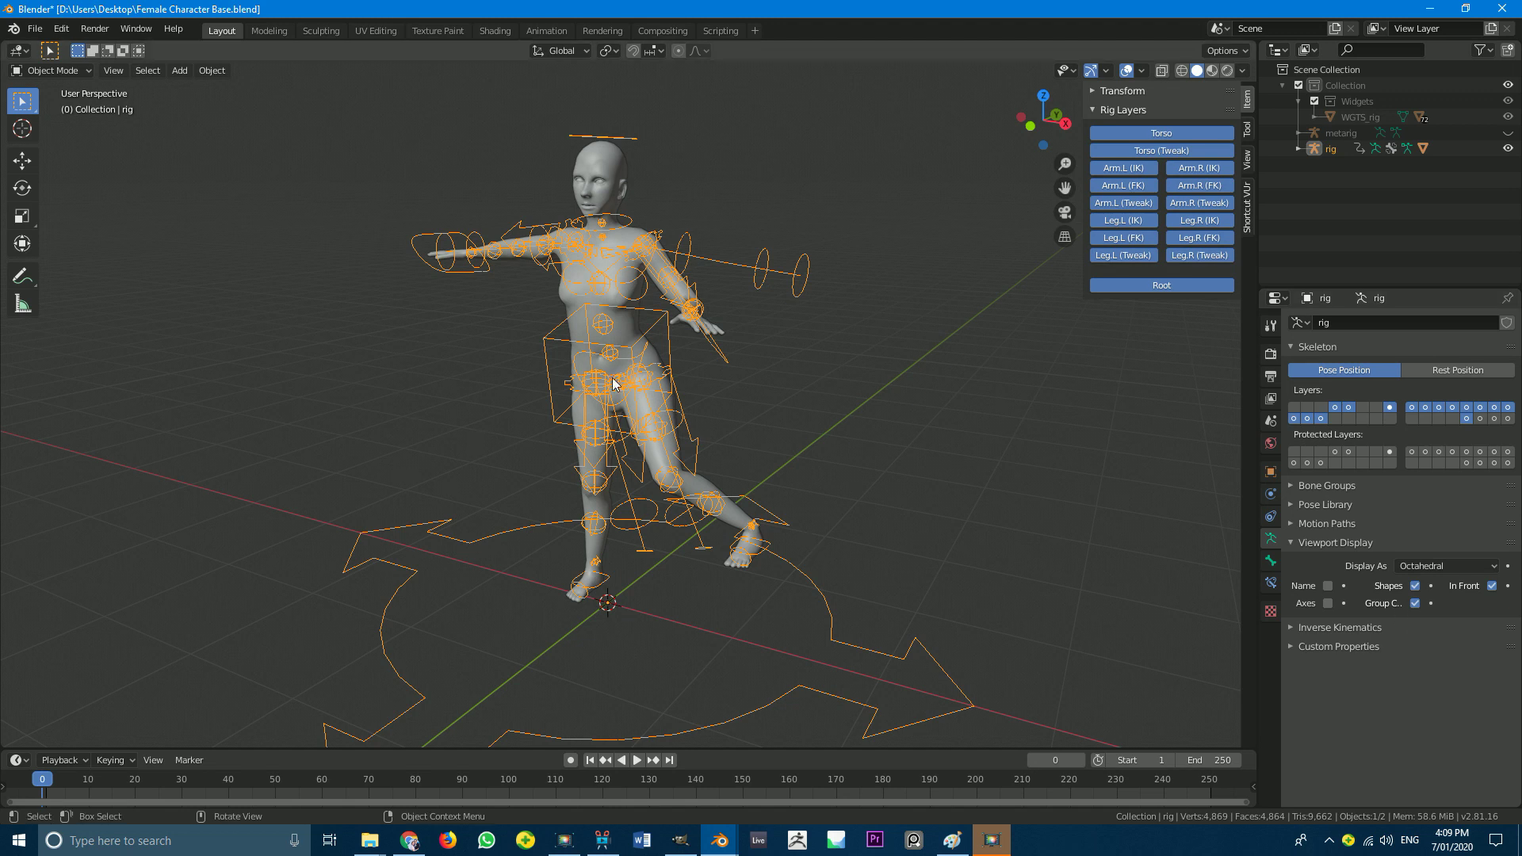
pyautogui.scroll(2, 652, 375)
pyautogui.moveTo(531, 144); pyautogui.dragTo(306, 170, button='middle')
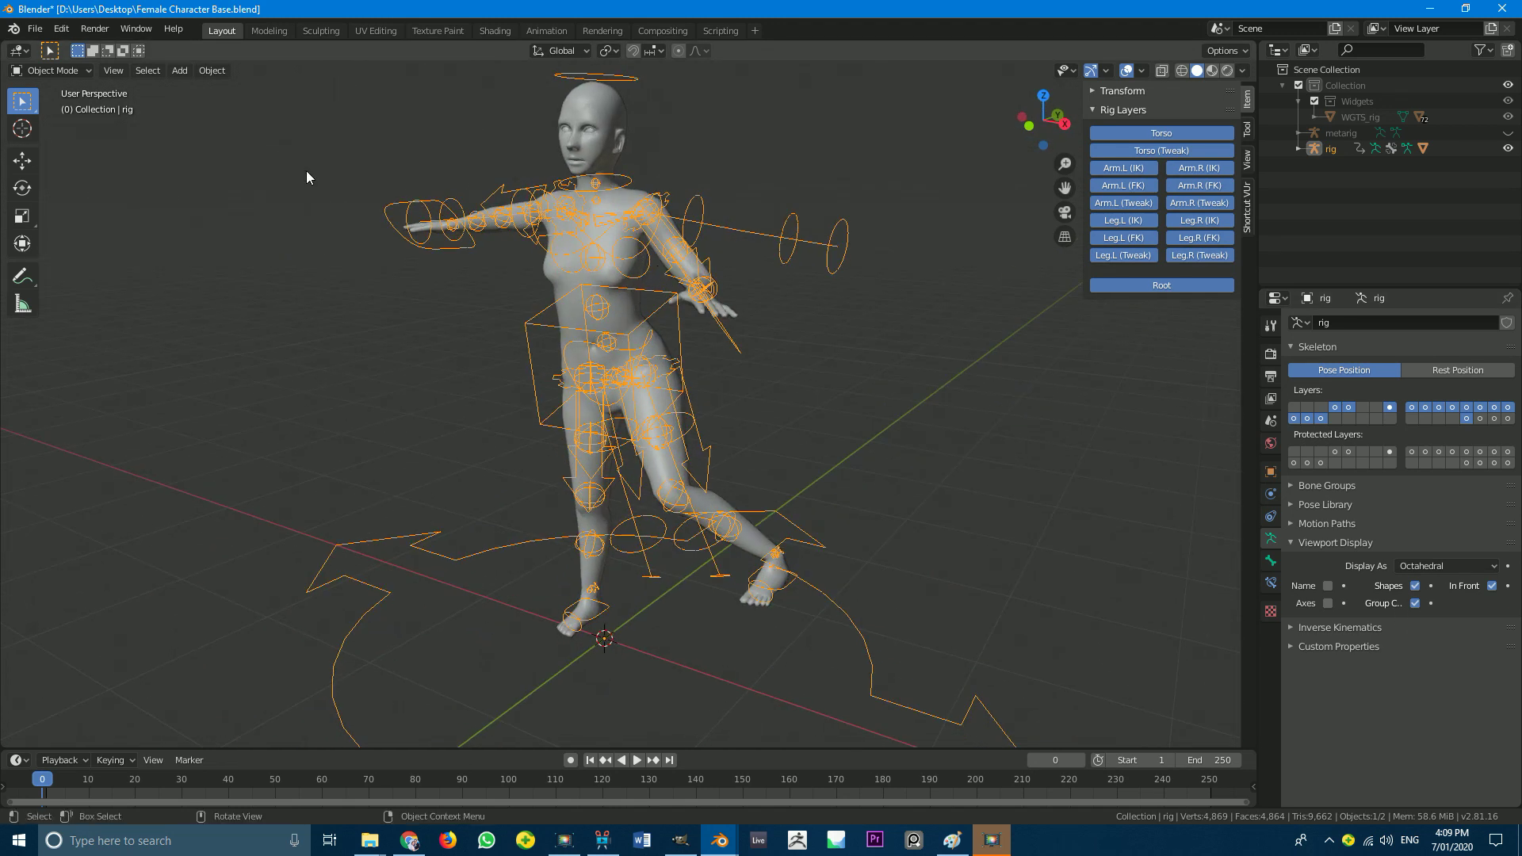
pyautogui.moveTo(474, 222); pyautogui.dragTo(476, 301, button='middle')
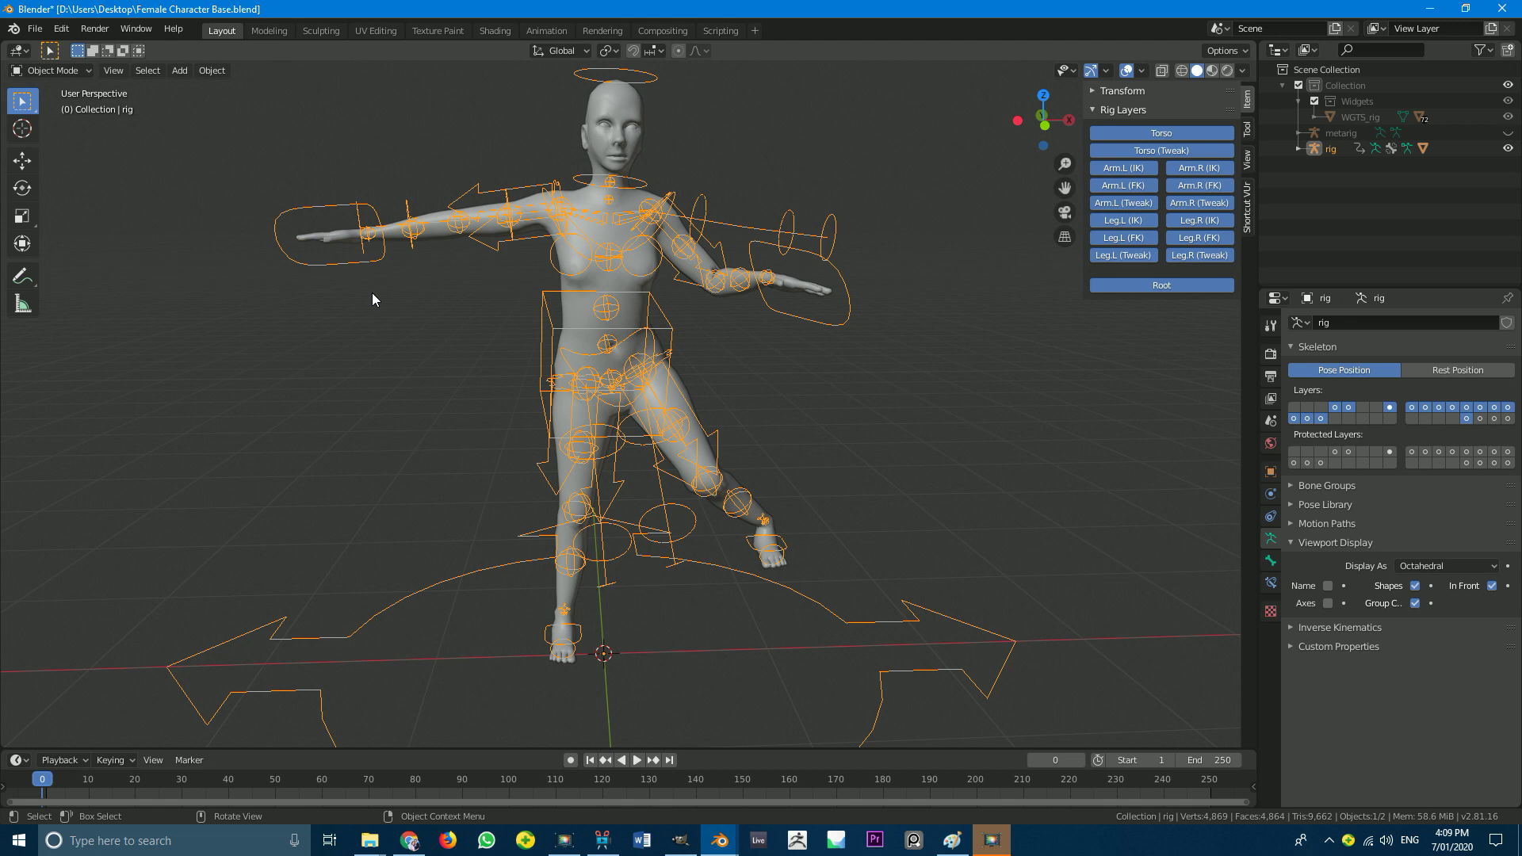
pyautogui.moveTo(731, 398); pyautogui.dragTo(662, 432, button='middle')
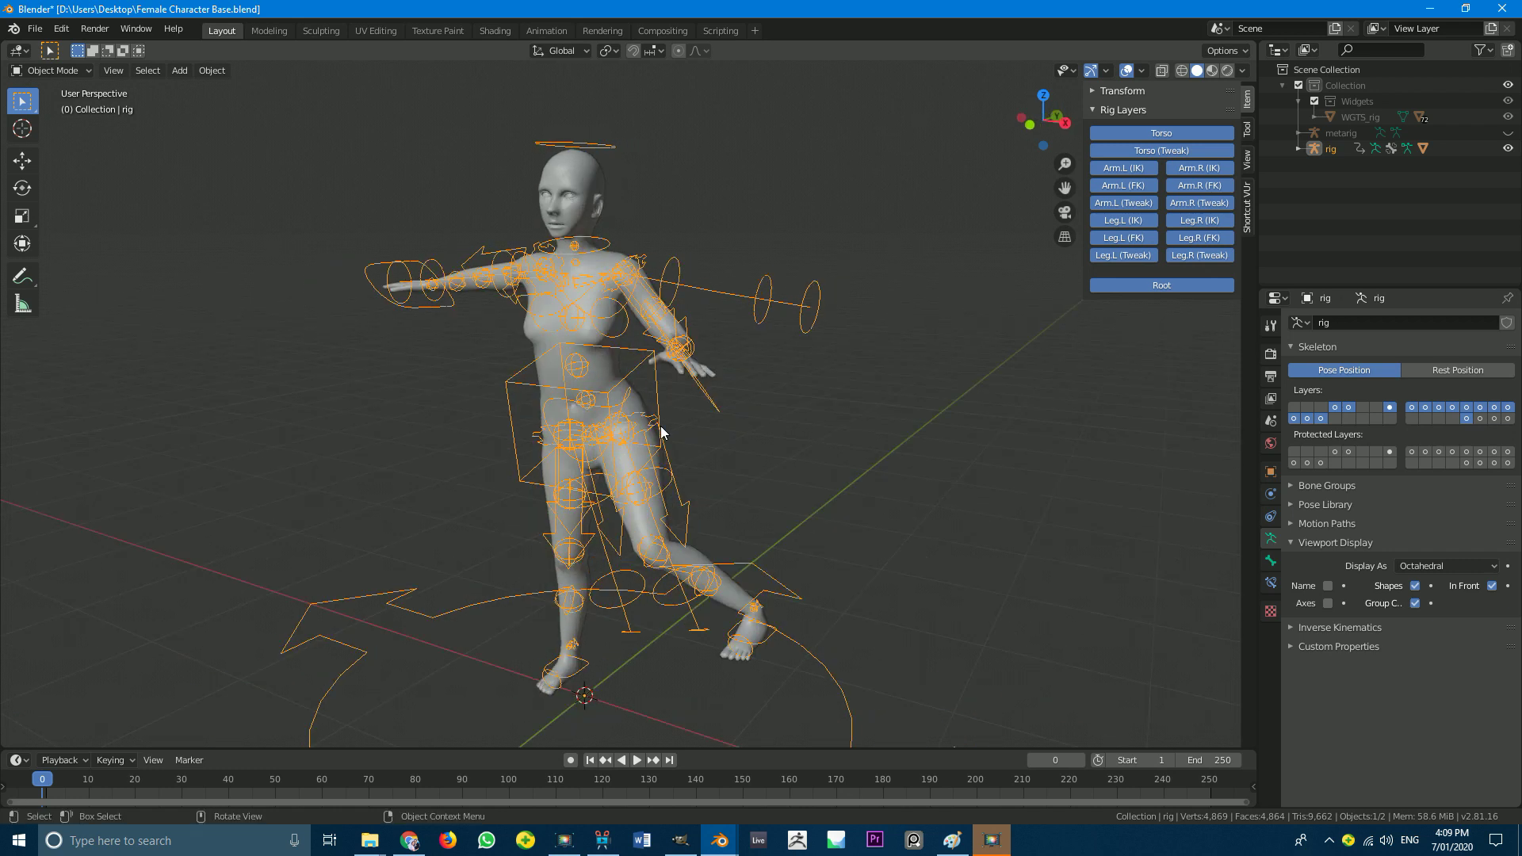
# Step: View the Female Character download page on Blend Swap in Chrome and return to Blender
pyautogui.click(409, 840)
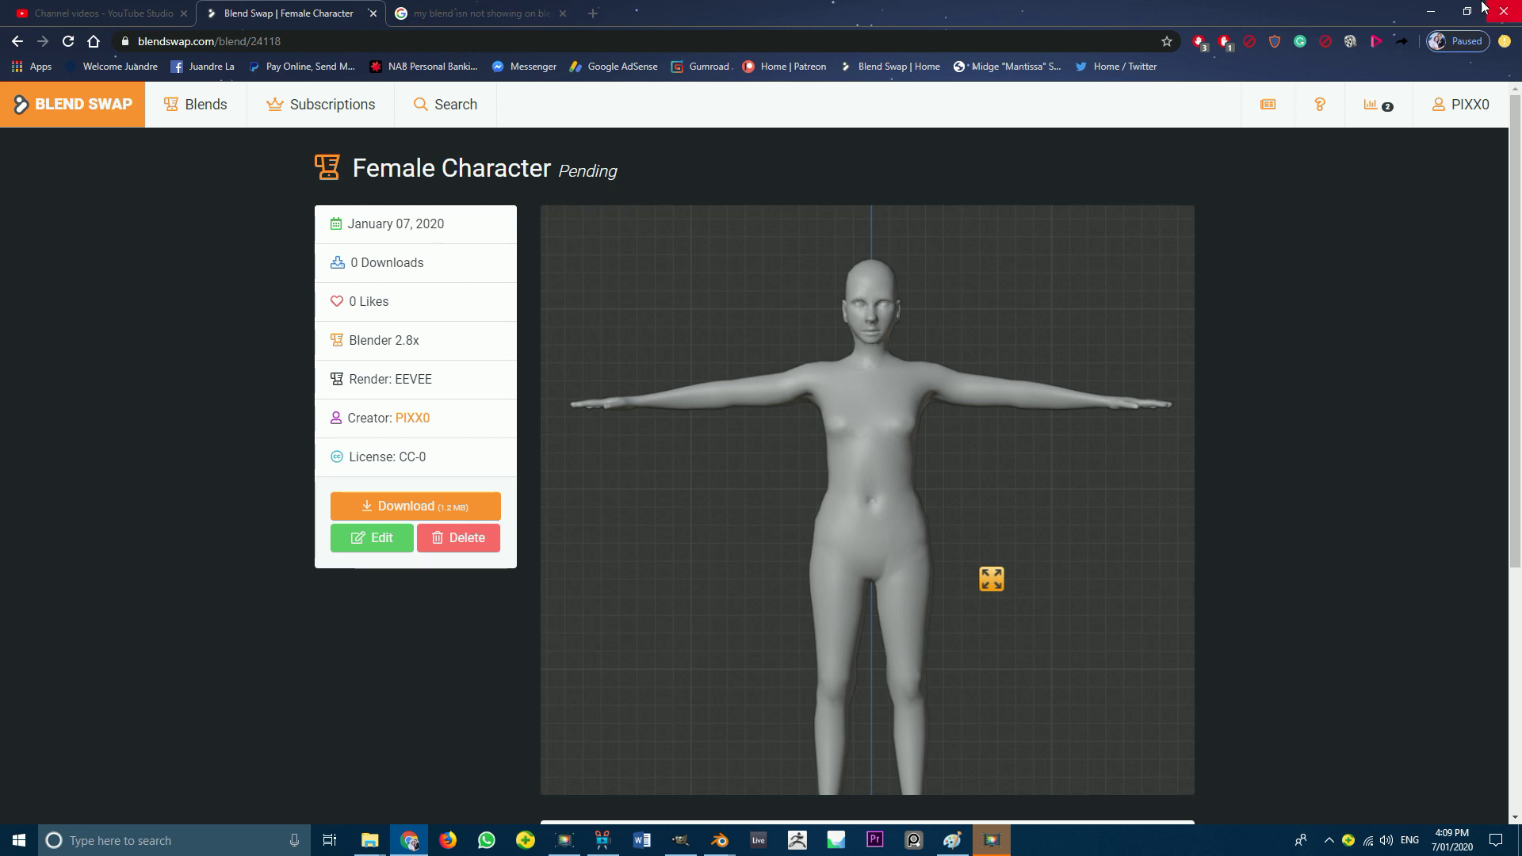
pyautogui.click(1431, 11)
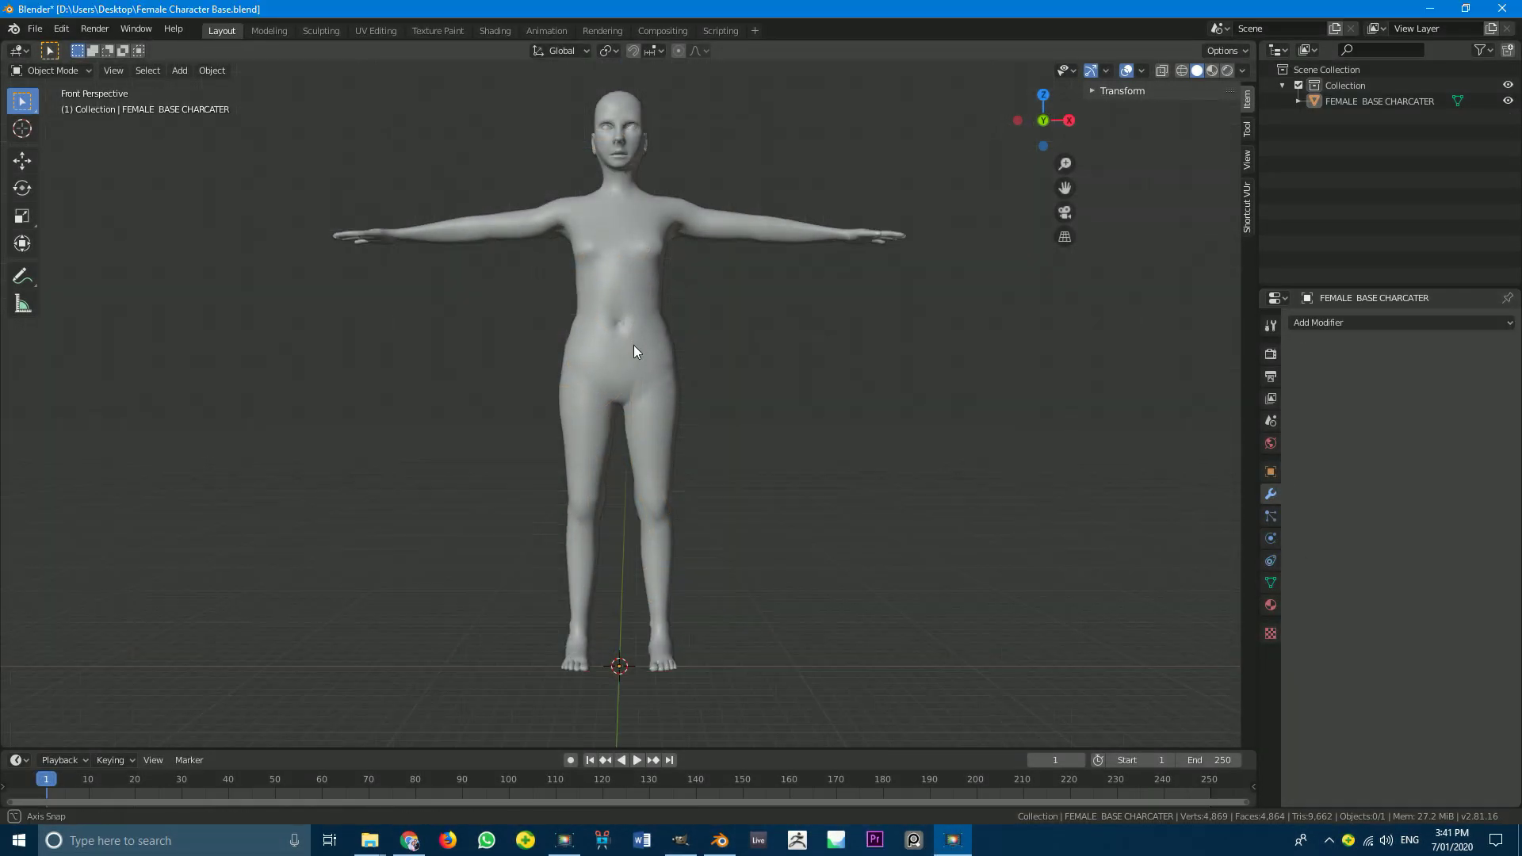
# Step: Filter the add-ons by "rig" in the preferences, enable Rigging: Rigify and close the preferences
pyautogui.moveTo(634, 345); pyautogui.dragTo(643, 398, button='middle')
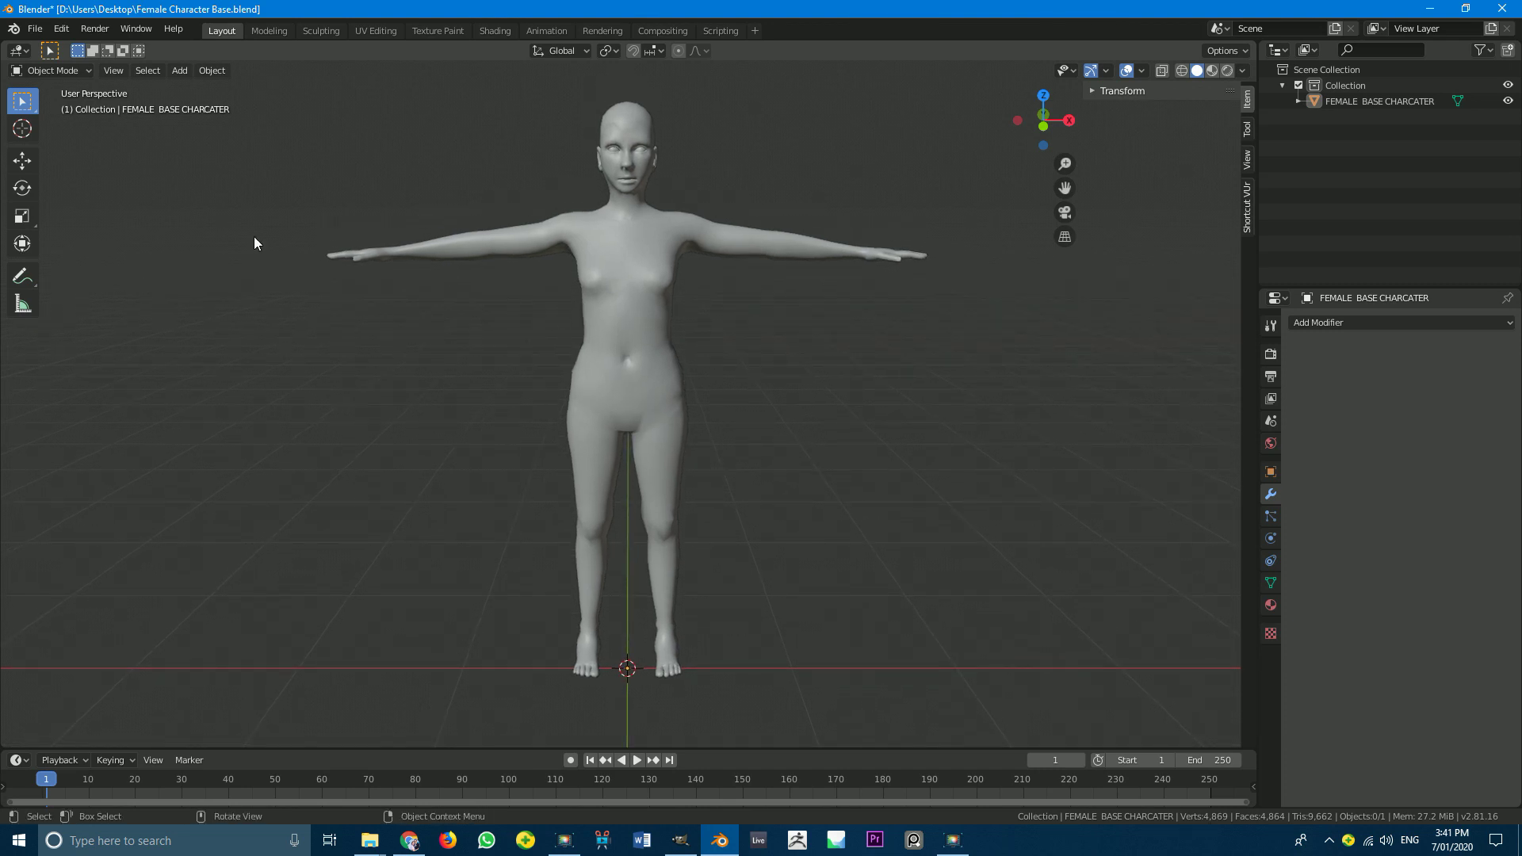
pyautogui.click(61, 28)
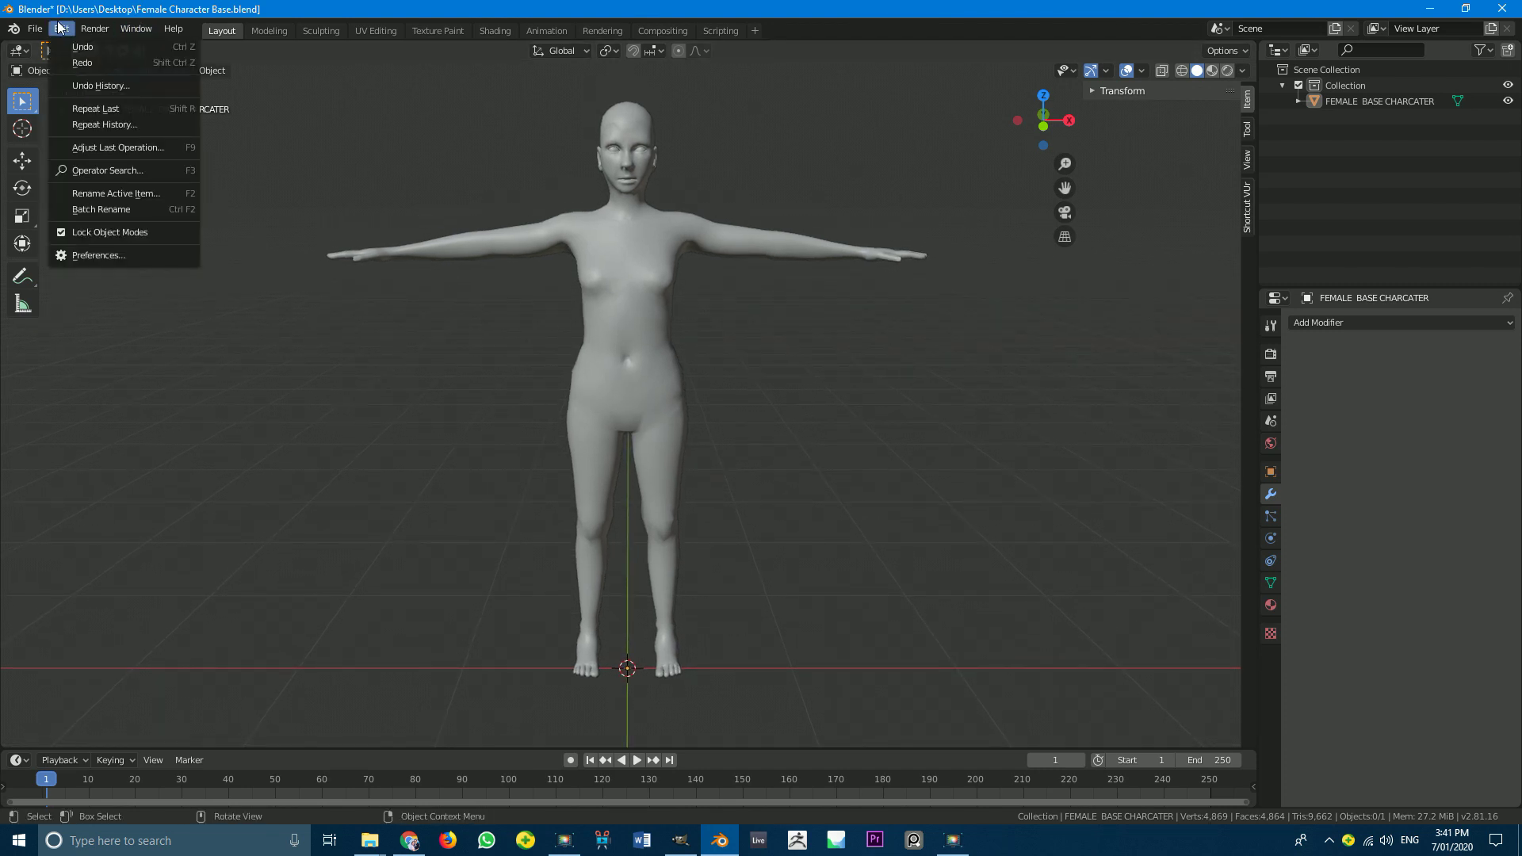
pyautogui.click(93, 252)
pyautogui.click(461, 103)
pyautogui.moveTo(461, 104); pyautogui.dragTo(56, 215)
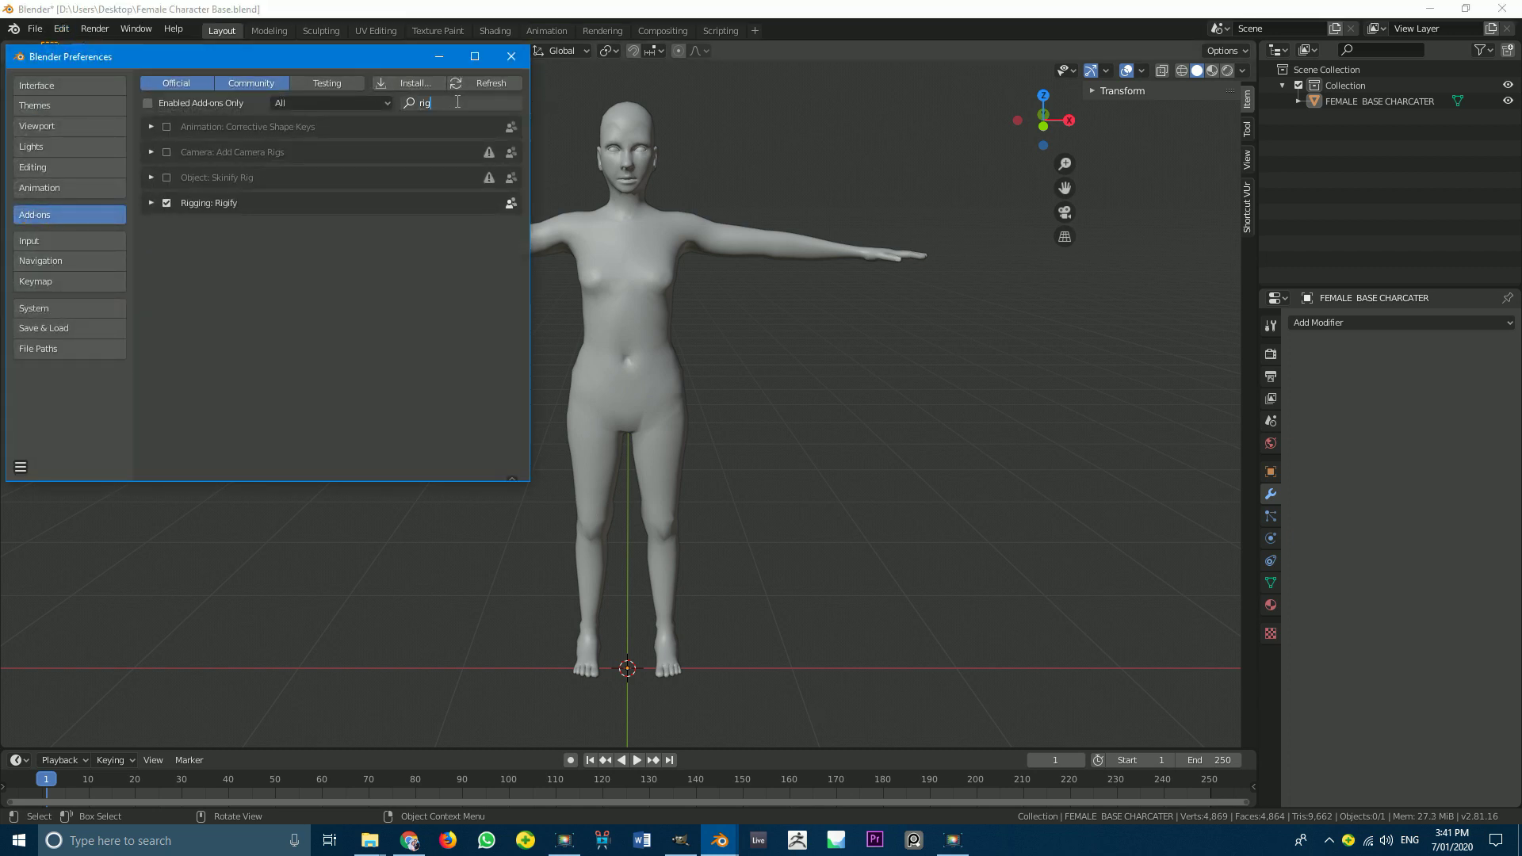
pyautogui.press('End')
pyautogui.click(168, 203)
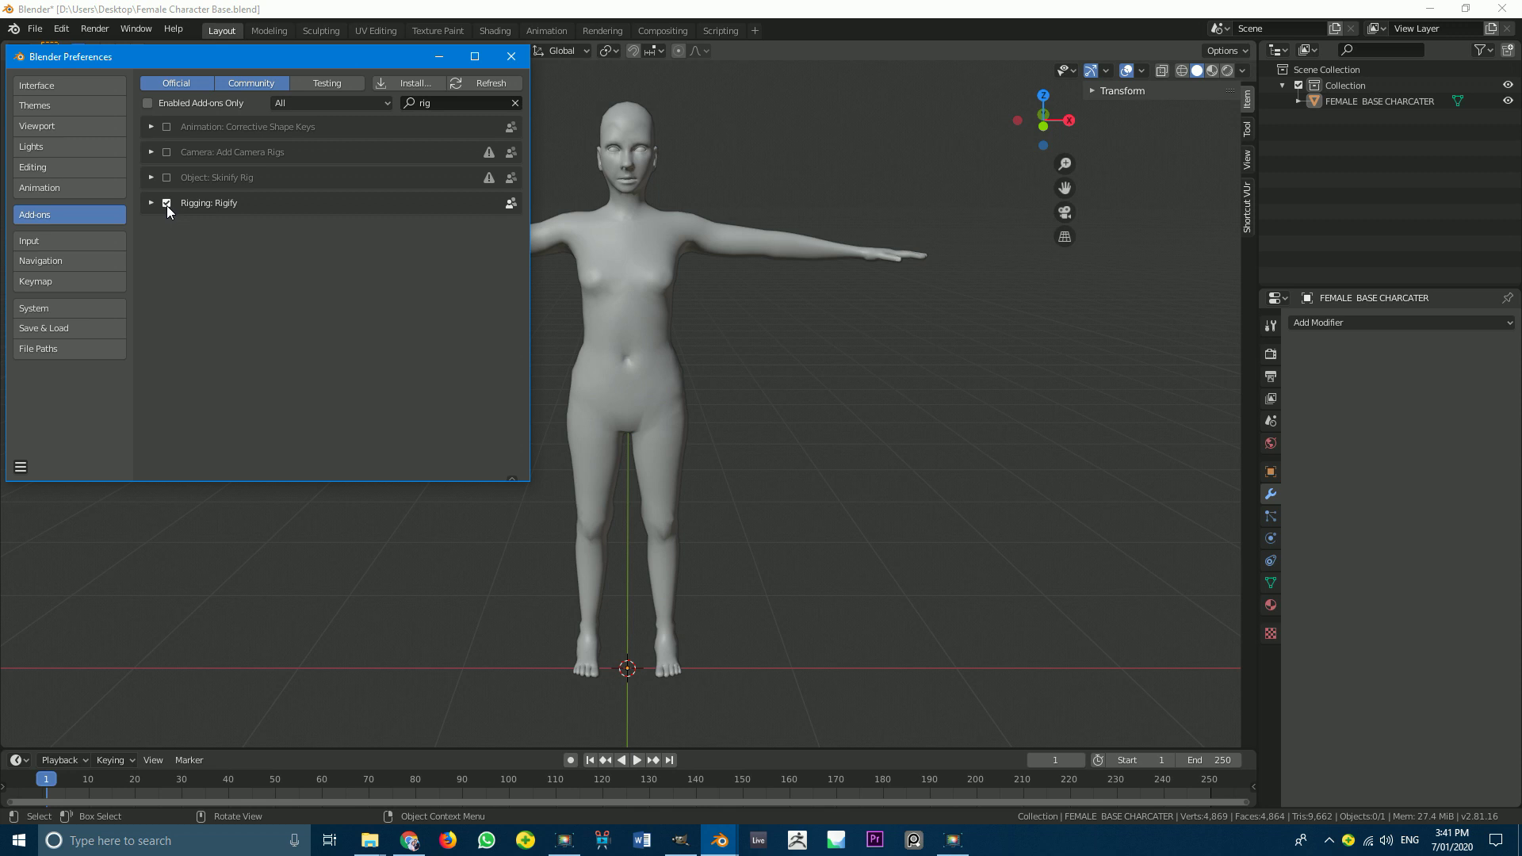
pyautogui.click(166, 204)
pyautogui.click(165, 203)
pyautogui.click(510, 57)
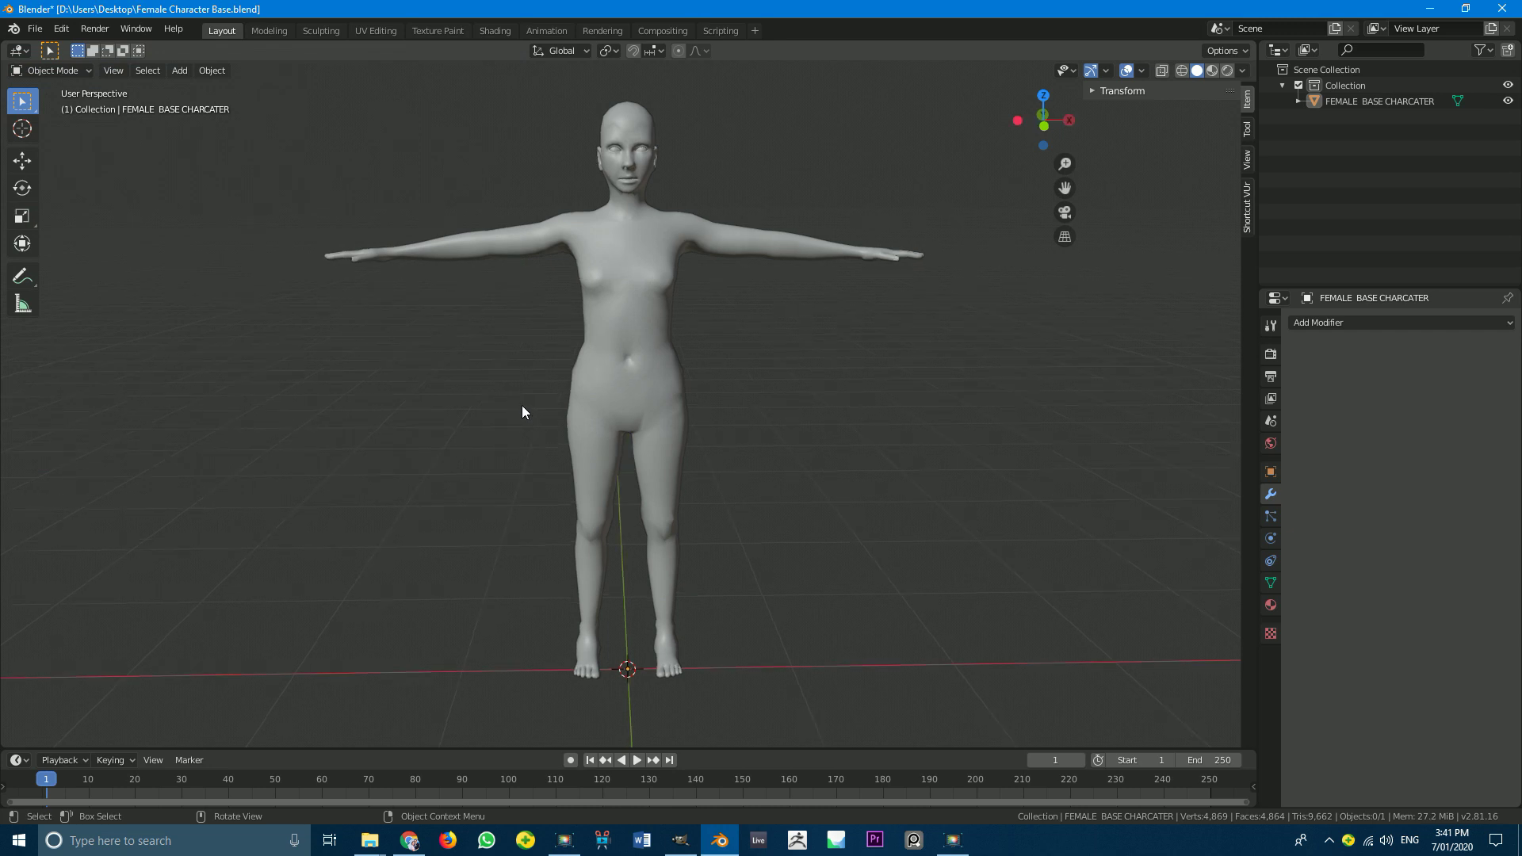
pyautogui.moveTo(522, 406); pyautogui.dragTo(515, 371, button='middle')
pyautogui.hotkey('shift', 'a')
pyautogui.moveTo(516, 370)
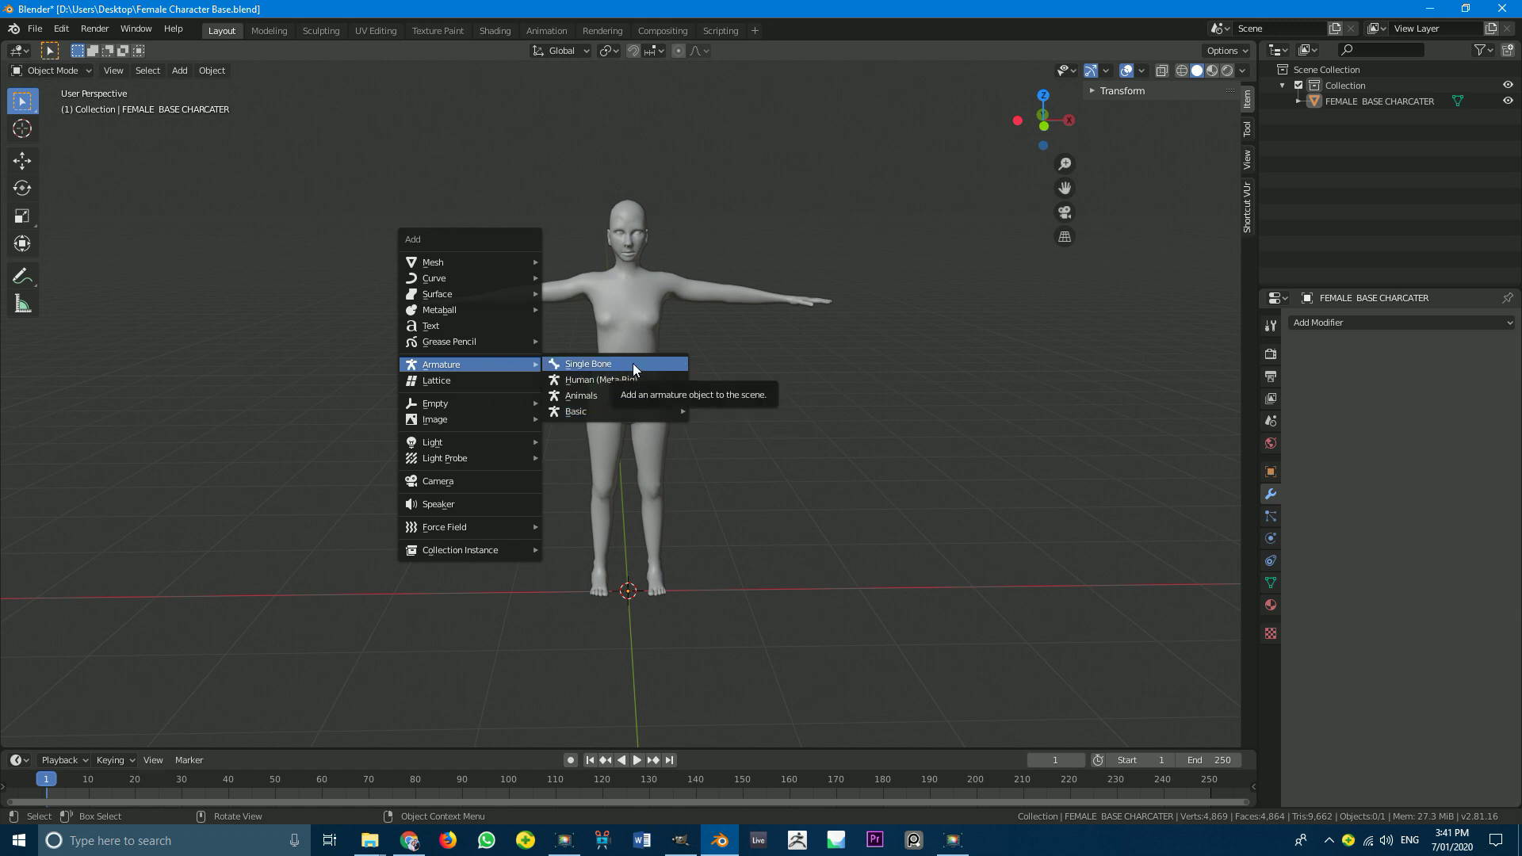
pyautogui.moveTo(588, 411)
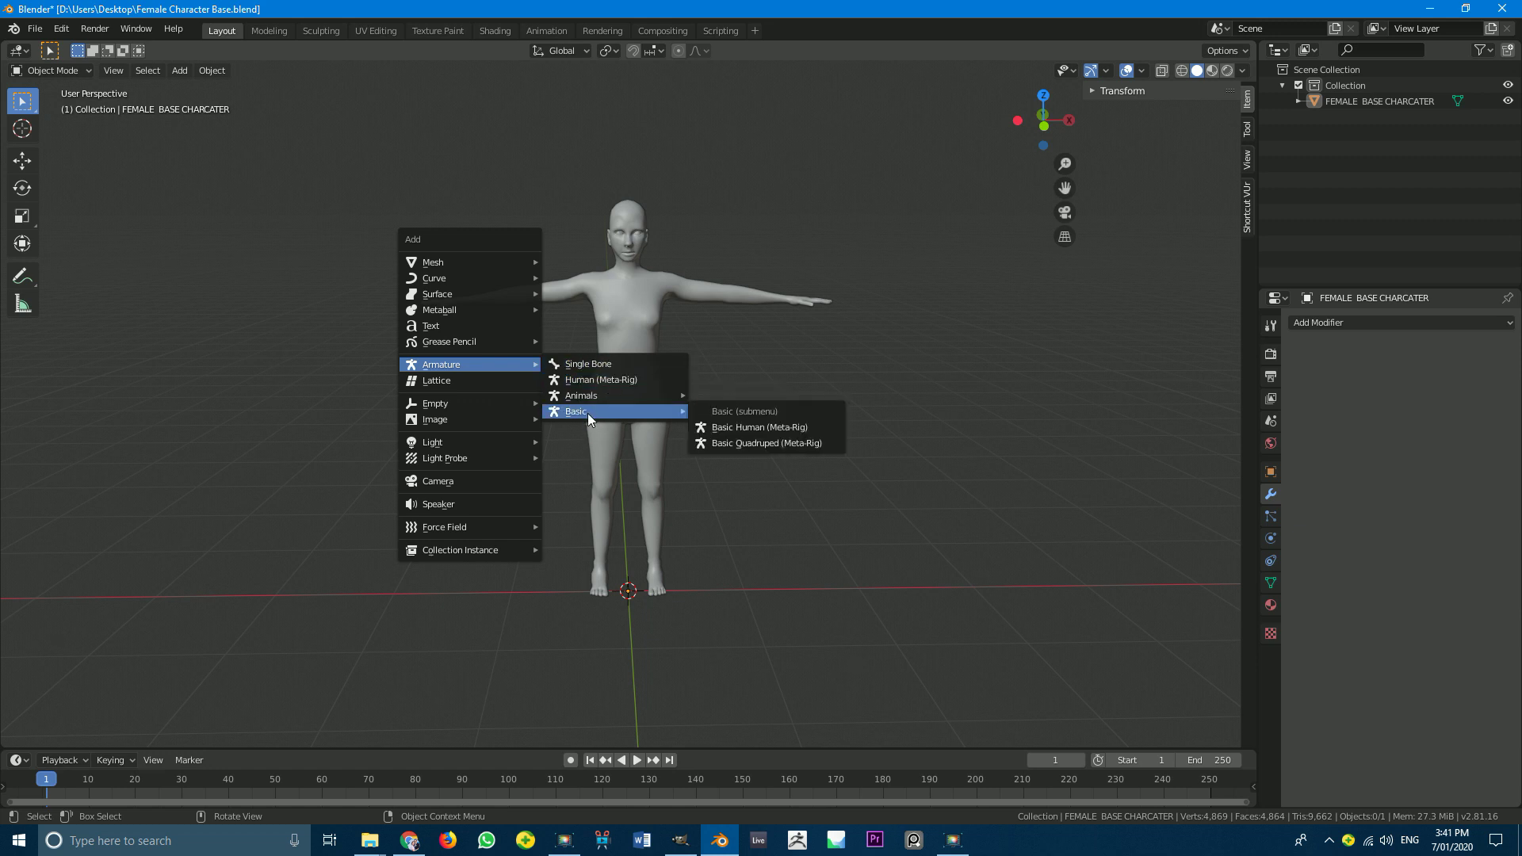
pyautogui.press('Escape')
# Step: Snap the 3D cursor to the world origin between the character's feet
pyautogui.scroll(-2, 669, 376)
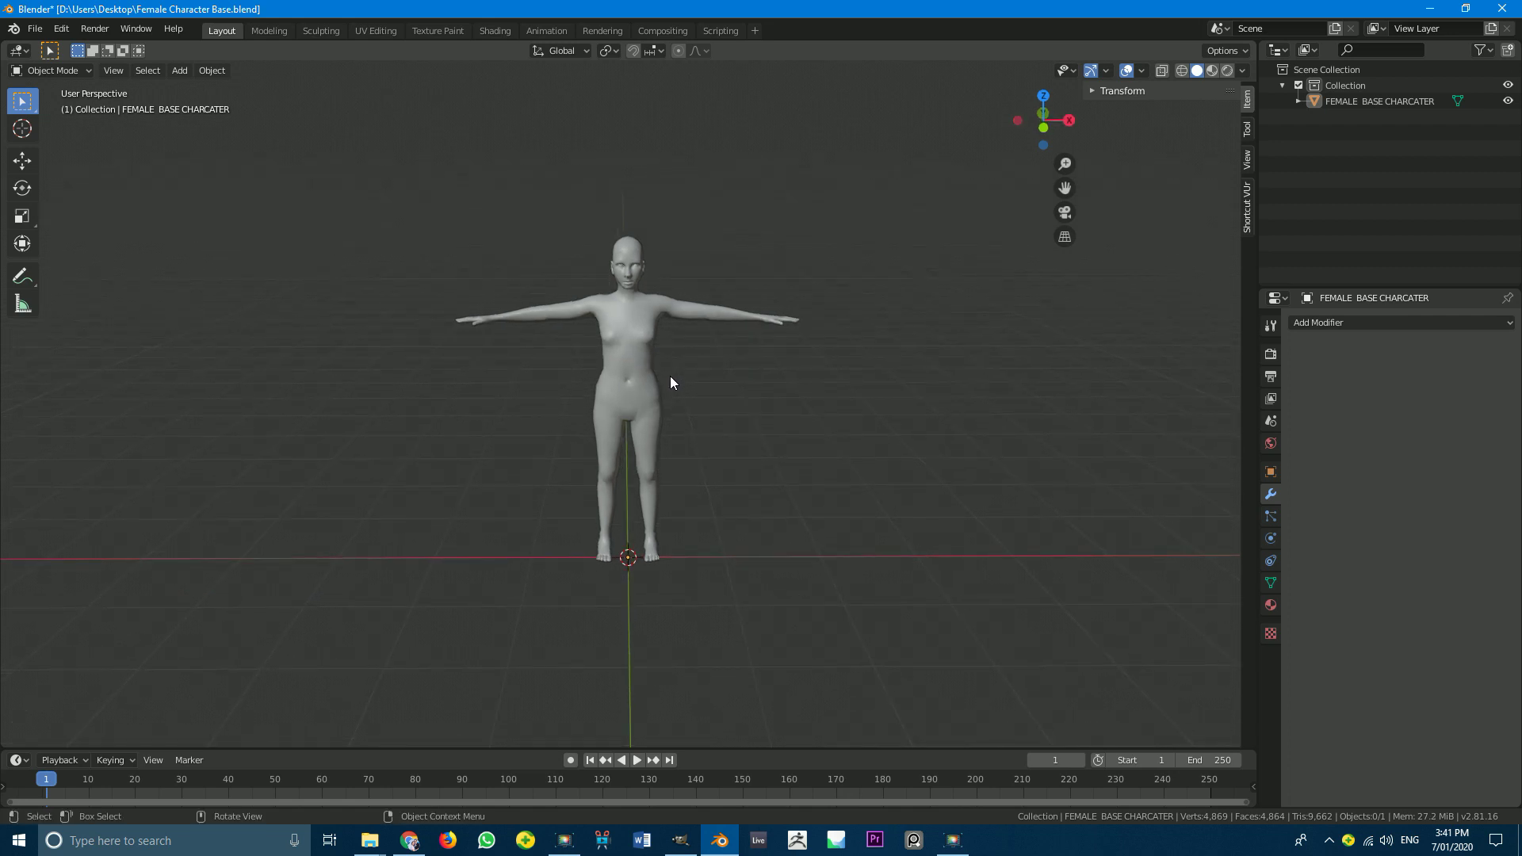
pyautogui.press('KP_1')
pyautogui.scroll(2, 573, 421)
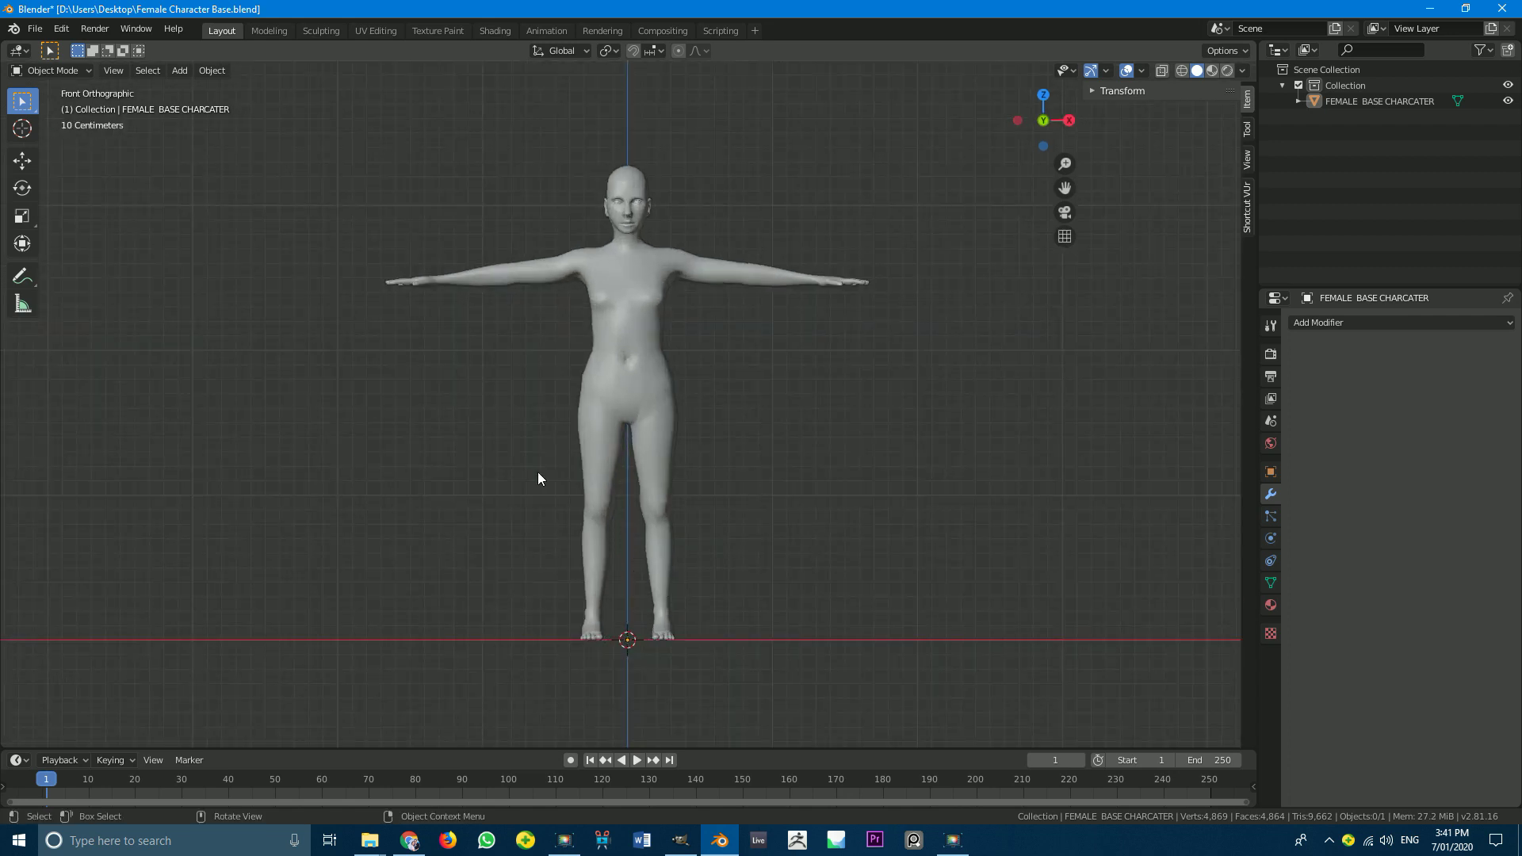
pyautogui.press('KP_3')
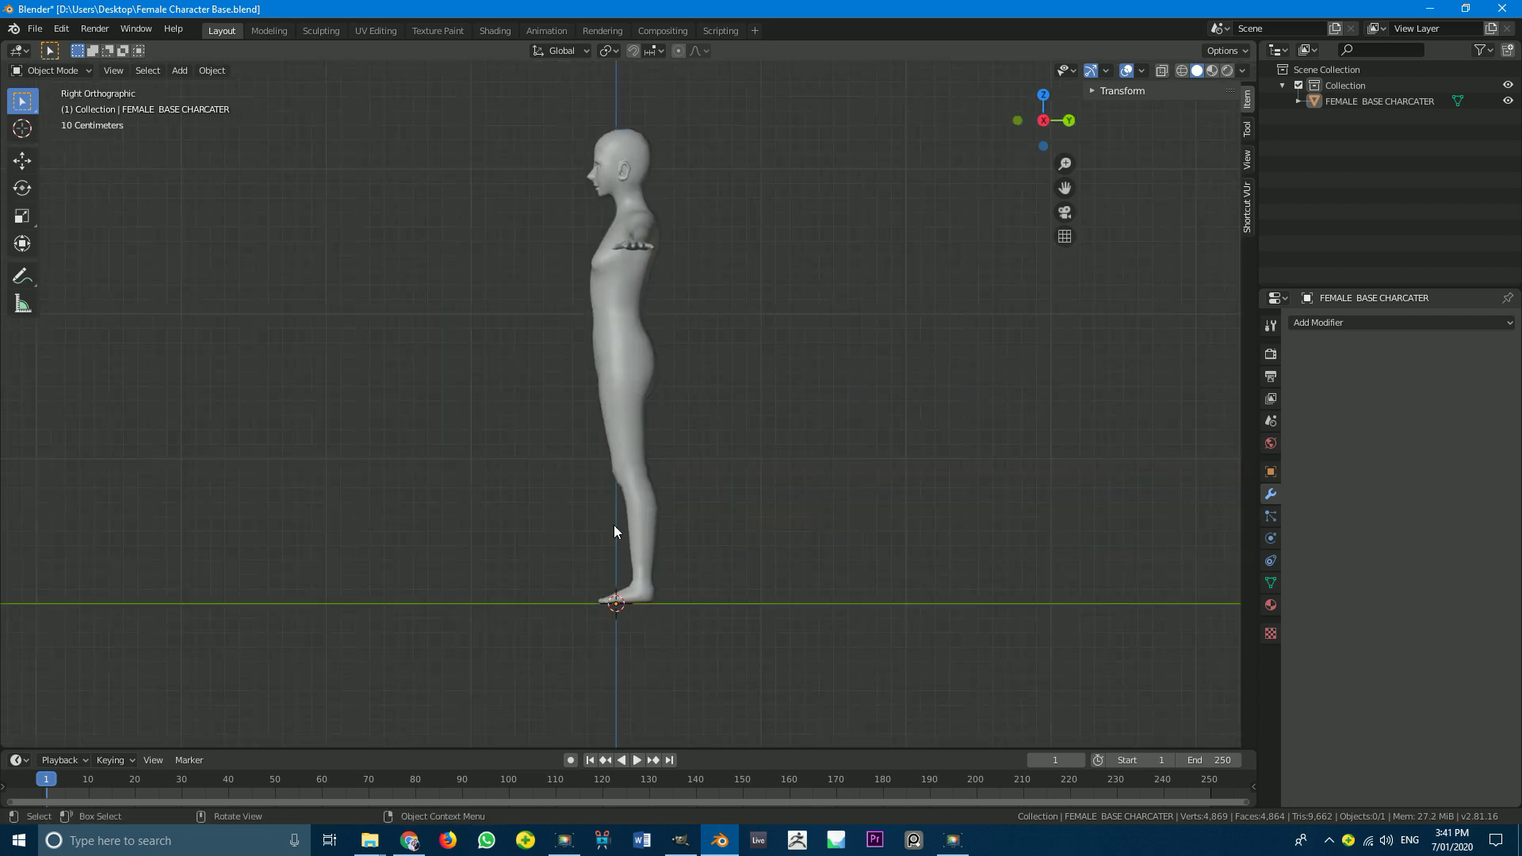
pyautogui.press('KP_1')
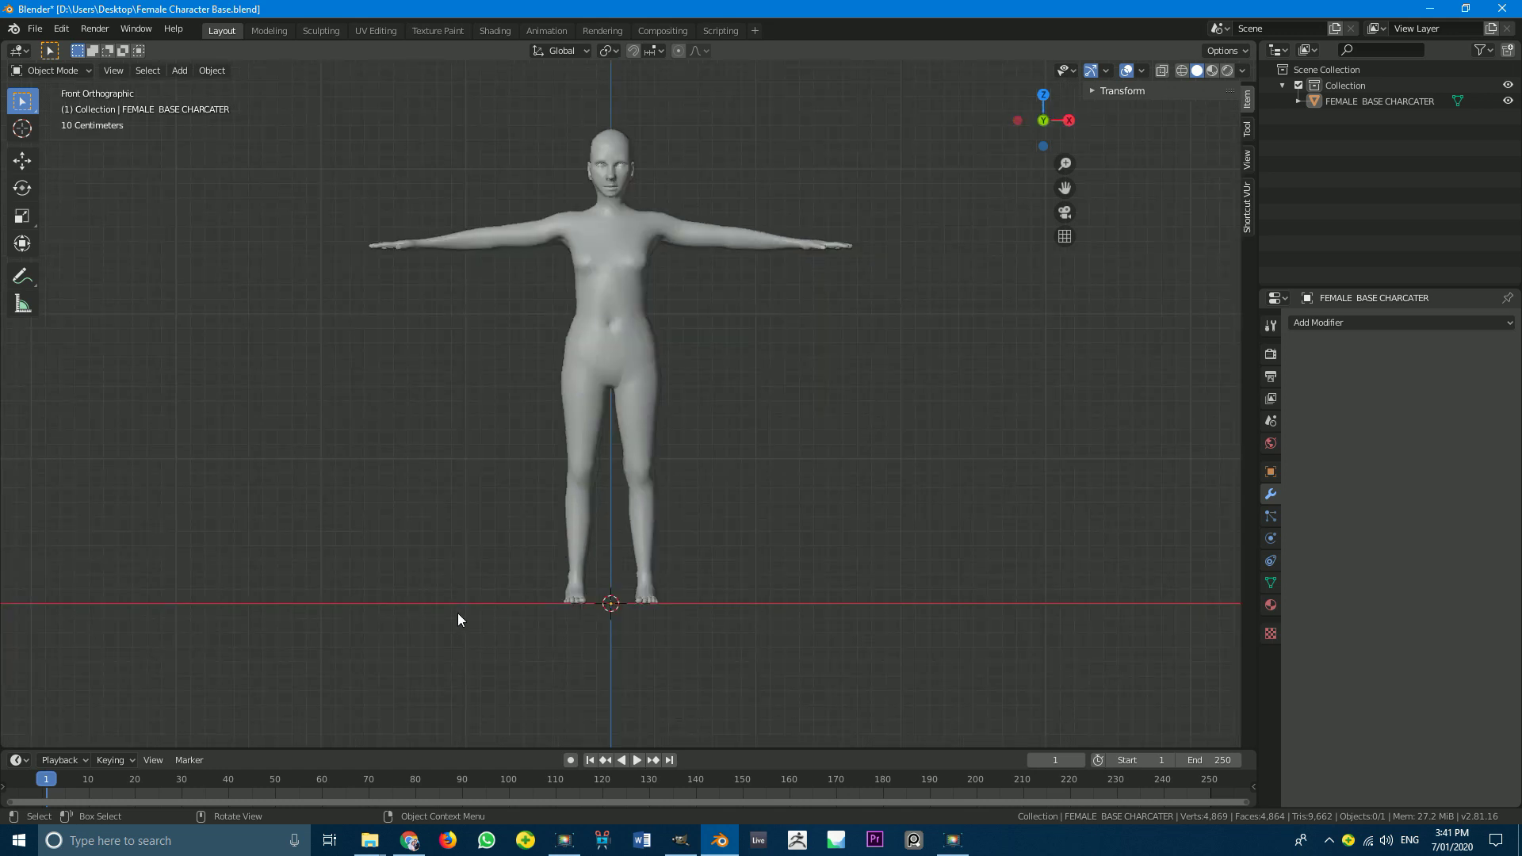
pyautogui.moveTo(586, 469); pyautogui.dragTo(588, 500, button='middle')
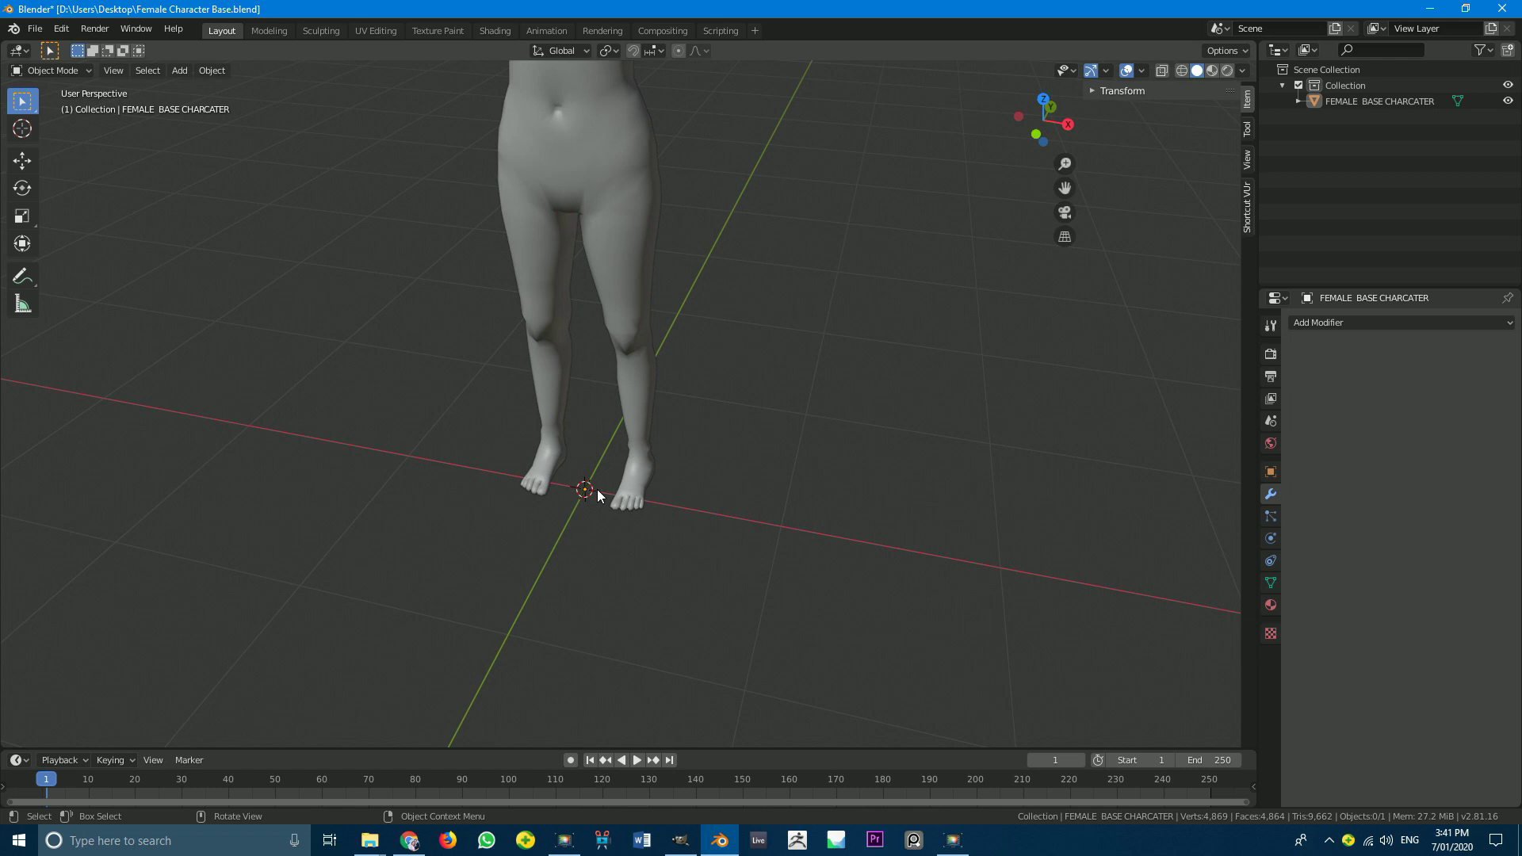
pyautogui.hotkey('shift', 's')
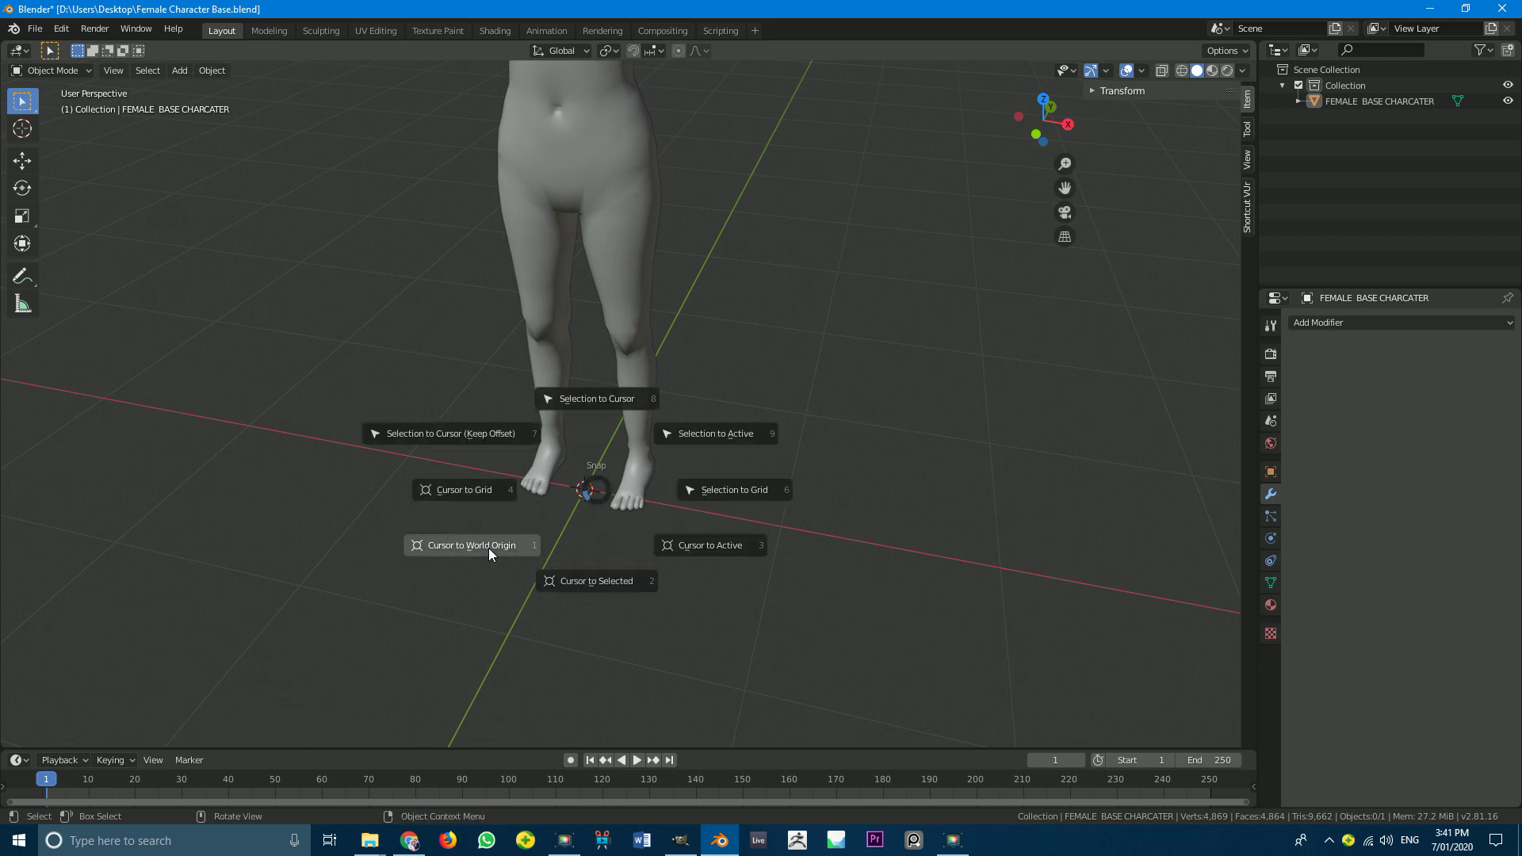
pyautogui.click(489, 549)
pyautogui.moveTo(441, 483); pyautogui.dragTo(533, 479, button='middle')
pyautogui.scroll(-5, 612, 434)
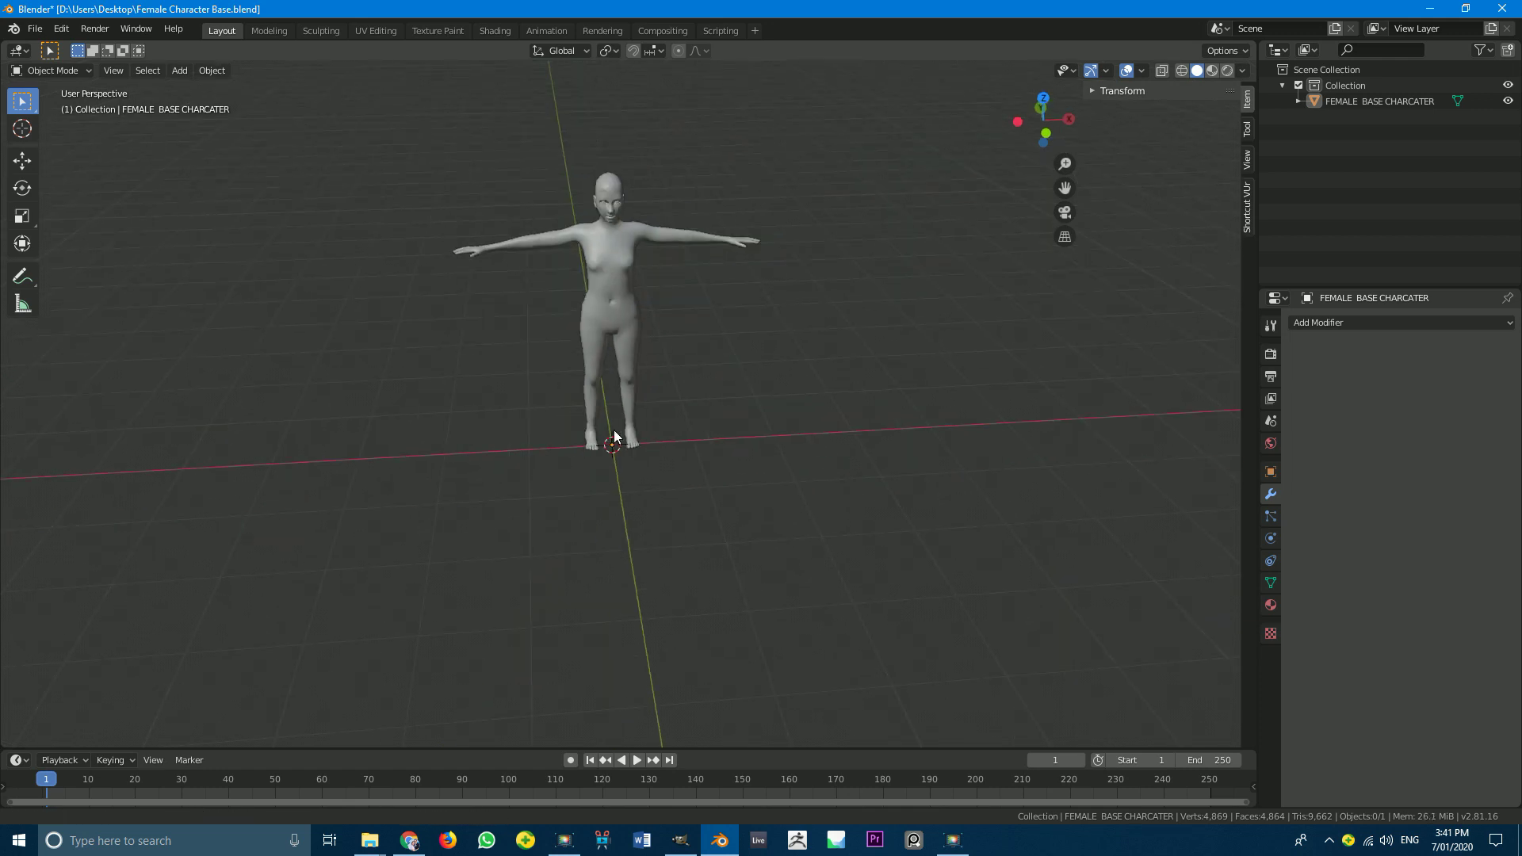
# Step: Inspect the female character's mesh from the front in Edit Mode, returning to Object Mode with the character deselected
pyautogui.press('KP_1')
pyautogui.scroll(3, 483, 313)
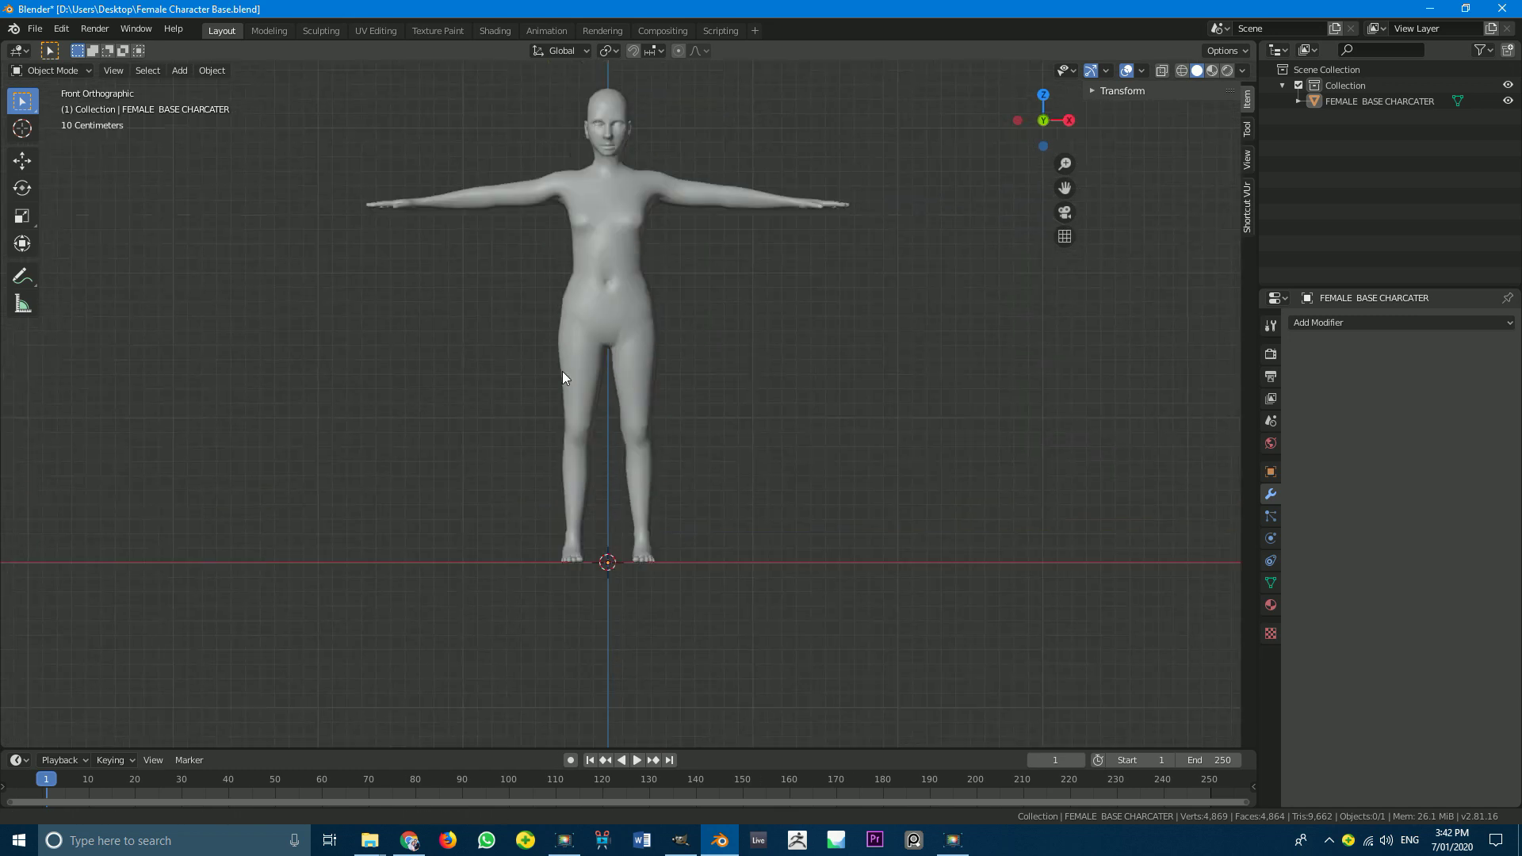
pyautogui.click(579, 359)
pyautogui.scroll(1, 740, 247)
pyautogui.press('Tab')
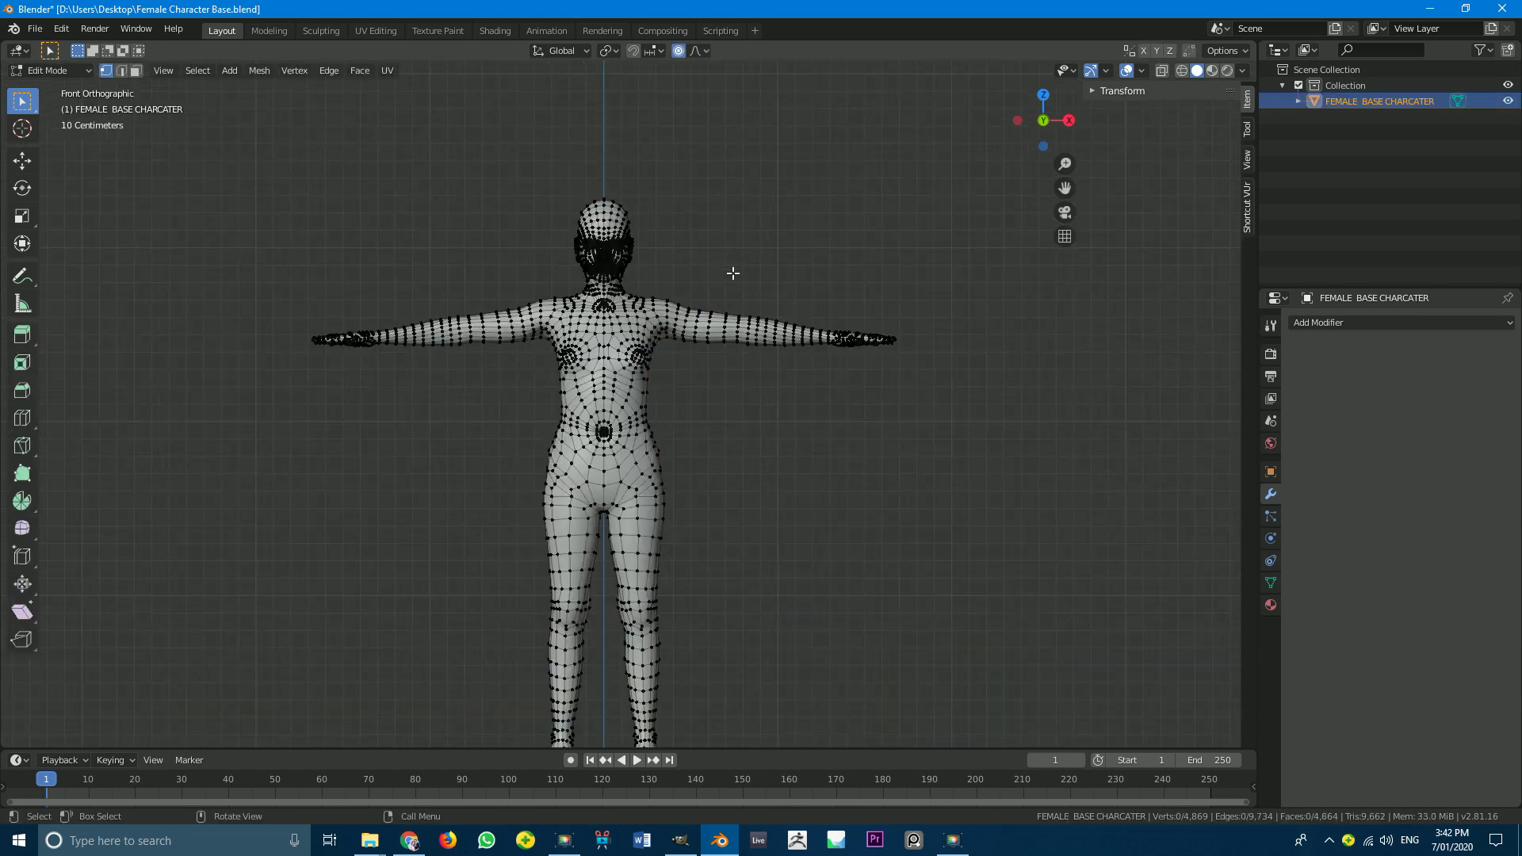
pyautogui.press('Tab')
pyautogui.scroll(3, 668, 449)
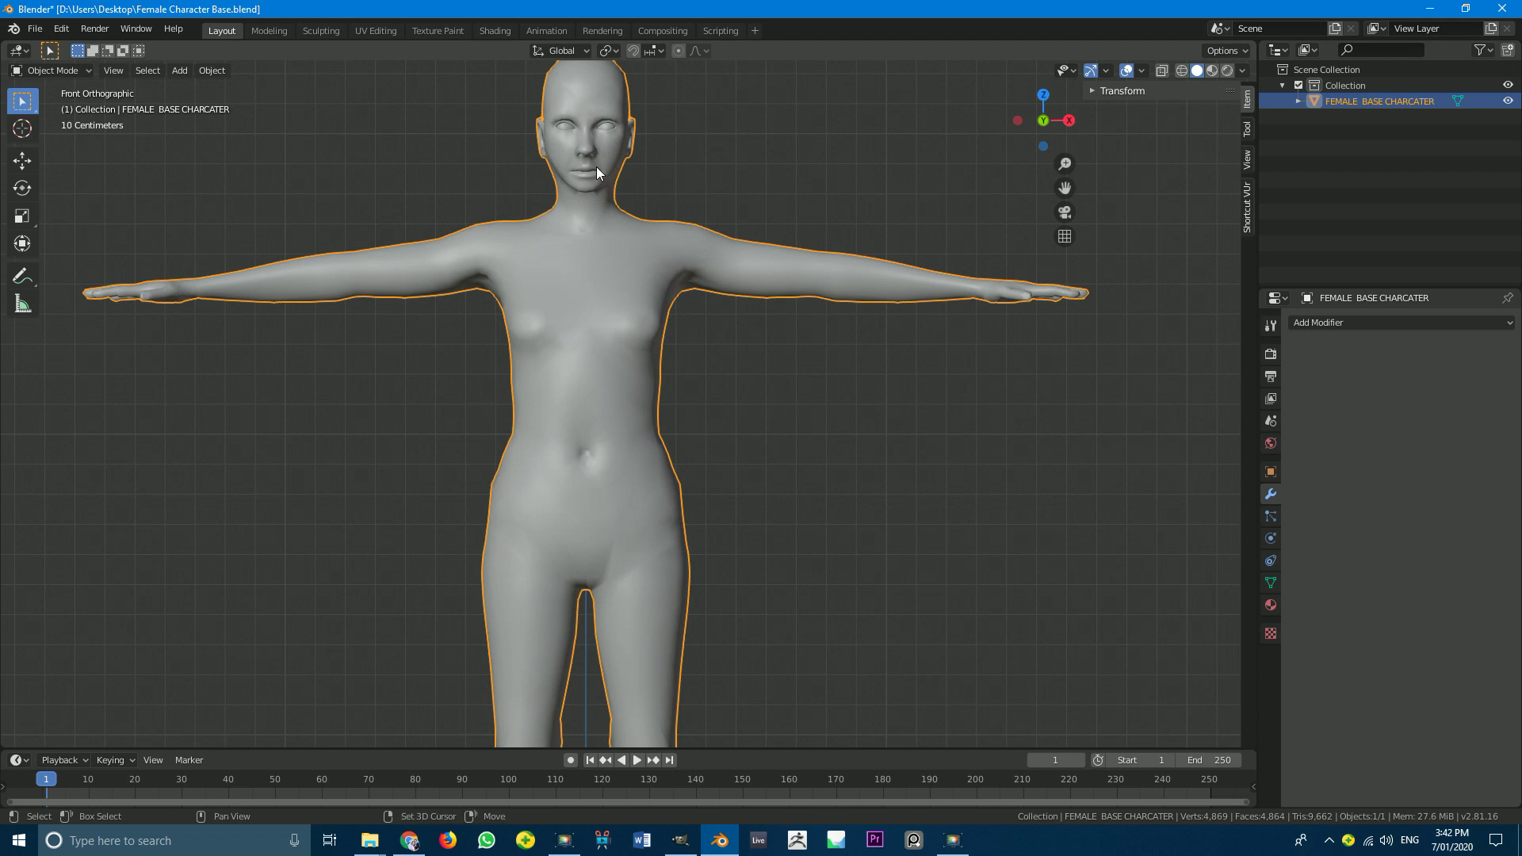
pyautogui.keyDown('shift'); pyautogui.moveTo(596, 166); pyautogui.dragTo(639, 289, button='middle'); pyautogui.keyUp('shift')
pyautogui.hotkey('alt', 'a')
pyautogui.scroll(-3, 663, 527)
pyautogui.keyDown('shift'); pyautogui.moveTo(663, 527); pyautogui.dragTo(659, 407, button='middle'); pyautogui.keyUp('shift')
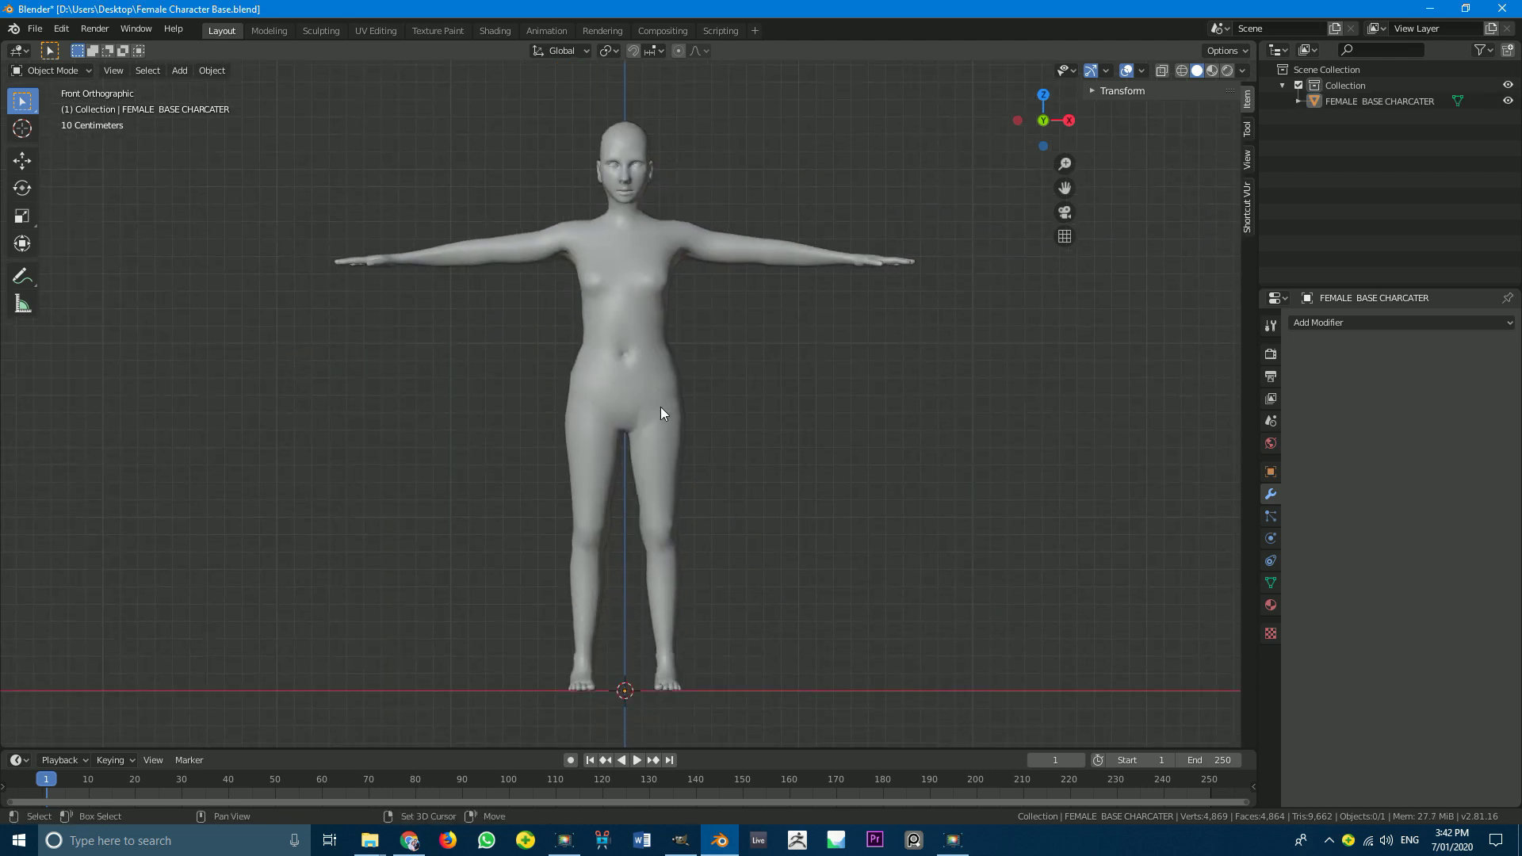
# Step: Add a Basic Human (Meta-Rig) armature at the 3D cursor
pyautogui.scroll(-2, 650, 398)
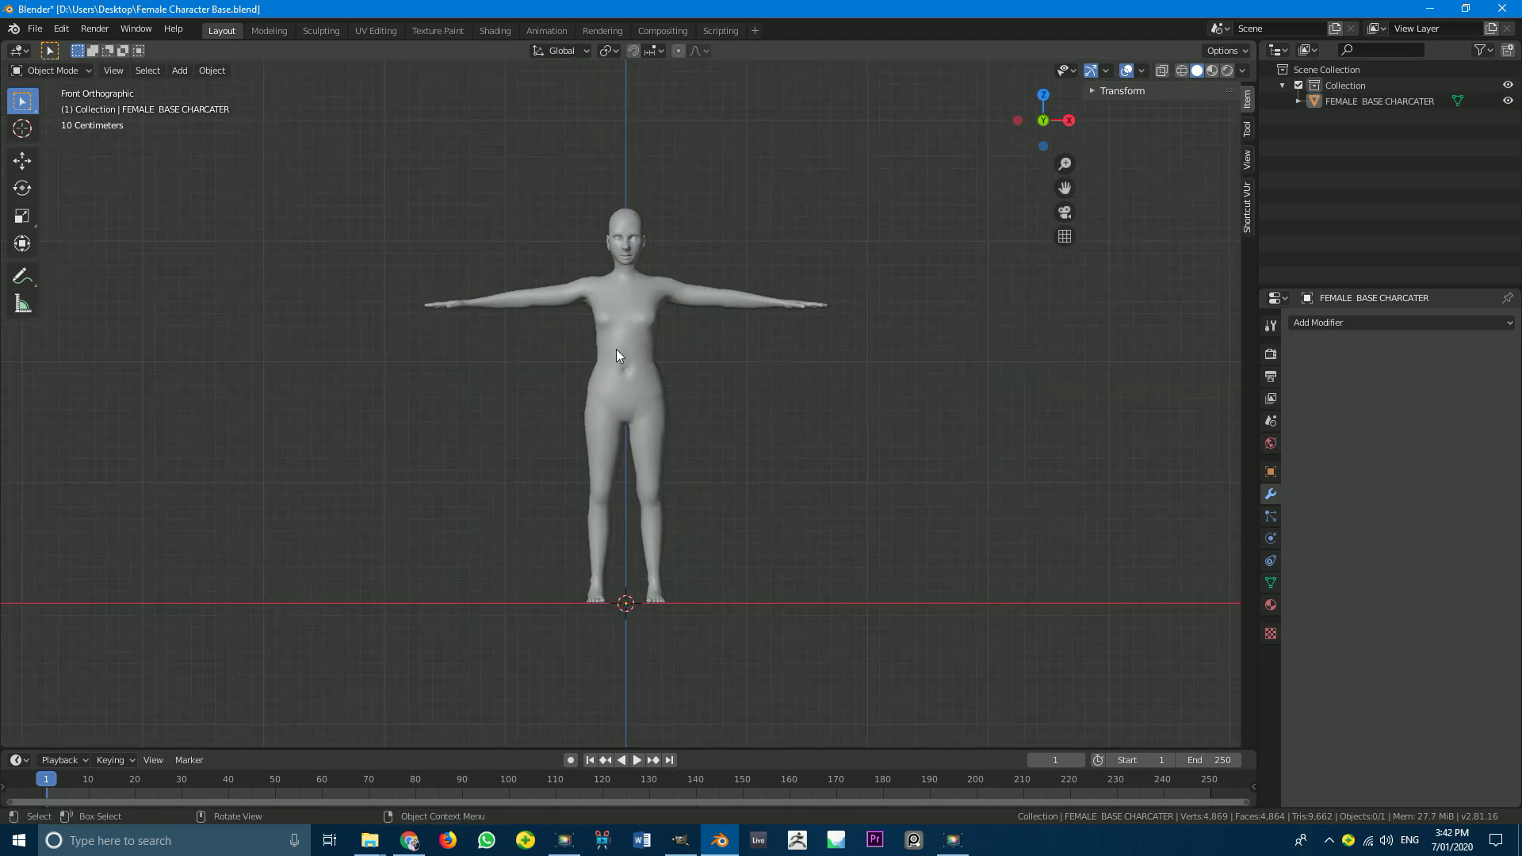
pyautogui.moveTo(616, 349); pyautogui.dragTo(621, 373, button='middle')
pyautogui.hotkey('shift', 'a')
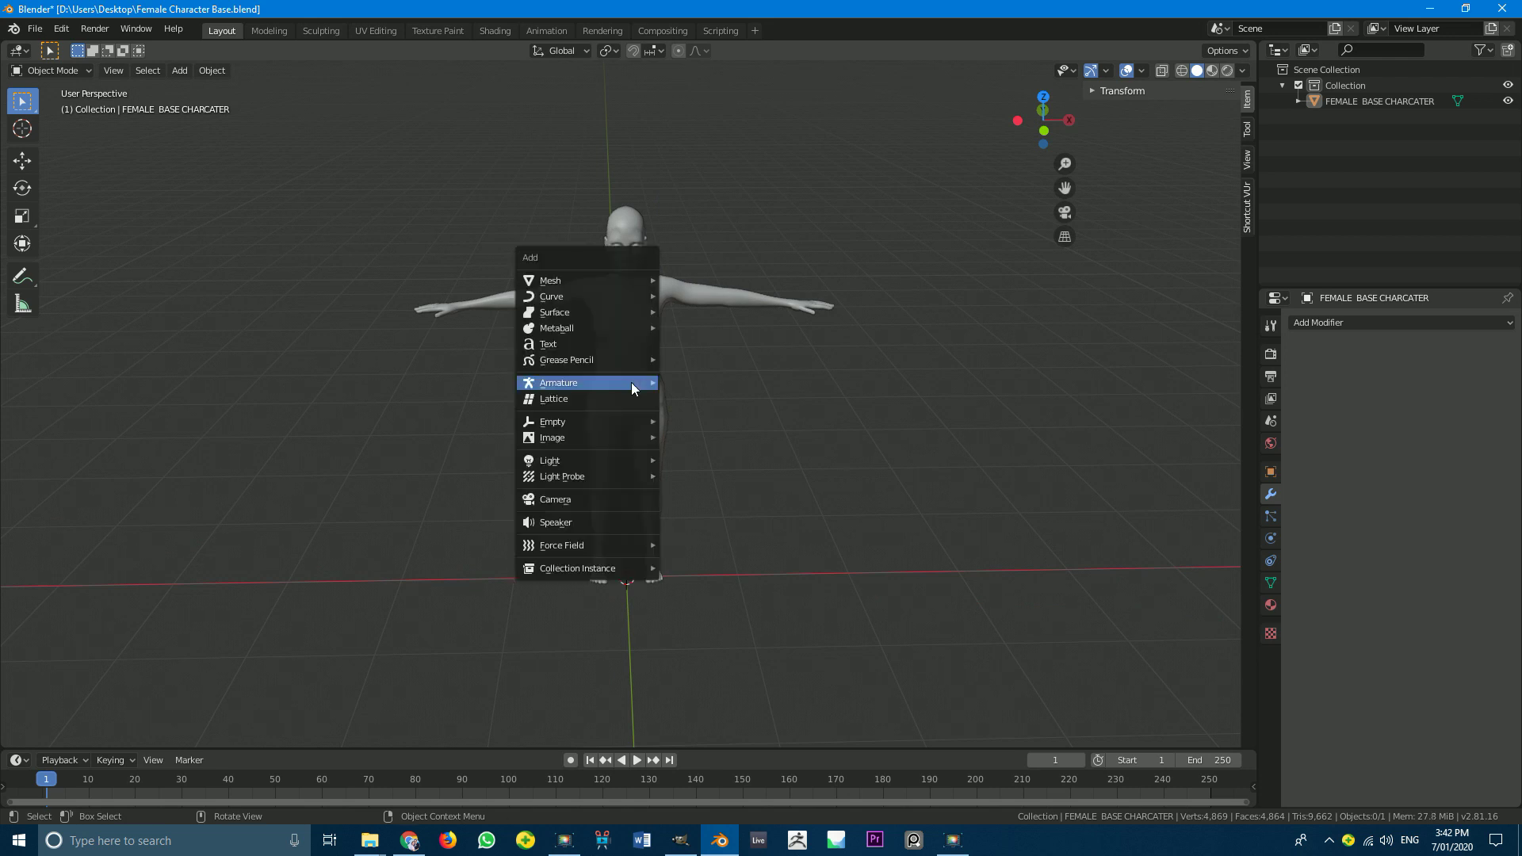
pyautogui.moveTo(632, 384)
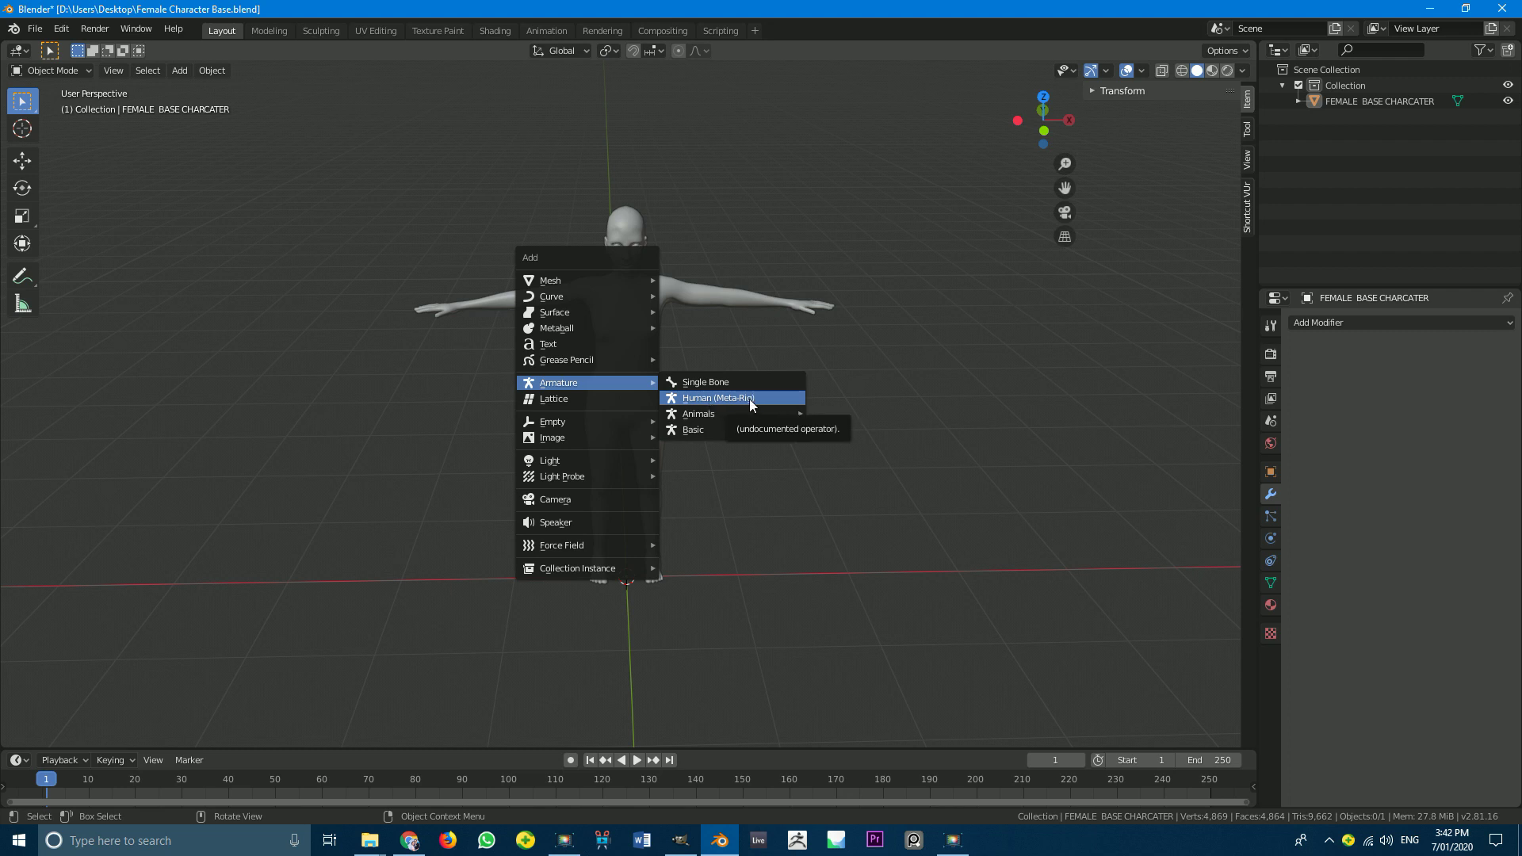
pyautogui.moveTo(696, 430)
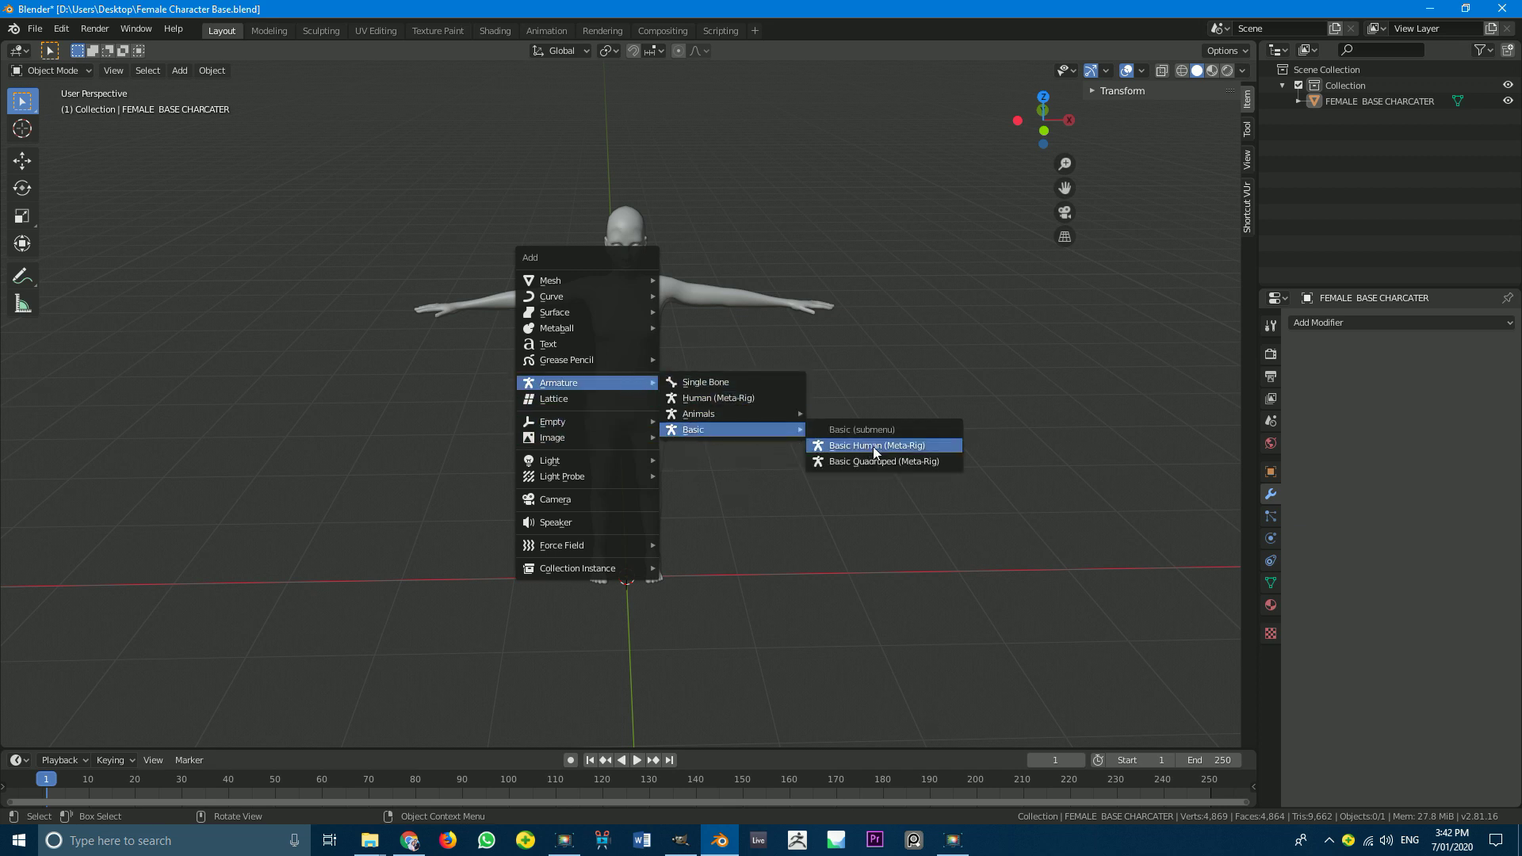
pyautogui.click(883, 445)
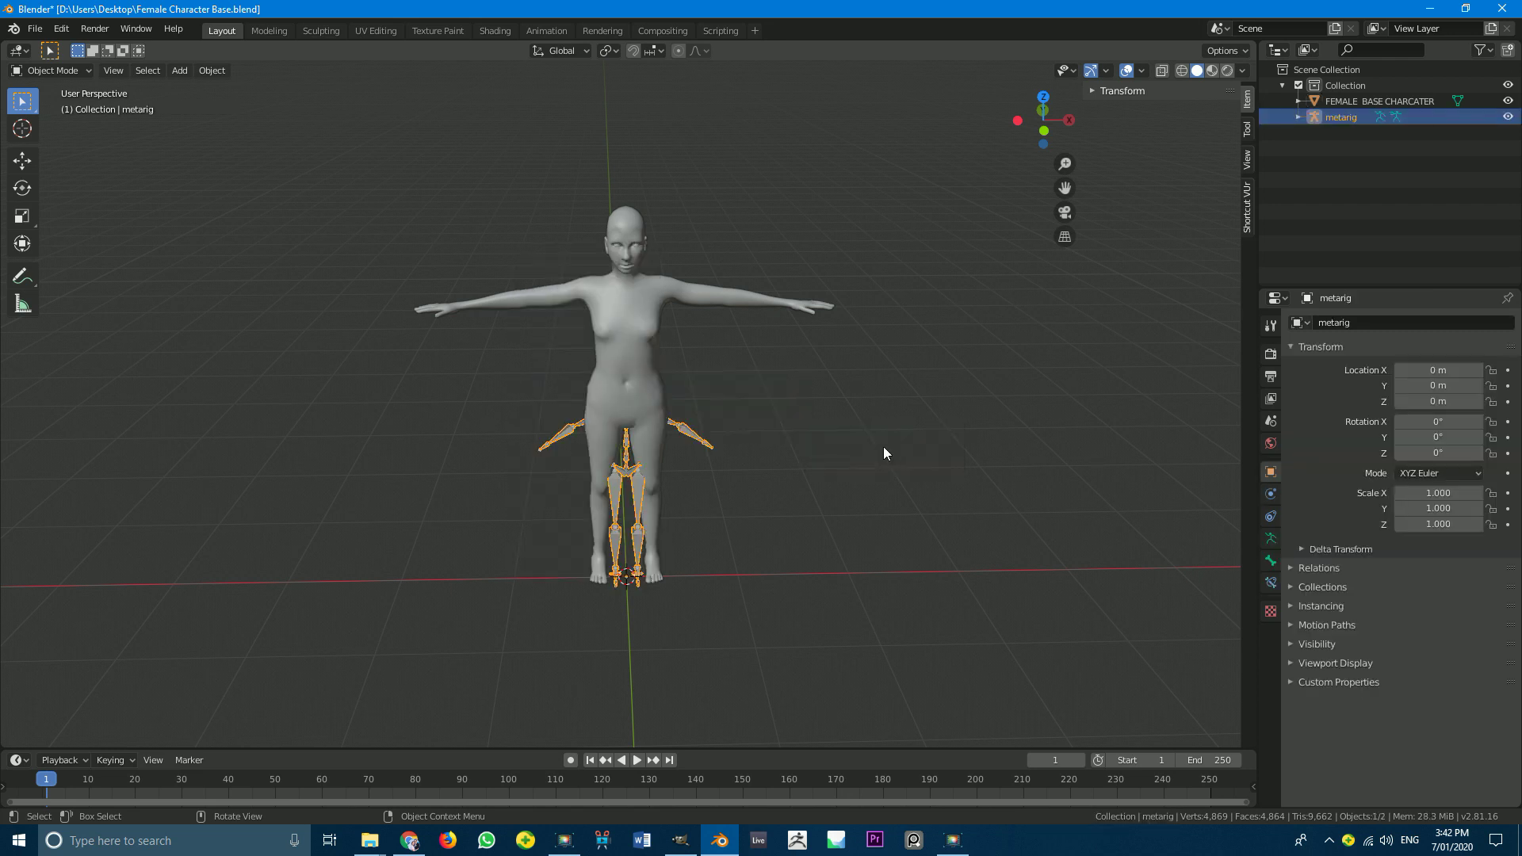
# Step: Scale the metarig uniformly to about 1.636 in front view so it matches the character's height
pyautogui.press('KP_1')
pyautogui.scroll(3, 555, 496)
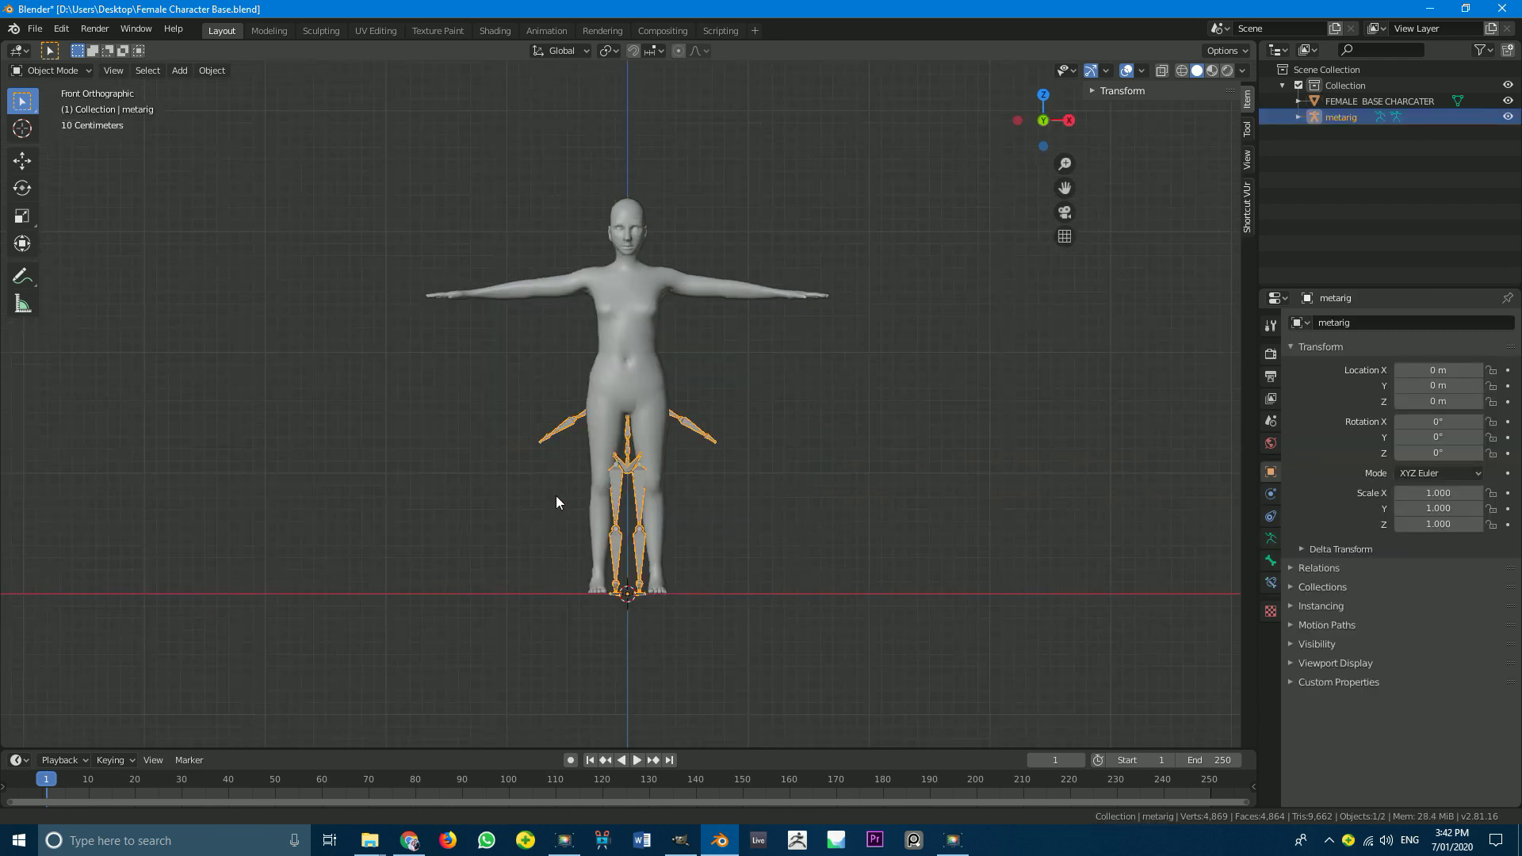
pyautogui.scroll(-1, 708, 344)
pyautogui.keyDown('shift'); pyautogui.moveTo(683, 324); pyautogui.dragTo(685, 426, button='middle'); pyautogui.keyUp('shift')
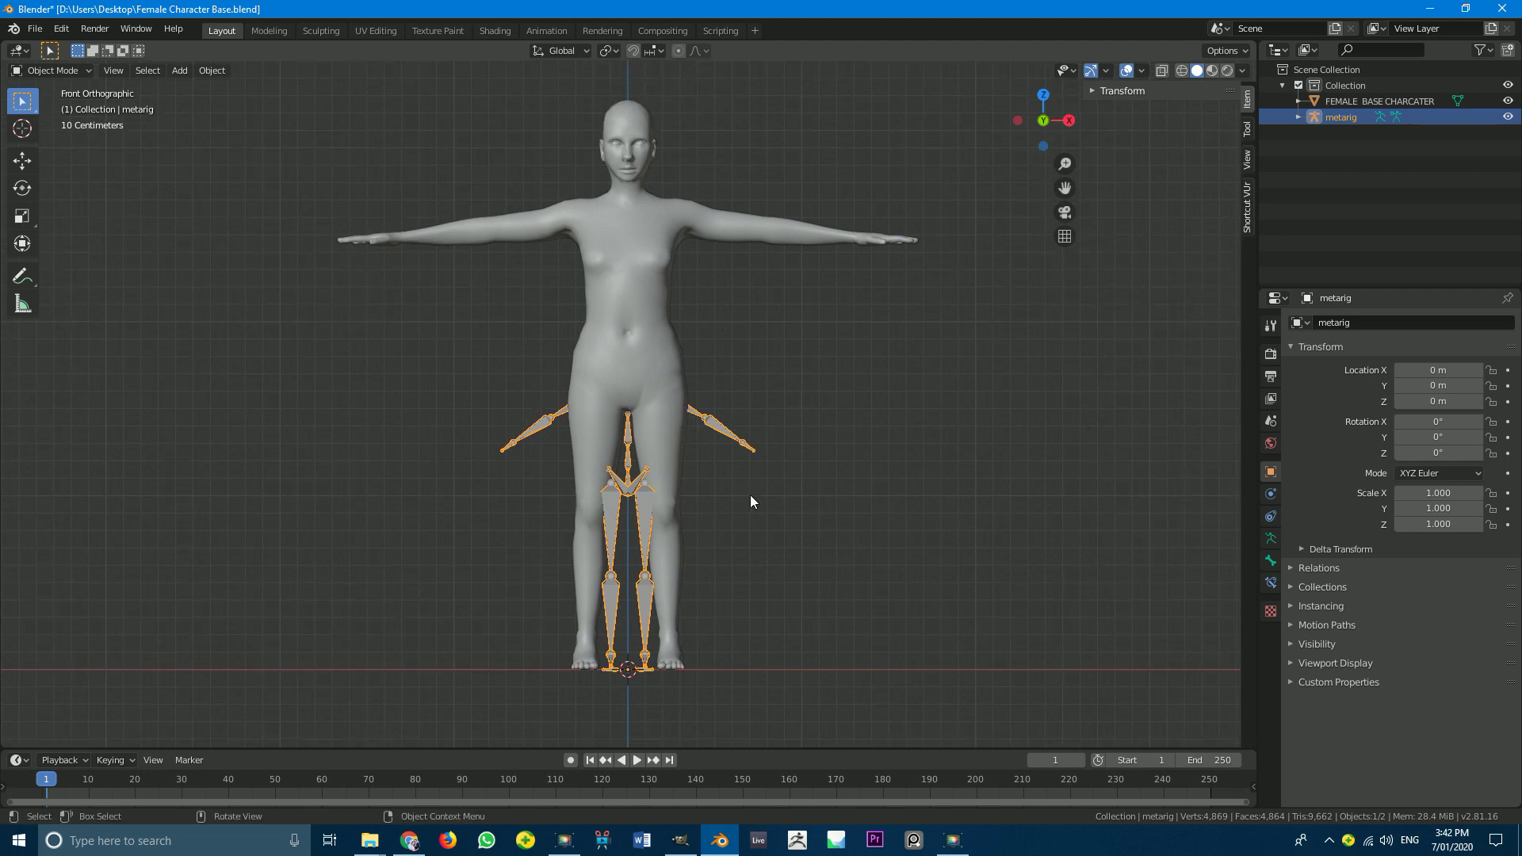
pyautogui.press('s')
pyautogui.click(722, 432)
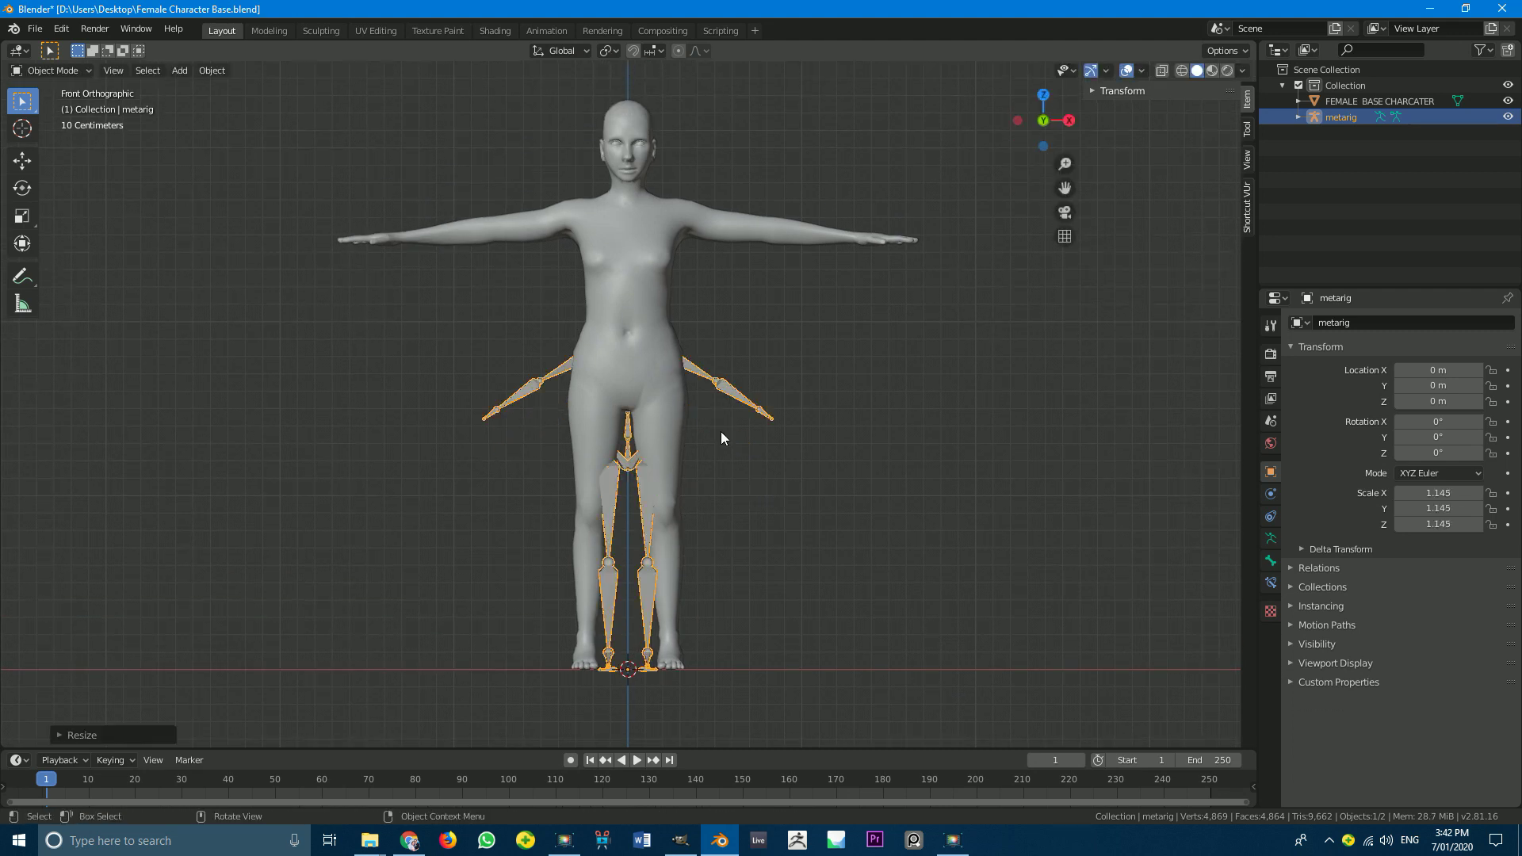
pyautogui.press('s')
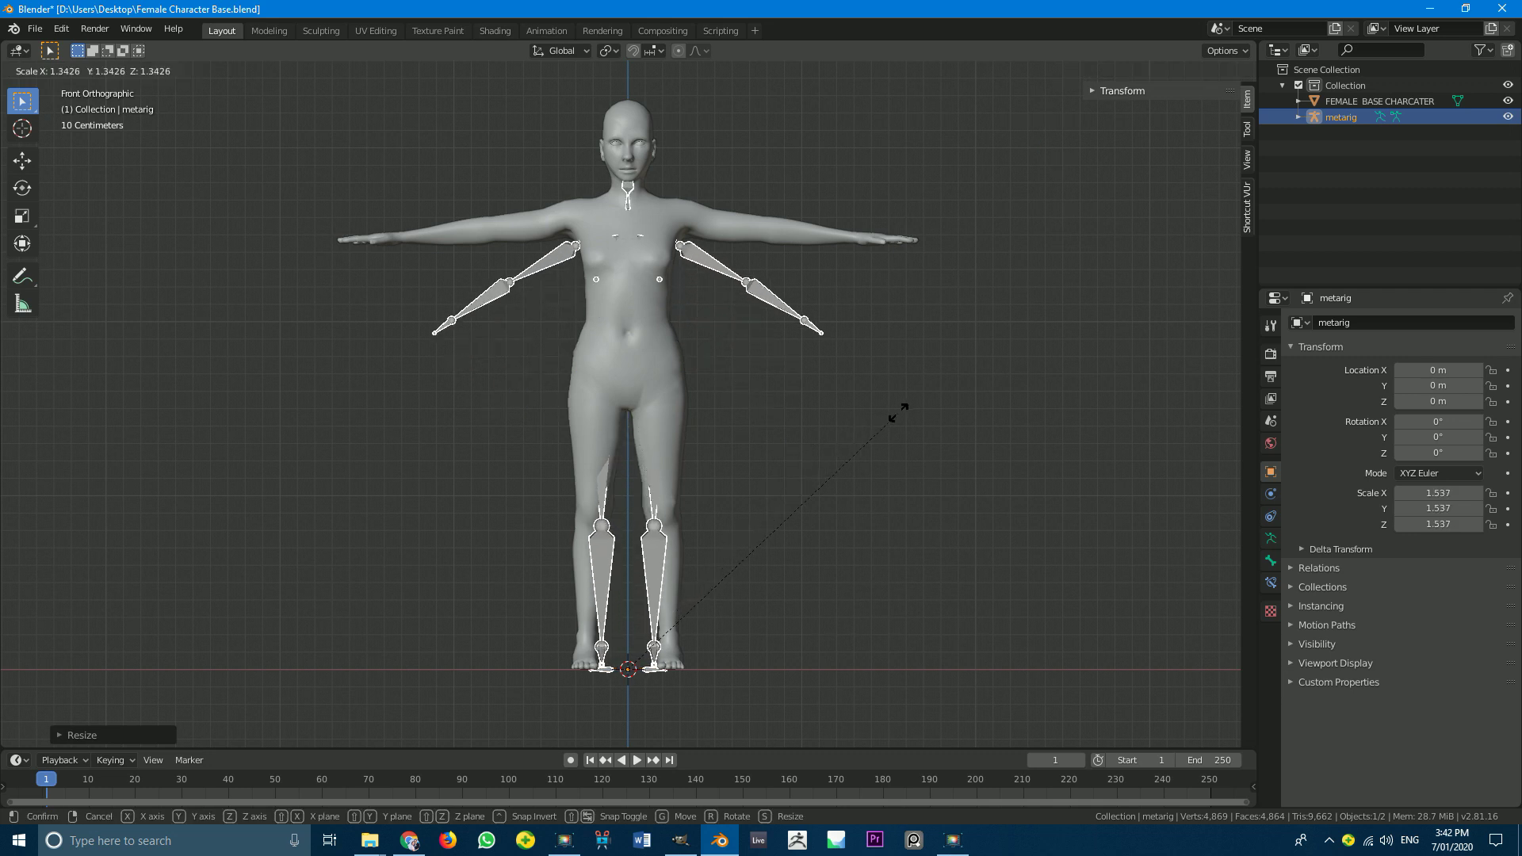
pyautogui.click(922, 409)
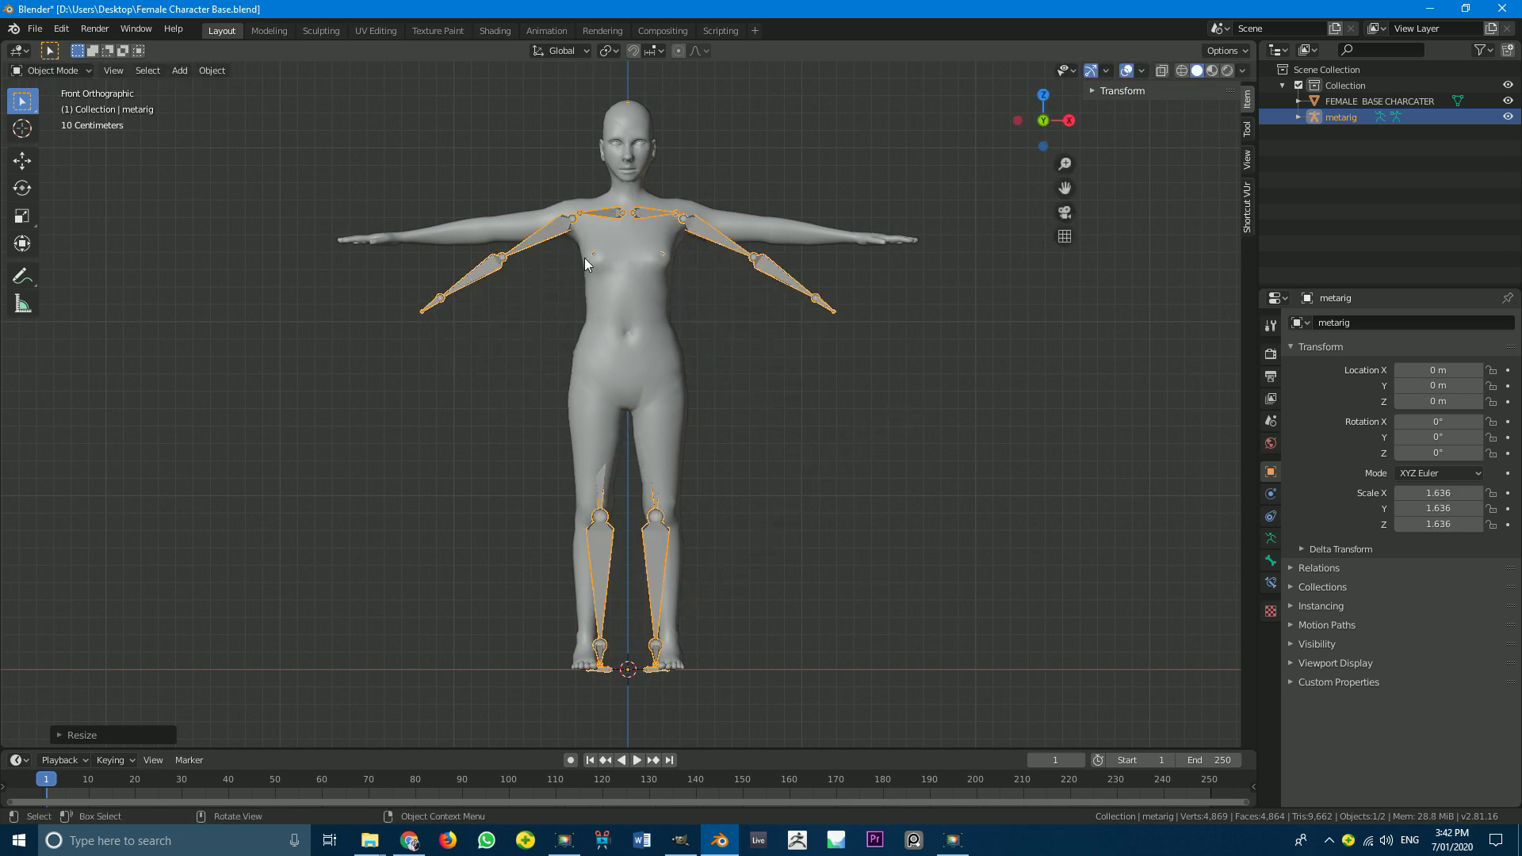
# Step: Set the metarig's viewport display to In Front so its bones draw over the character mesh
pyautogui.click(1272, 561)
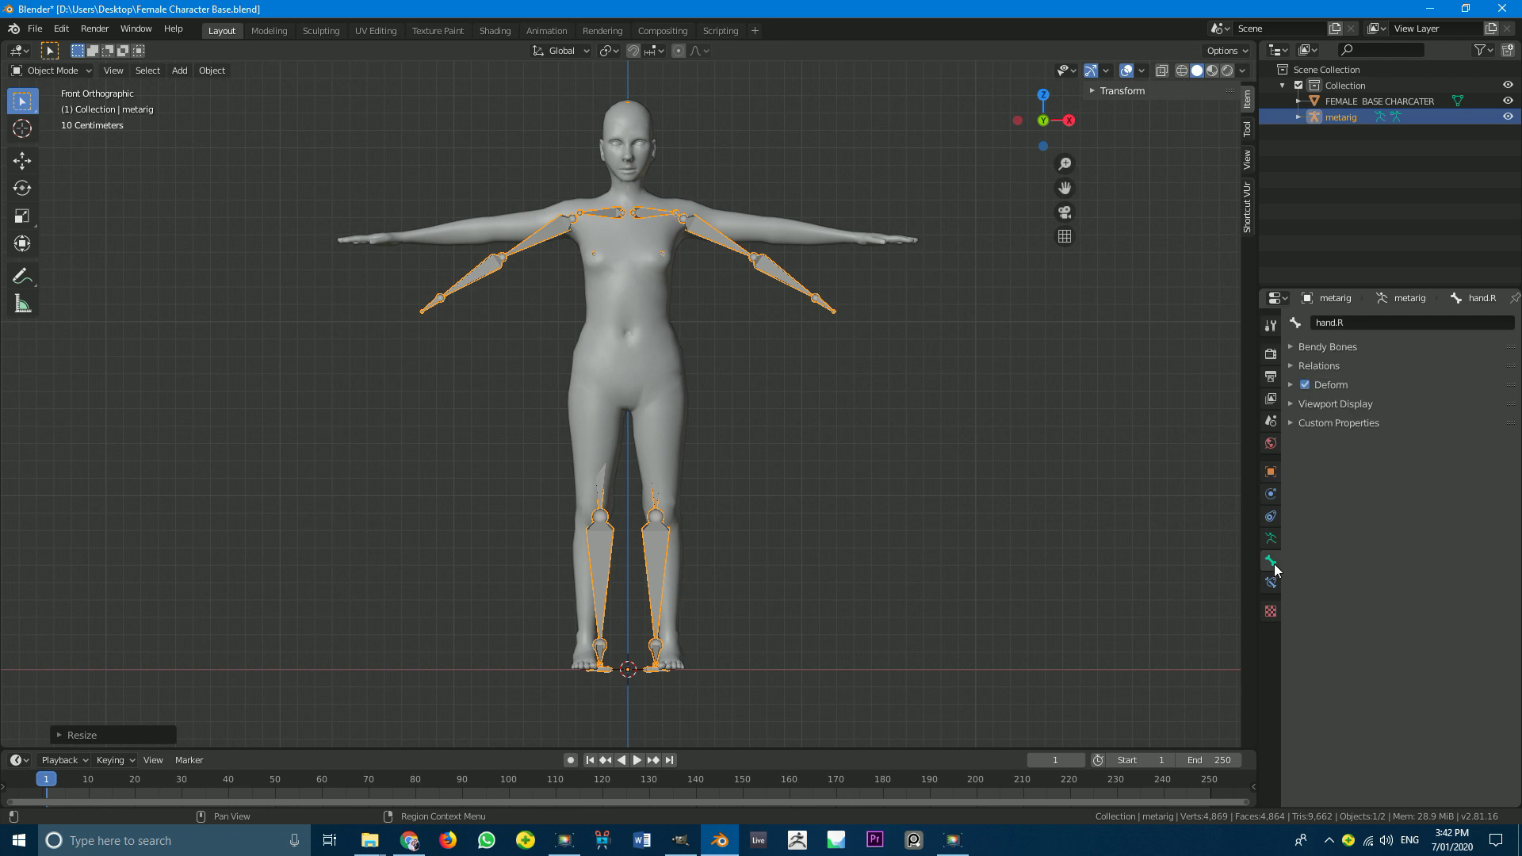
pyautogui.click(1292, 404)
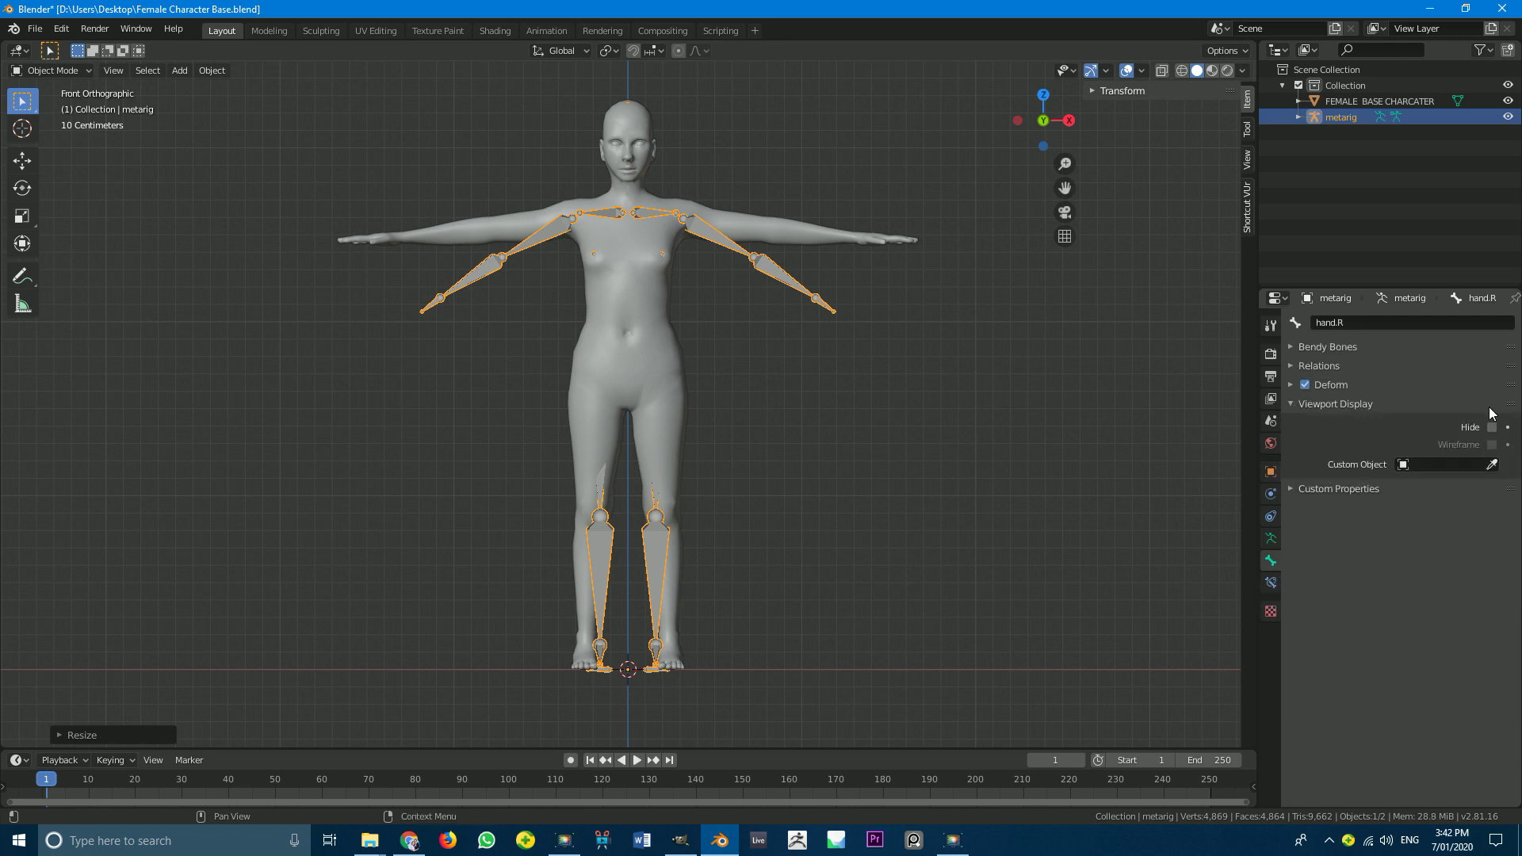
pyautogui.click(1273, 539)
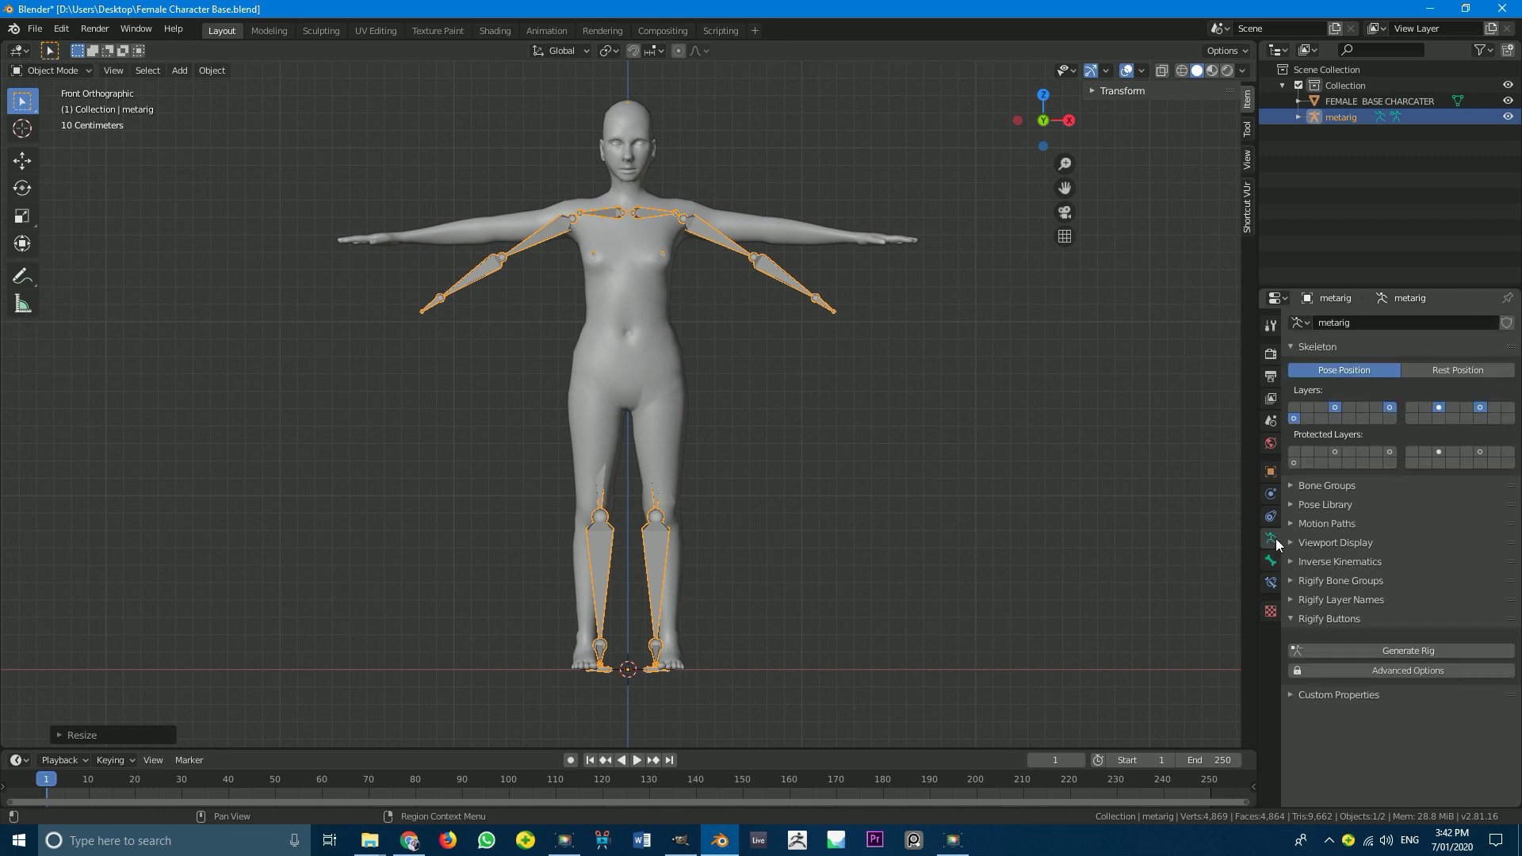
pyautogui.click(1320, 543)
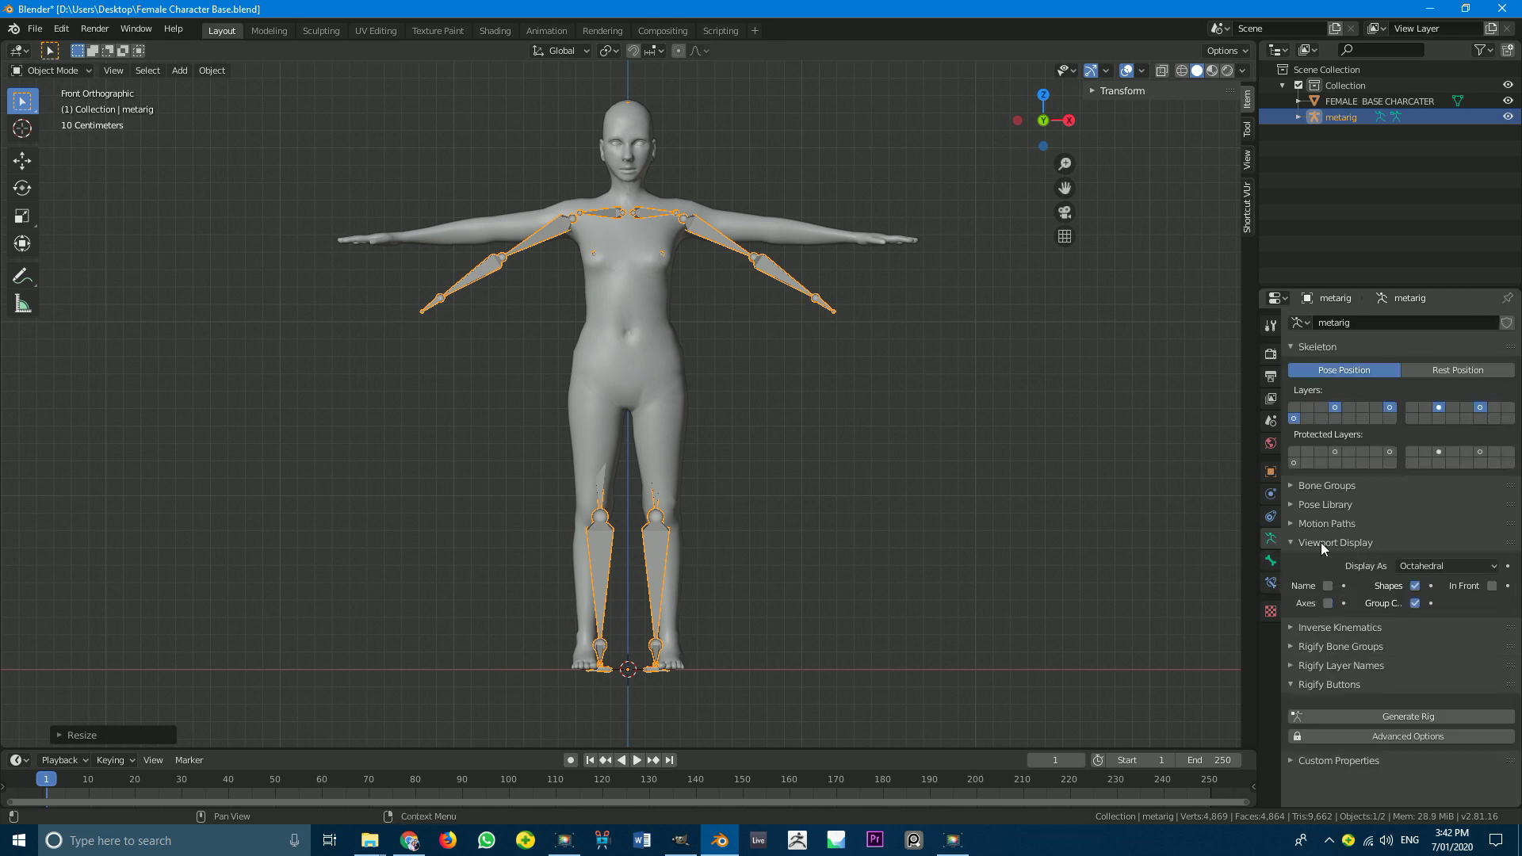
pyautogui.click(1493, 587)
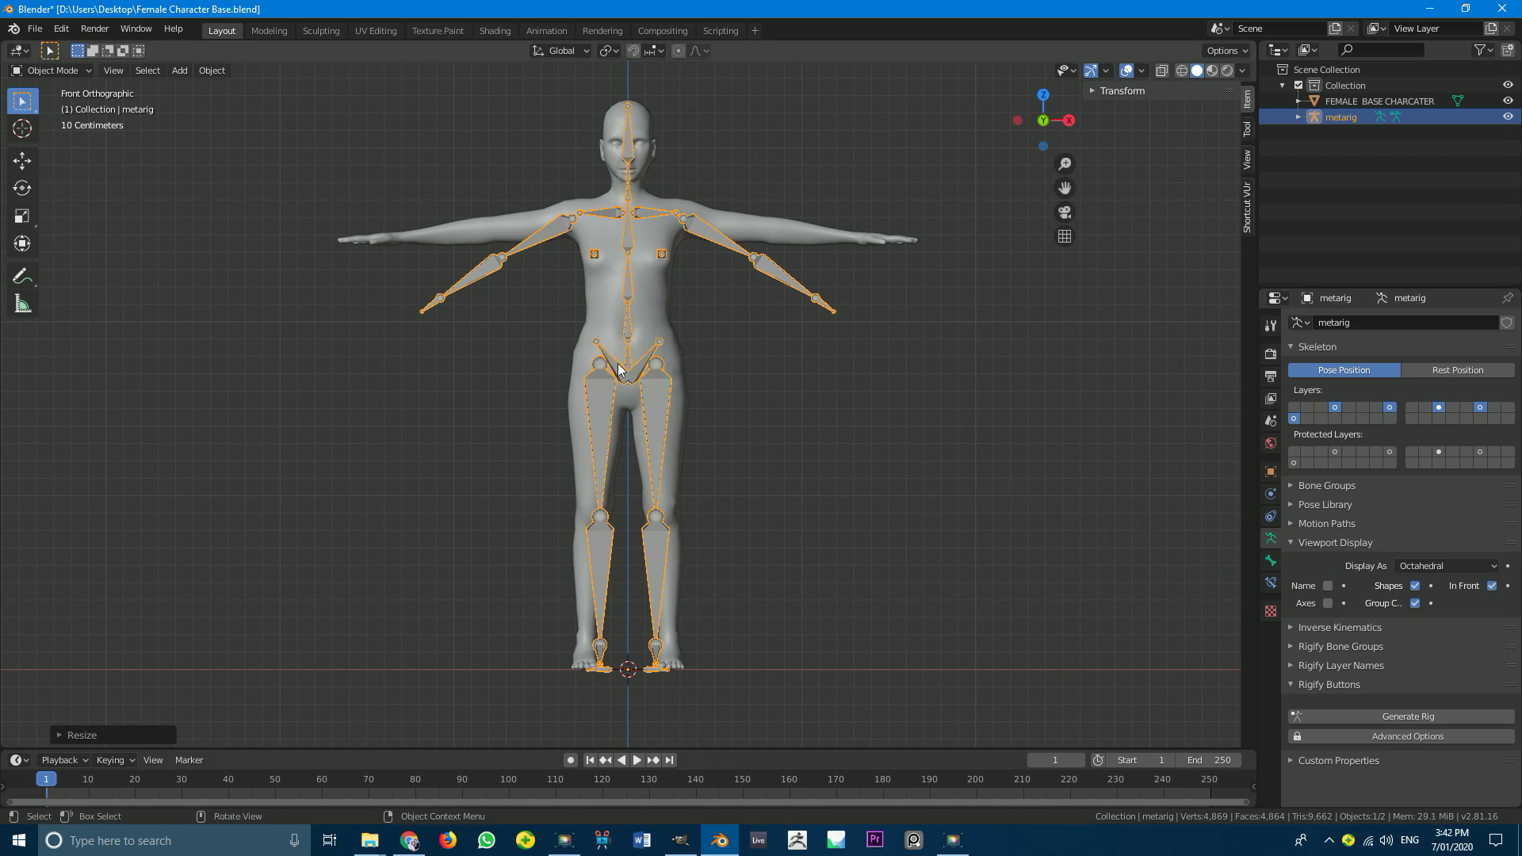
# Step: Check the metarig's fit from the side and front, and apply its scale
pyautogui.press('KP_3')
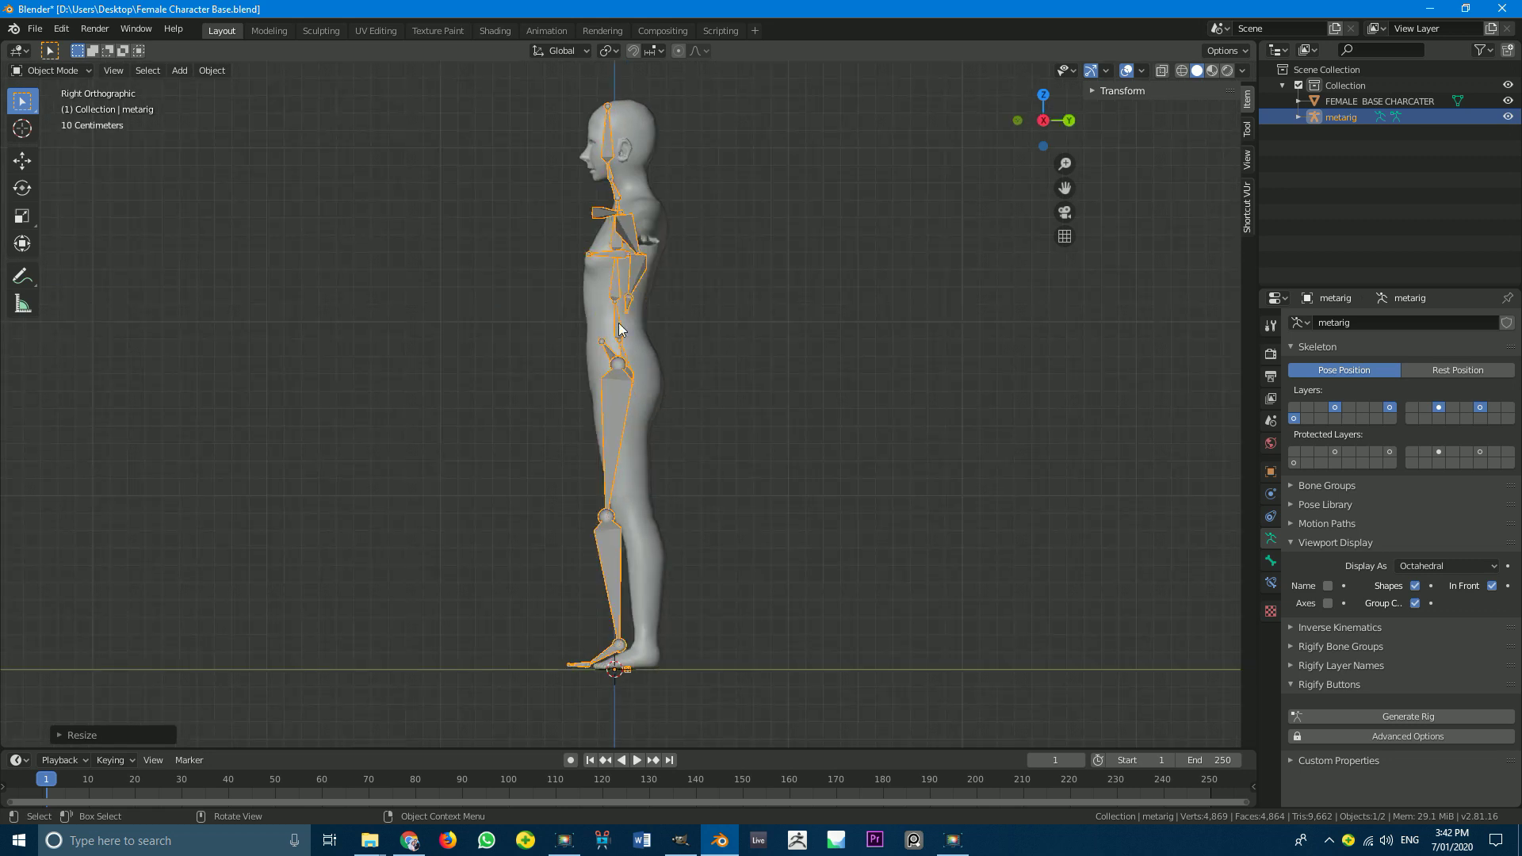
pyautogui.moveTo(639, 573); pyautogui.dragTo(390, 512, button='middle')
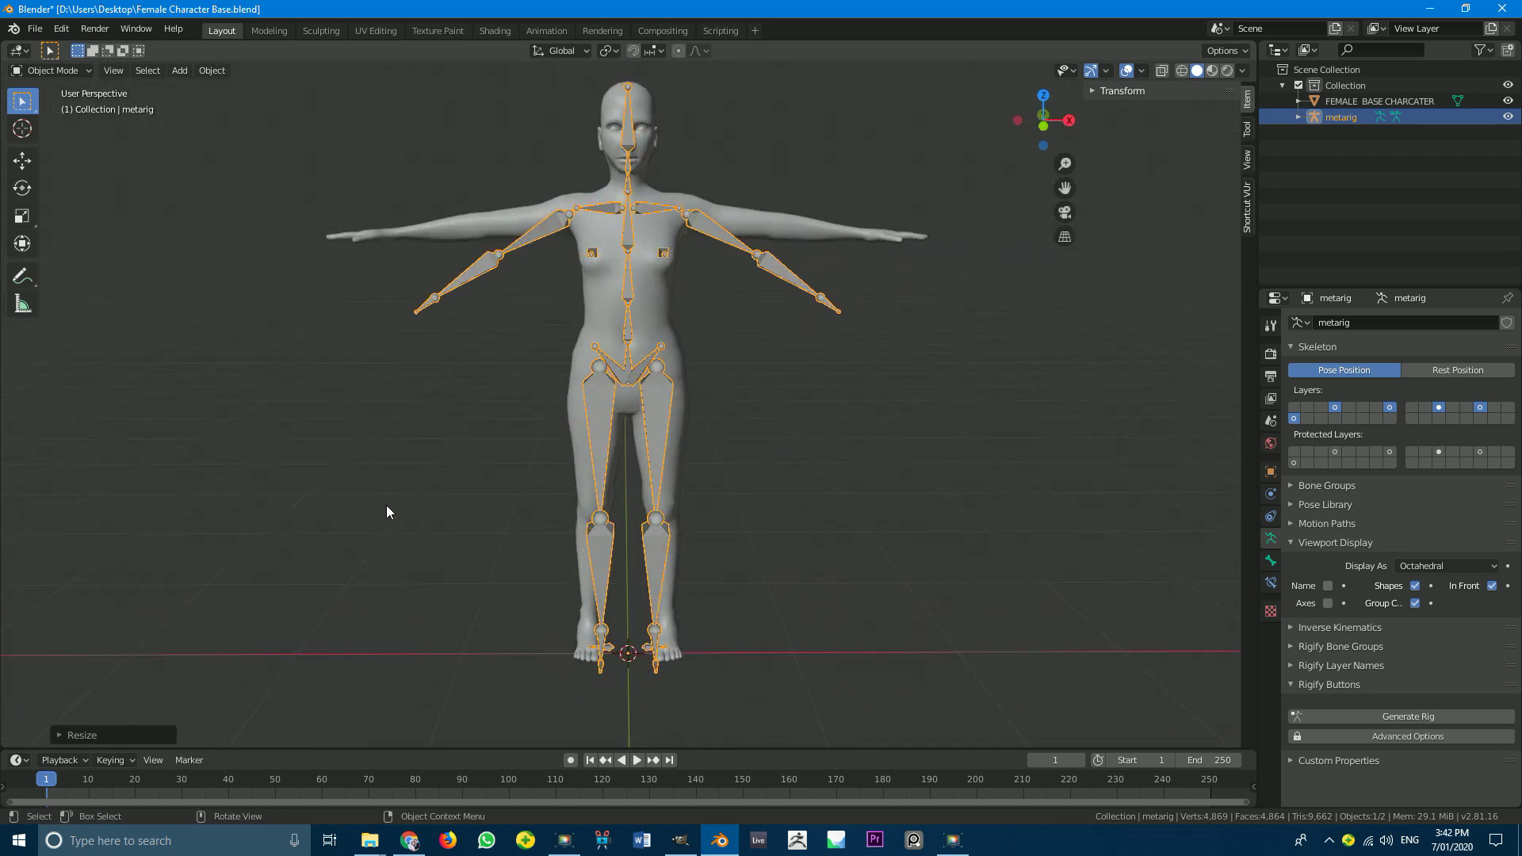
pyautogui.press('KP_1')
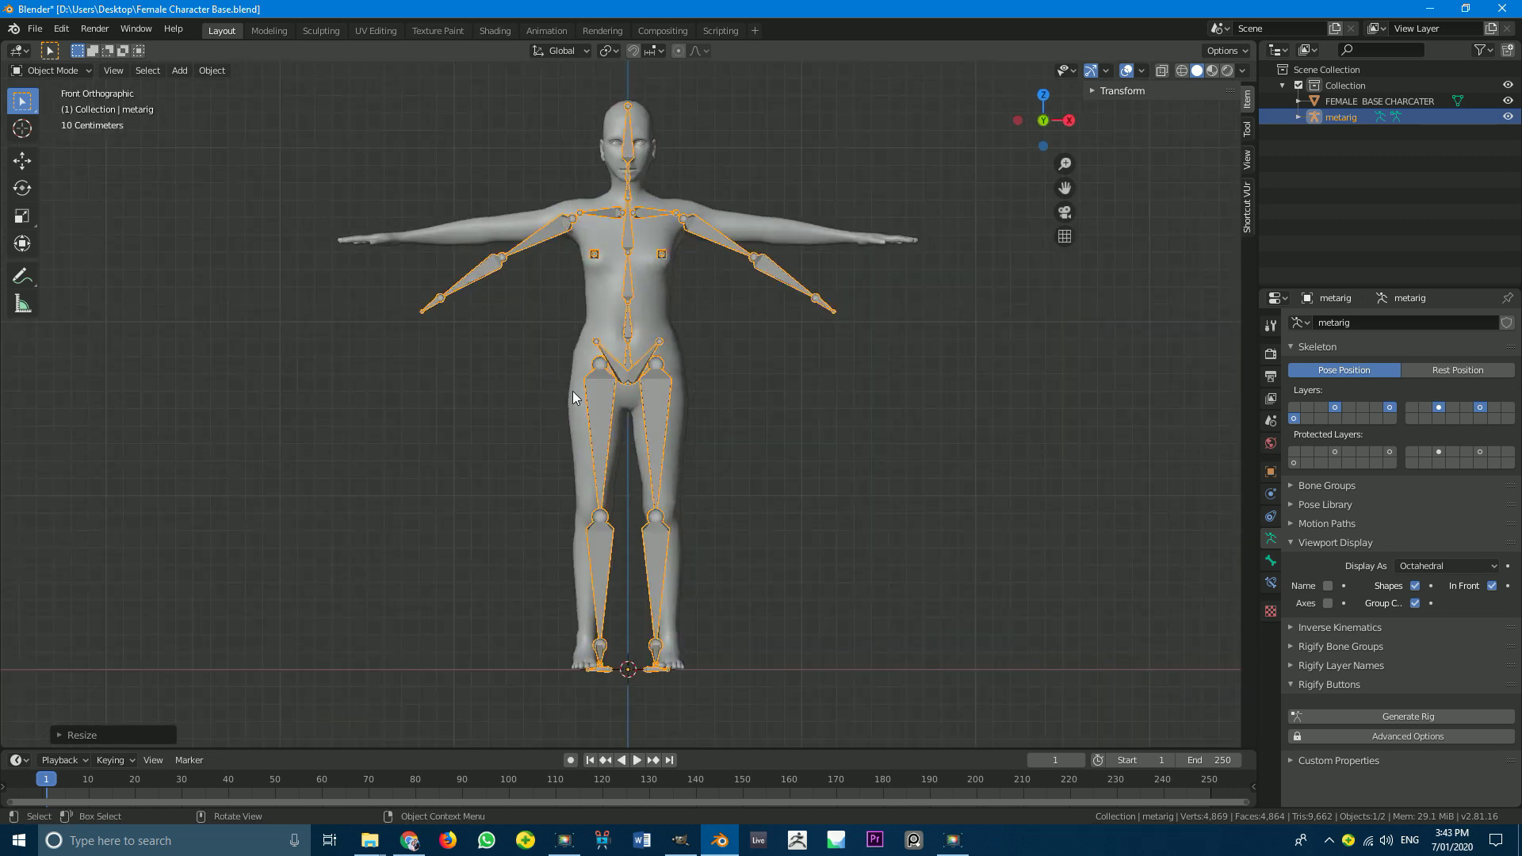
pyautogui.keyDown('shift'); pyautogui.moveTo(666, 436); pyautogui.dragTo(654, 379, button='middle'); pyautogui.keyUp('shift')
pyautogui.keyDown('shift'); pyautogui.scroll(3, 627, 392); pyautogui.keyUp('shift')
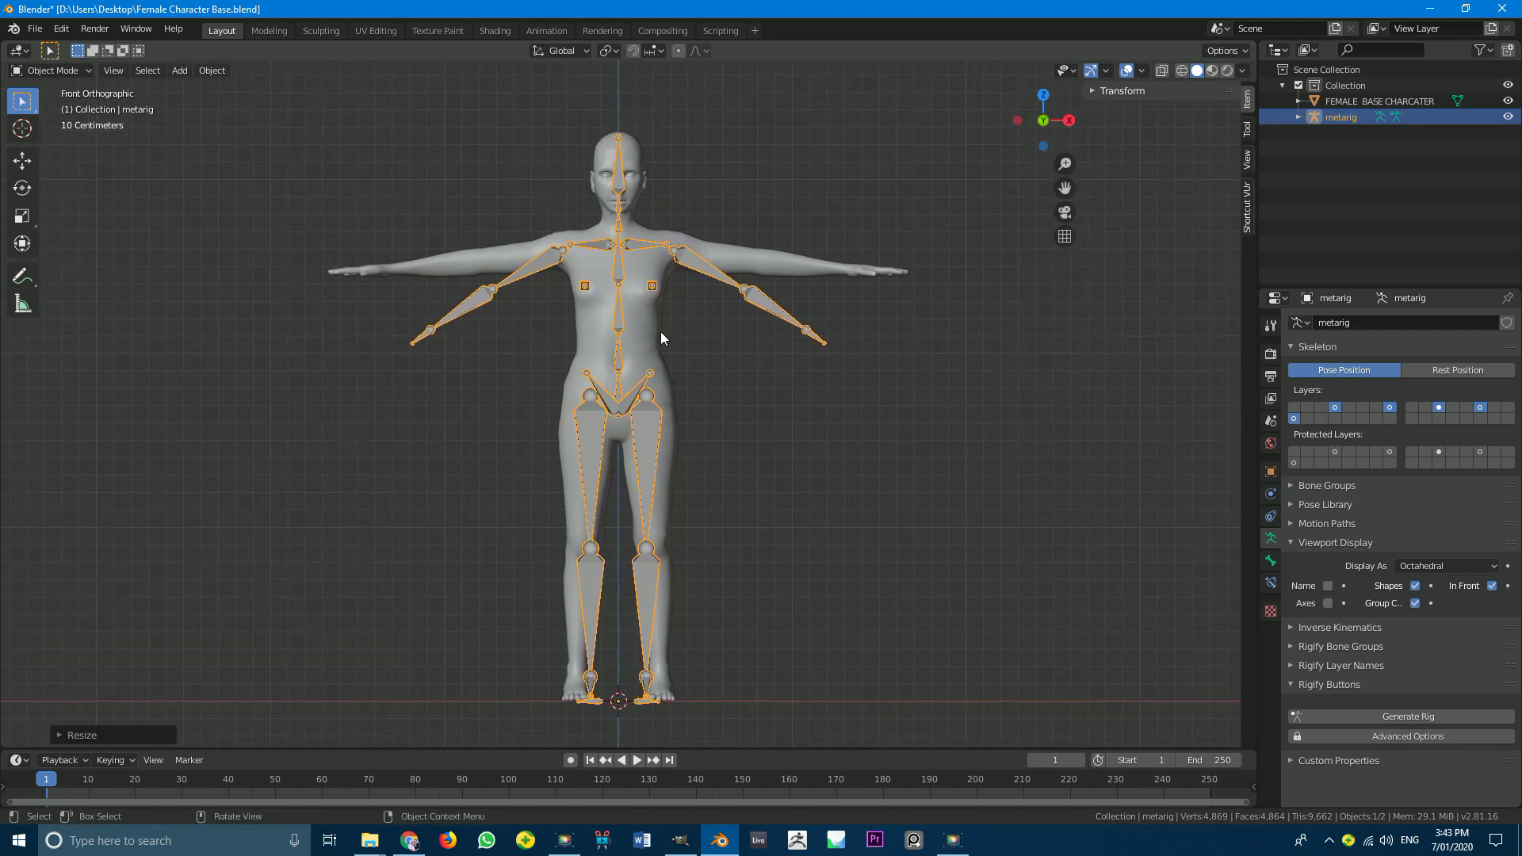
pyautogui.keyDown('shift'); pyautogui.scroll(-2, 713, 373); pyautogui.keyUp('shift')
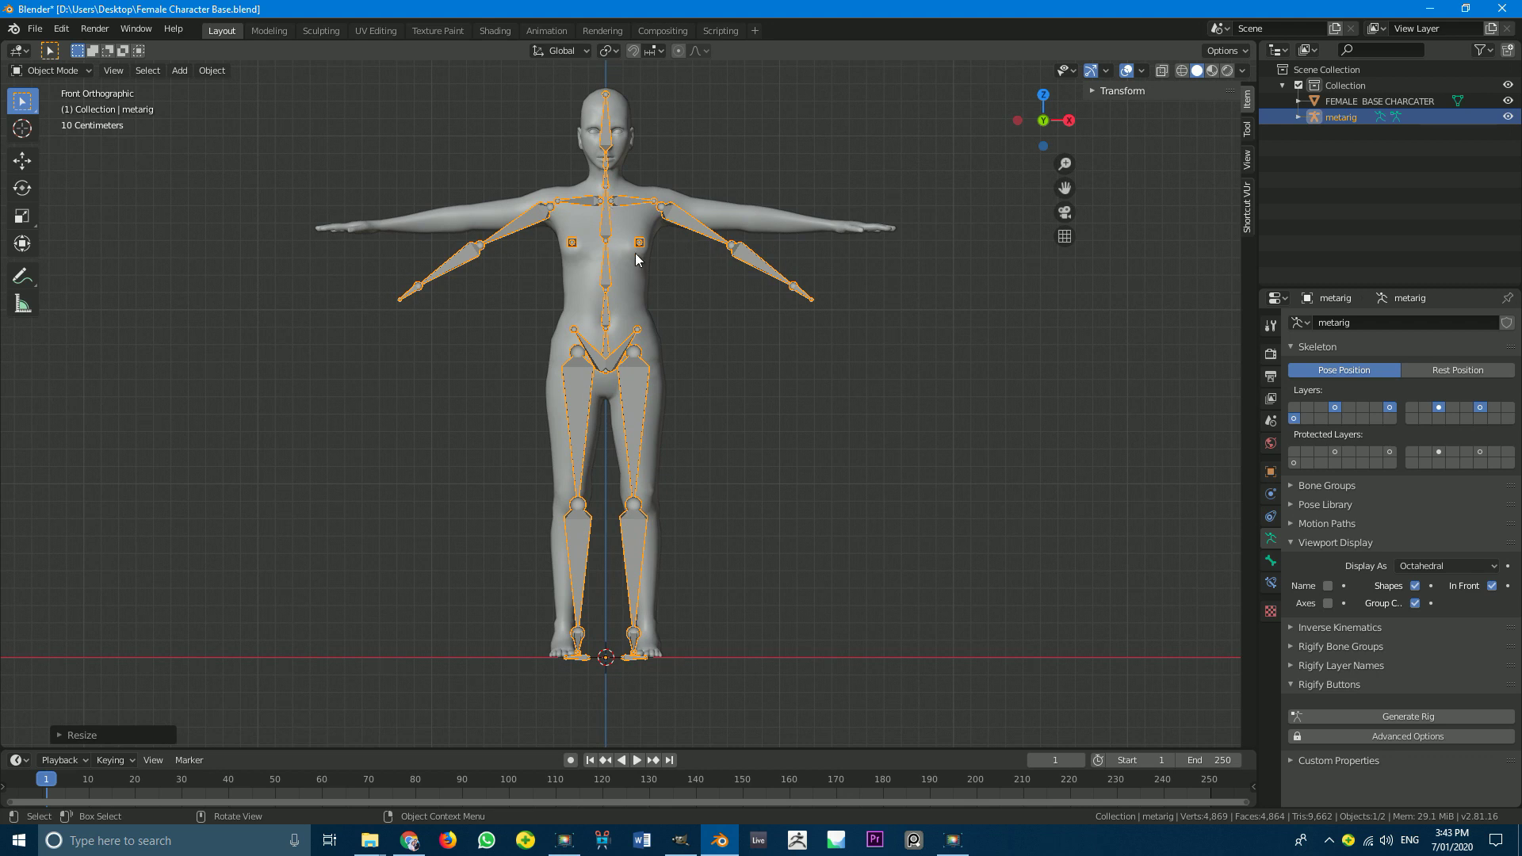
pyautogui.hotkey('ctrl', 'a')
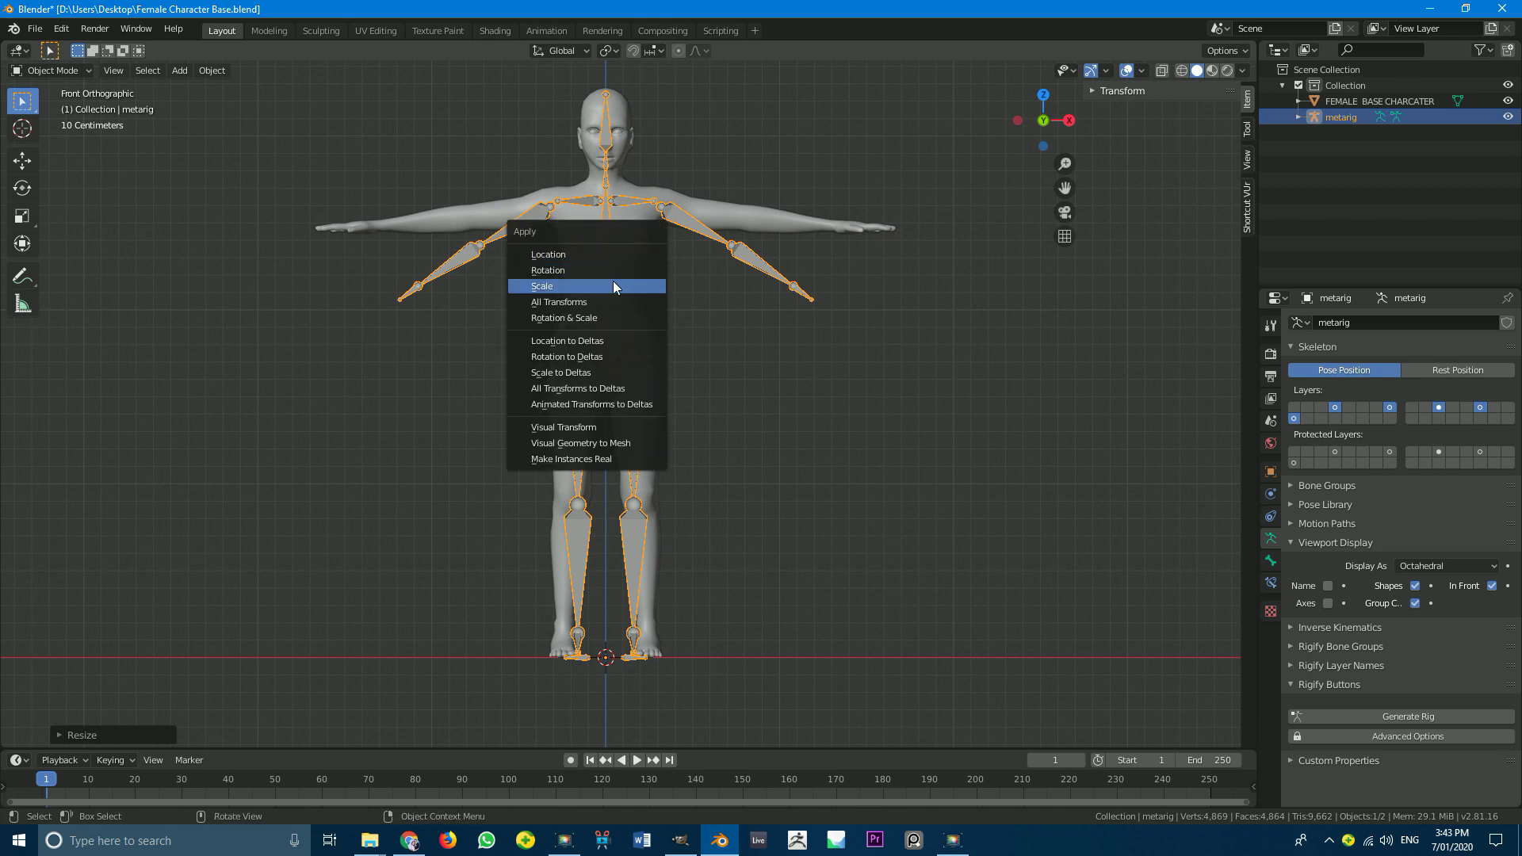
pyautogui.click(614, 284)
pyautogui.scroll(1, 710, 321)
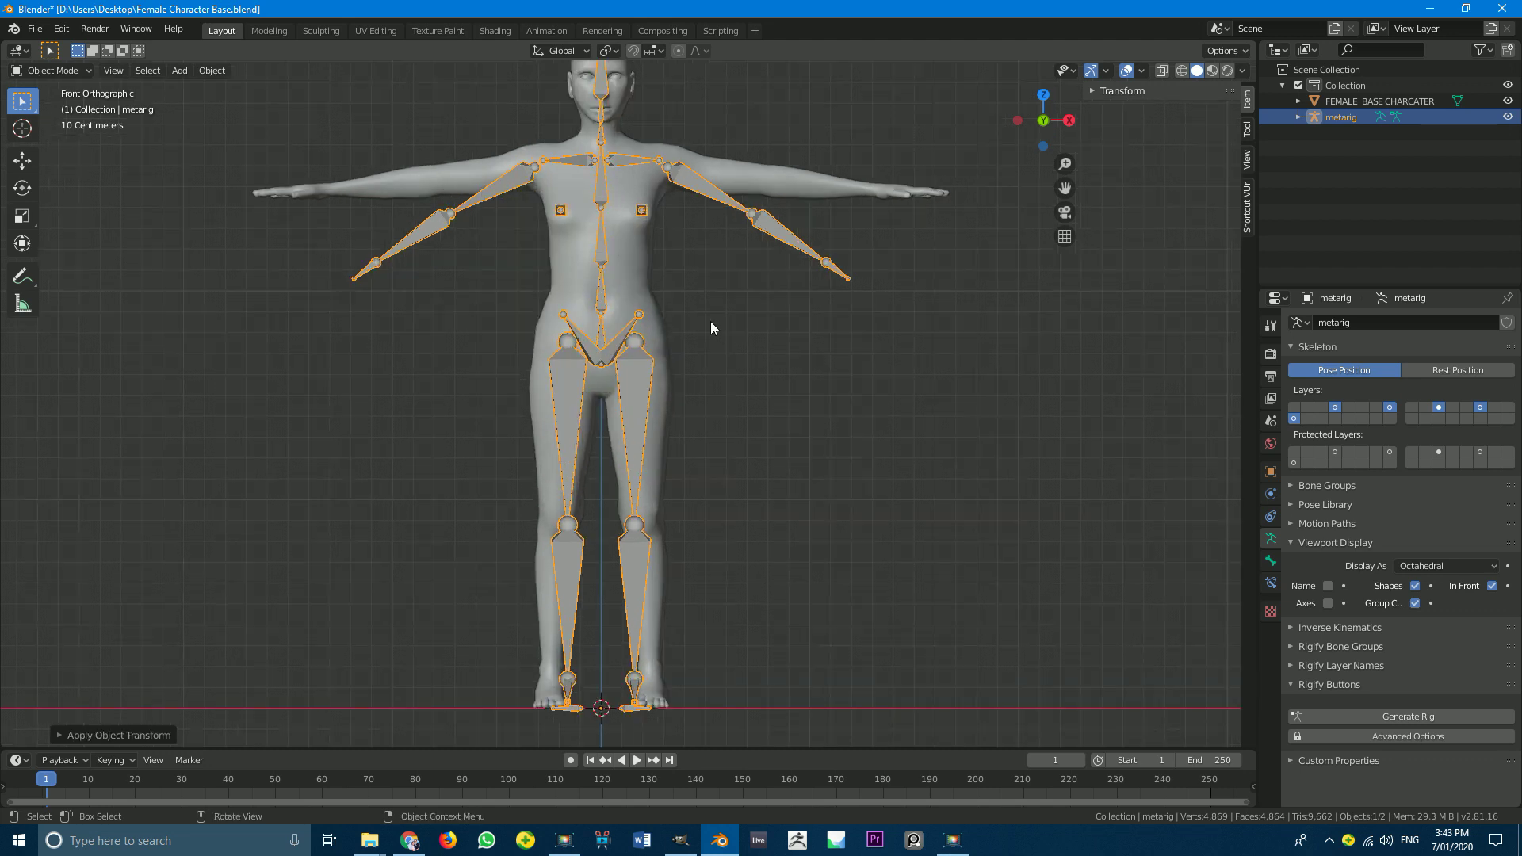
pyautogui.scroll(-1, 711, 321)
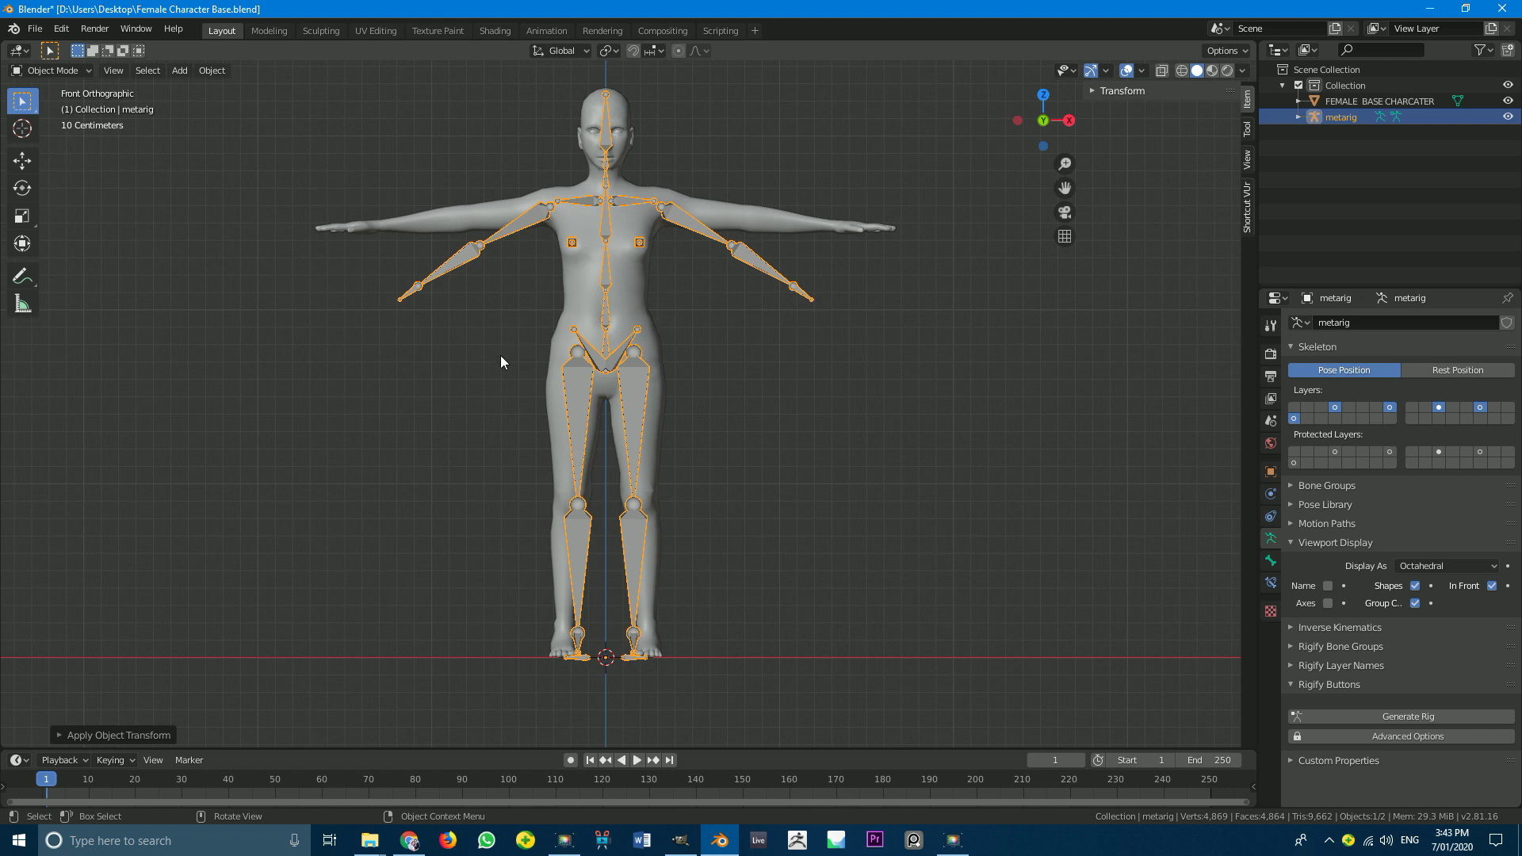
pyautogui.hotkey('ctrl', 'a')
# Step: Switch the metarig to Edit Mode and deselect all of its bones
pyautogui.click(46, 71)
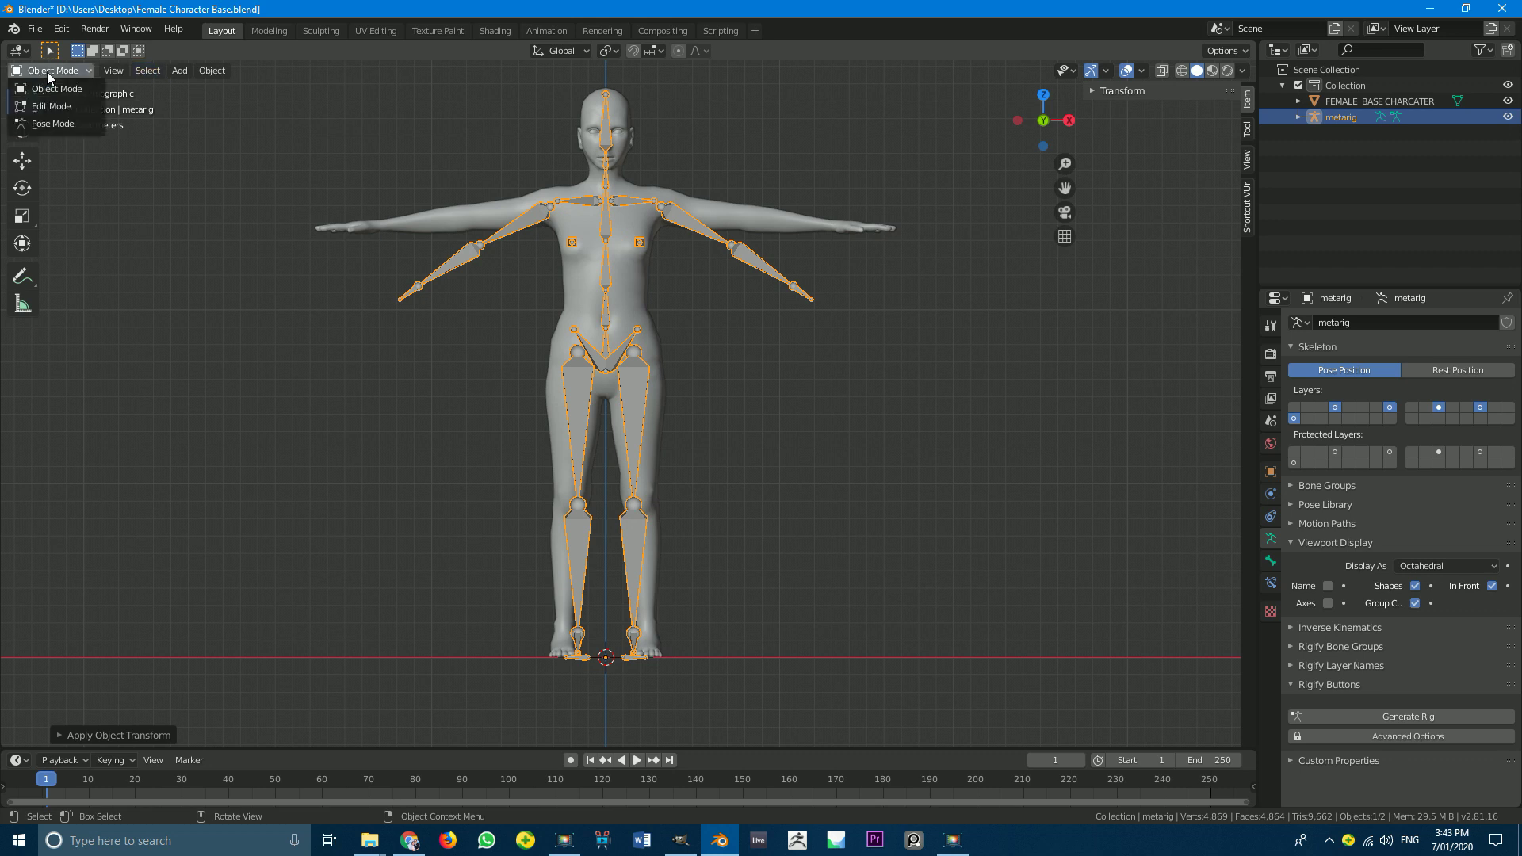
pyautogui.click(68, 109)
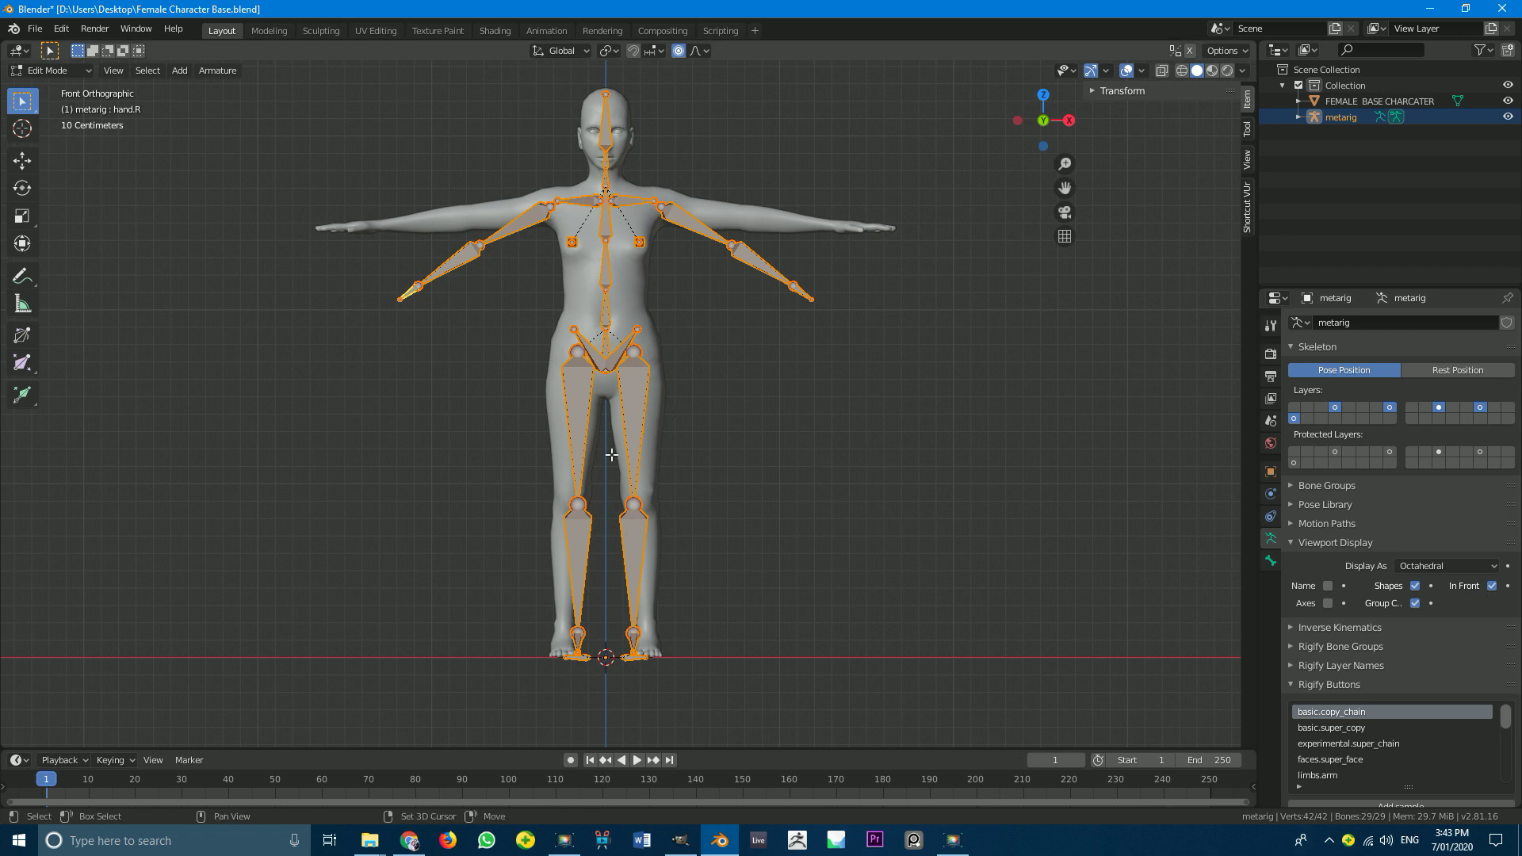
pyautogui.keyDown('shift'); pyautogui.scroll(-2, 611, 454); pyautogui.keyUp('shift')
pyautogui.scroll(2, 588, 429)
pyautogui.keyDown('shift'); pyautogui.moveTo(611, 307); pyautogui.dragTo(628, 486, button='middle'); pyautogui.keyUp('shift')
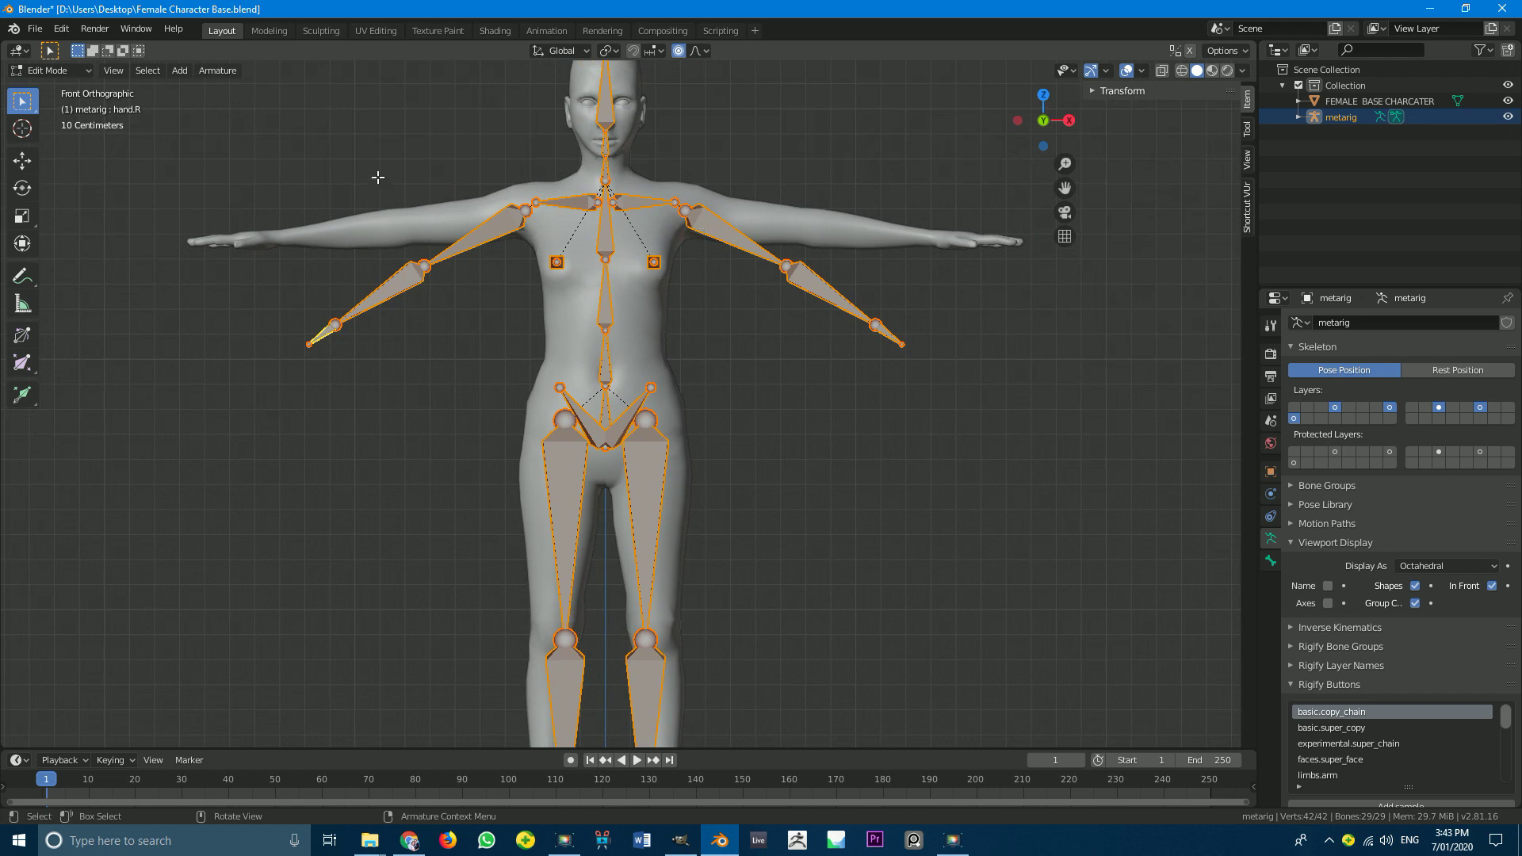
pyautogui.hotkey('alt', 'a')
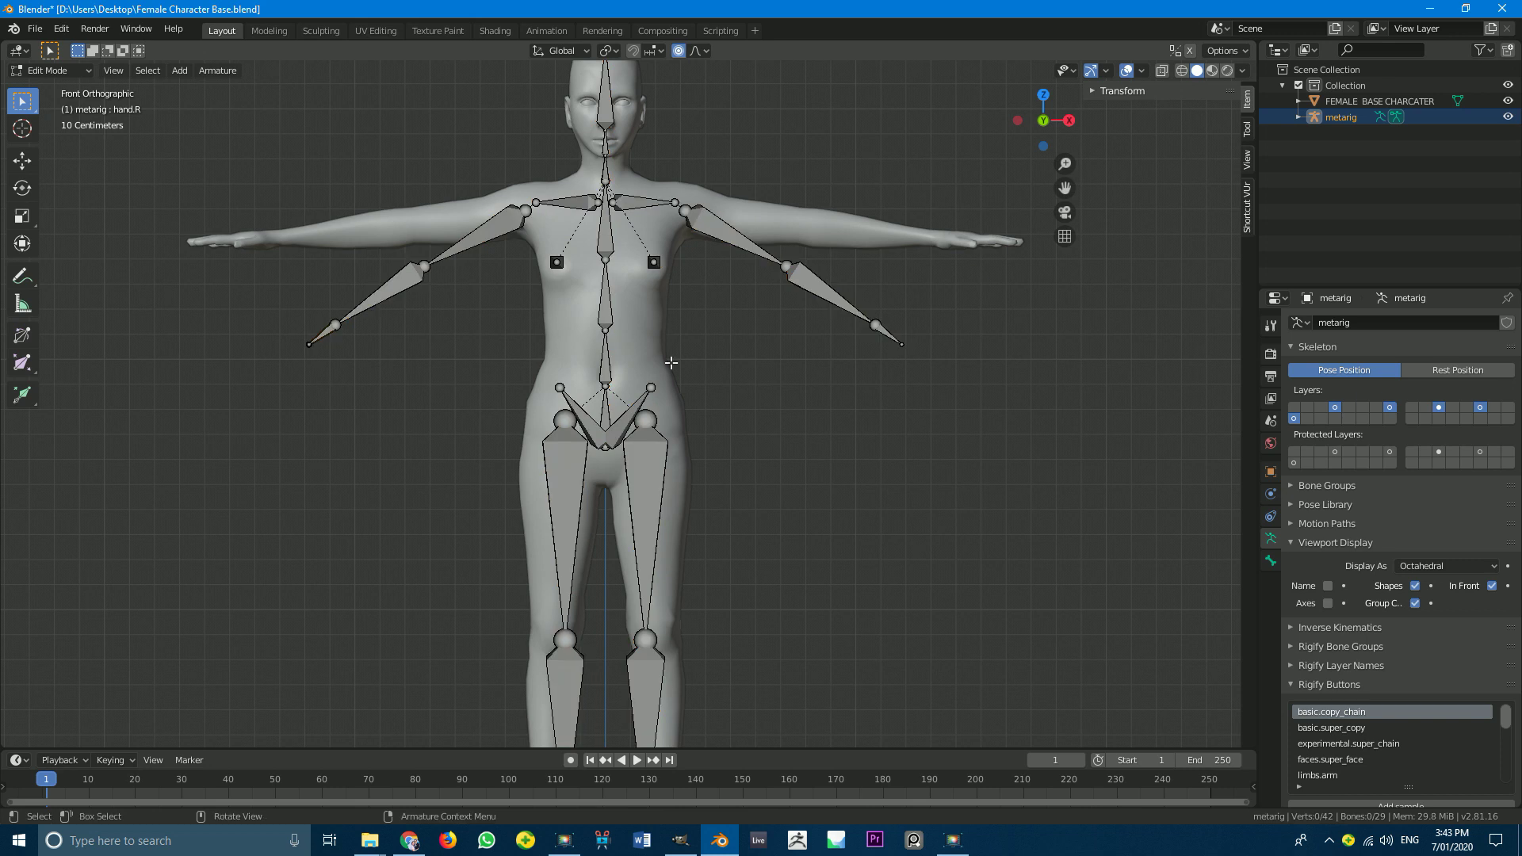
# Step: Enable X-Axis Mirror for editing the metarig's bones
pyautogui.keyDown('shift'); pyautogui.scroll(-2, 703, 351); pyautogui.keyUp('shift')
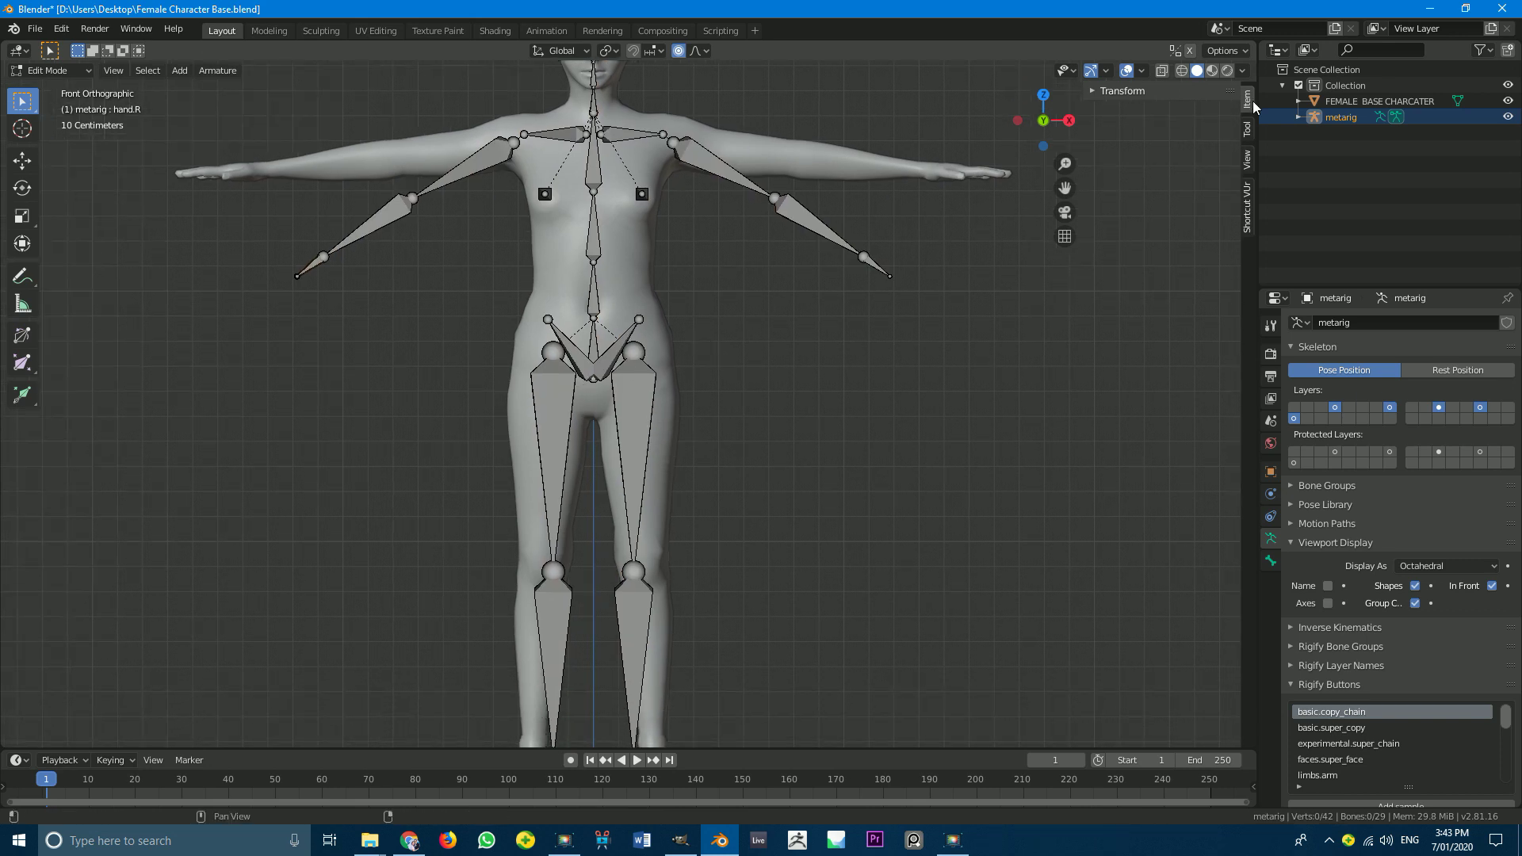
pyautogui.click(1248, 130)
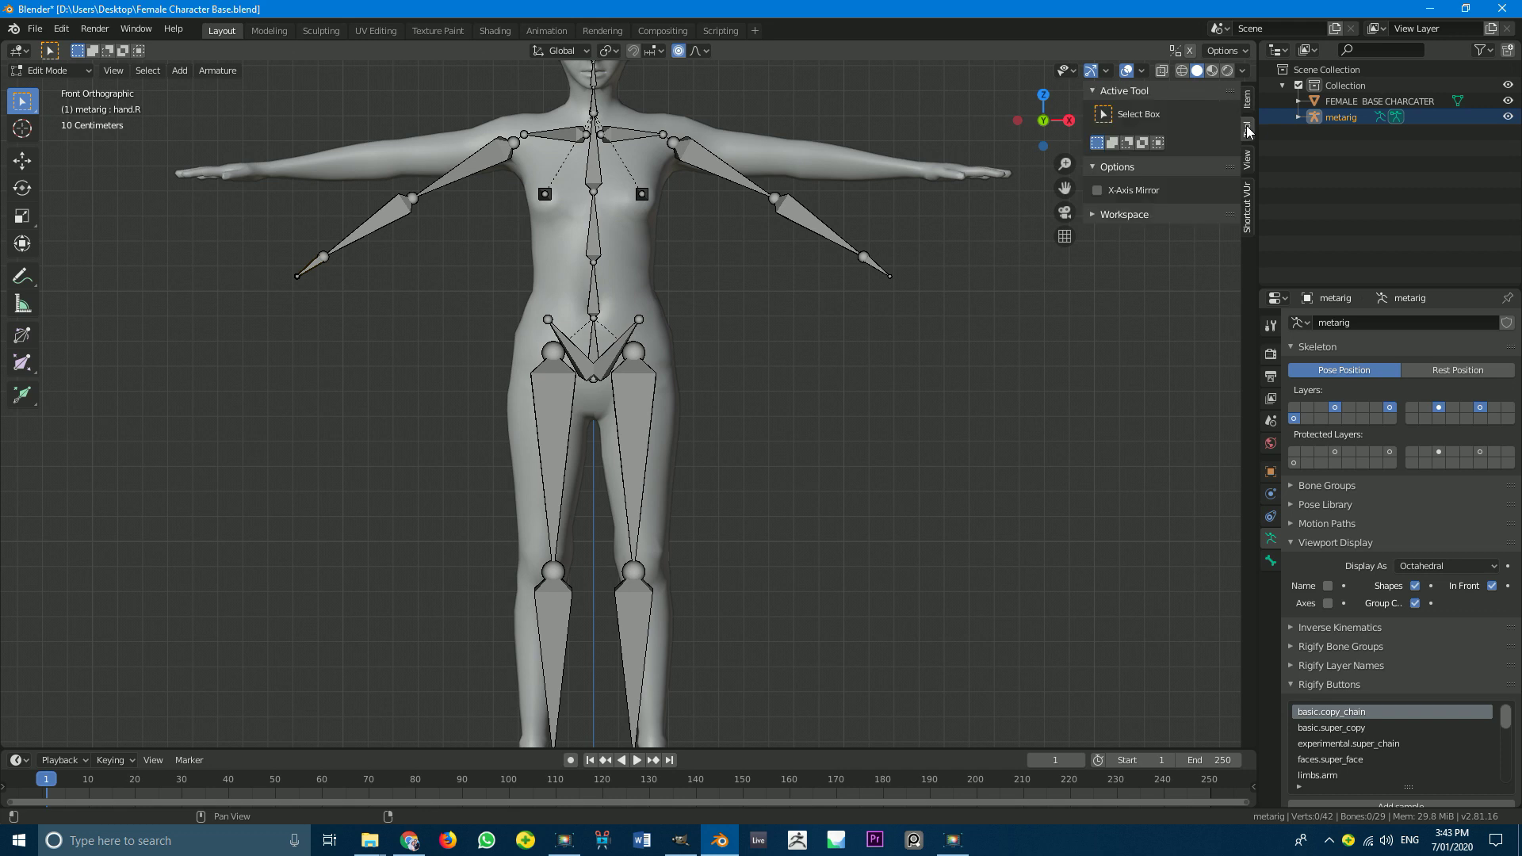
pyautogui.click(1097, 169)
pyautogui.click(1095, 168)
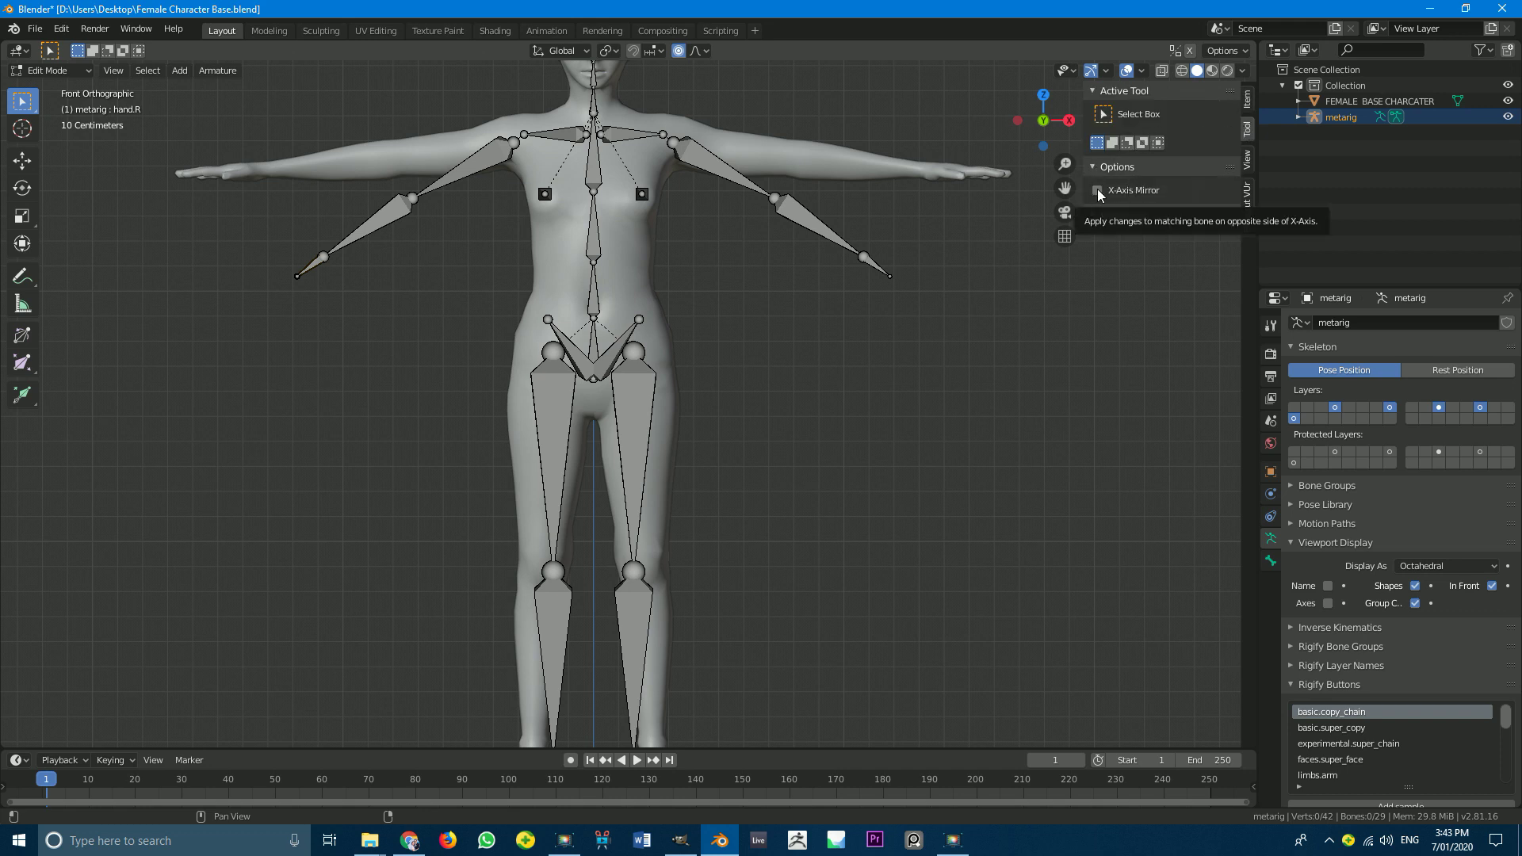
pyautogui.click(1097, 191)
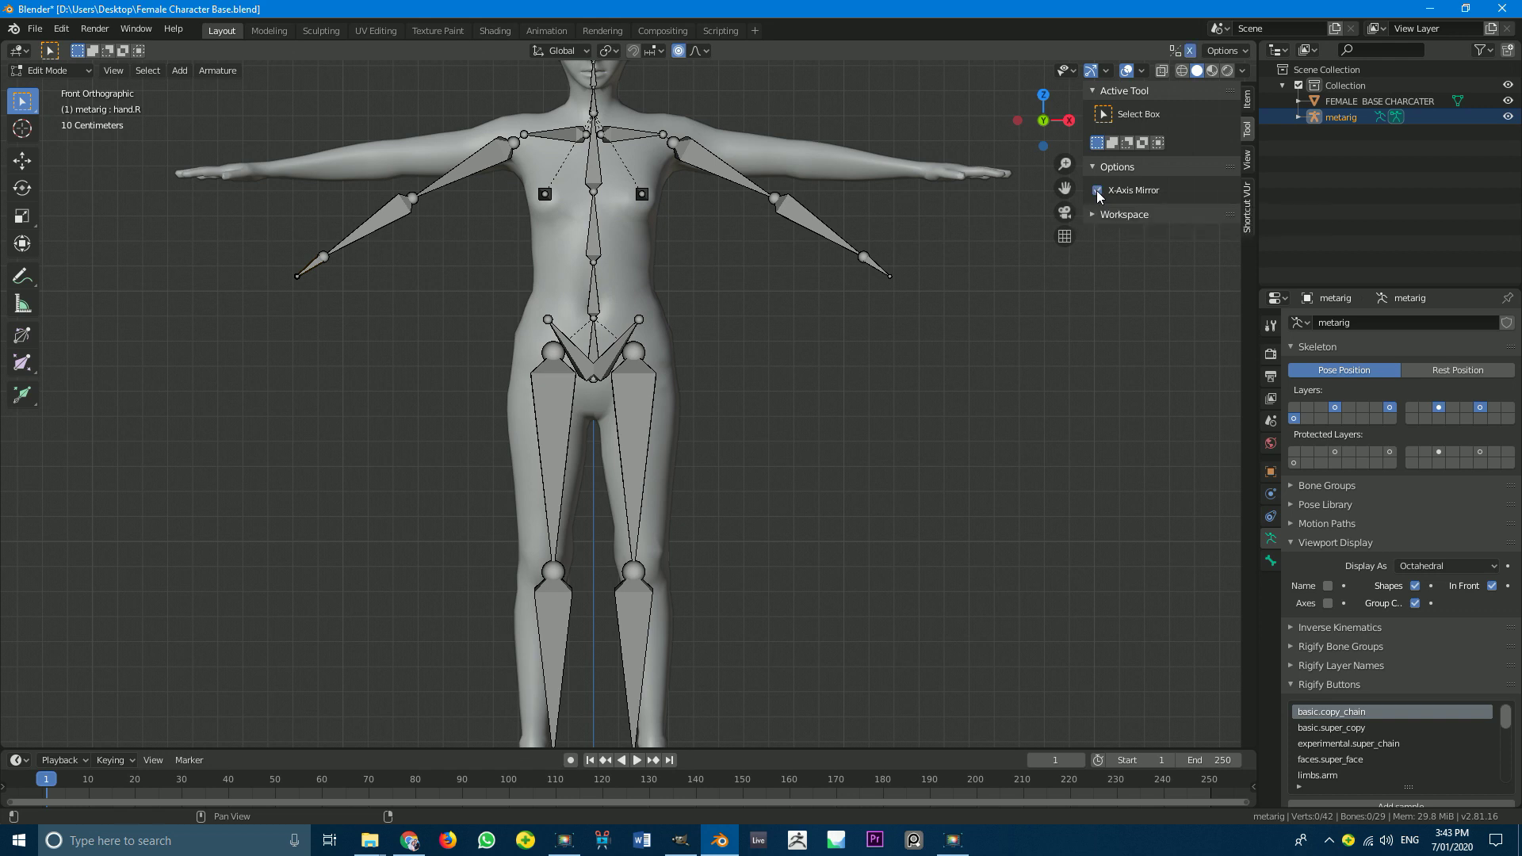
# Step: Test the mirroring by moving the left thigh bone outward, and undo the move
pyautogui.scroll(-3, 693, 418)
pyautogui.scroll(2, 693, 377)
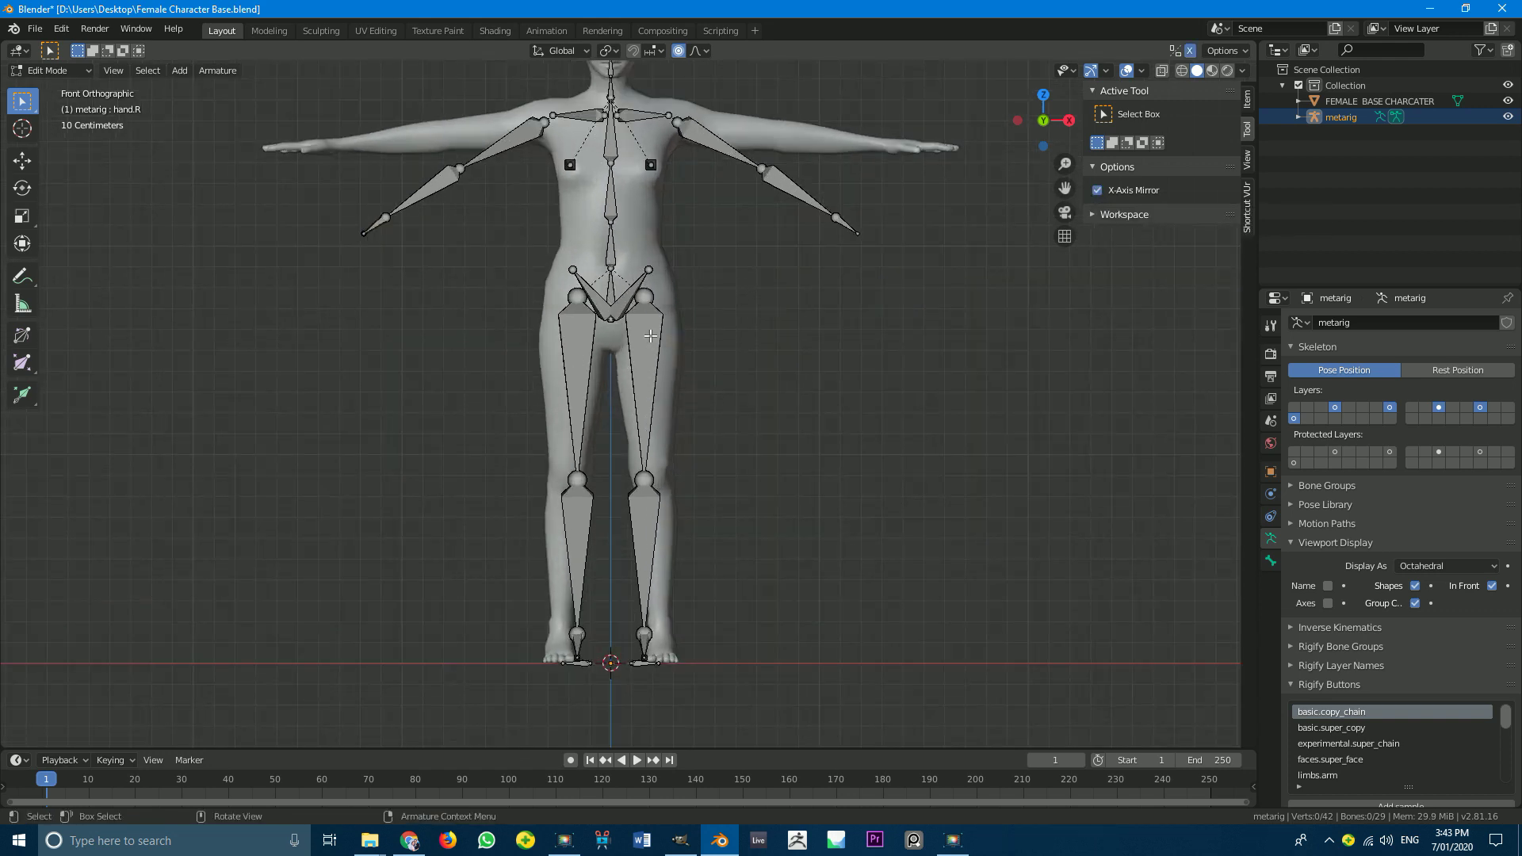
pyautogui.click(660, 373)
pyautogui.press('g')
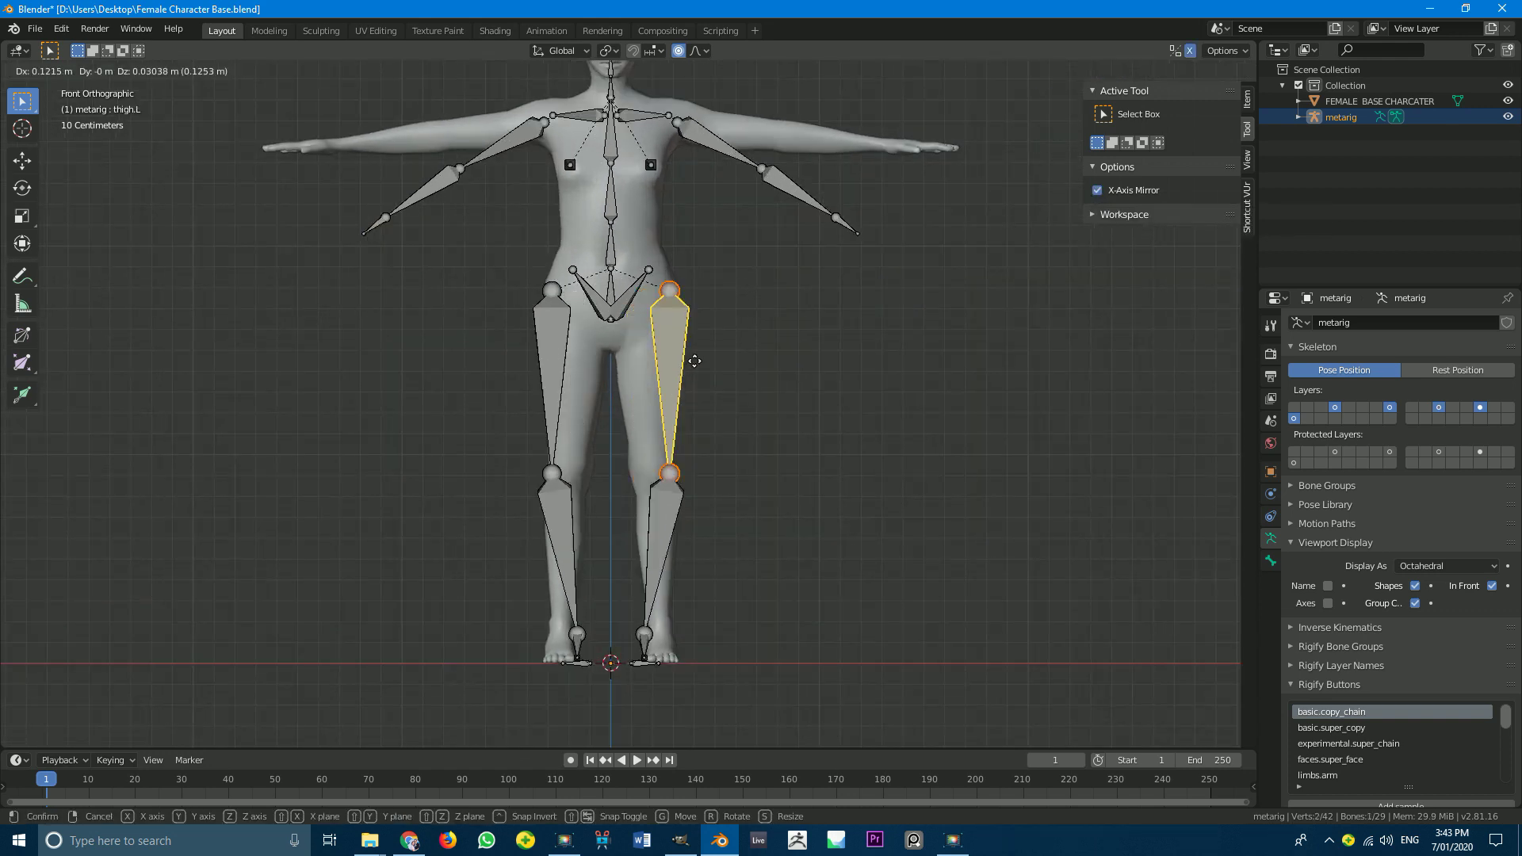
pyautogui.click(680, 367)
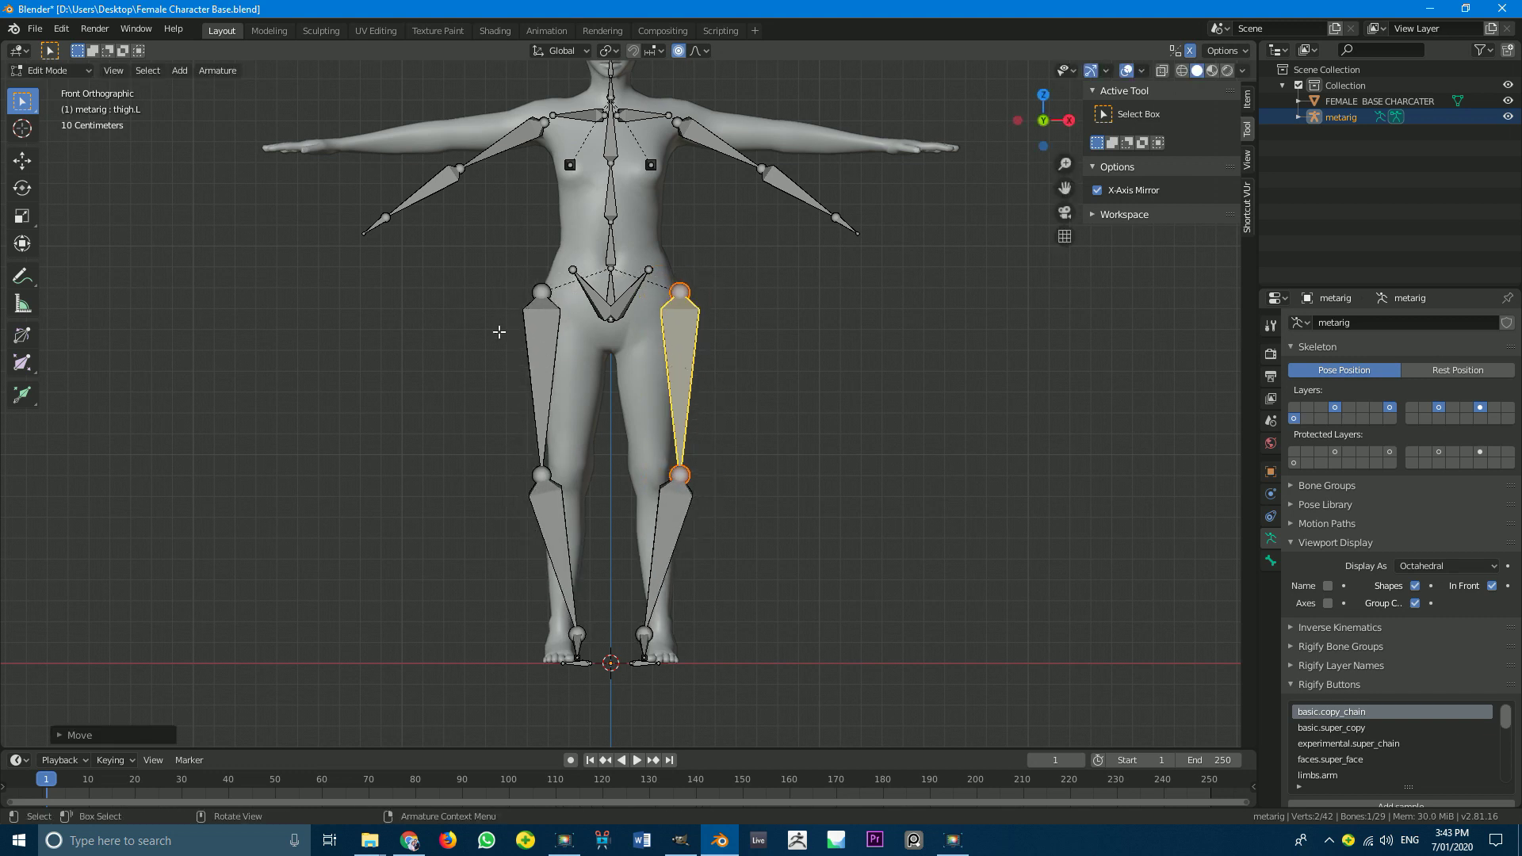
pyautogui.hotkey('ctrl', 'z')
# Step: Select only the left heel, foot and toe bones and move them outward and slightly up into the mesh's left foot
pyautogui.scroll(2, 655, 330)
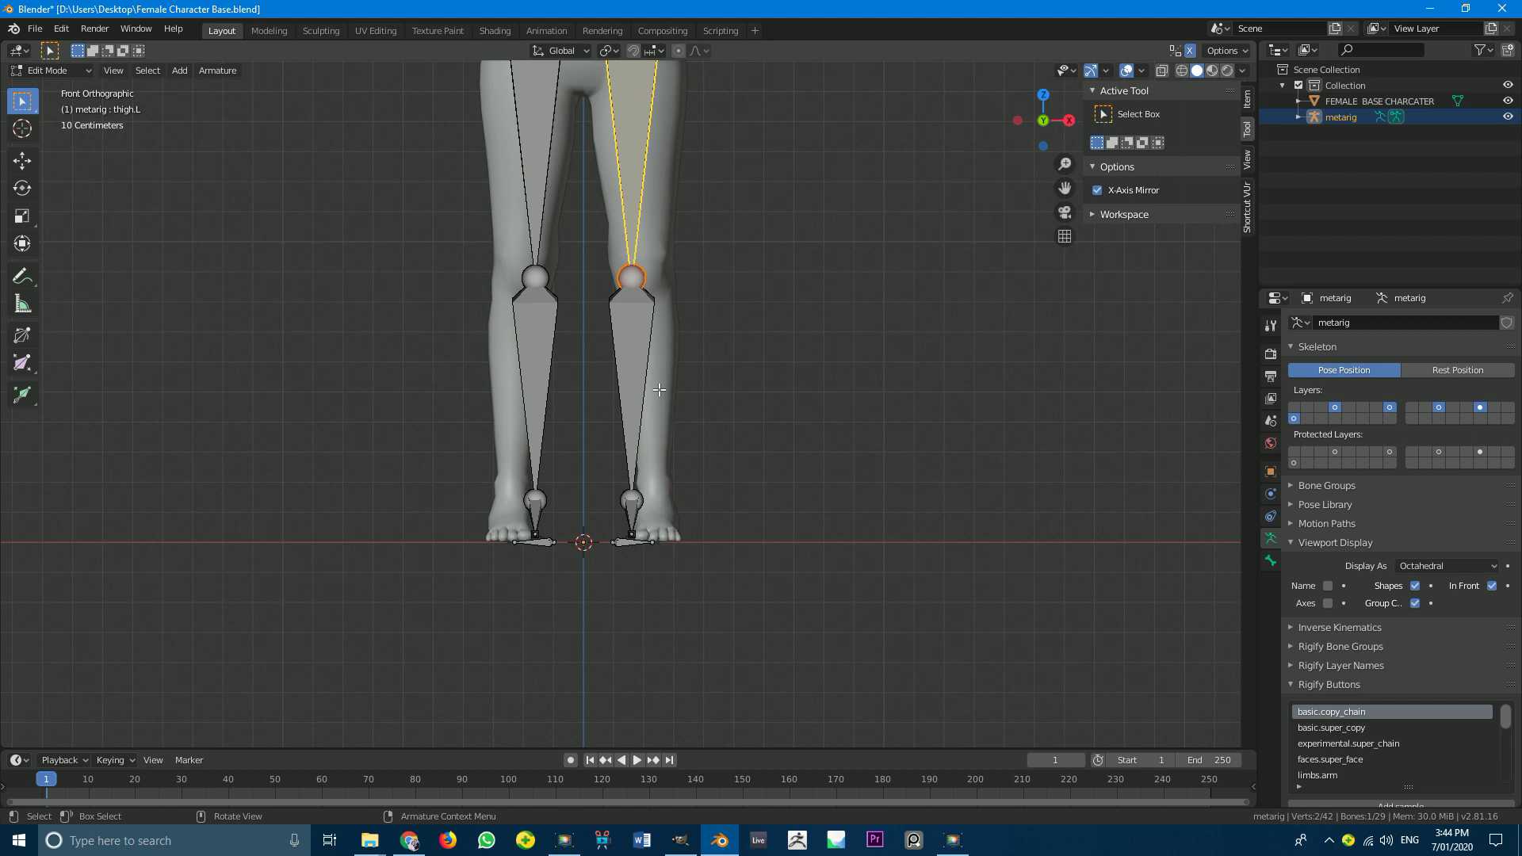
pyautogui.scroll(-1, 600, 434)
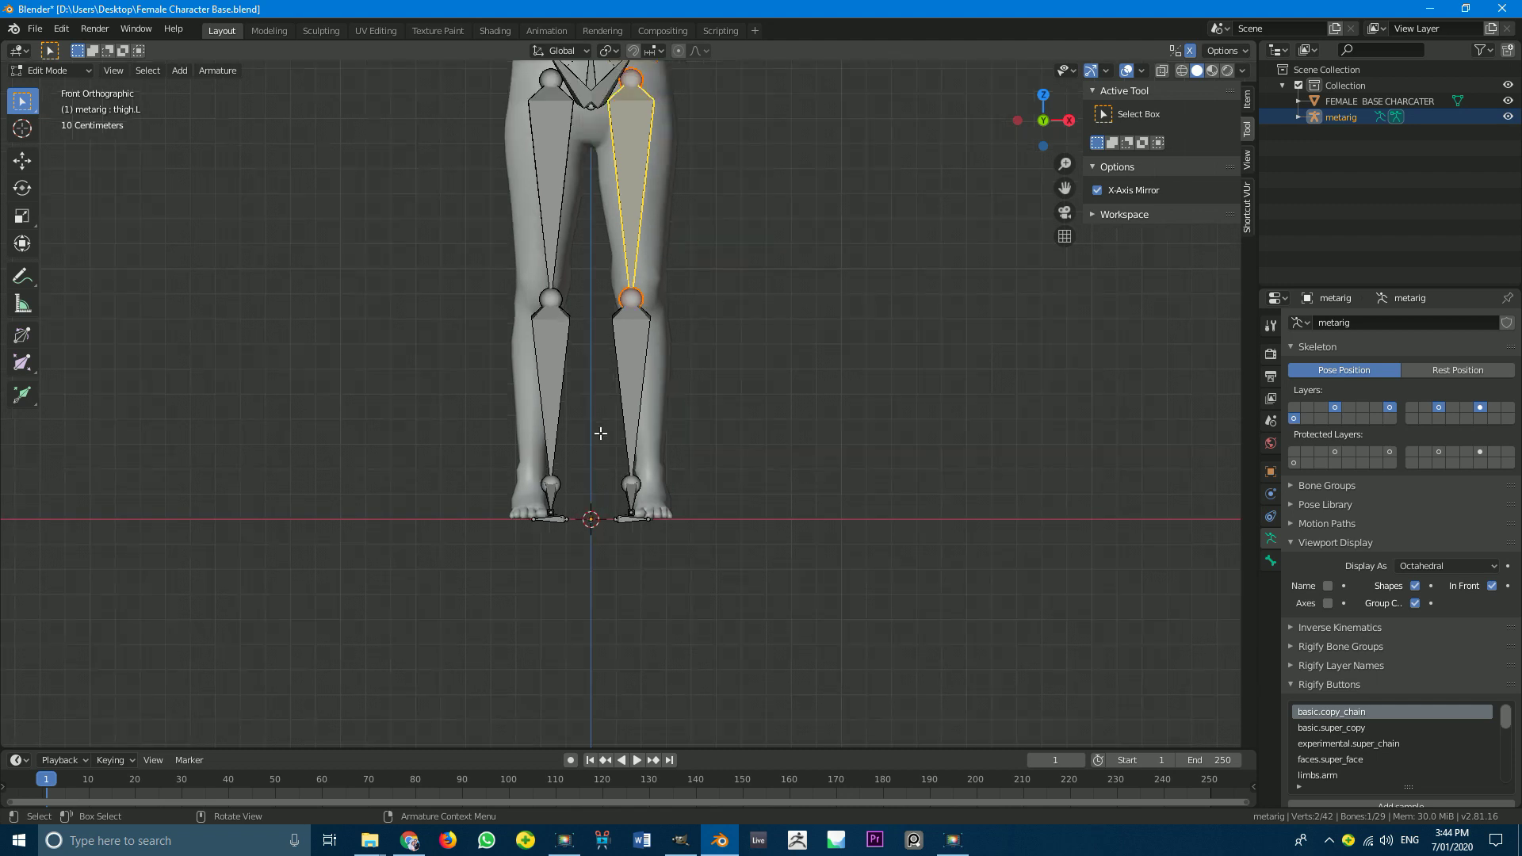
pyautogui.keyDown('shift'); pyautogui.moveTo(671, 267); pyautogui.dragTo(665, 388, button='middle'); pyautogui.keyUp('shift')
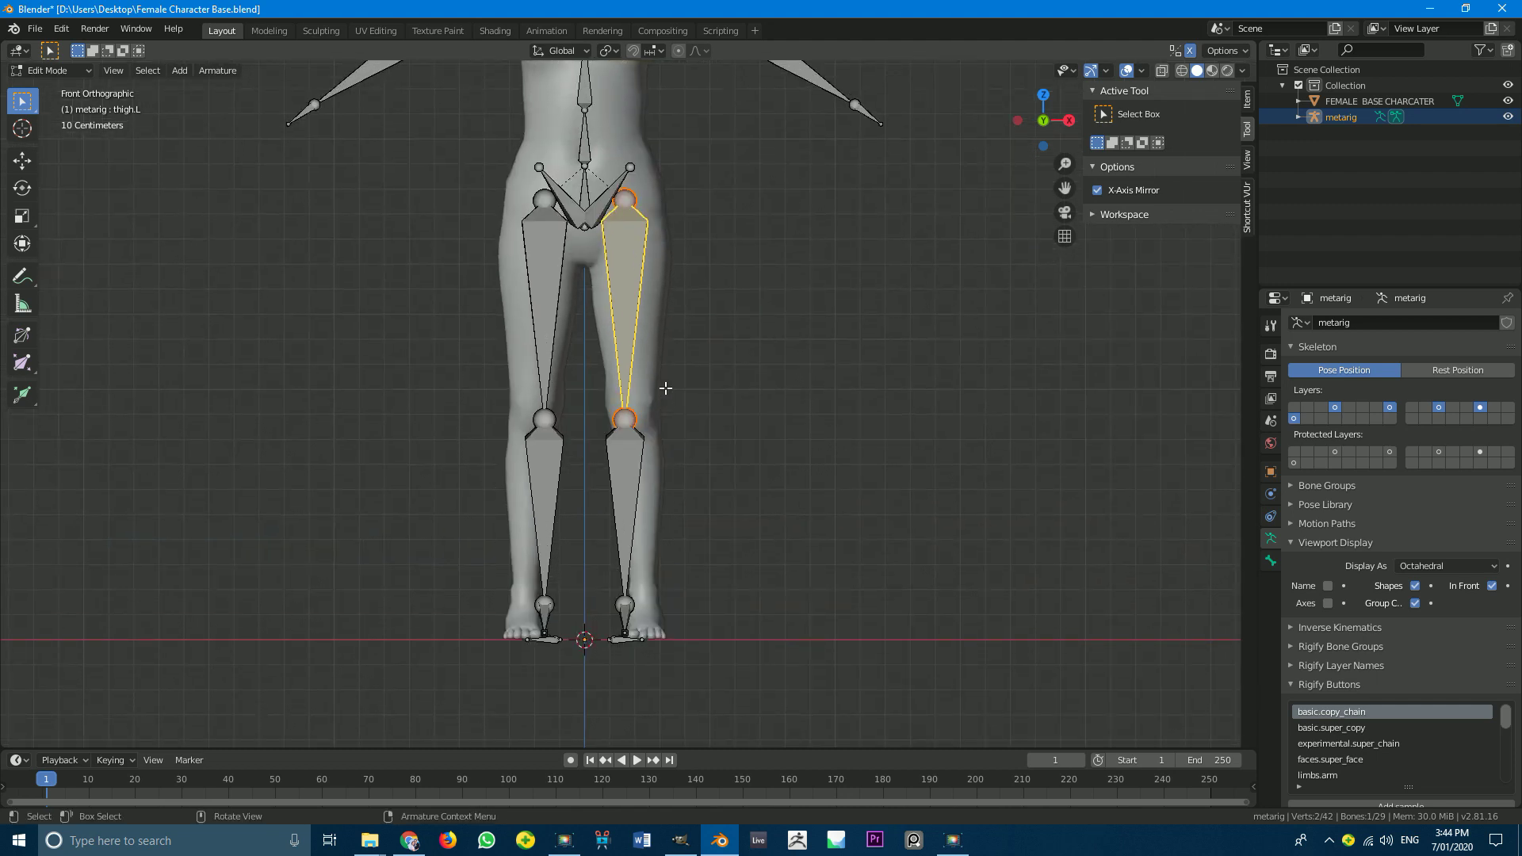
pyautogui.keyDown('shift'); pyautogui.moveTo(664, 627); pyautogui.dragTo(638, 481, button='middle'); pyautogui.keyUp('shift')
pyautogui.scroll(2, 634, 471)
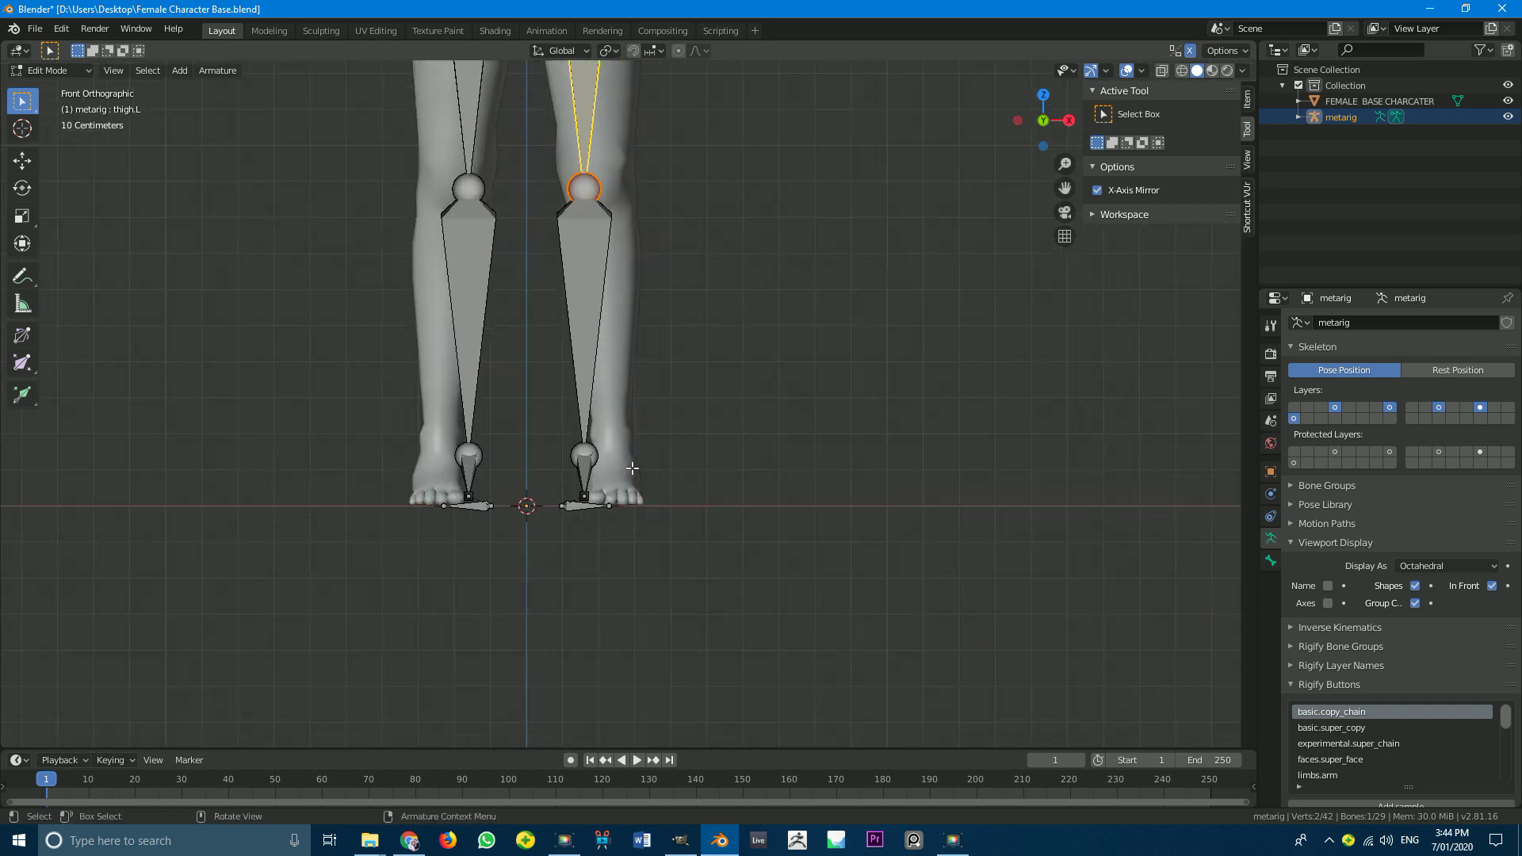
pyautogui.hotkey('alt', 'a')
pyautogui.press('c')
pyautogui.scroll(-3, 609, 500)
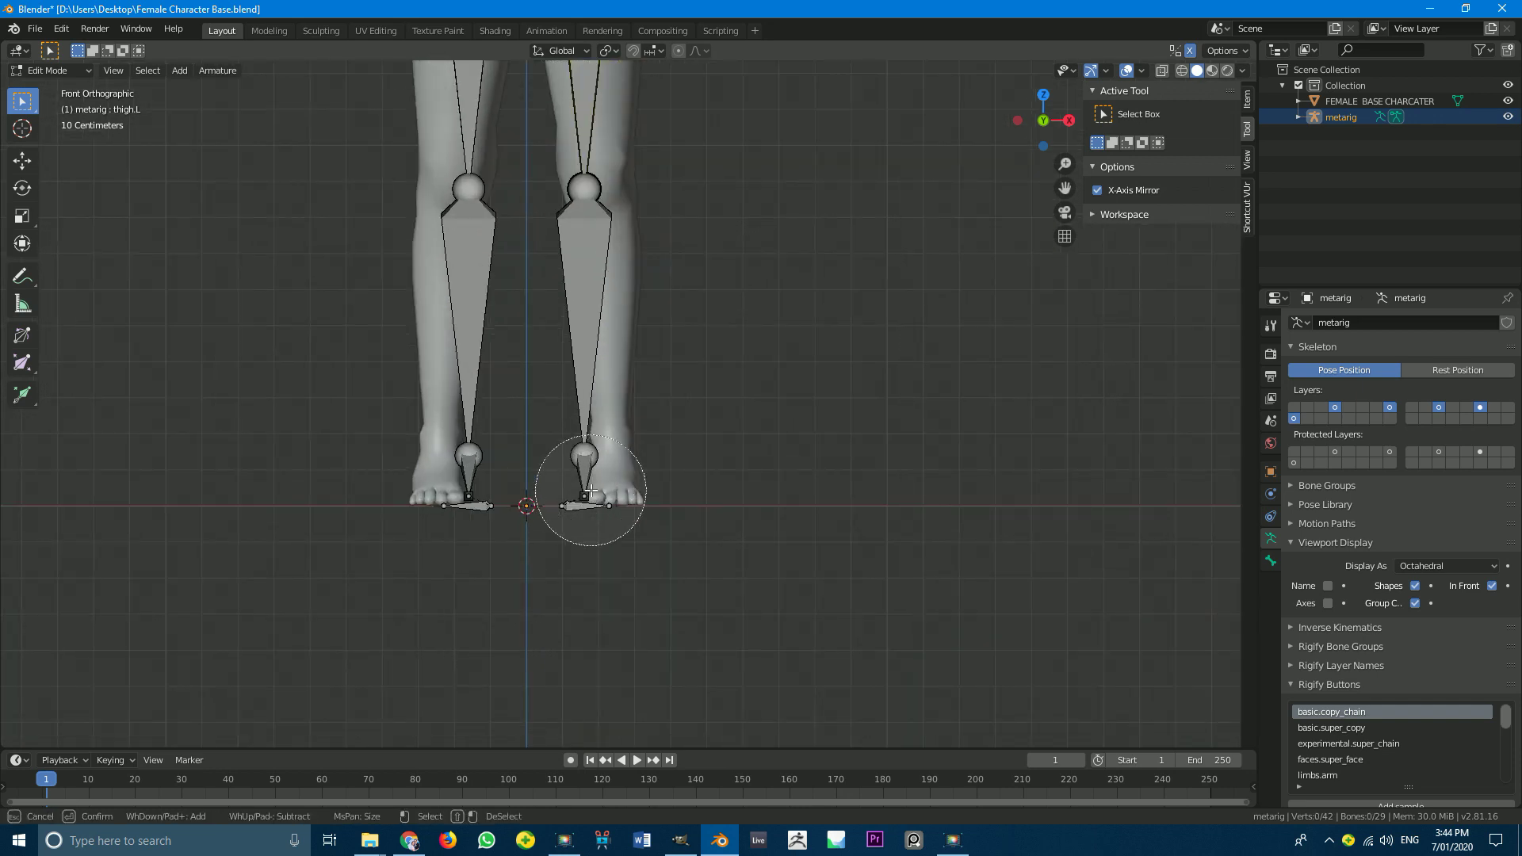
pyautogui.click(616, 488)
pyautogui.rightClick(623, 499)
pyautogui.scroll(2, 624, 499)
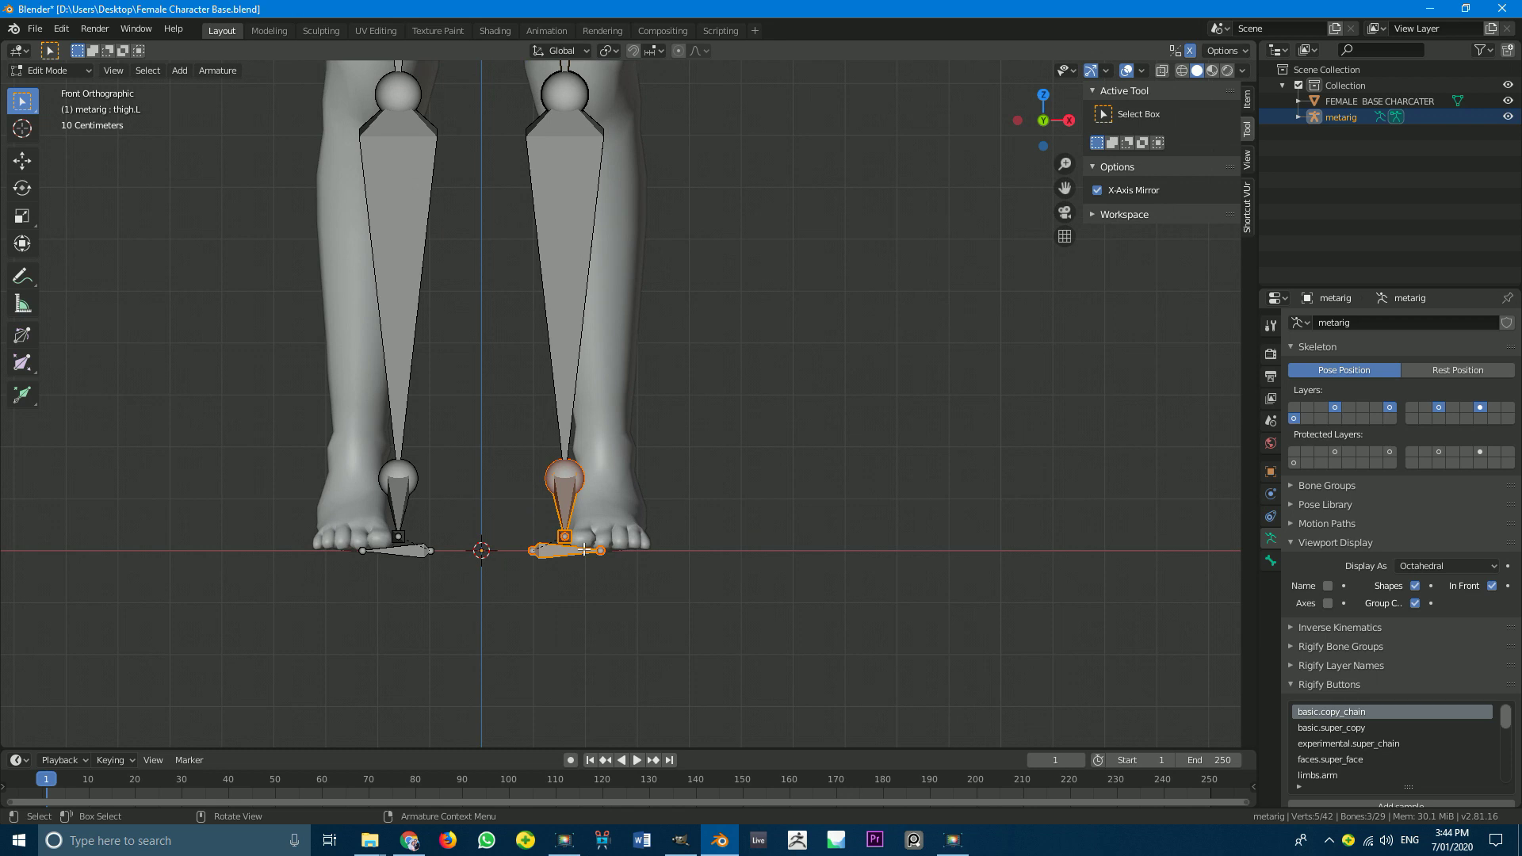
pyautogui.press('g')
pyautogui.click(627, 539)
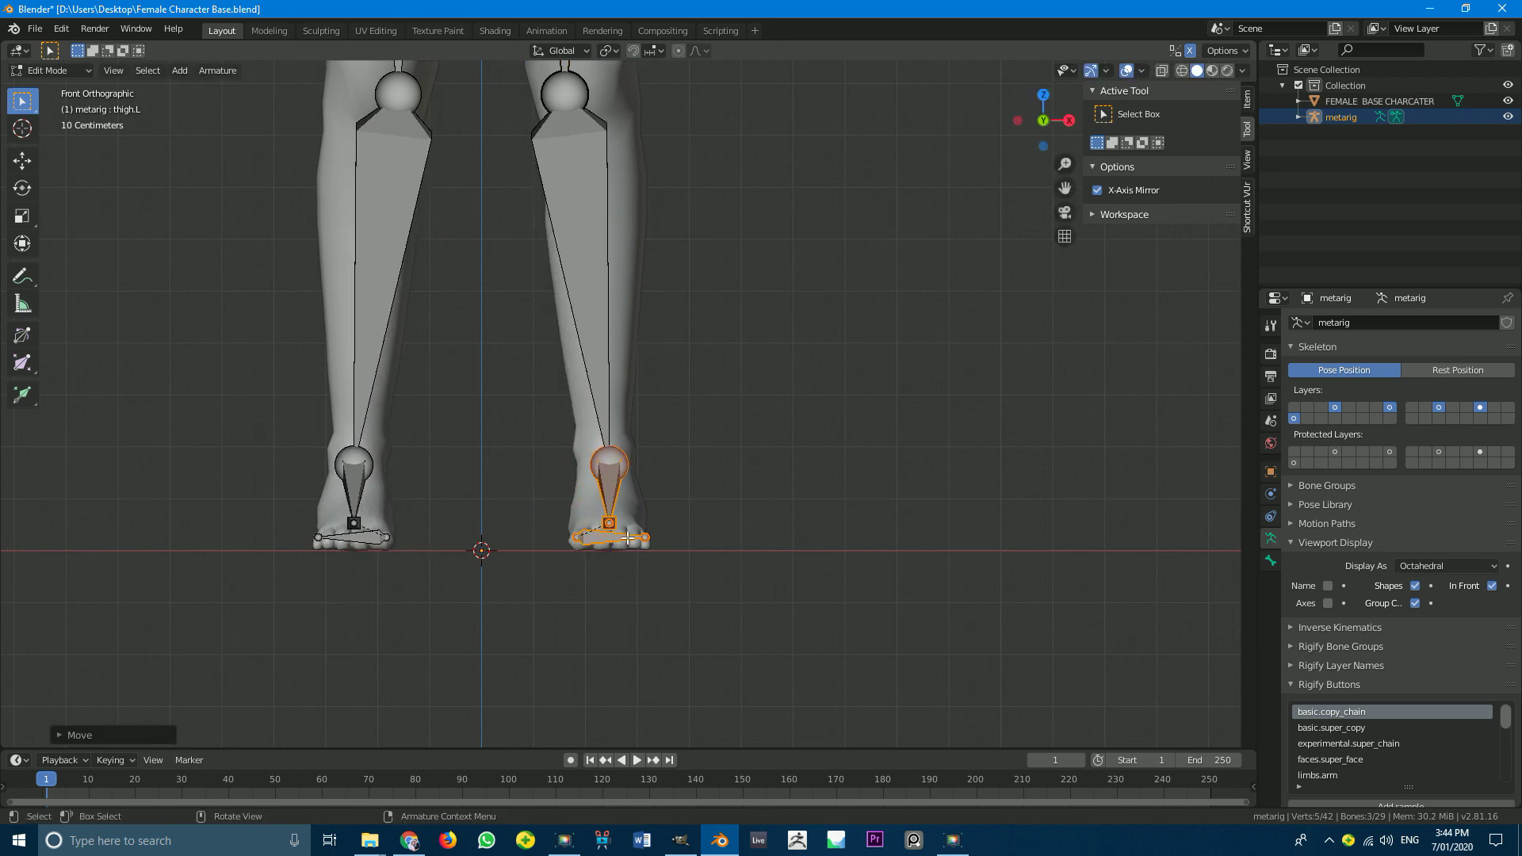
# Step: Move the left knee joint outward and slightly up to the centre of the mesh's knee
pyautogui.scroll(3, 570, 471)
pyautogui.scroll(2, 569, 471)
pyautogui.click(564, 444)
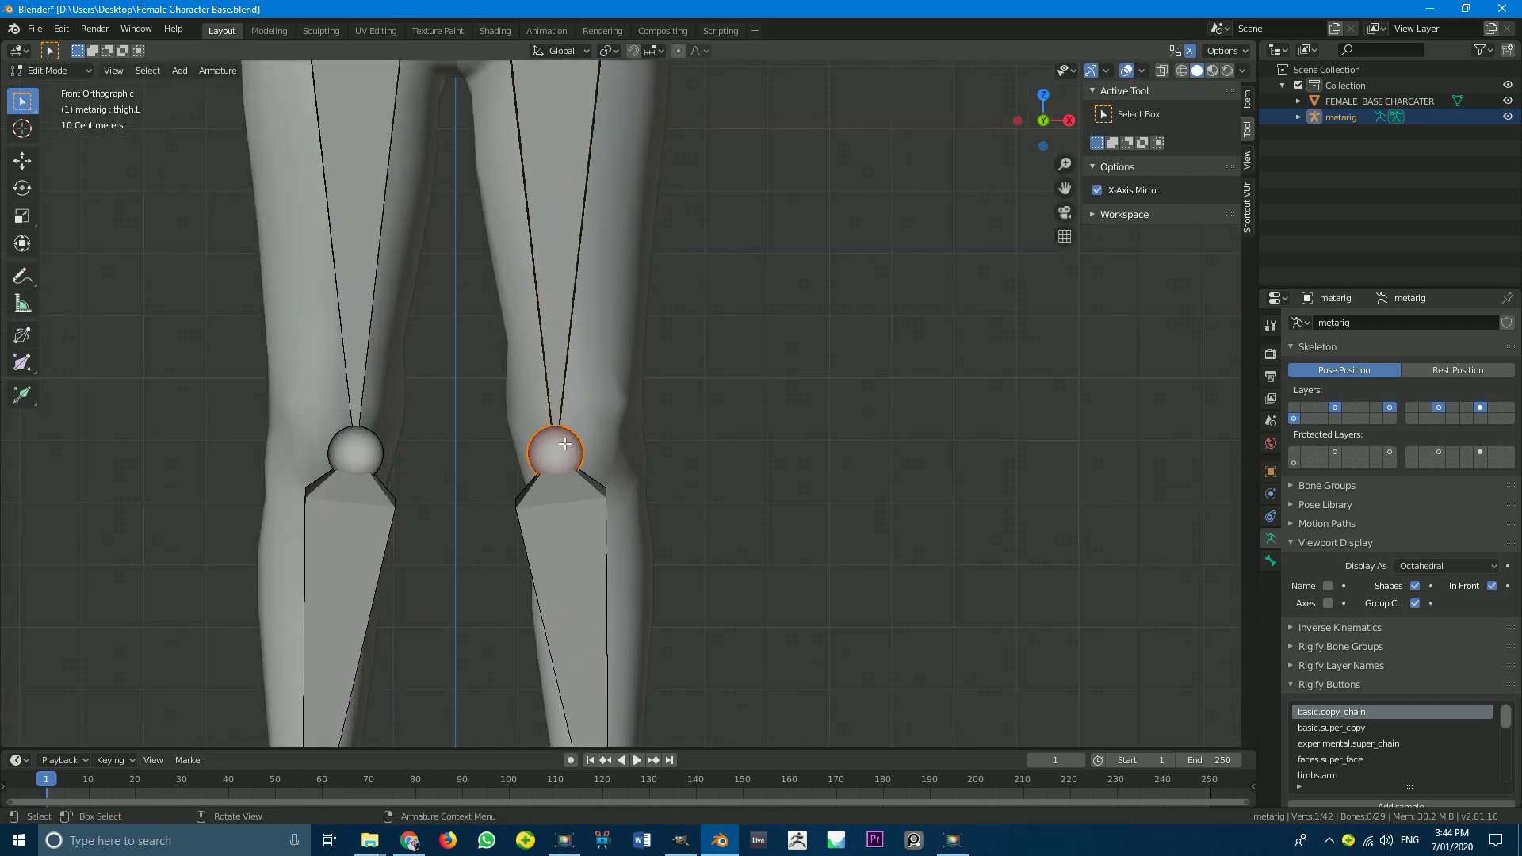
pyautogui.press('g')
pyautogui.click(584, 430)
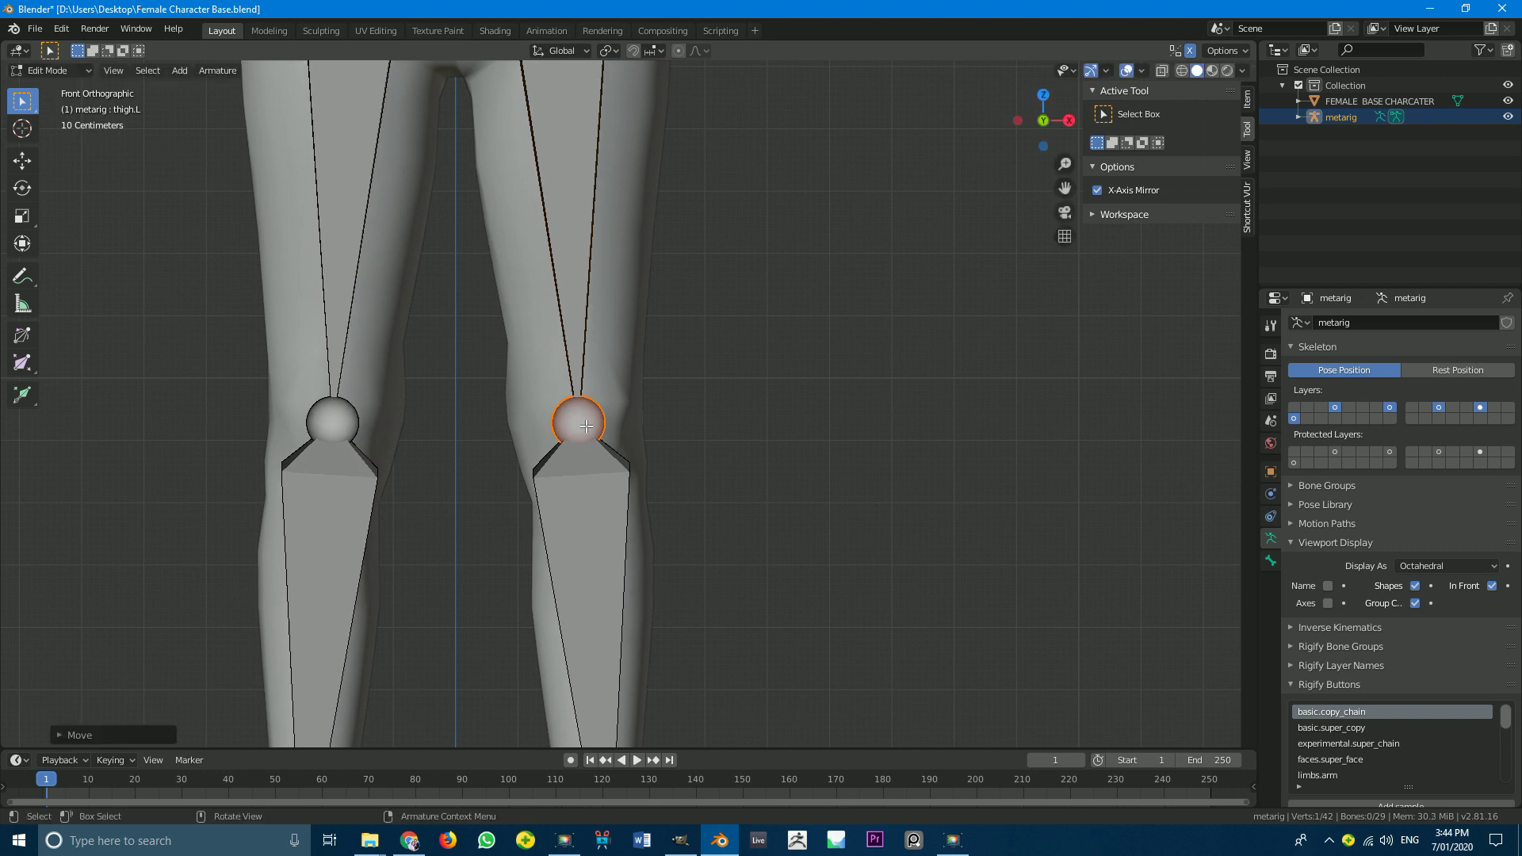
# Step: Lower the left thigh bone's upper joint to the mesh's hip joint
pyautogui.scroll(-5, 619, 267)
pyautogui.scroll(3, 619, 267)
pyautogui.click(574, 298)
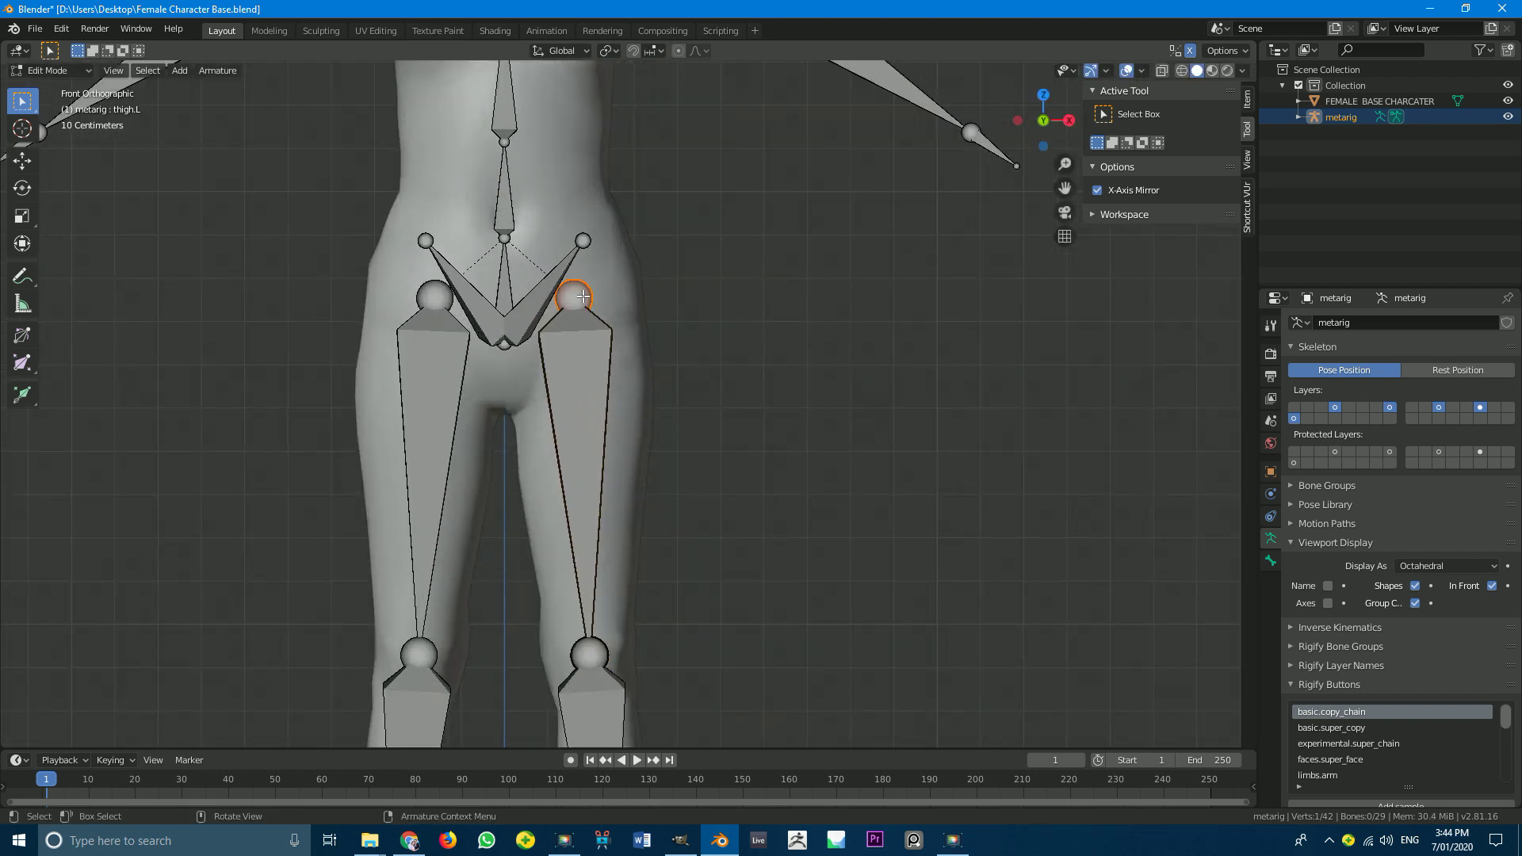
pyautogui.press('g')
pyautogui.click(578, 329)
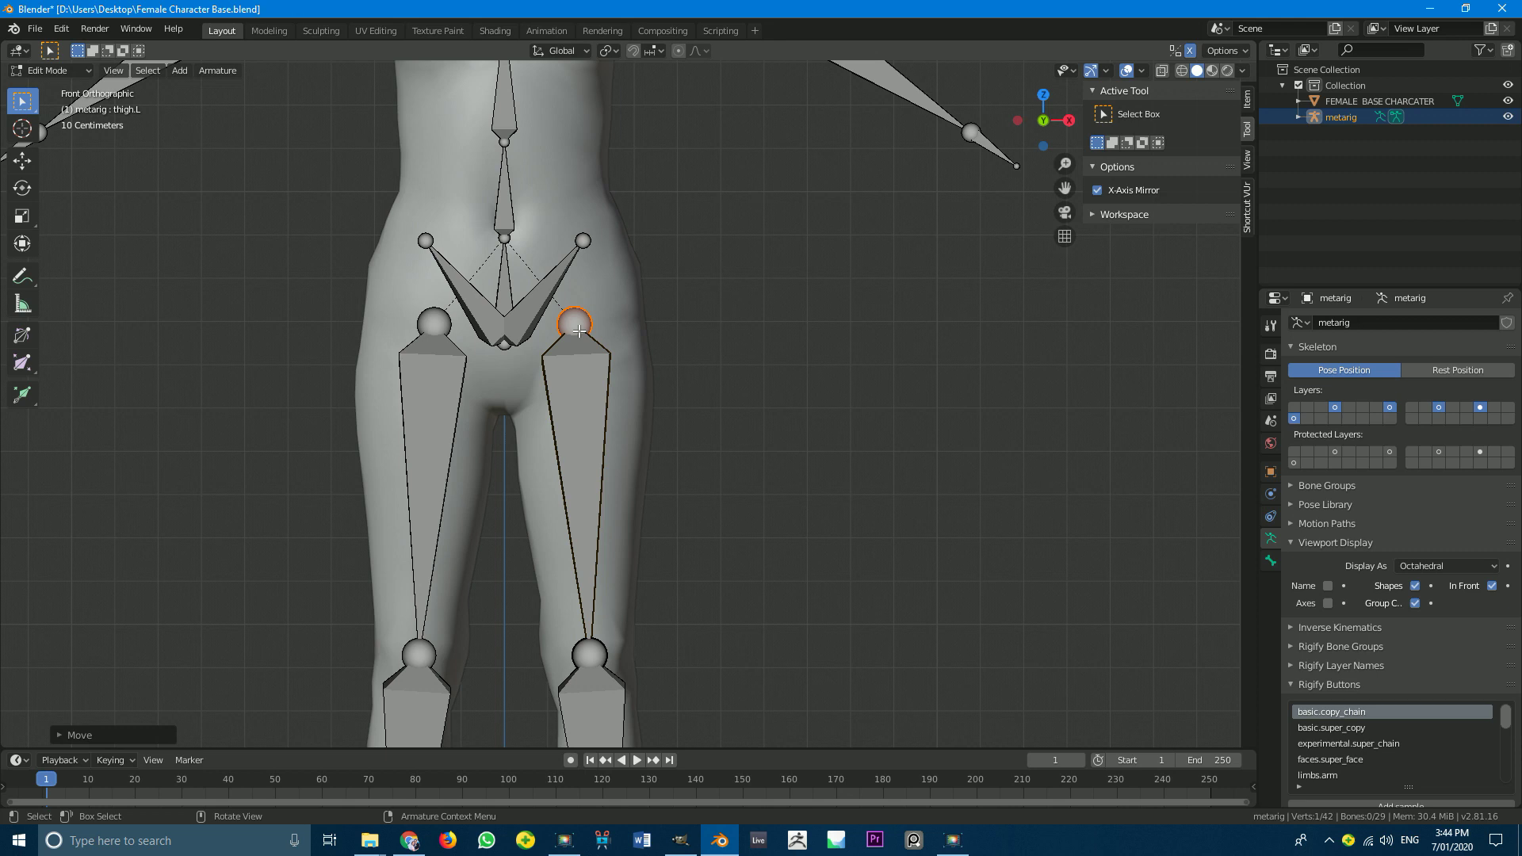
# Step: Lower the tip of the left pelvis bone by about 0.12 m, just above the hip joint
pyautogui.scroll(-1, 571, 301)
pyautogui.click(589, 267)
pyautogui.press('g')
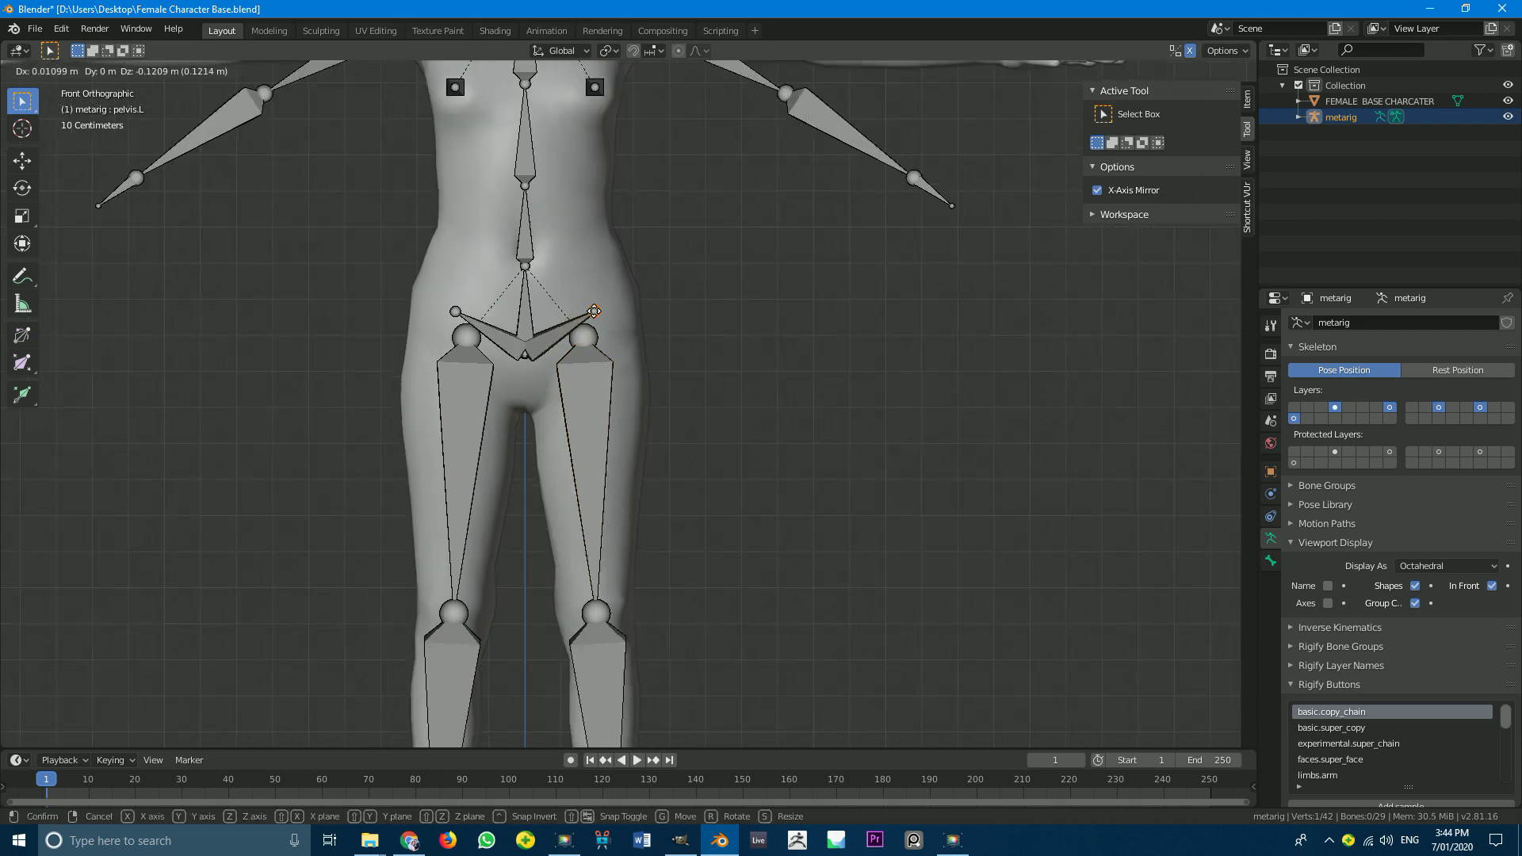
pyautogui.click(594, 315)
pyautogui.scroll(-3, 591, 285)
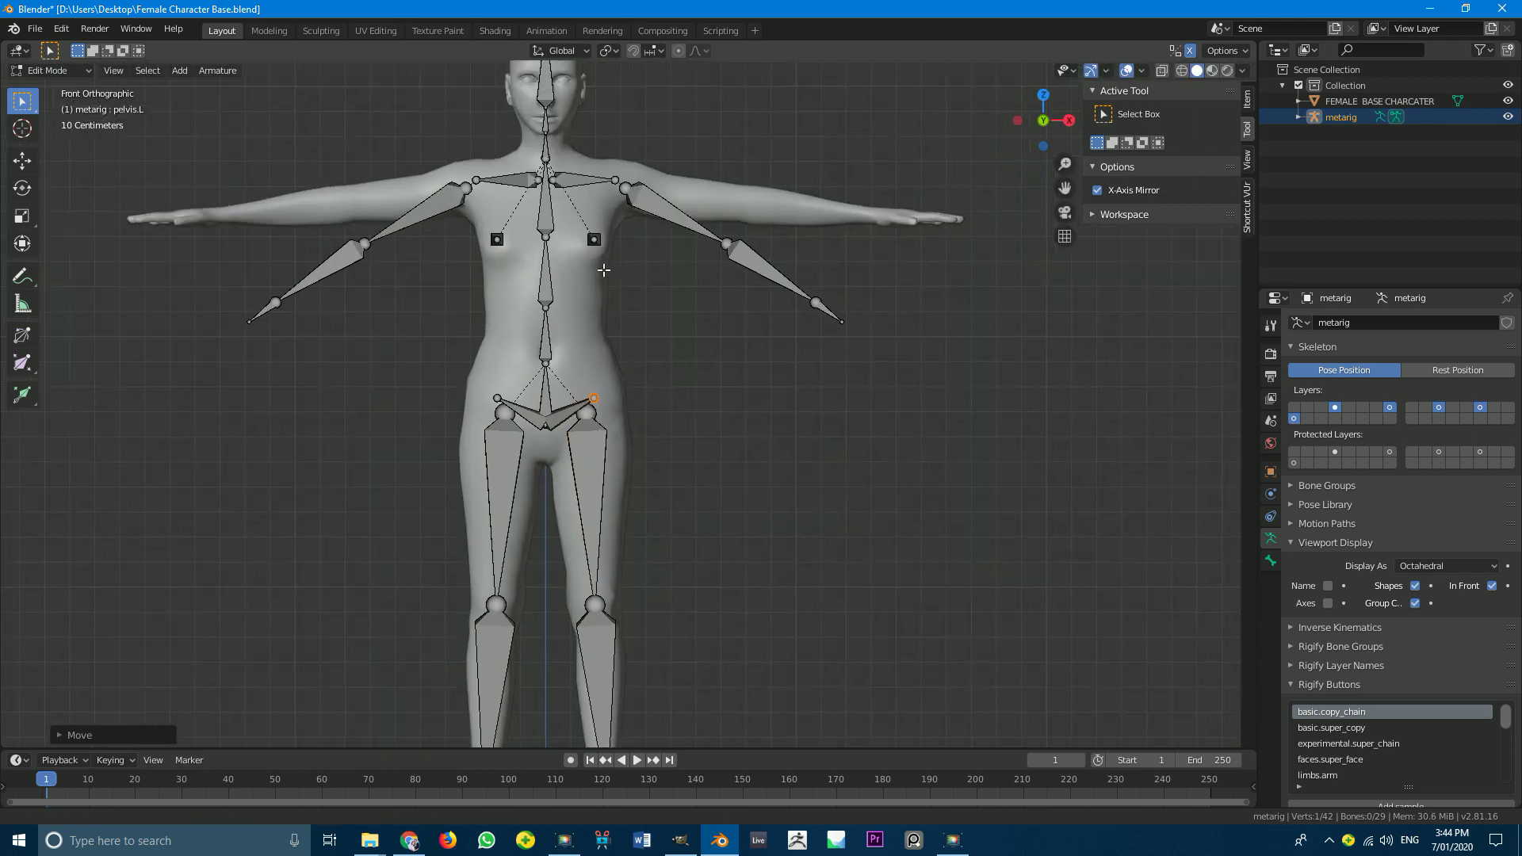
# Step: Move the left upper arm bone's shoulder joint inward and slightly up to the tip of the shoulder bone
pyautogui.scroll(4, 585, 245)
pyautogui.click(578, 210)
pyautogui.scroll(1, 578, 207)
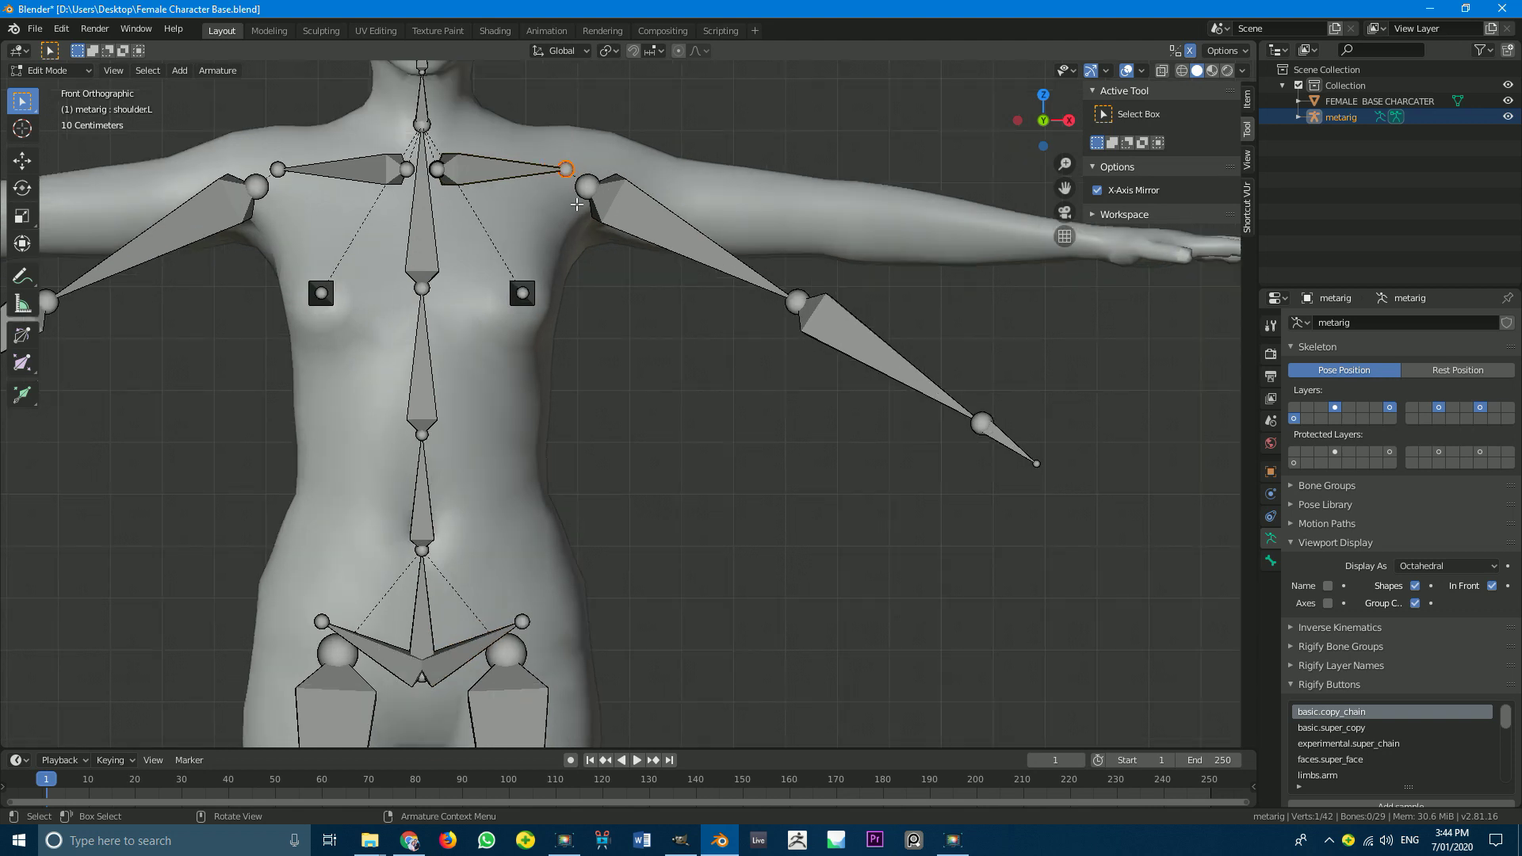
pyautogui.click(587, 193)
pyautogui.press('g')
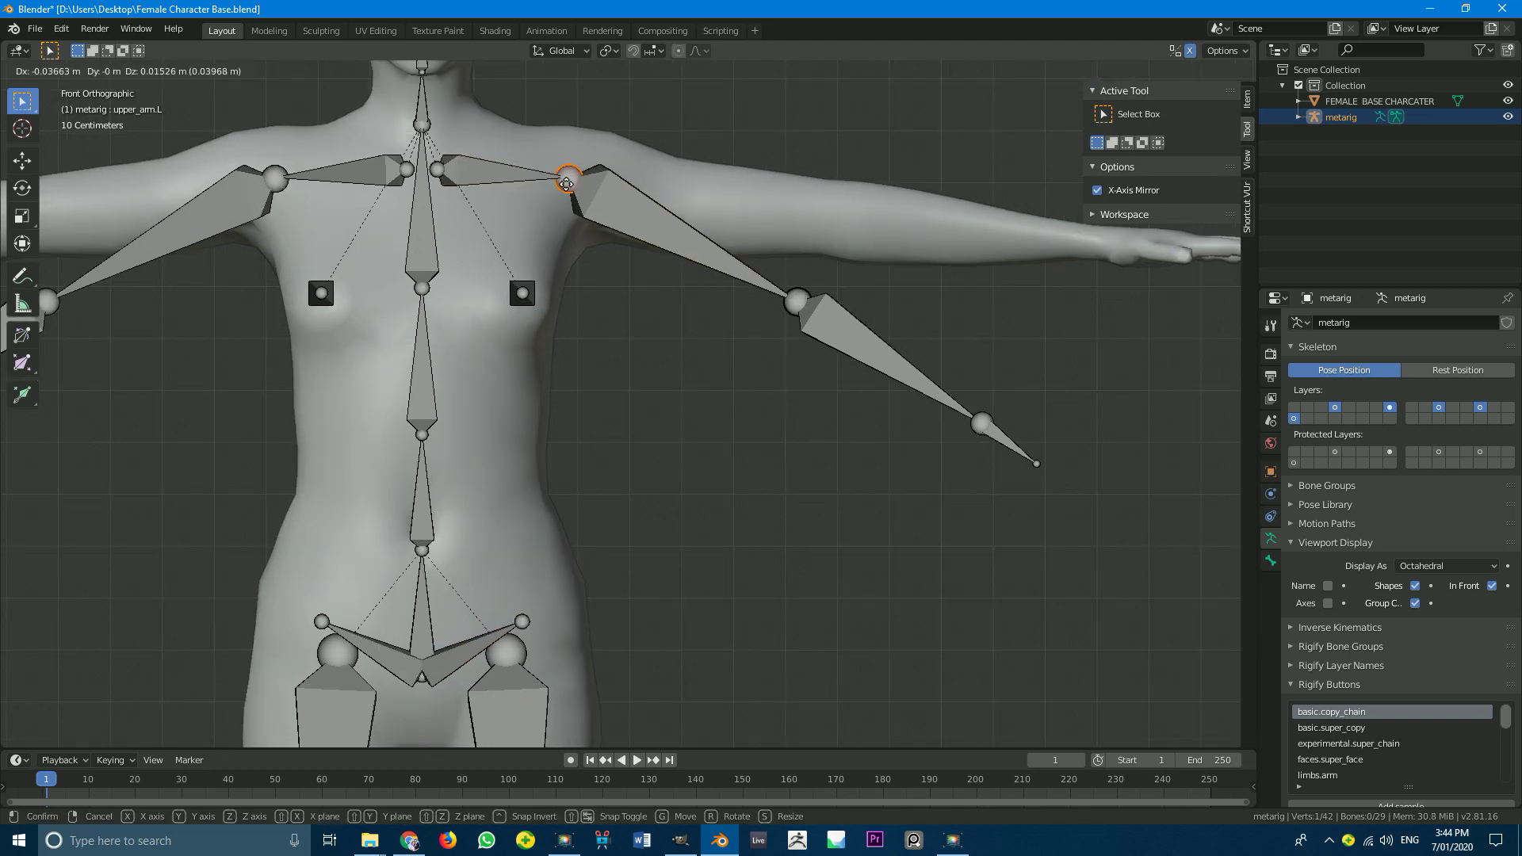
pyautogui.click(569, 187)
# Step: Raise the left elbow joint and shift it outward so it sits inside the mesh's elbow
pyautogui.click(798, 299)
pyautogui.press('g')
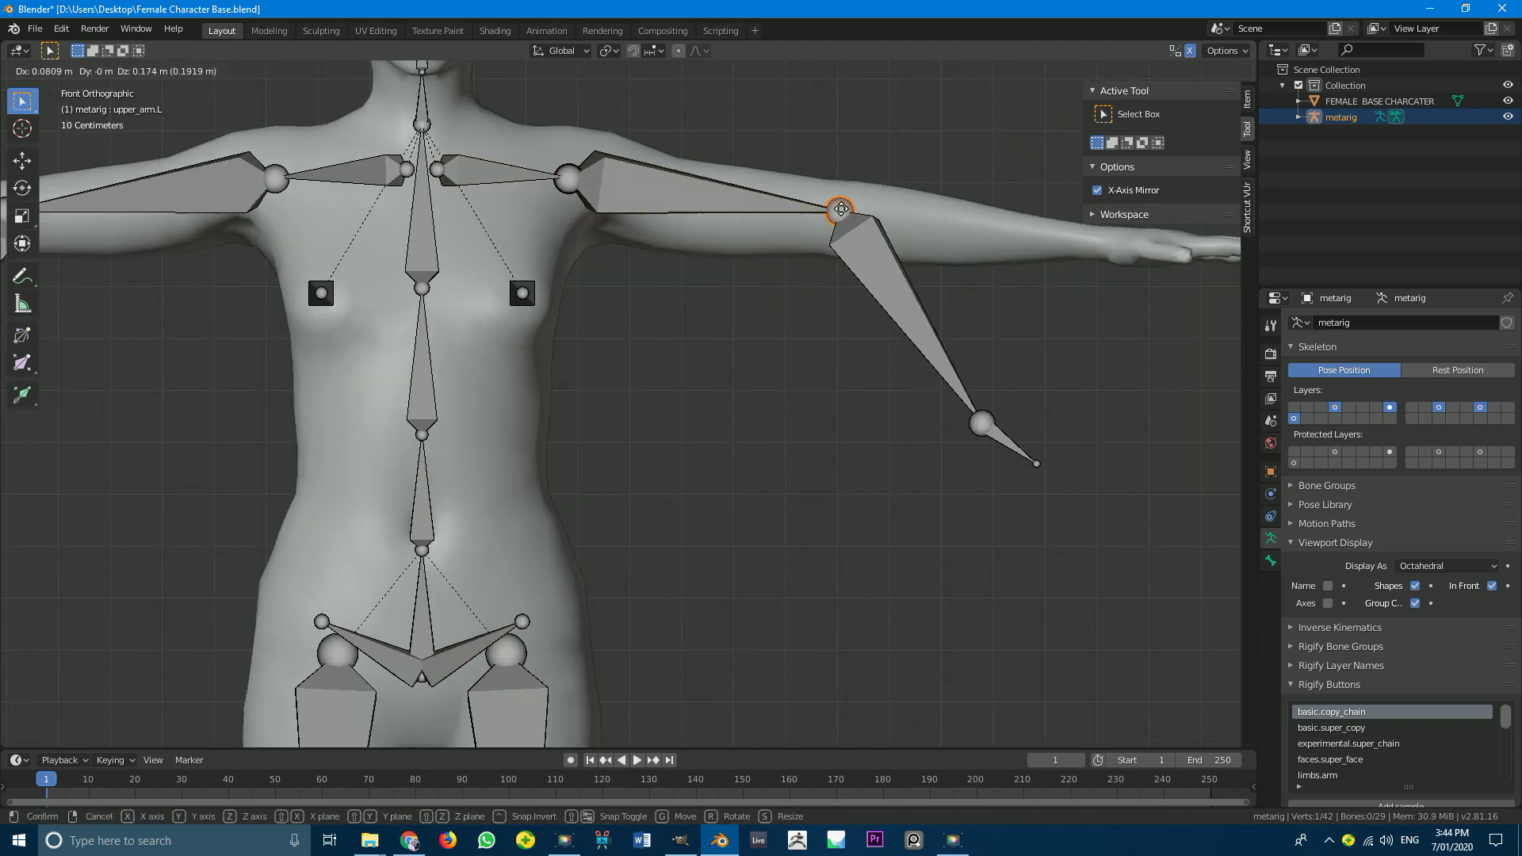
pyautogui.click(834, 216)
pyautogui.scroll(-4, 918, 378)
pyautogui.scroll(3, 918, 379)
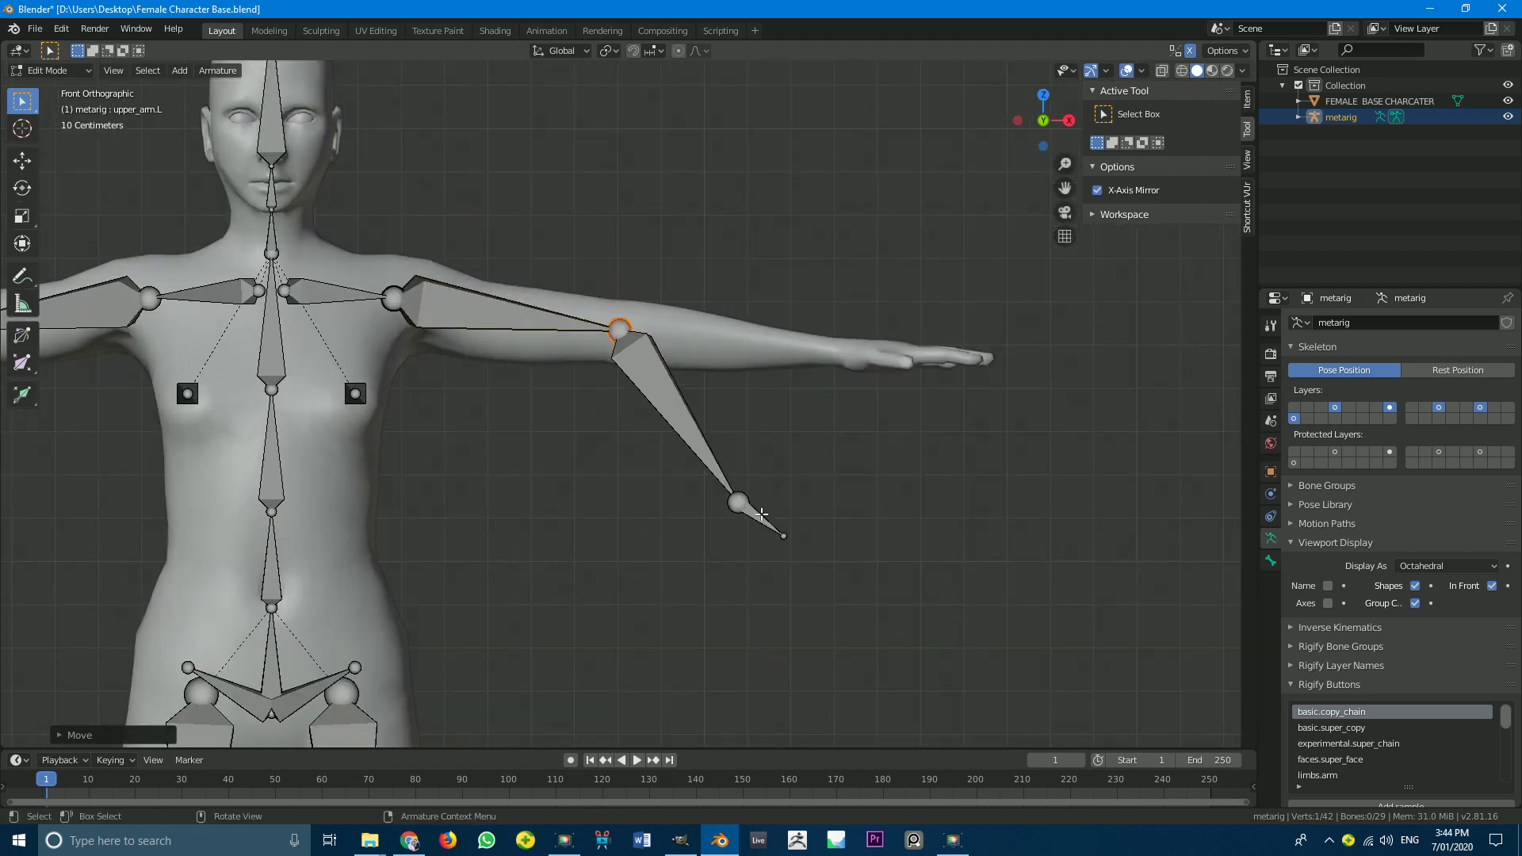
# Step: Move the left hand bone up and outward so that its base sits at the mesh's wrist
pyautogui.click(761, 514)
pyautogui.press('g')
pyautogui.click(855, 381)
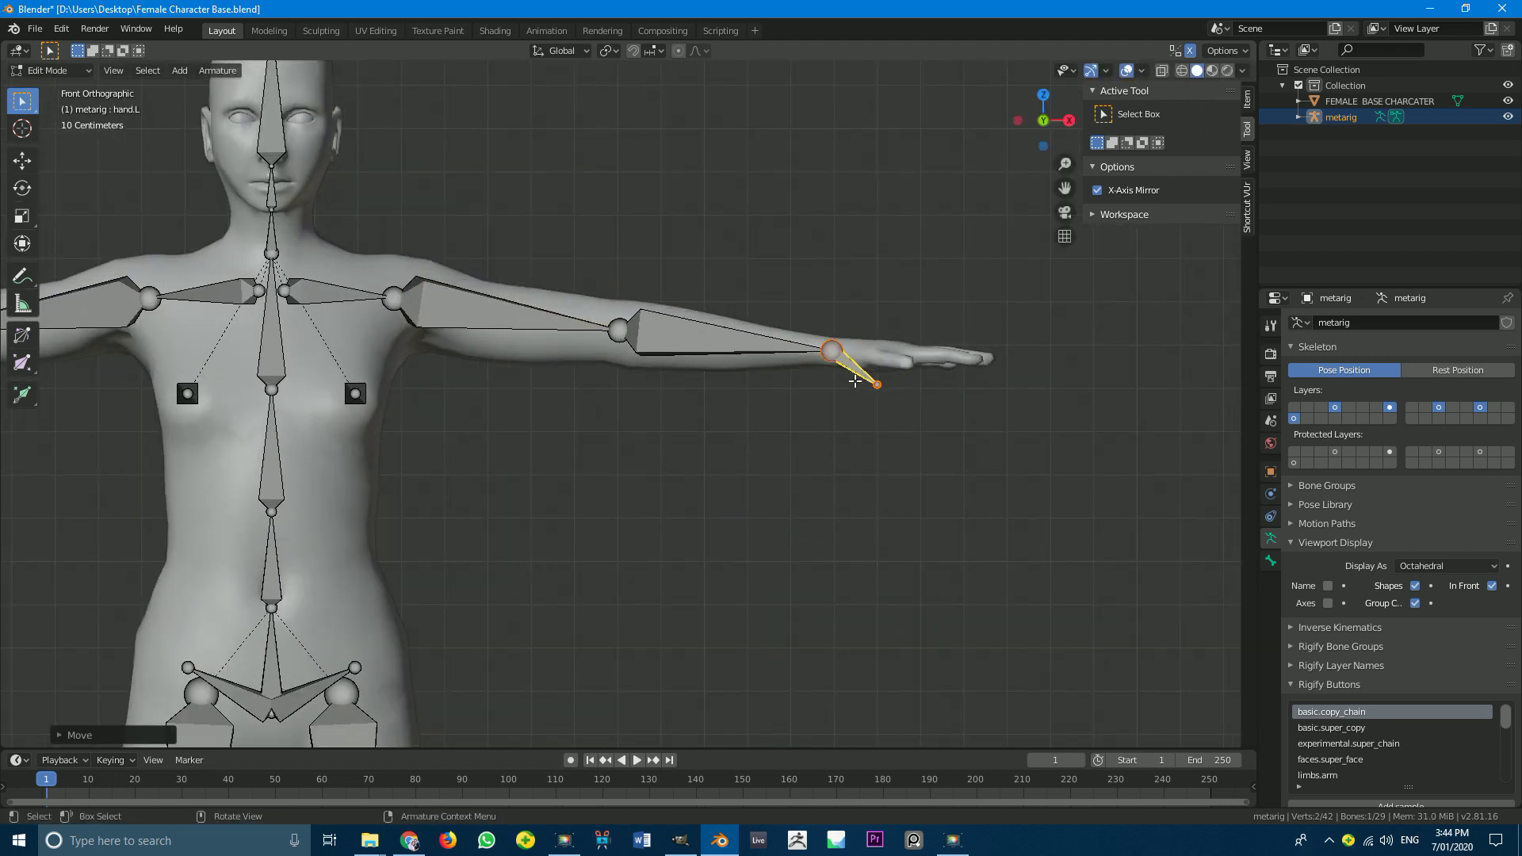
pyautogui.scroll(3, 855, 380)
pyautogui.press('g')
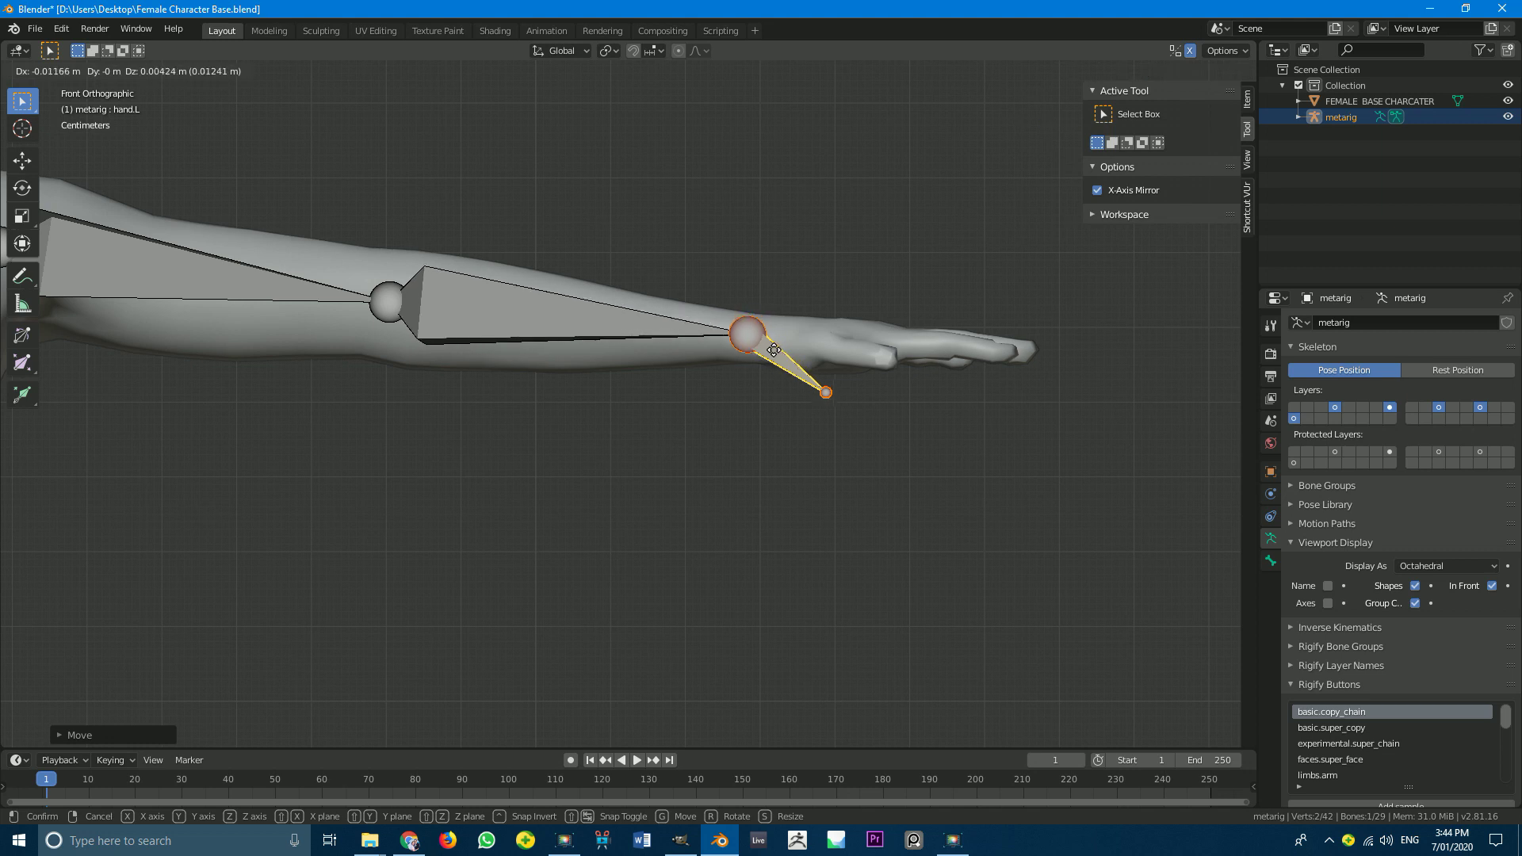
pyautogui.click(767, 350)
# Step: Extend the left hand bone's tip outward and slightly up to the mesh's fingertips
pyautogui.click(820, 393)
pyautogui.press('g')
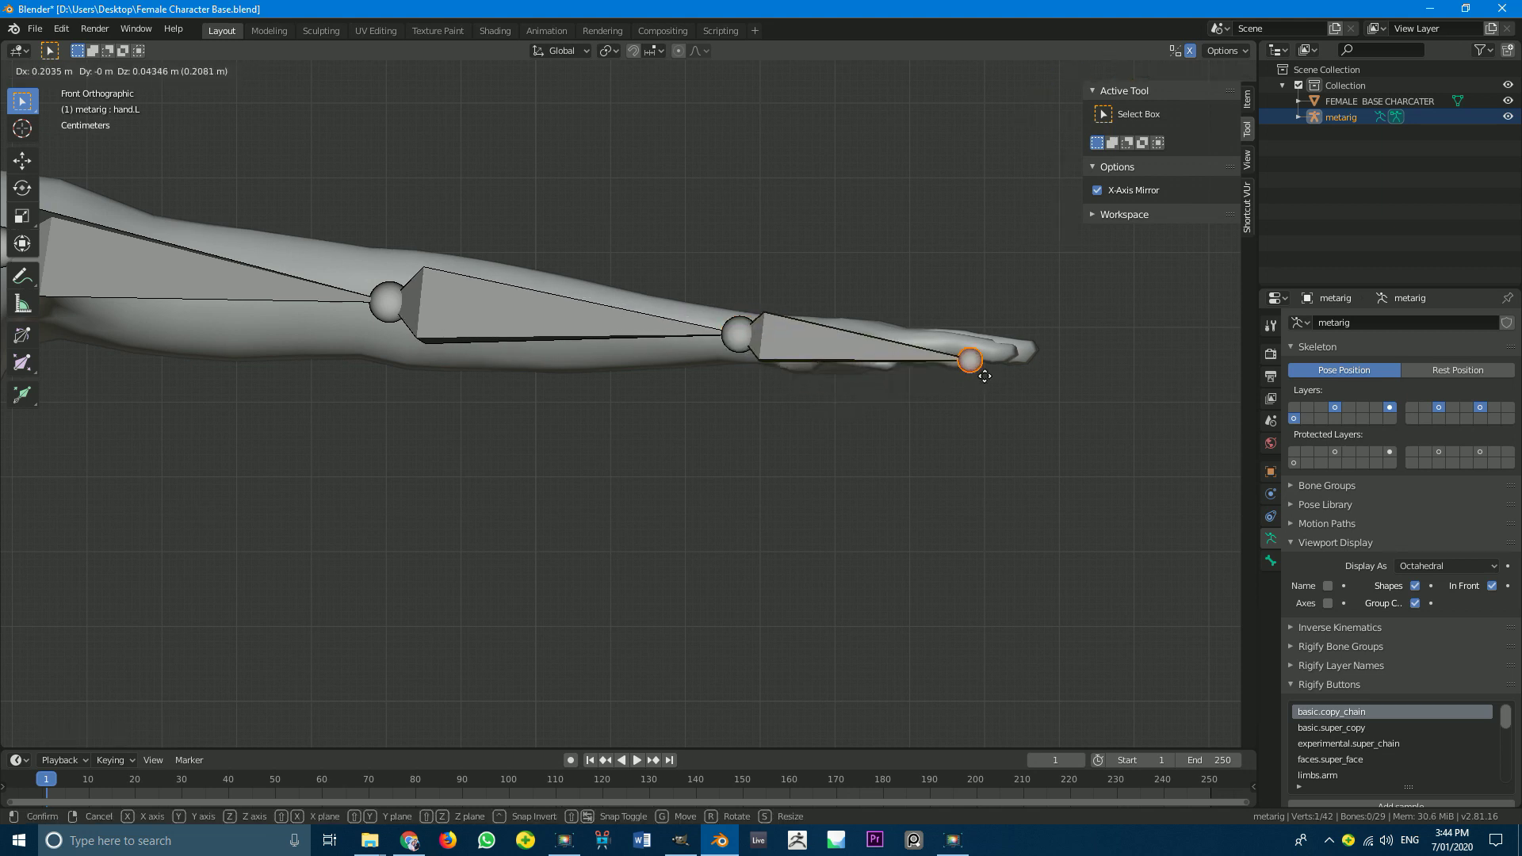
pyautogui.click(1017, 369)
pyautogui.scroll(-4, 732, 415)
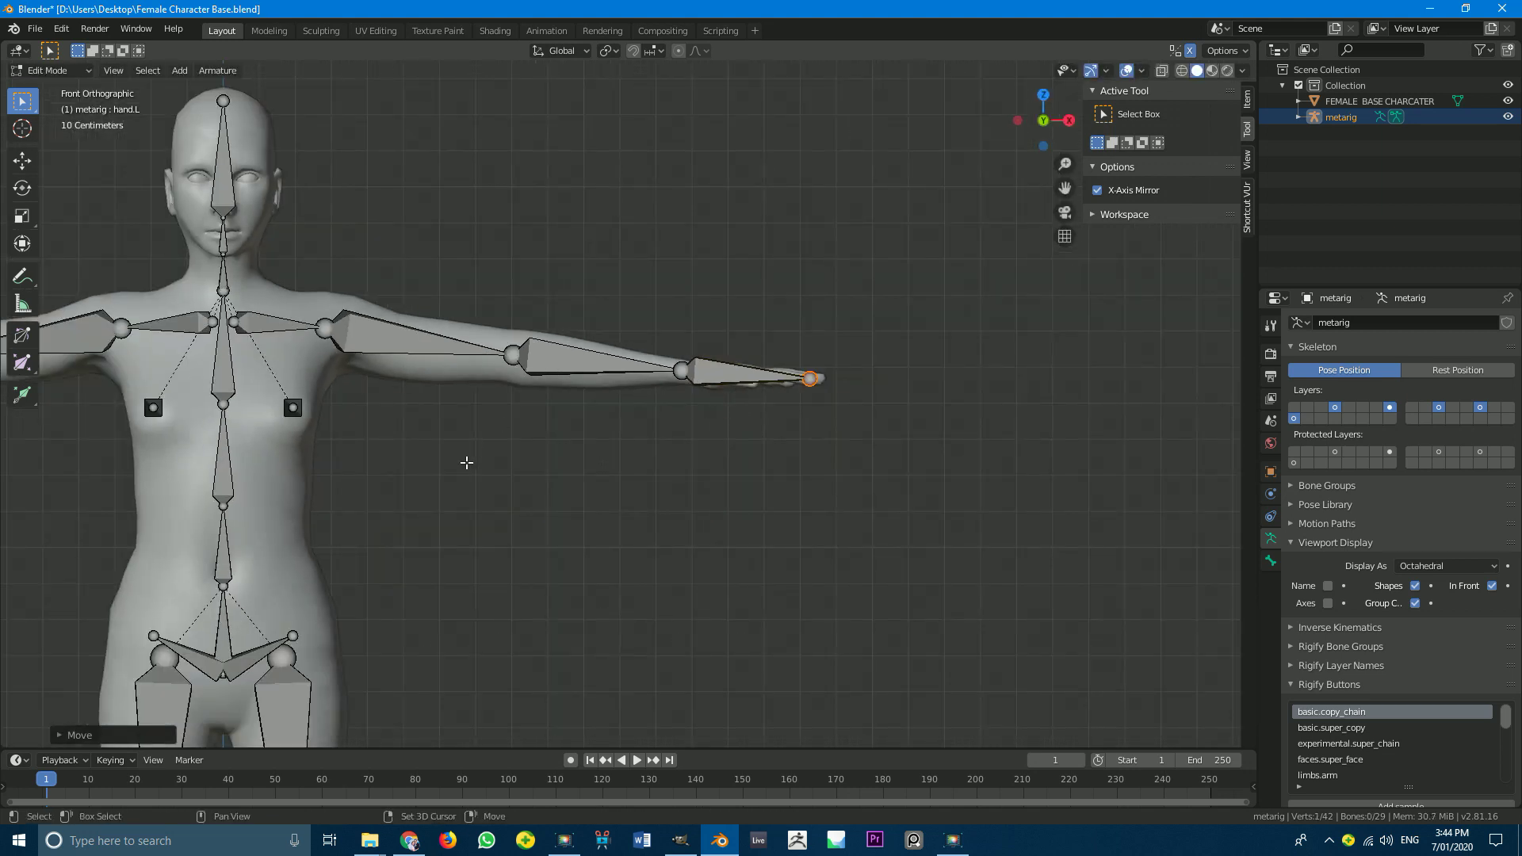
# Step: In the top view, move the left upper arm bone's shoulder joint back about 0.15 m into the mesh's shoulder
pyautogui.keyDown('shift'); pyautogui.moveTo(466, 463); pyautogui.dragTo(690, 421, button='middle'); pyautogui.keyUp('shift')
pyautogui.scroll(-3, 693, 421)
pyautogui.press('KP_7')
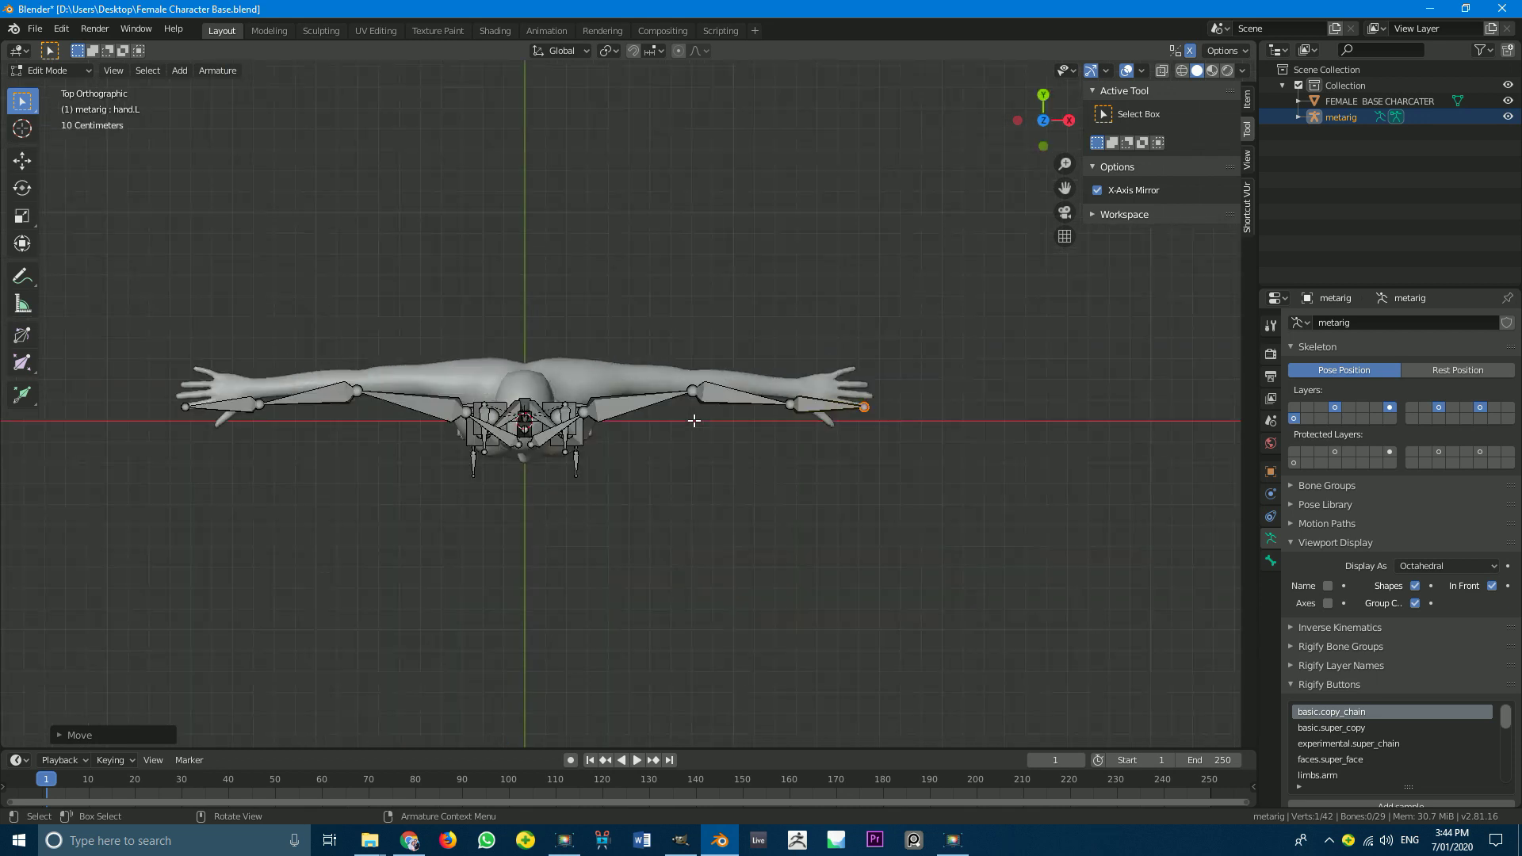
pyautogui.scroll(4, 497, 429)
pyautogui.click(532, 420)
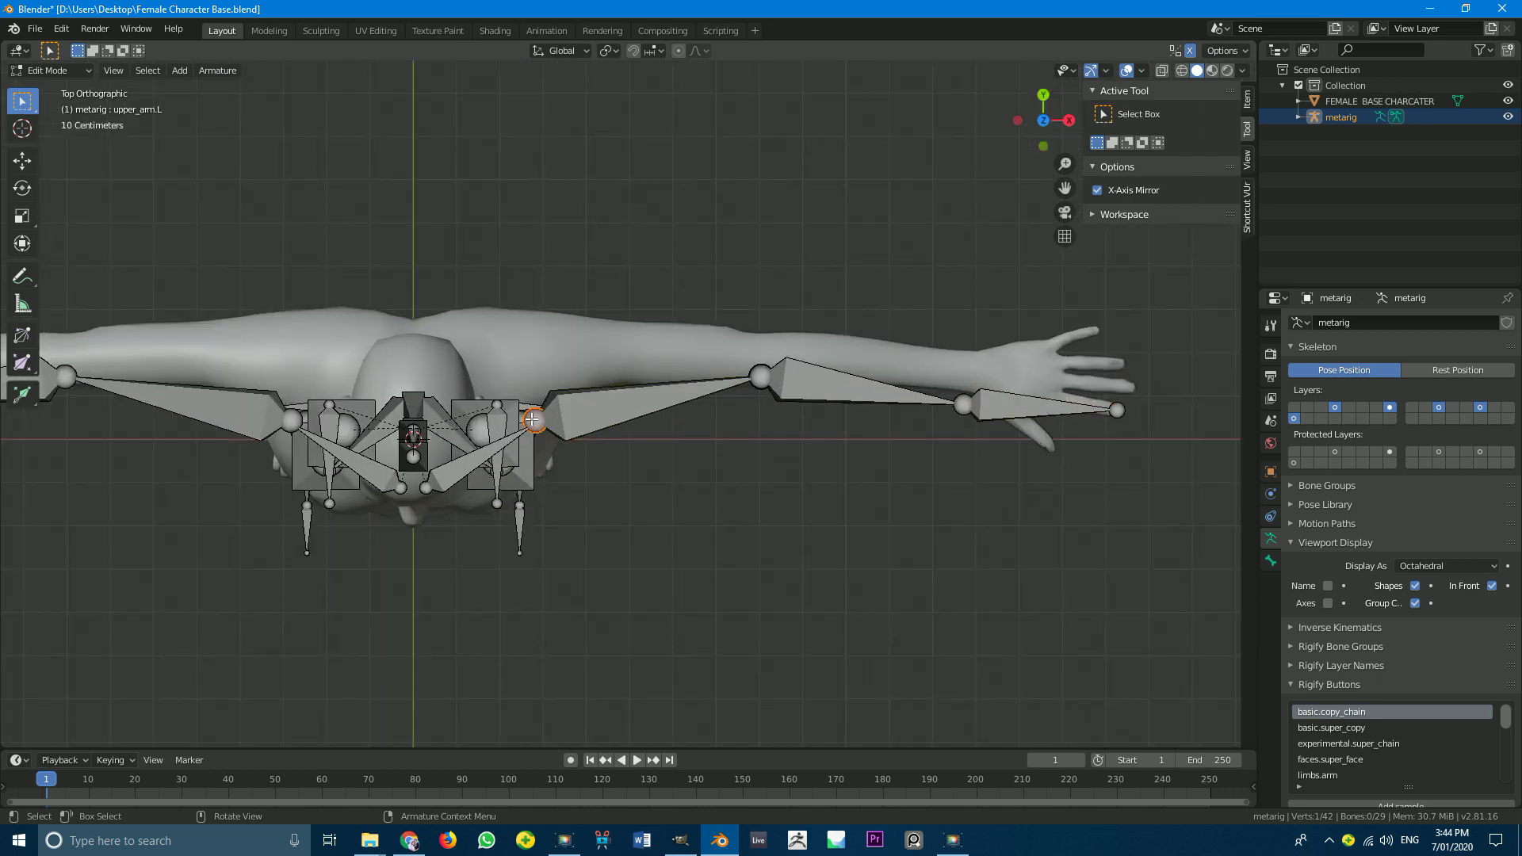
pyautogui.press('g')
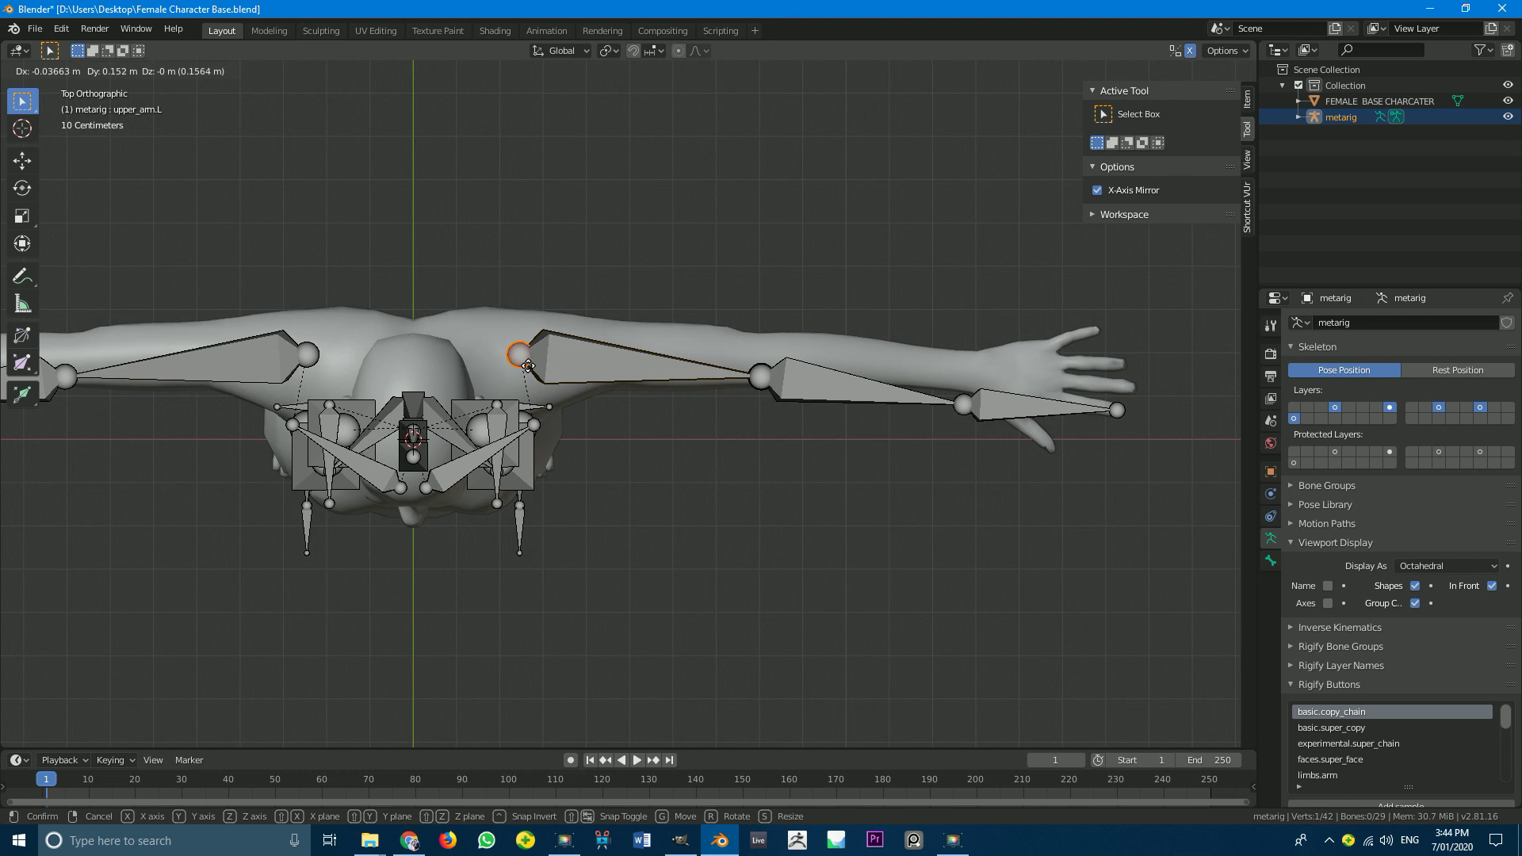
pyautogui.click(528, 366)
# Step: Move the left elbow joint back about 0.04 m and the left hand bone back about 0.08 m into the mesh's arm
pyautogui.click(757, 373)
pyautogui.press('g')
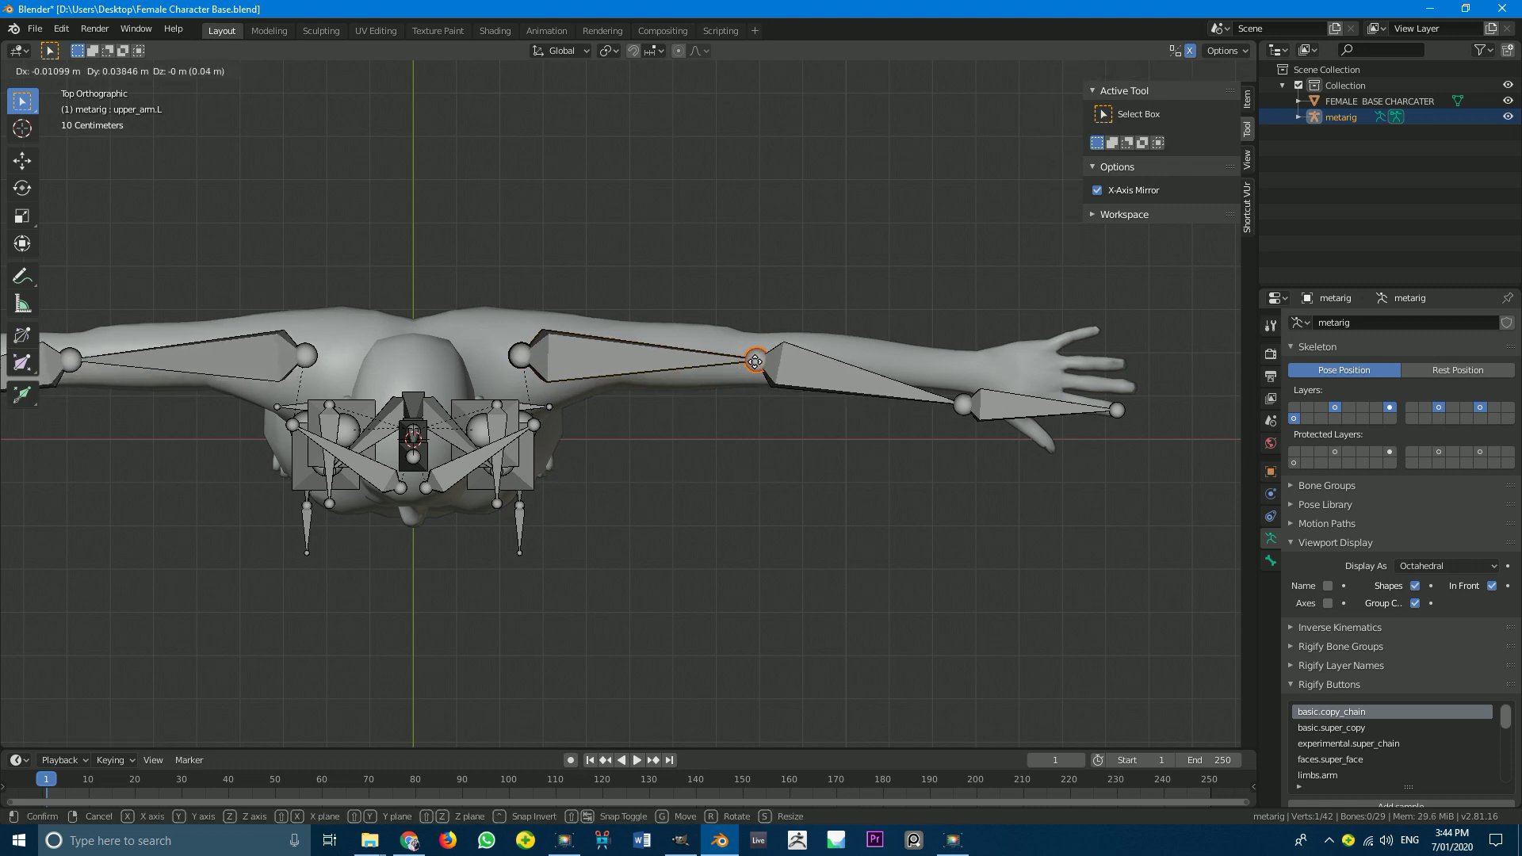
pyautogui.click(754, 358)
pyautogui.click(1003, 401)
pyautogui.press('g')
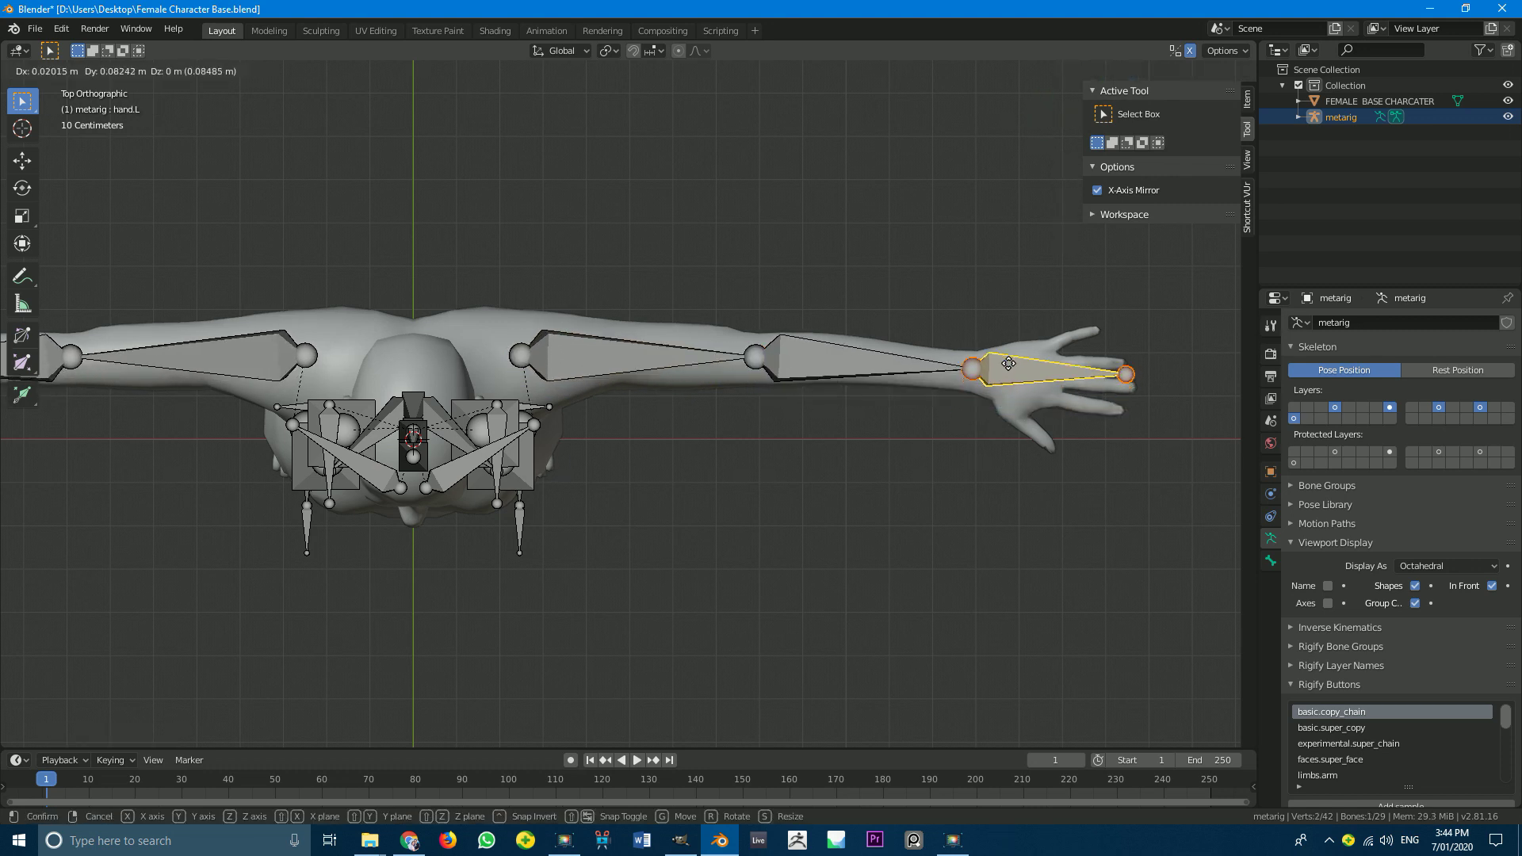
pyautogui.click(1007, 363)
# Step: In the side view, move the left shoulder bone back about 0.13 m and slightly down into the mesh's body
pyautogui.moveTo(1007, 363); pyautogui.dragTo(877, 316, button='middle')
pyautogui.click(511, 290)
pyautogui.moveTo(512, 290); pyautogui.dragTo(605, 300, button='middle')
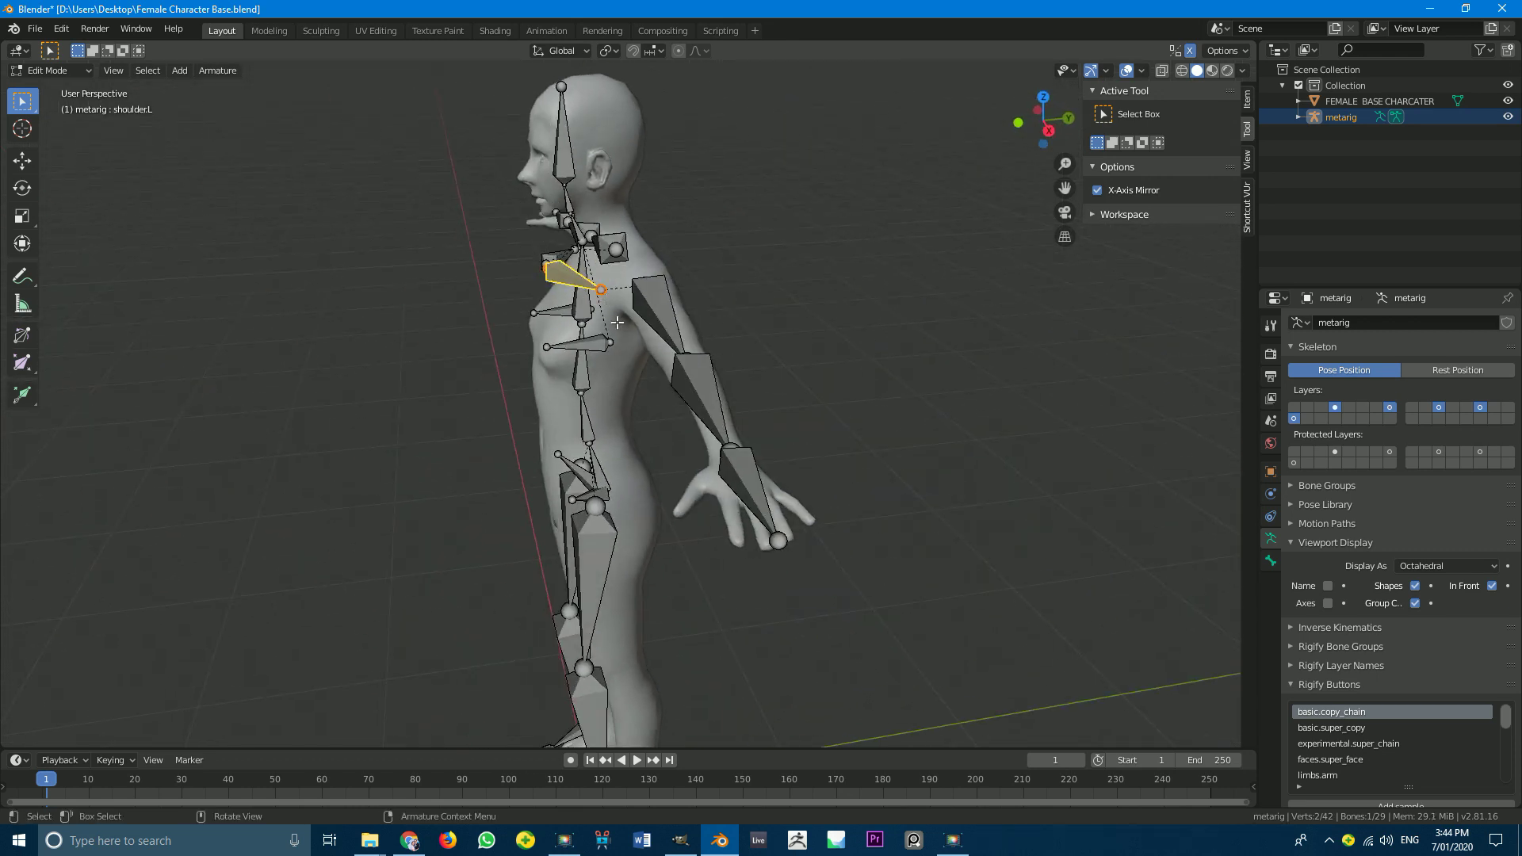
pyautogui.press('KP_3')
pyautogui.scroll(3, 578, 322)
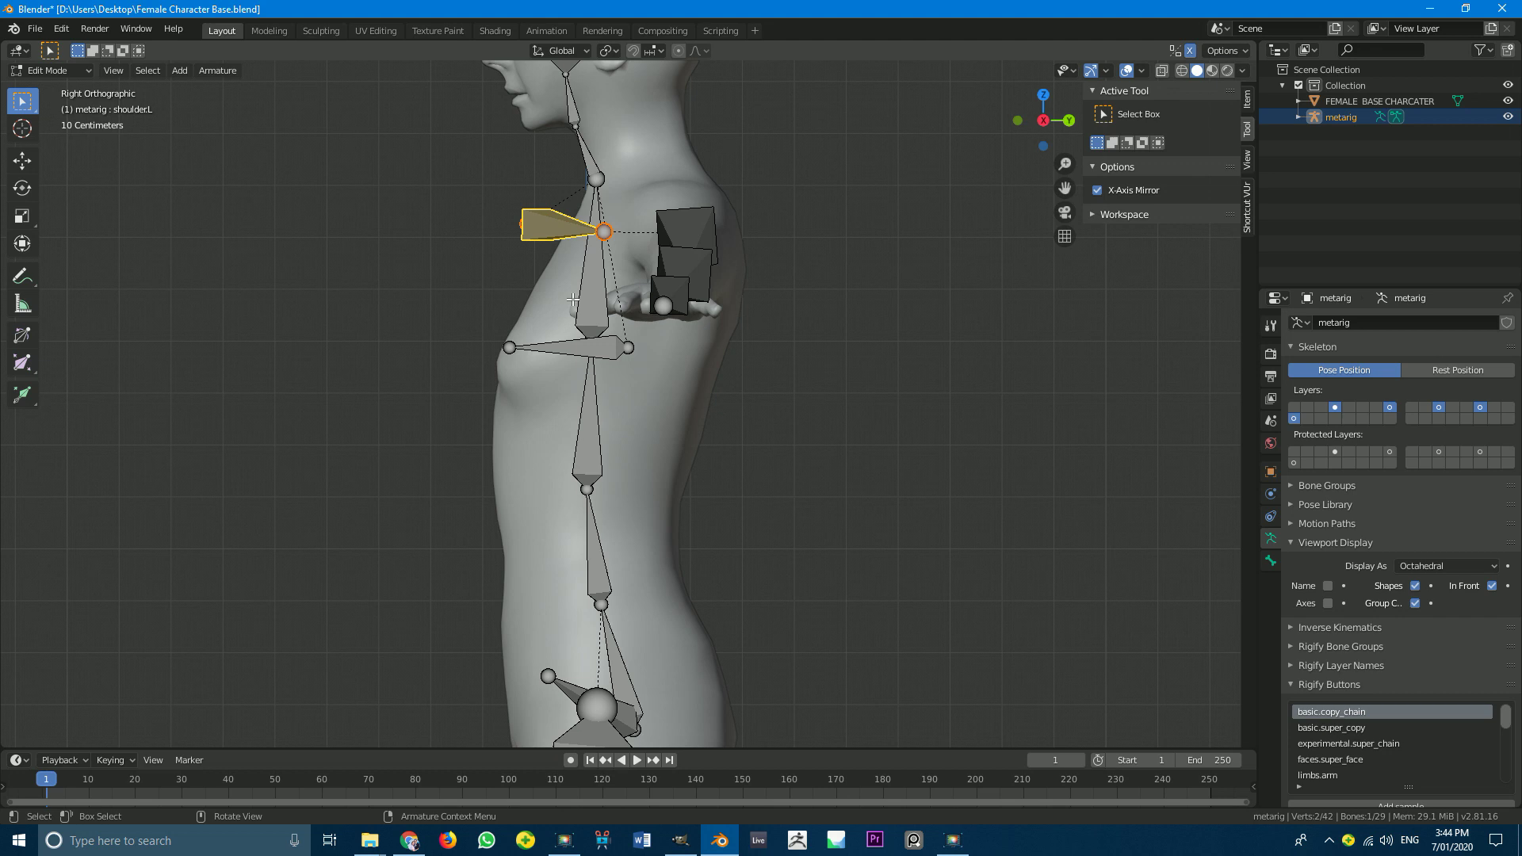
pyautogui.scroll(-2, 673, 252)
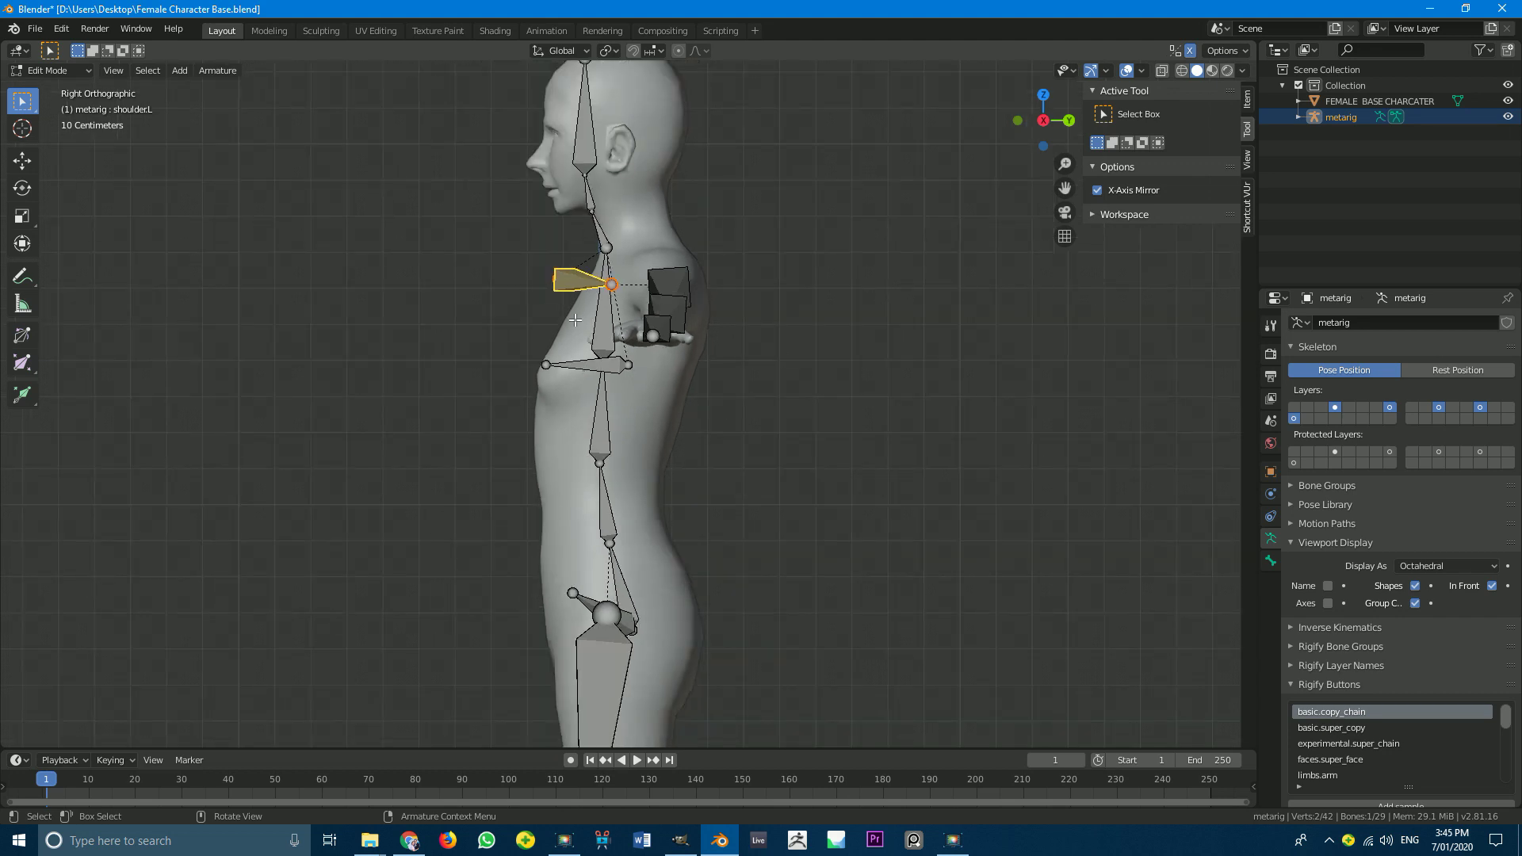
pyautogui.scroll(1, 576, 320)
pyautogui.keyDown('shift'); pyautogui.moveTo(569, 268); pyautogui.dragTo(561, 342, button='middle'); pyautogui.keyUp('shift')
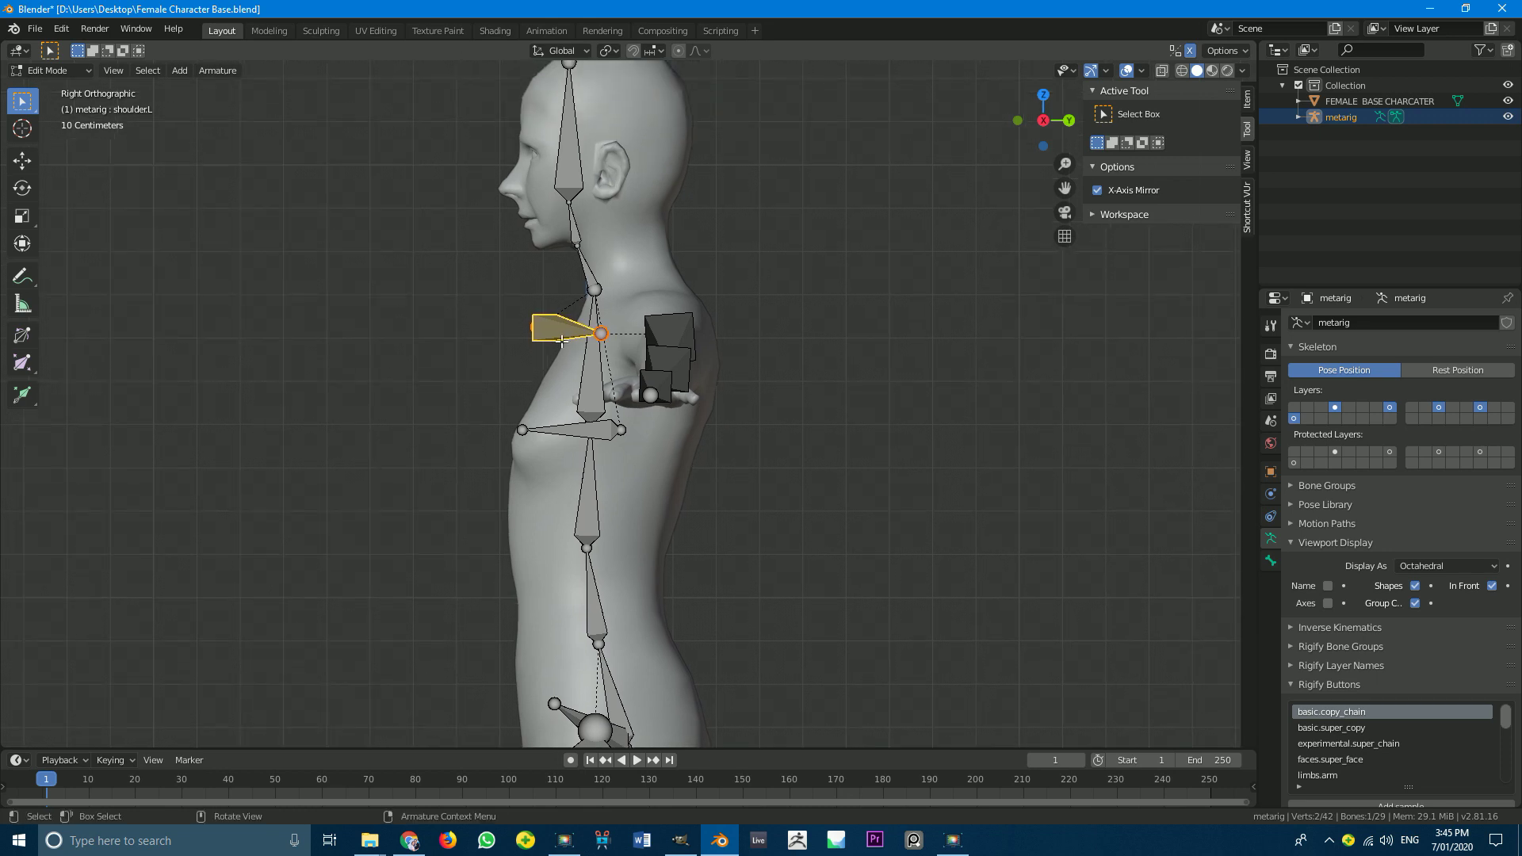
pyautogui.scroll(1, 540, 330)
pyautogui.press('g')
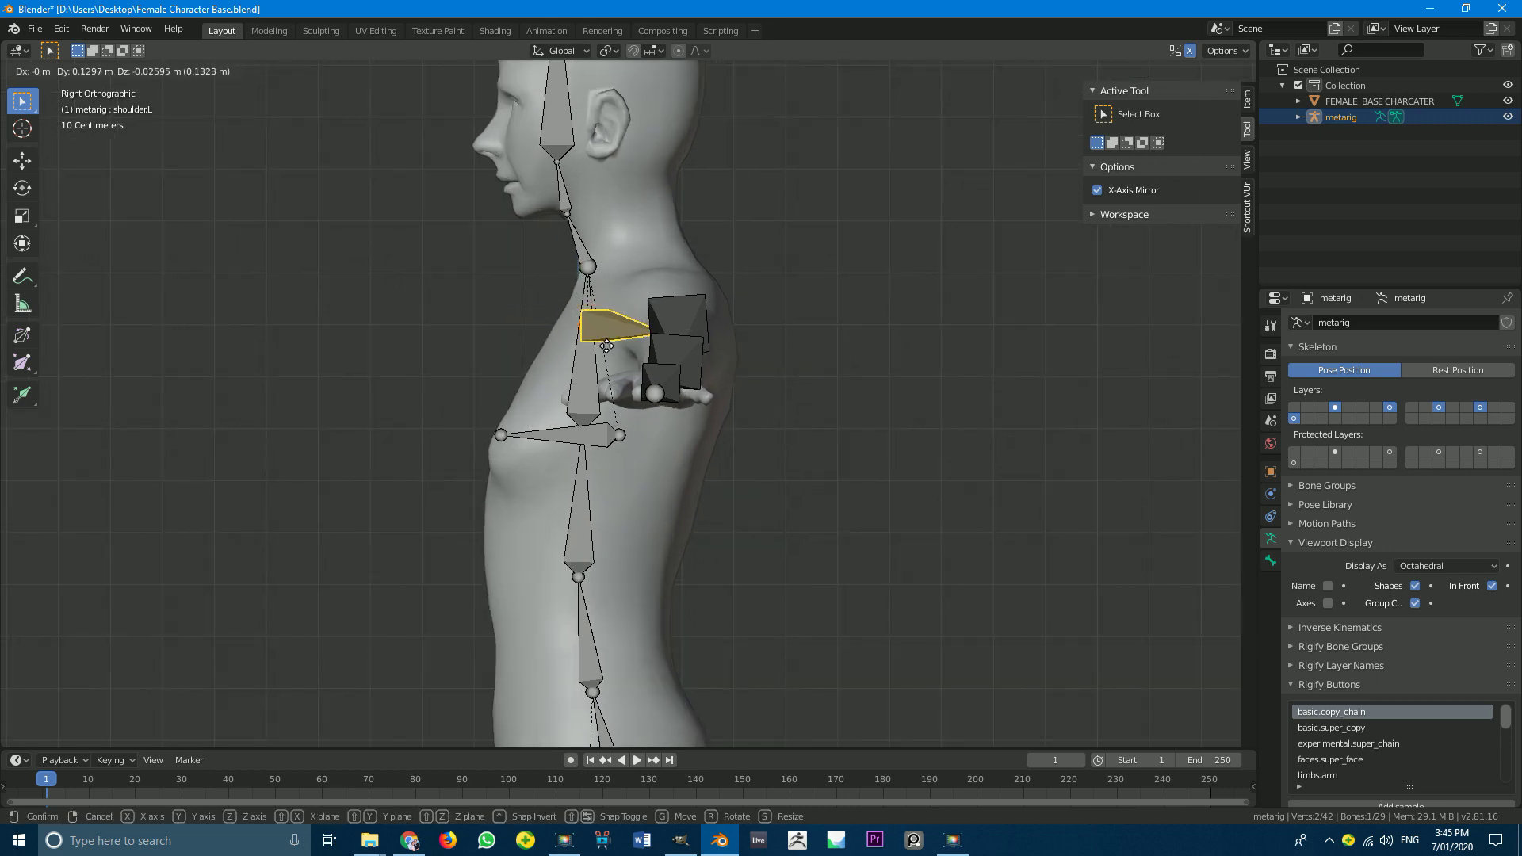
pyautogui.click(606, 345)
# Step: Move the lower neck bone spine.004 back into the mesh's neck and shift the head bone's base joint back and down
pyautogui.click(578, 244)
pyautogui.press('g')
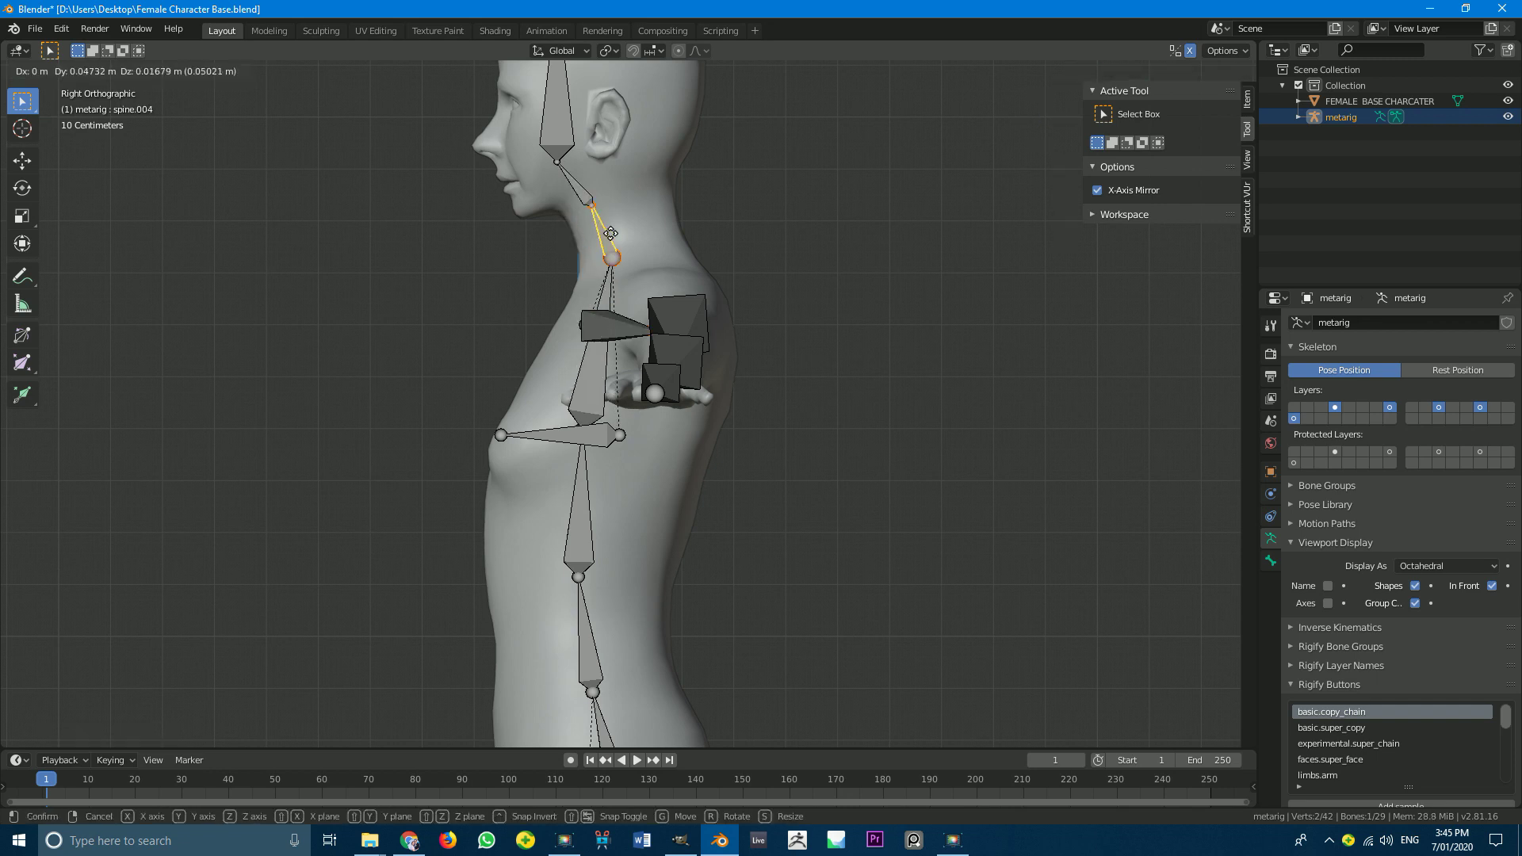
pyautogui.click(629, 233)
pyautogui.click(557, 162)
pyautogui.press('g')
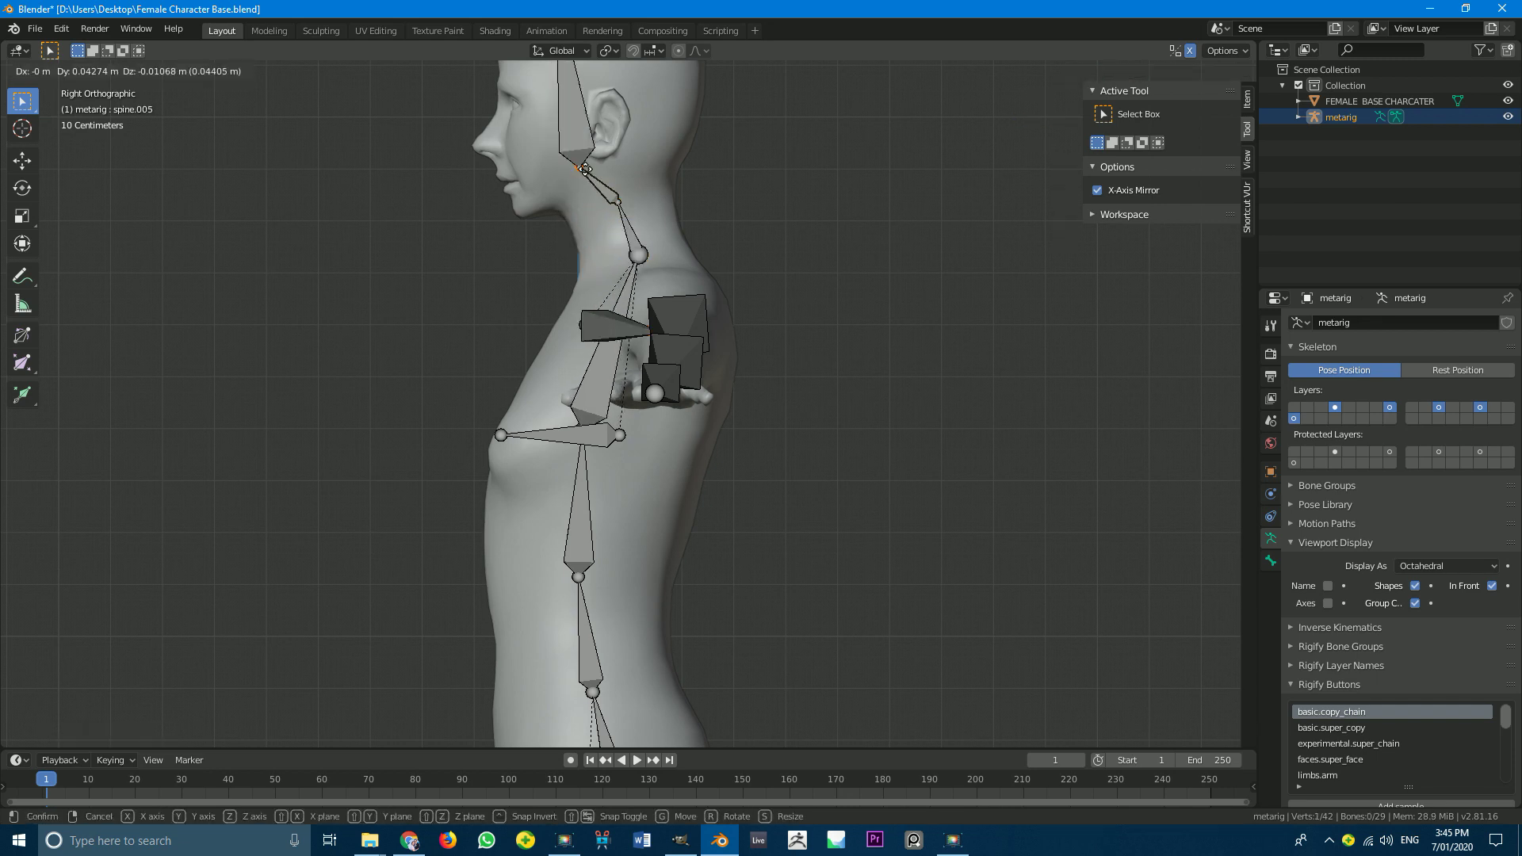
pyautogui.click(617, 202)
# Step: In the side view, move the joint between the two neck bones back and down, and lower the neck's base joint about 0.04 m
pyautogui.click(618, 202)
pyautogui.press('g')
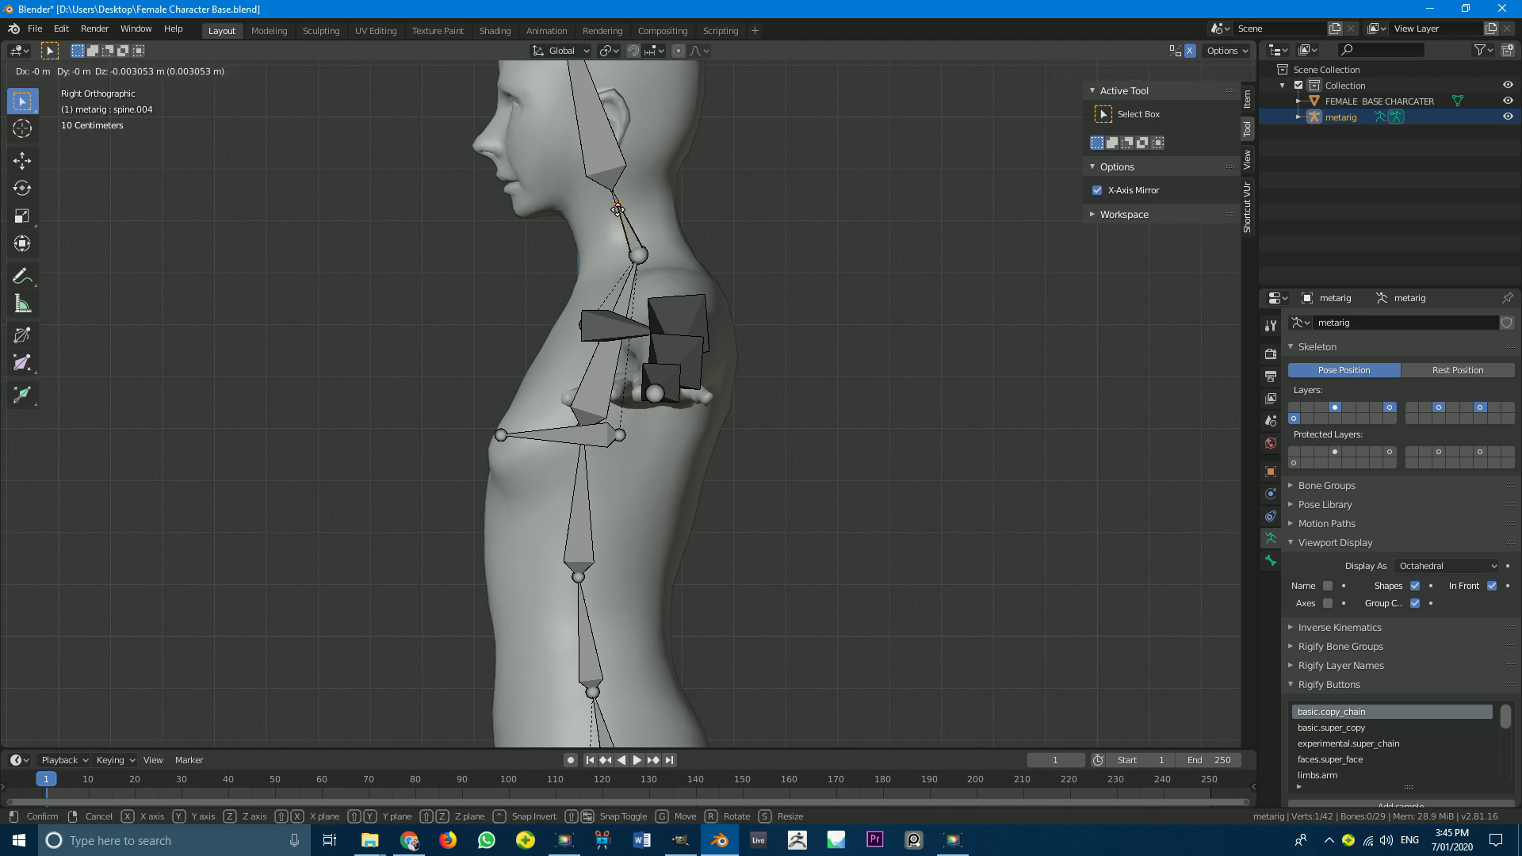
pyautogui.click(627, 224)
pyautogui.click(634, 251)
pyautogui.press('g')
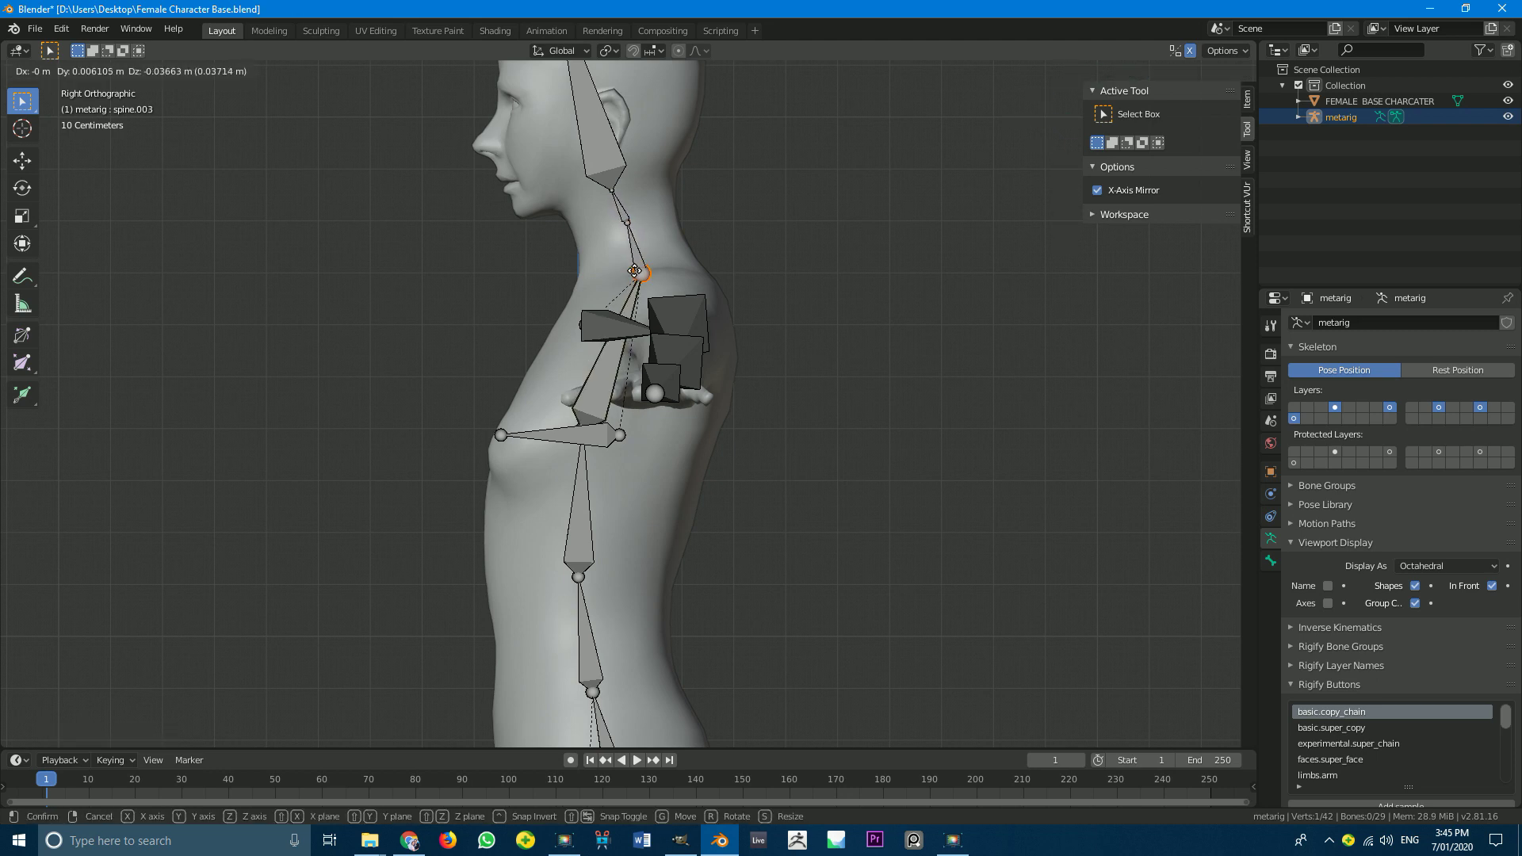
pyautogui.click(633, 276)
pyautogui.scroll(-3, 628, 249)
pyautogui.scroll(3, 628, 249)
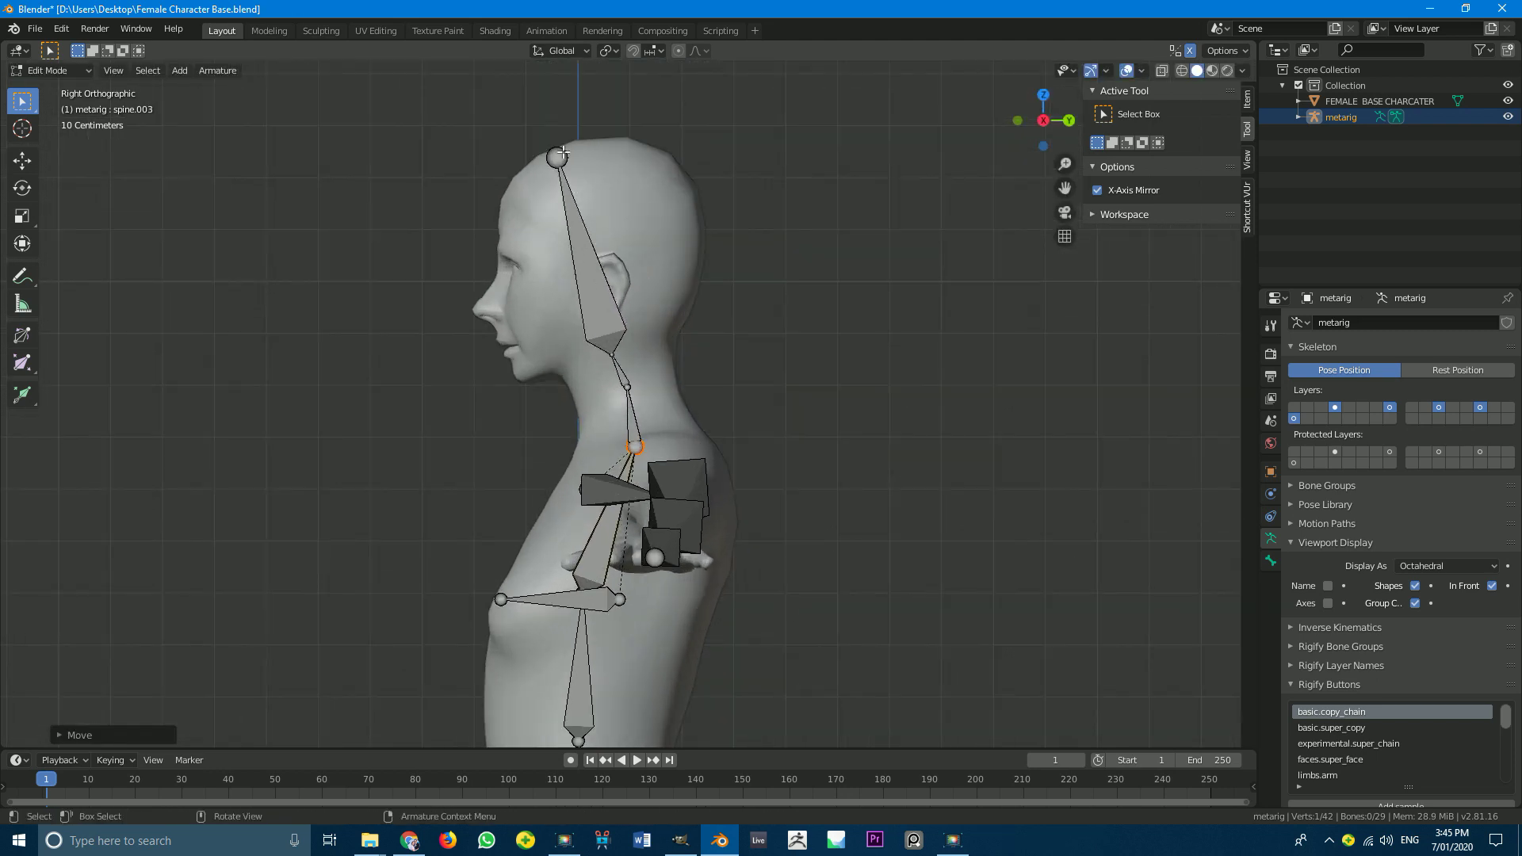
# Step: Move the head bone's top joint back and slightly up toward the middle of the mesh's crown
pyautogui.click(555, 153)
pyautogui.press('g')
pyautogui.click(598, 132)
pyautogui.scroll(-2, 634, 264)
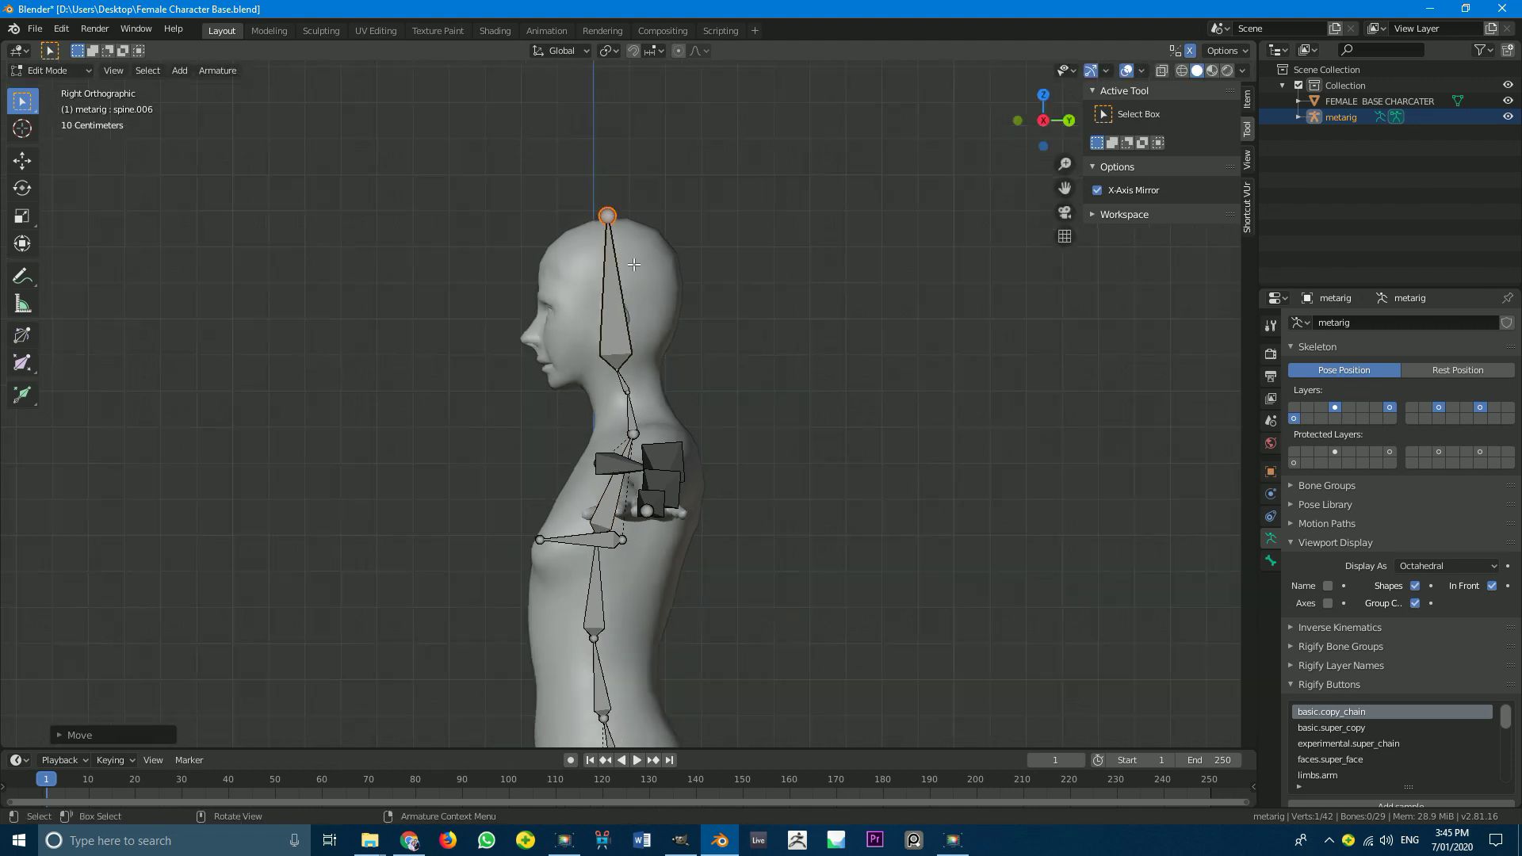
# Step: Lower the joint between the neck bones about 0.02 m and nudge the whole head bone to fit the mesh's head
pyautogui.scroll(3, 622, 384)
pyautogui.click(627, 381)
pyautogui.press('g')
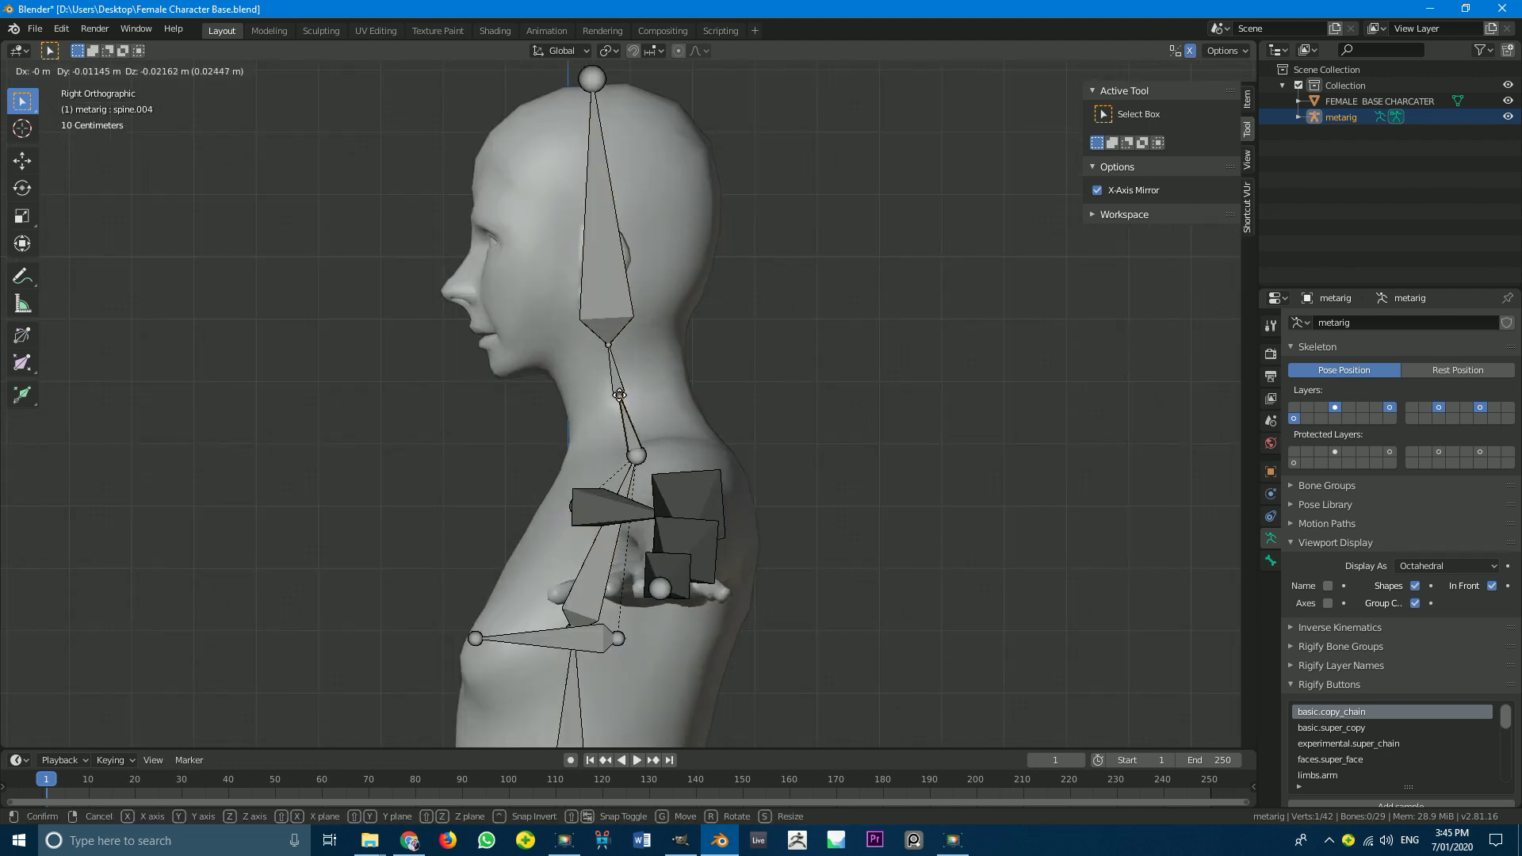
pyautogui.click(624, 396)
pyautogui.click(599, 218)
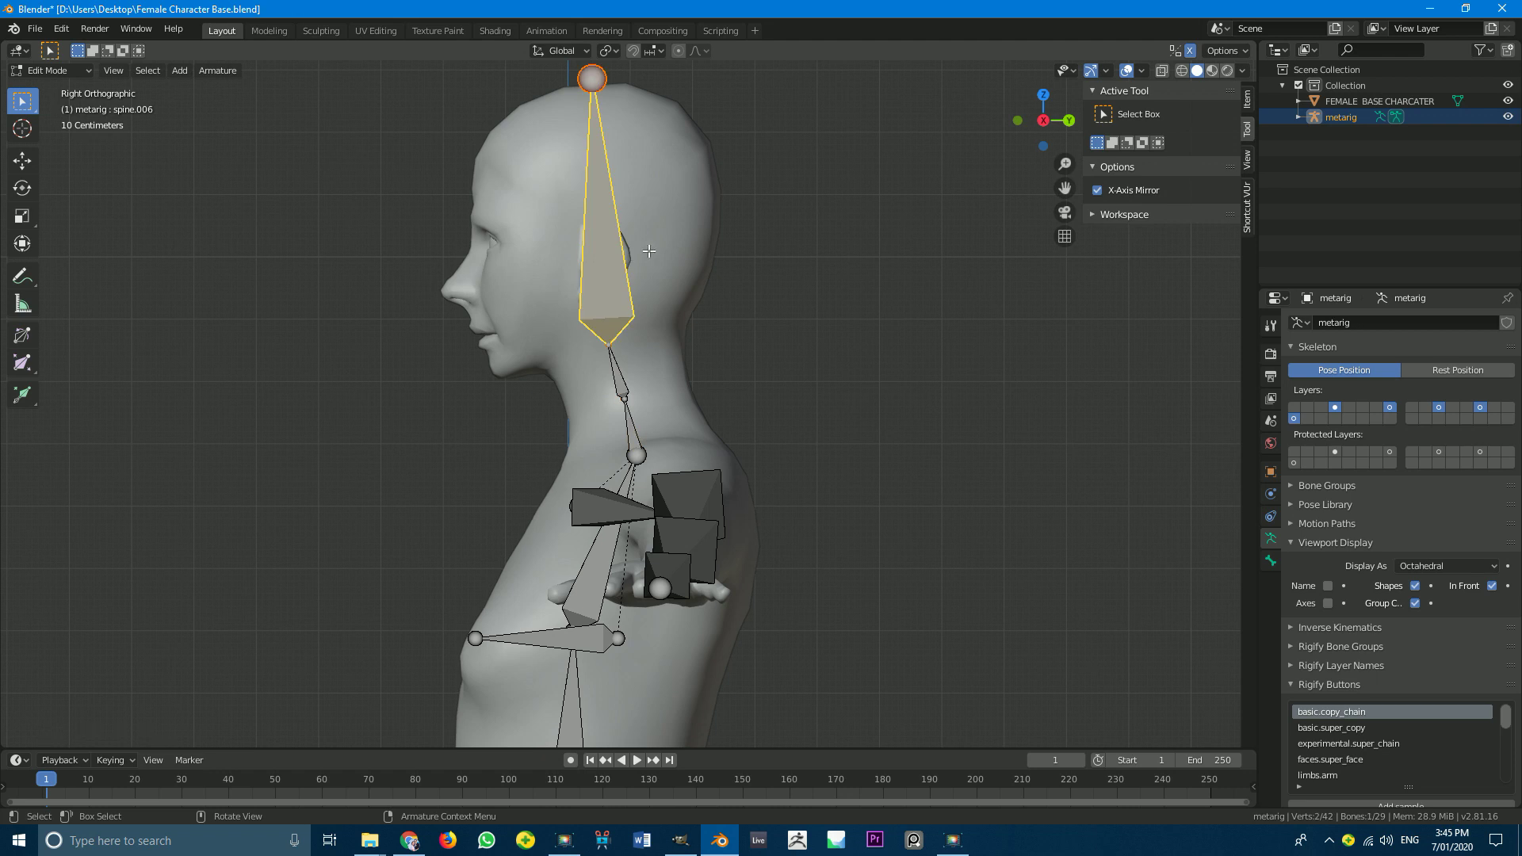
pyautogui.press('g')
pyautogui.click(596, 258)
pyautogui.press('g')
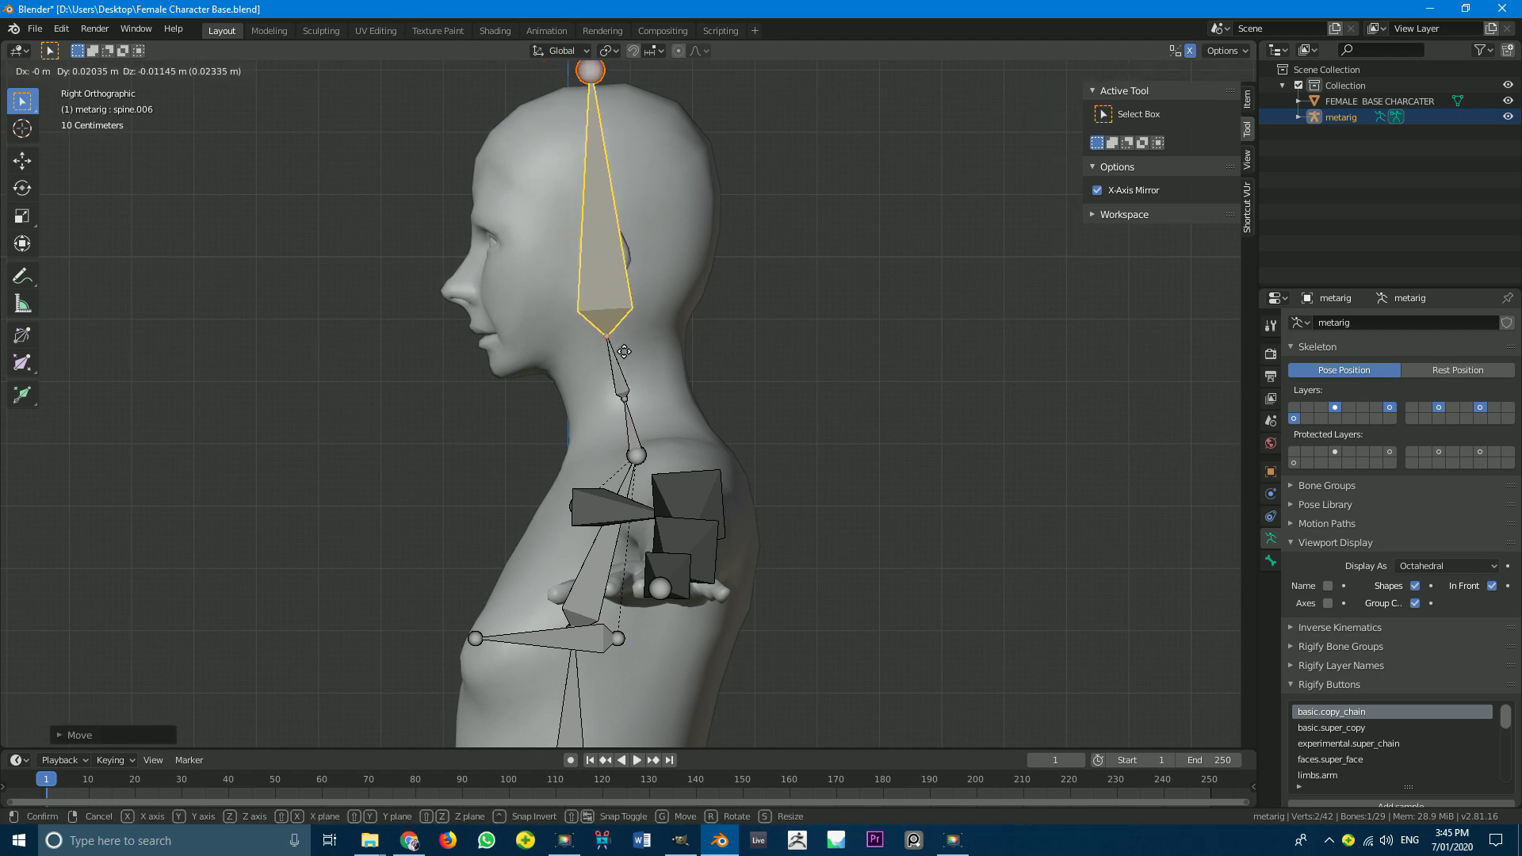
pyautogui.click(611, 347)
# Step: Move the outer end joint of the left pelvis bone back into the mesh's hips beside the thigh bone's top joint
pyautogui.moveTo(630, 485); pyautogui.dragTo(536, 352, button='middle')
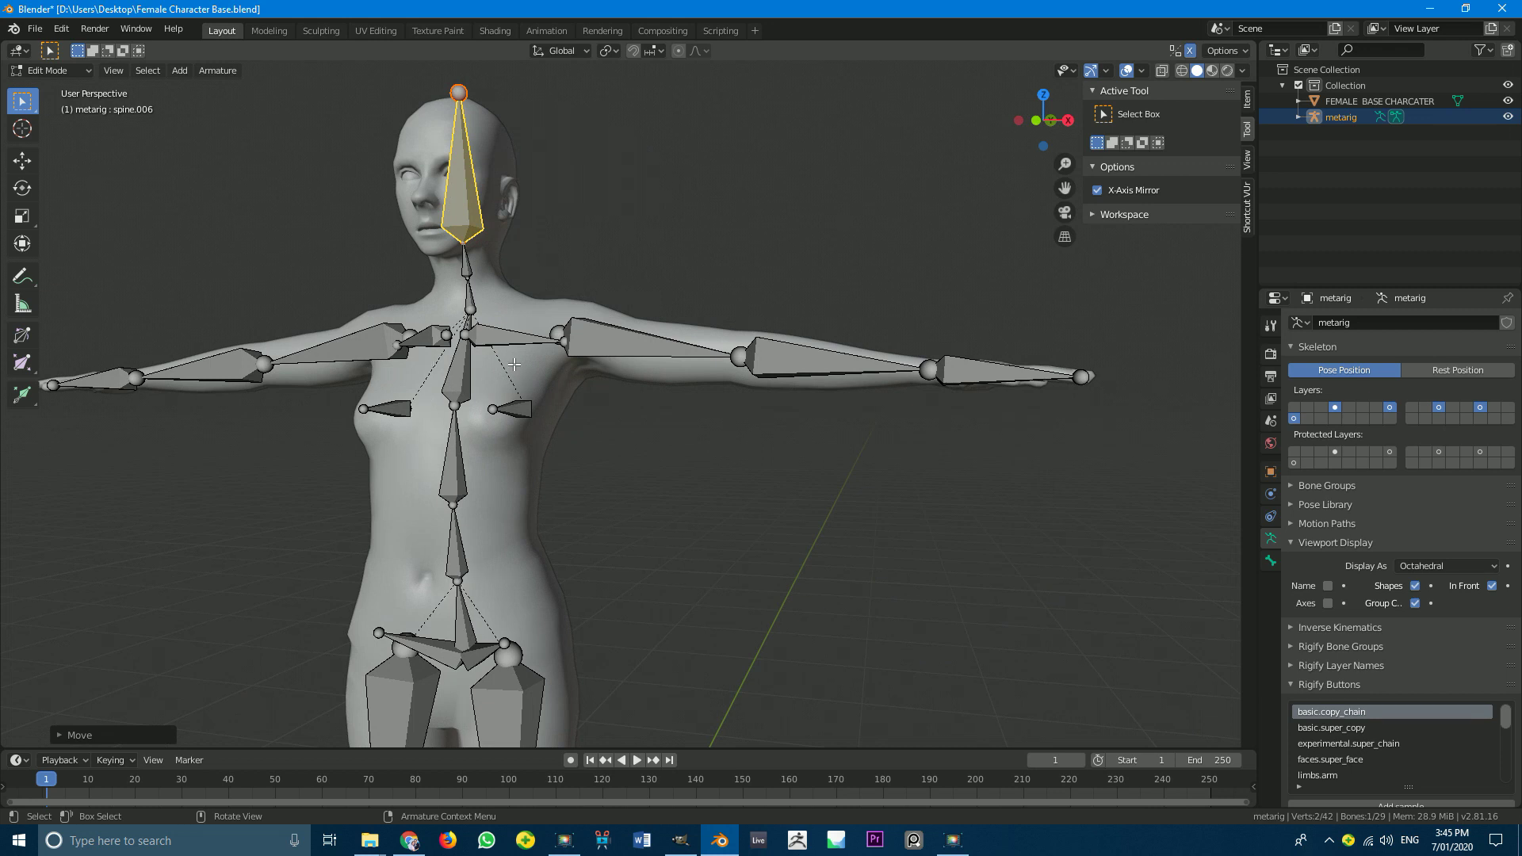
pyautogui.press('KP_1')
pyautogui.keyDown('shift'); pyautogui.moveTo(541, 520); pyautogui.dragTo(639, 336, button='middle'); pyautogui.keyUp('shift')
pyautogui.keyDown('shift'); pyautogui.moveTo(646, 494); pyautogui.dragTo(624, 434, button='middle'); pyautogui.keyUp('shift')
pyautogui.scroll(1, 600, 394)
pyautogui.click(589, 392)
pyautogui.moveTo(690, 397); pyautogui.dragTo(563, 354, button='middle')
pyautogui.scroll(3, 562, 354)
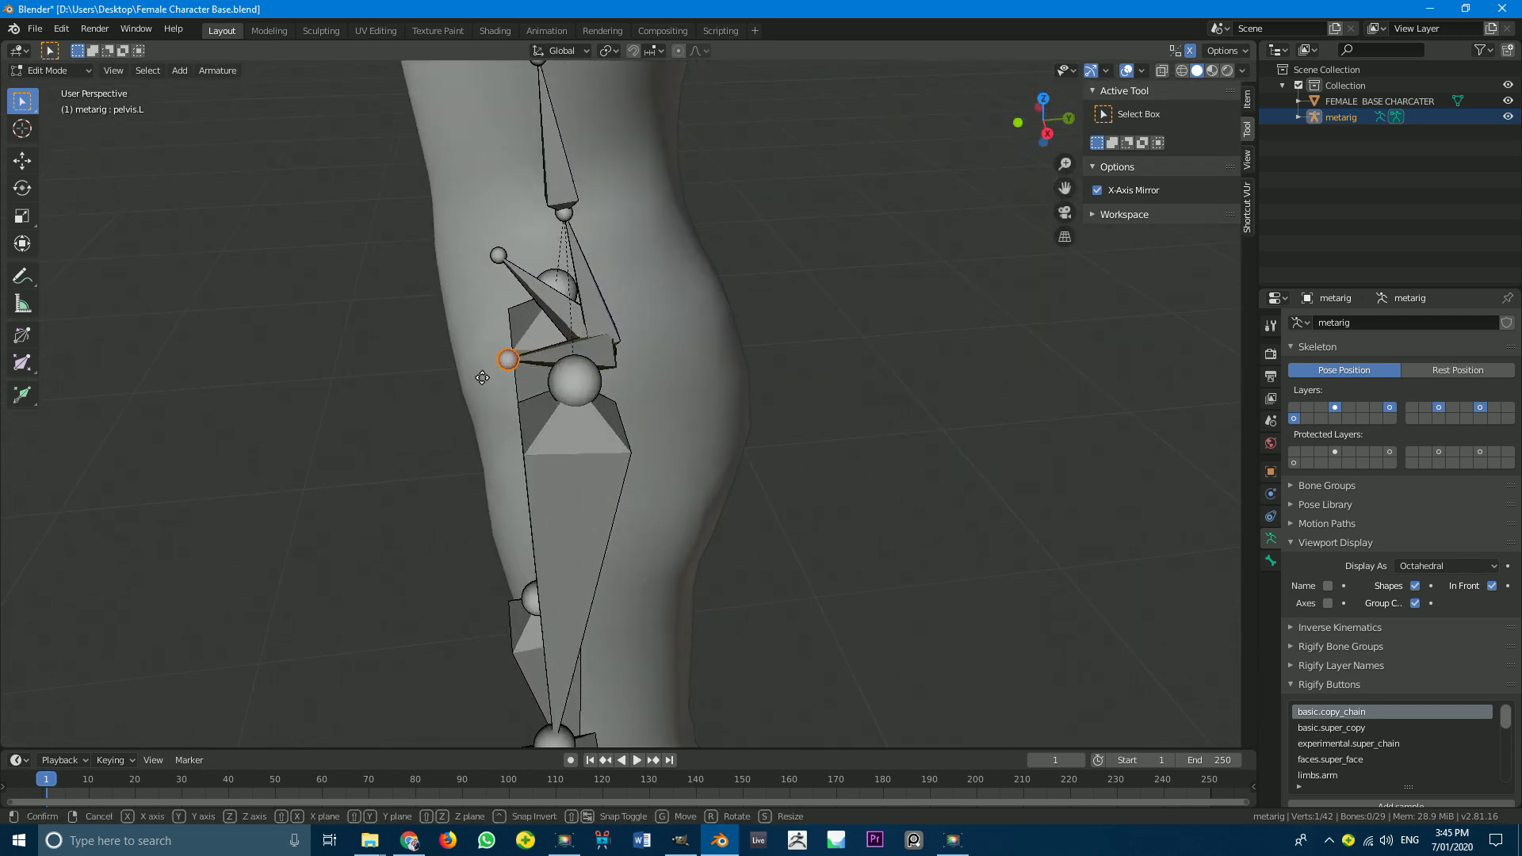
pyautogui.press('g')
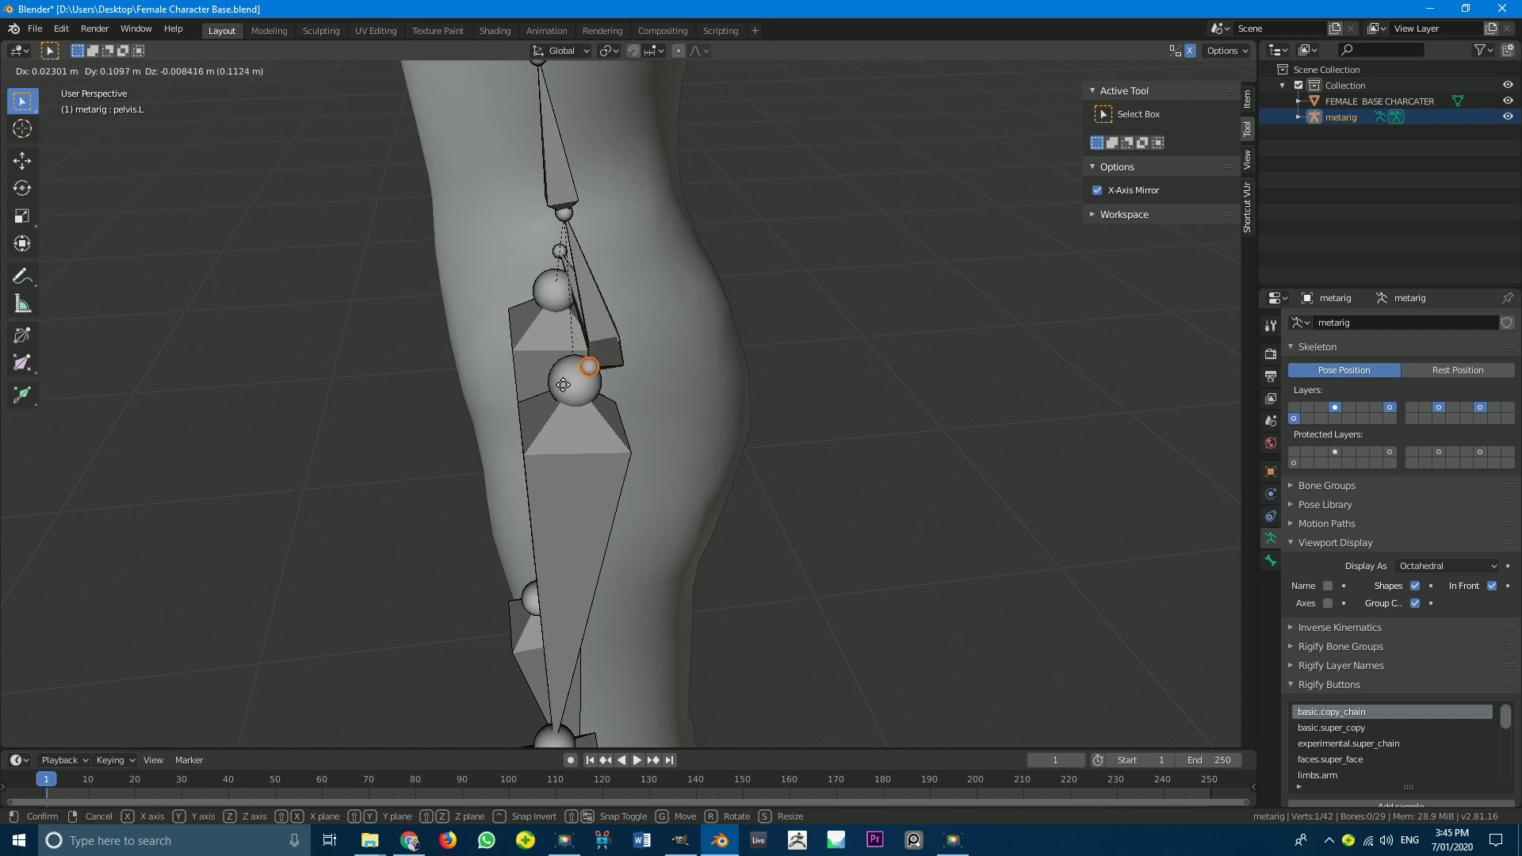
pyautogui.click(582, 381)
pyautogui.scroll(-6, 696, 540)
pyautogui.scroll(3, 696, 540)
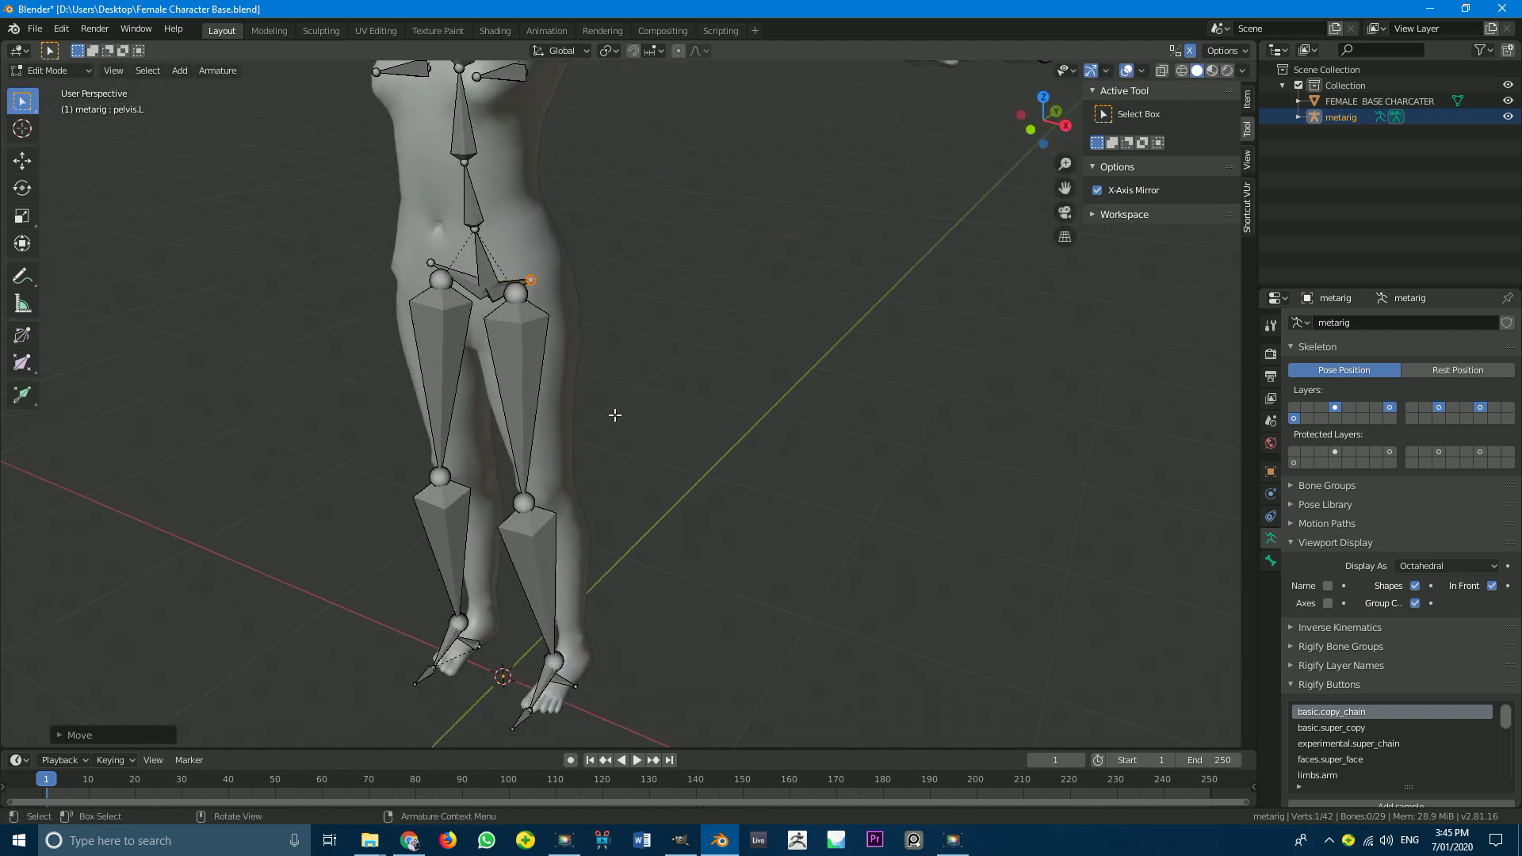
# Step: In the side view, select the foot, toe and heel bones of both legs and move them back into the mesh's feet
pyautogui.press('KP_3')
pyautogui.scroll(1, 530, 498)
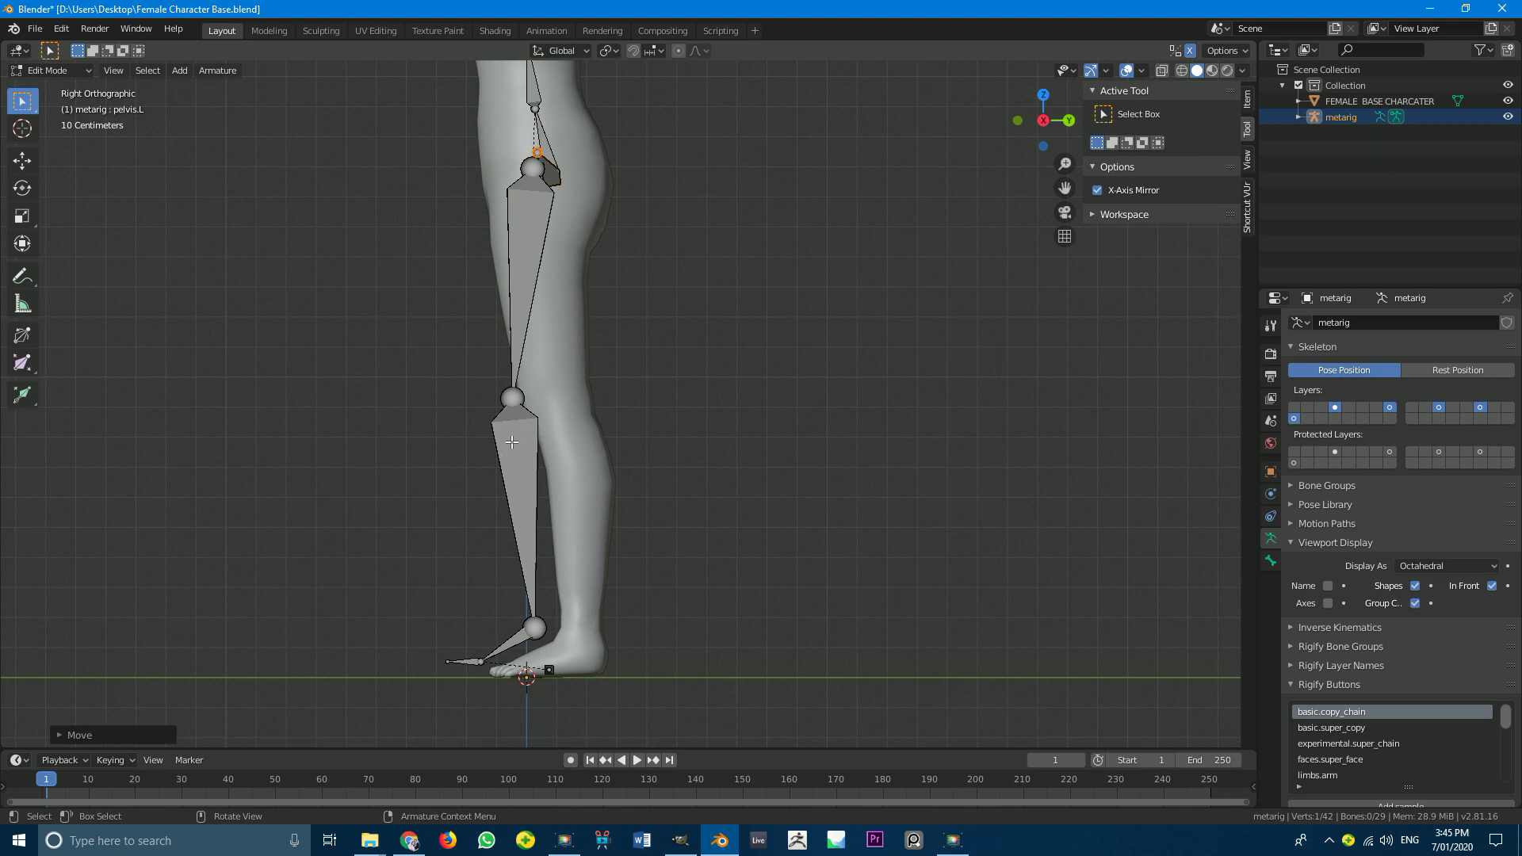
pyautogui.keyDown('shift'); pyautogui.moveTo(533, 571); pyautogui.dragTo(517, 484, button='middle'); pyautogui.keyUp('shift')
pyautogui.click(486, 530)
pyautogui.scroll(2, 526, 621)
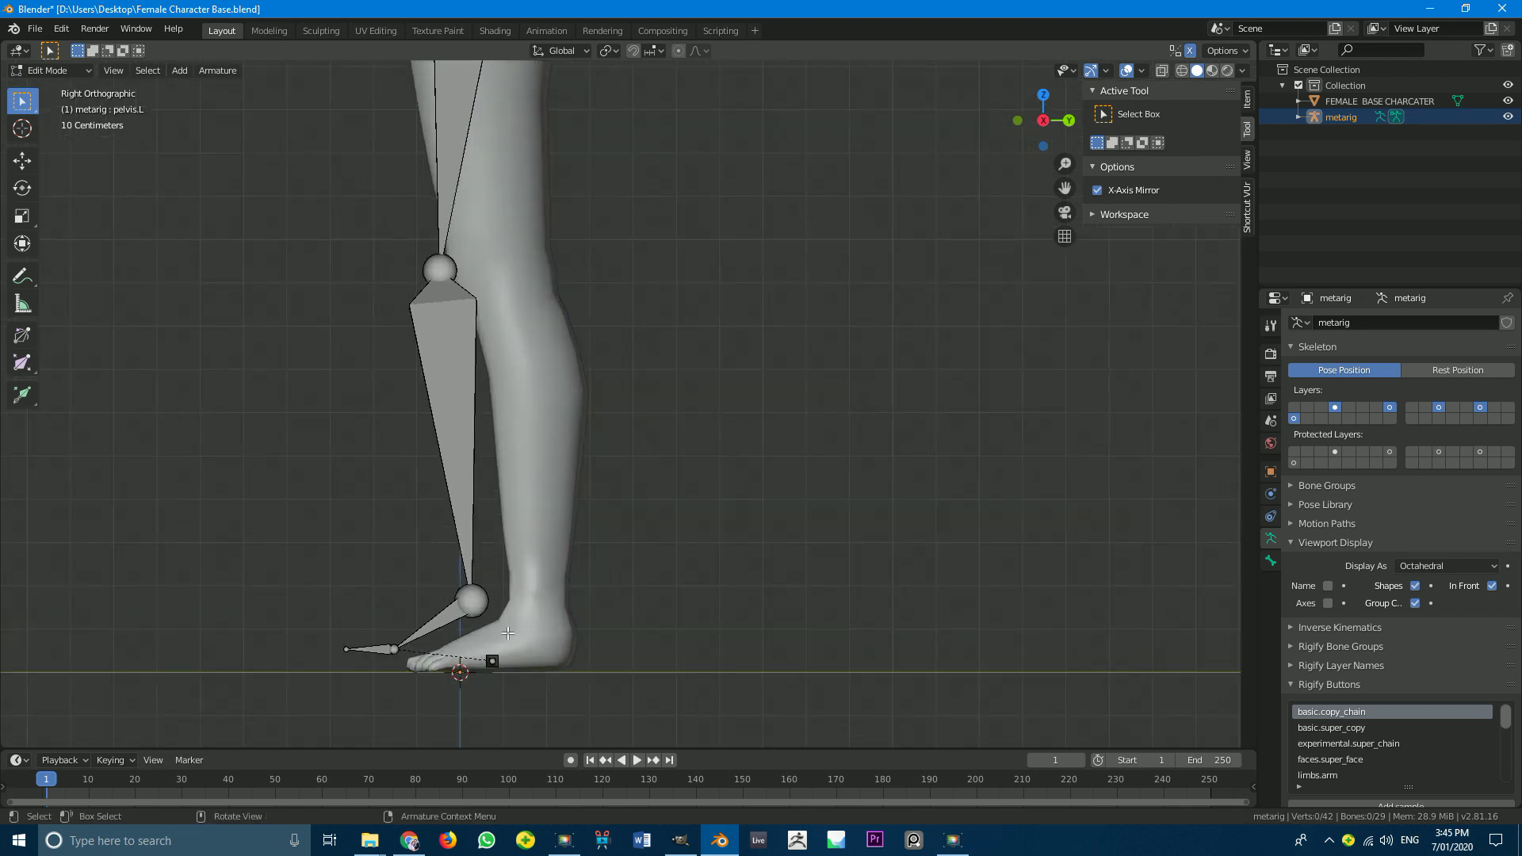
pyautogui.scroll(-2, 493, 626)
pyautogui.press('c')
pyautogui.click(503, 579)
pyautogui.press('Escape')
pyautogui.press('g')
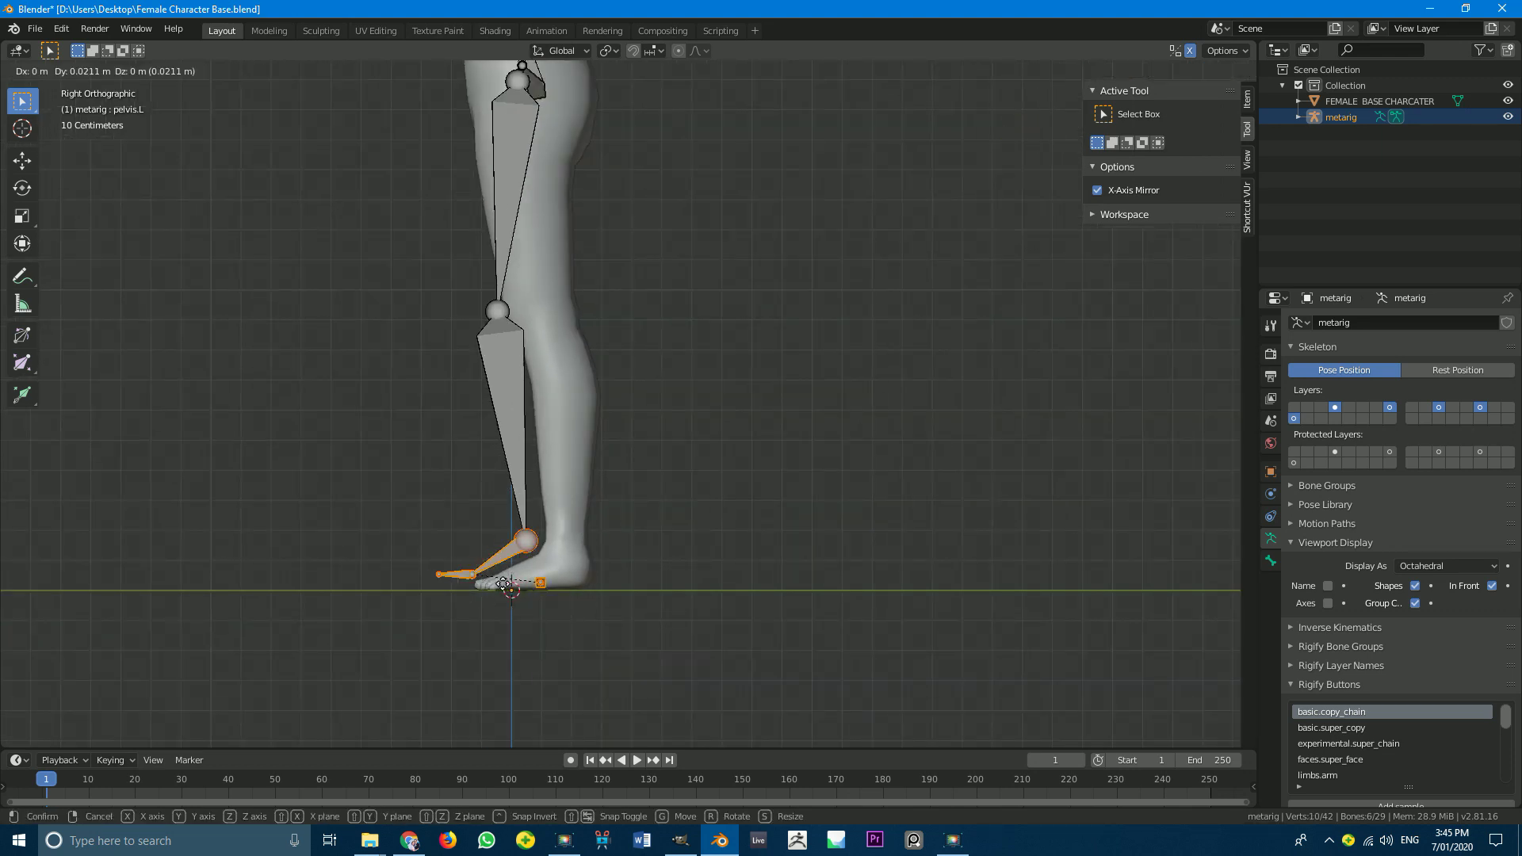
pyautogui.click(540, 606)
# Step: Move the joint between the left foot and toe bones back and up, and lower the toe bone's tip into the mesh's toes
pyautogui.scroll(4, 541, 612)
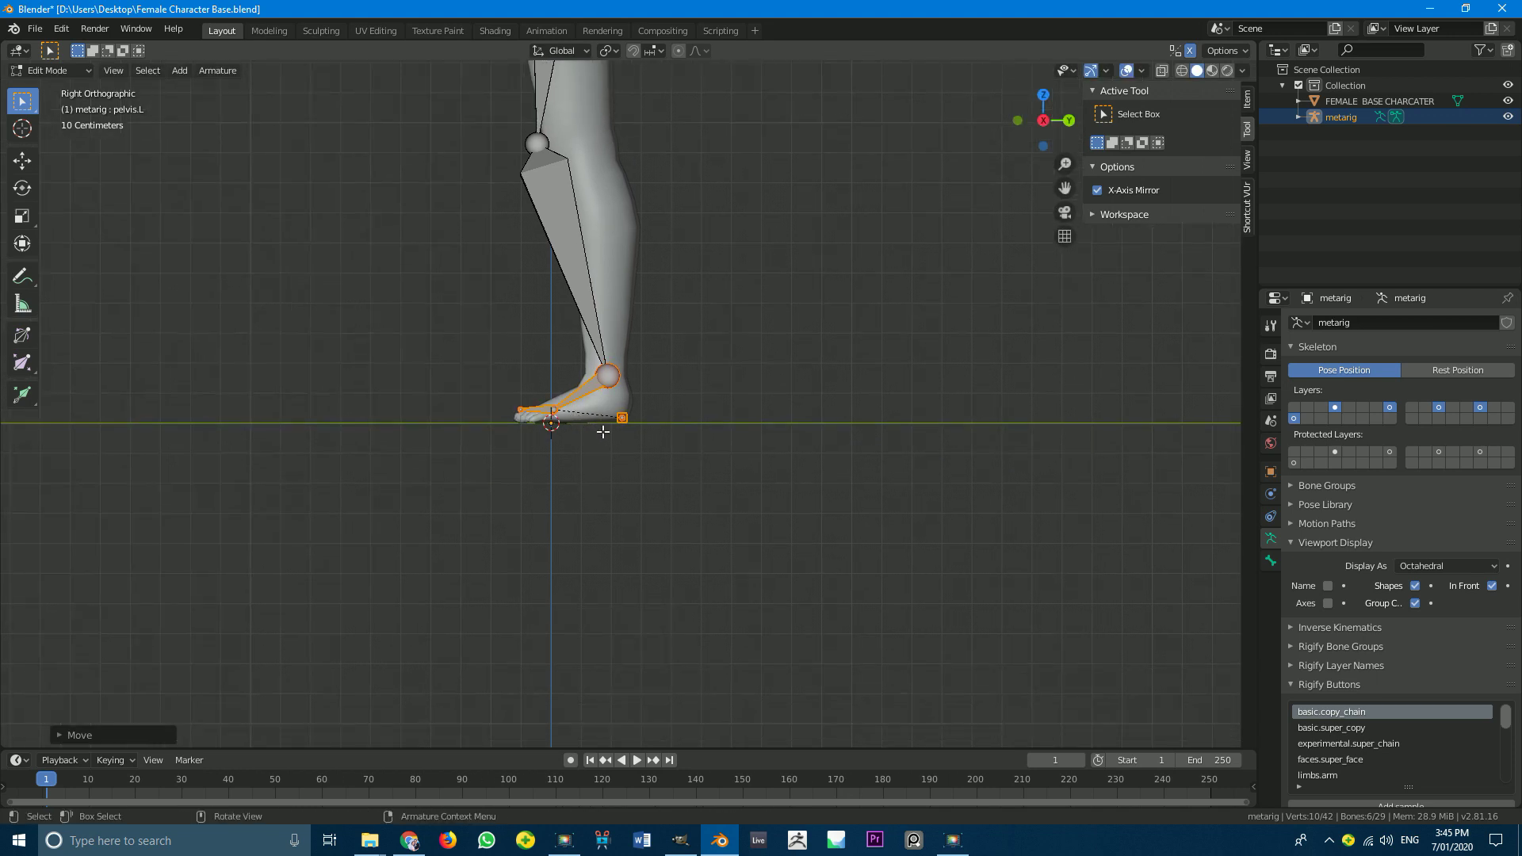
pyautogui.scroll(3, 607, 440)
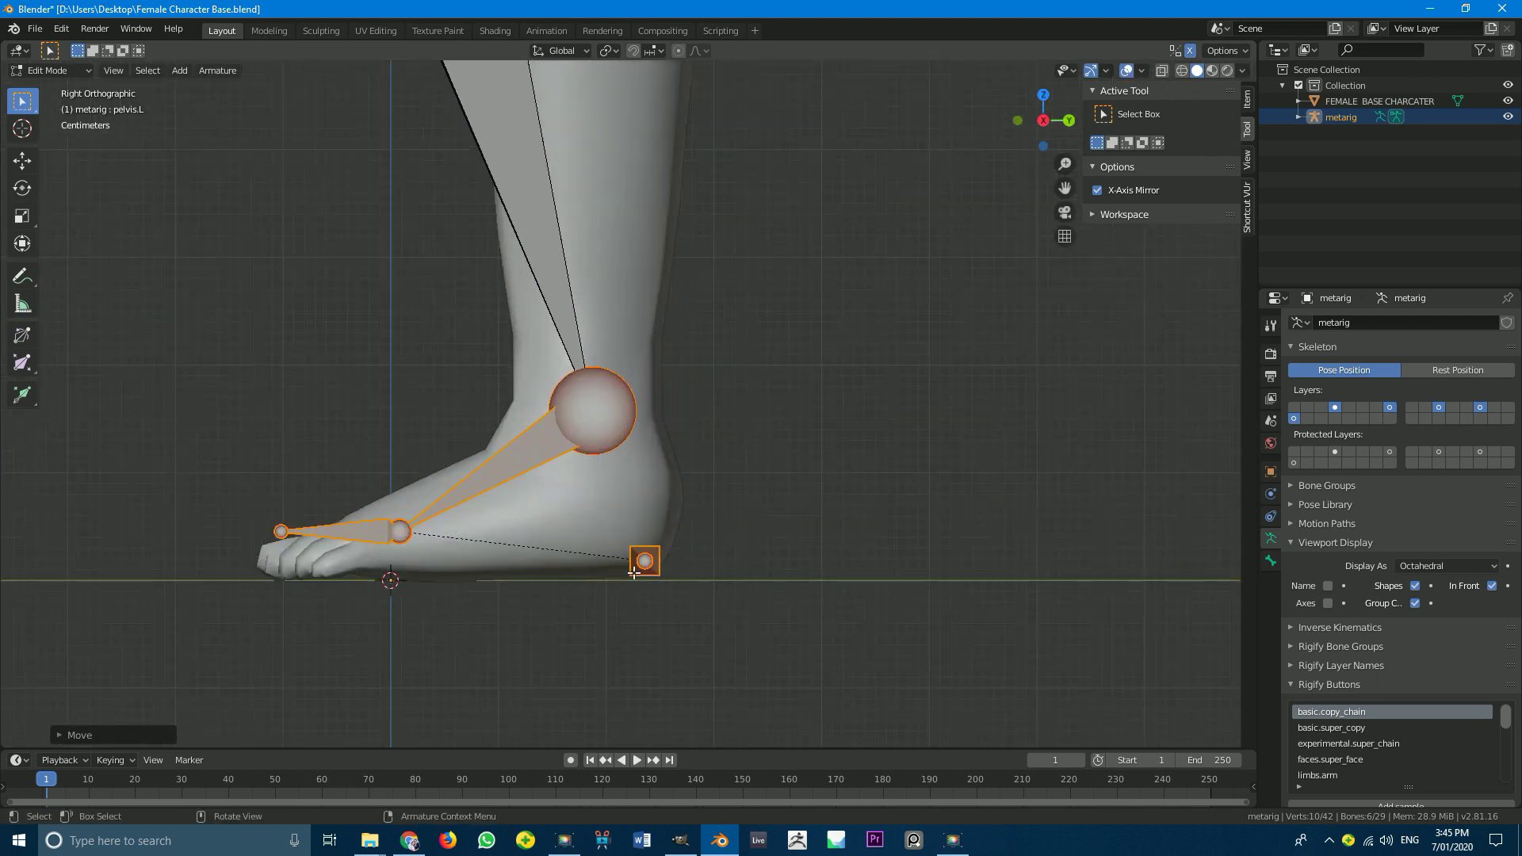
pyautogui.click(410, 533)
pyautogui.press('g')
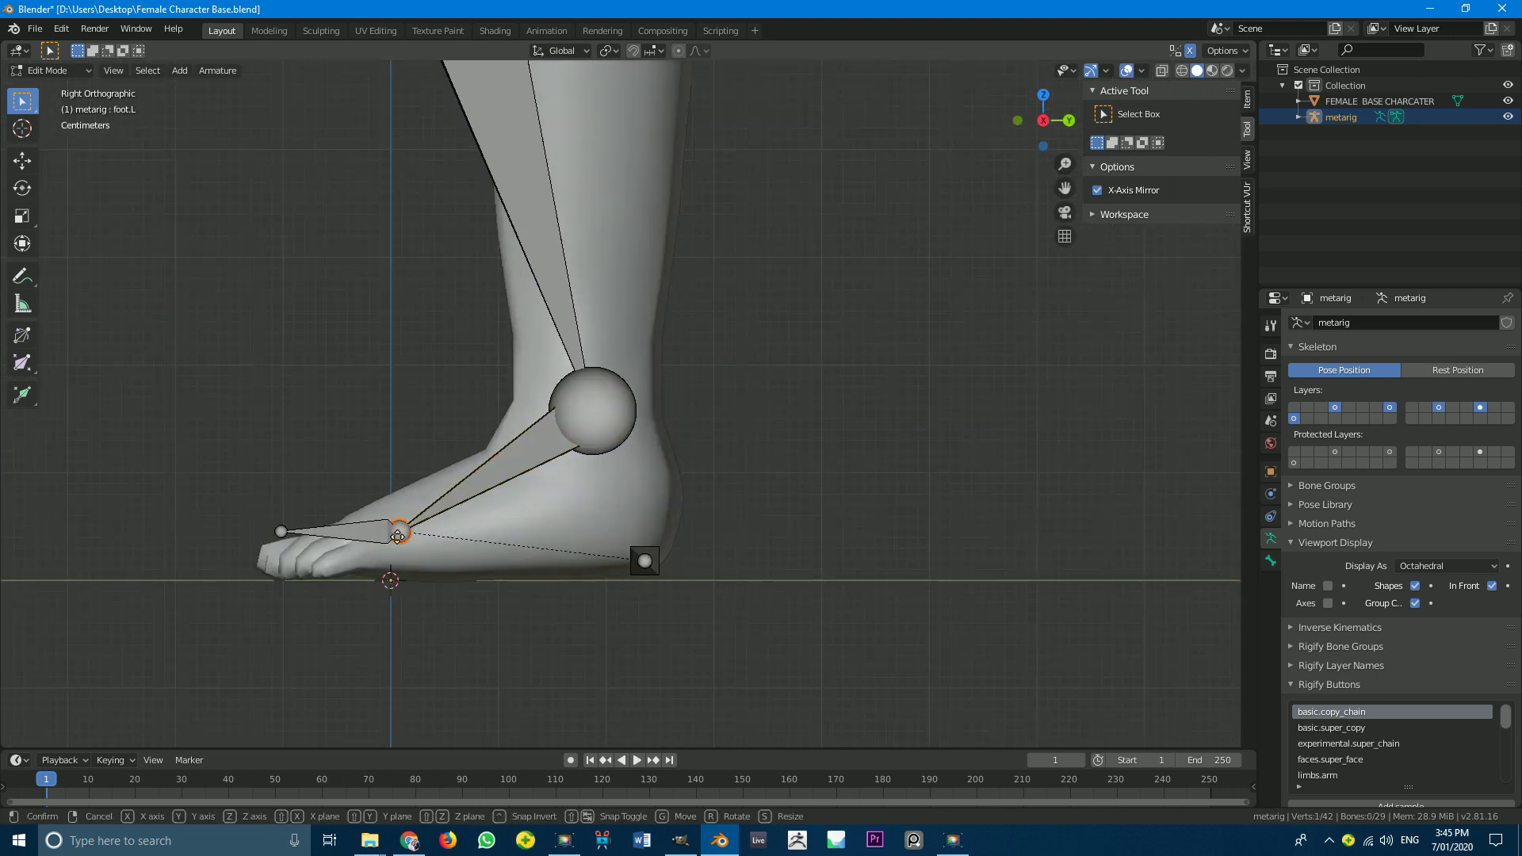
pyautogui.click(474, 514)
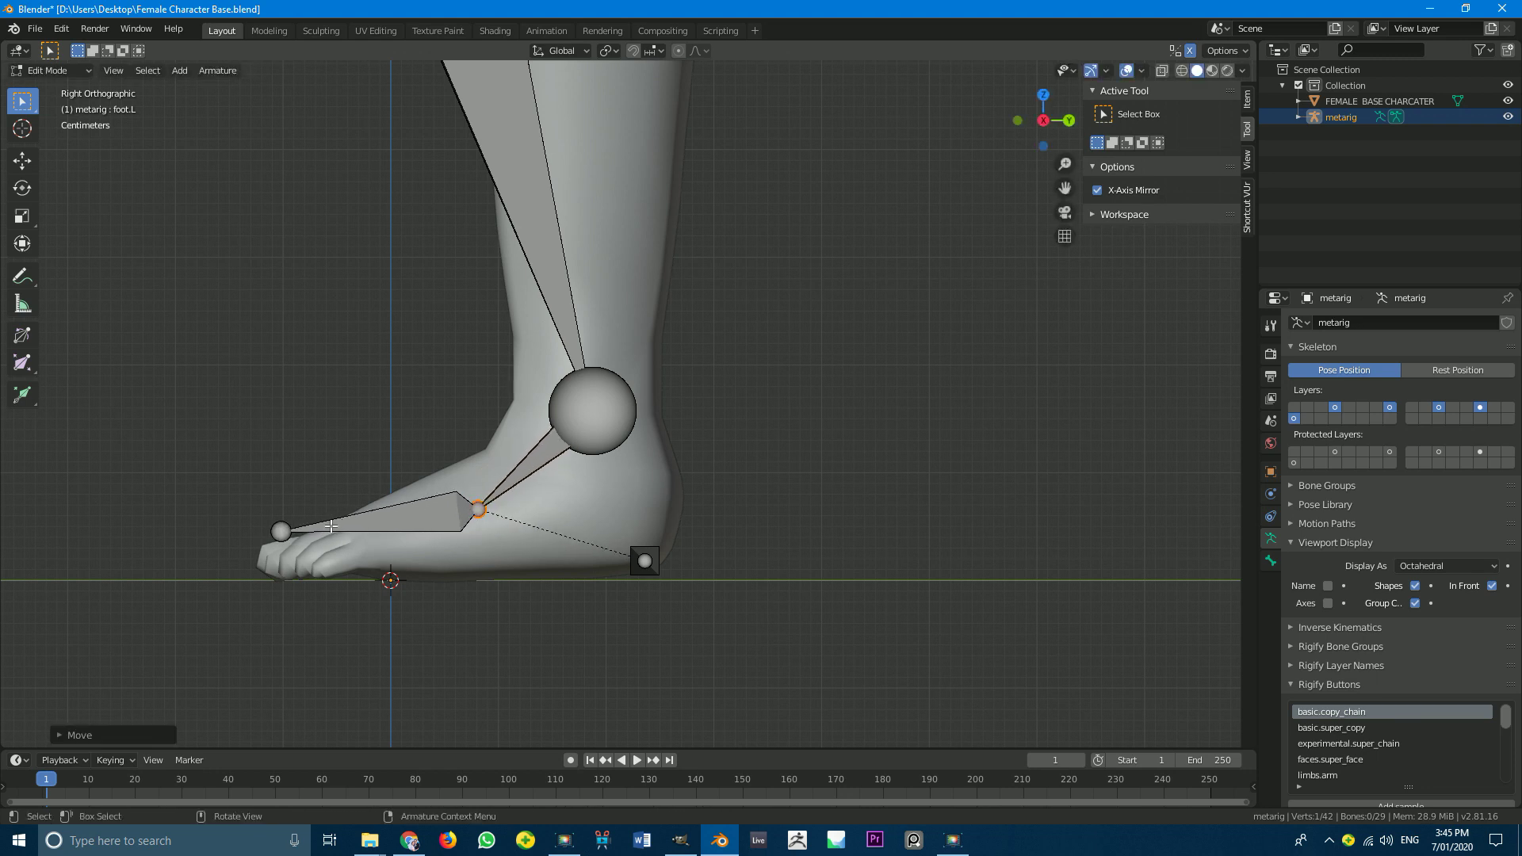
pyautogui.click(284, 532)
pyautogui.press('g')
pyautogui.click(289, 554)
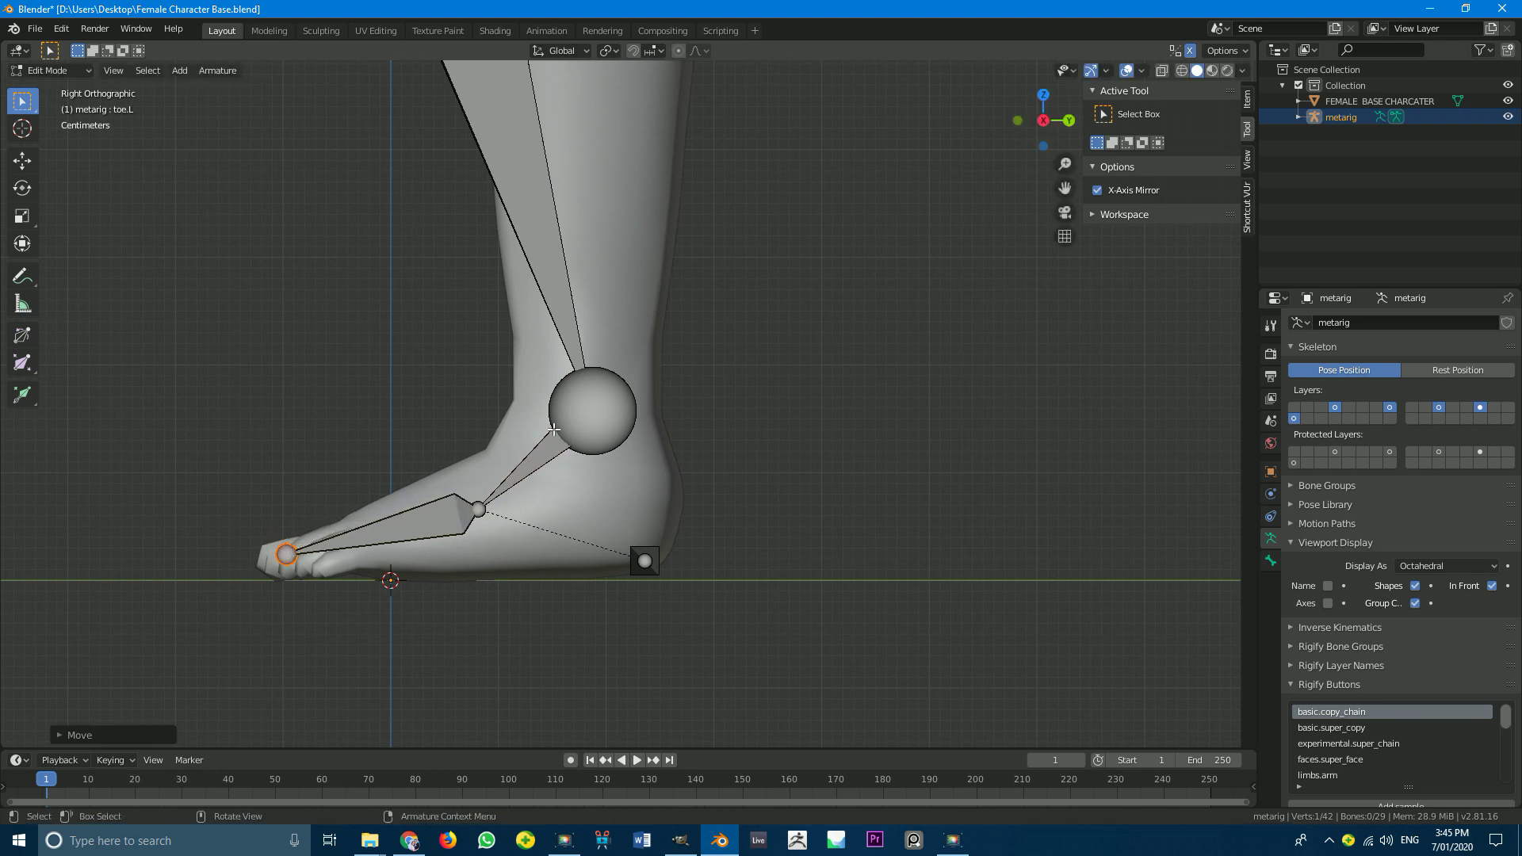
# Step: Raise the left ankle joint slightly in the side view and fine-tune it in the front view to centre it in the mesh's ankle
pyautogui.click(597, 418)
pyautogui.press('g')
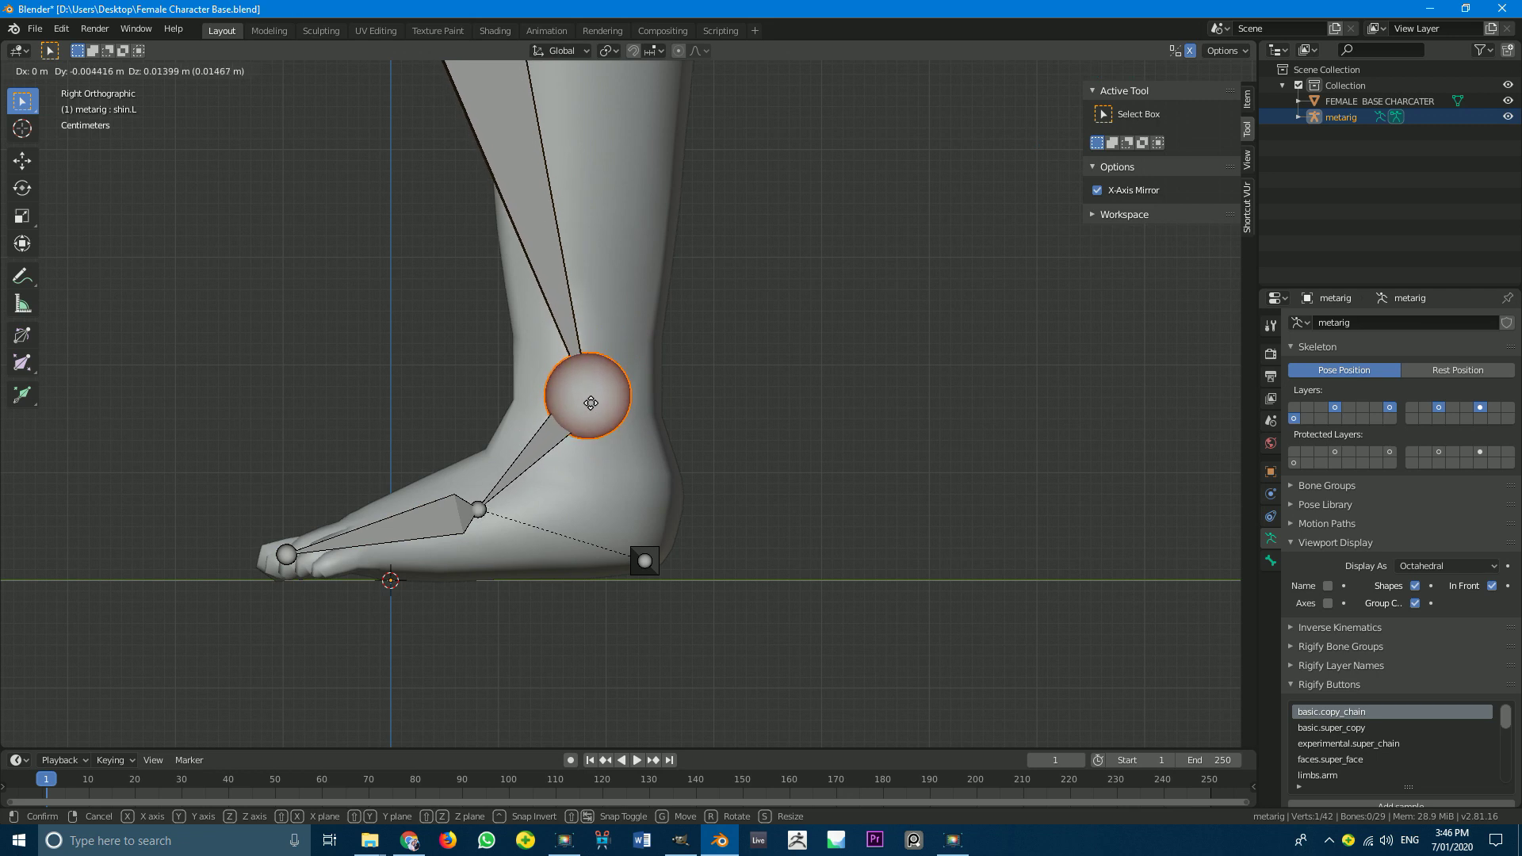
pyautogui.click(584, 403)
pyautogui.press('g')
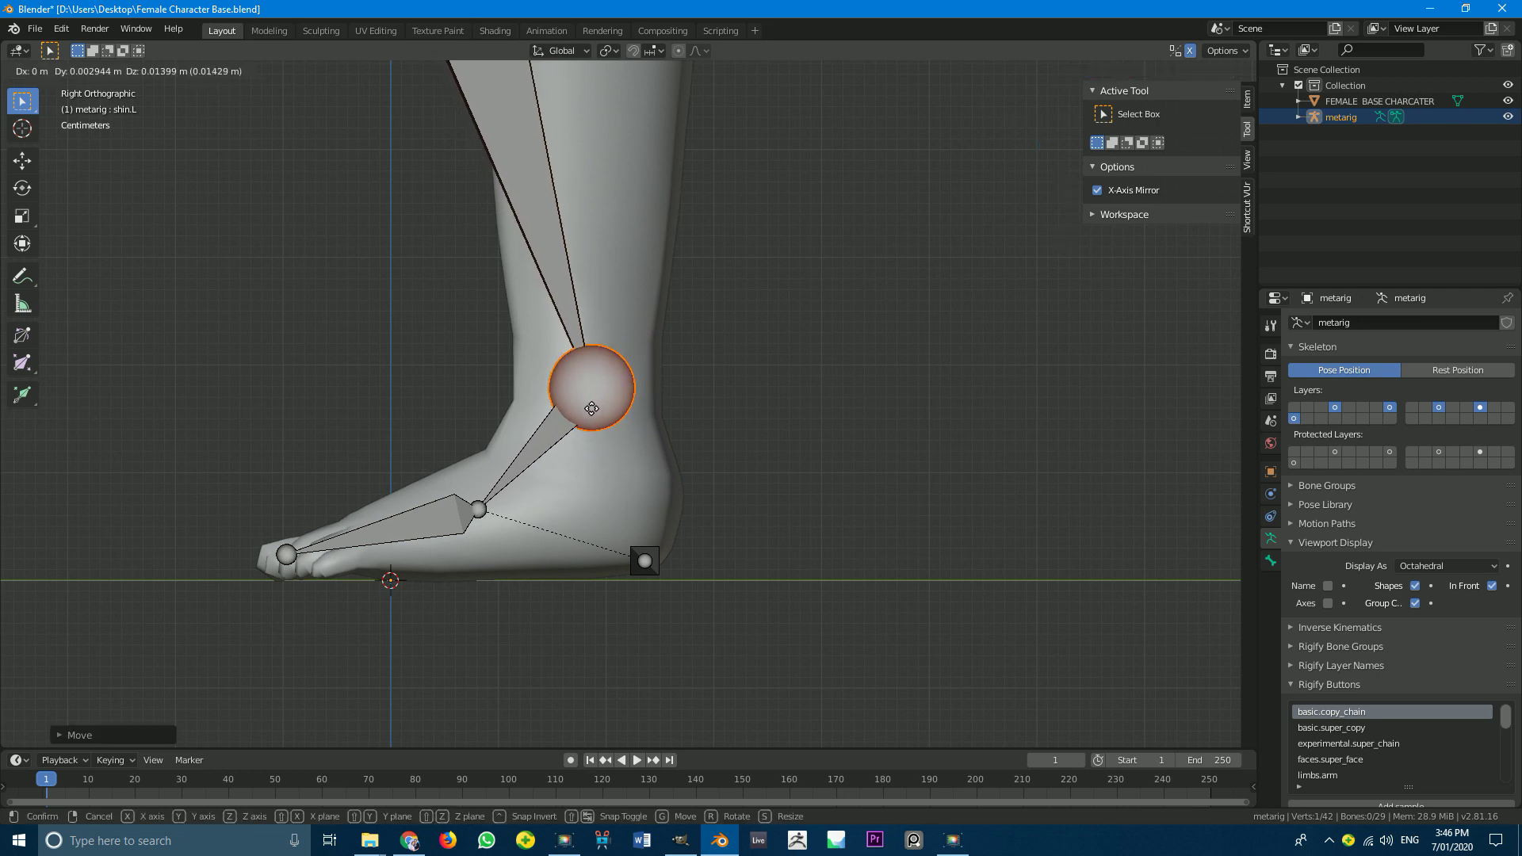
pyautogui.click(587, 420)
pyautogui.press('KP_1')
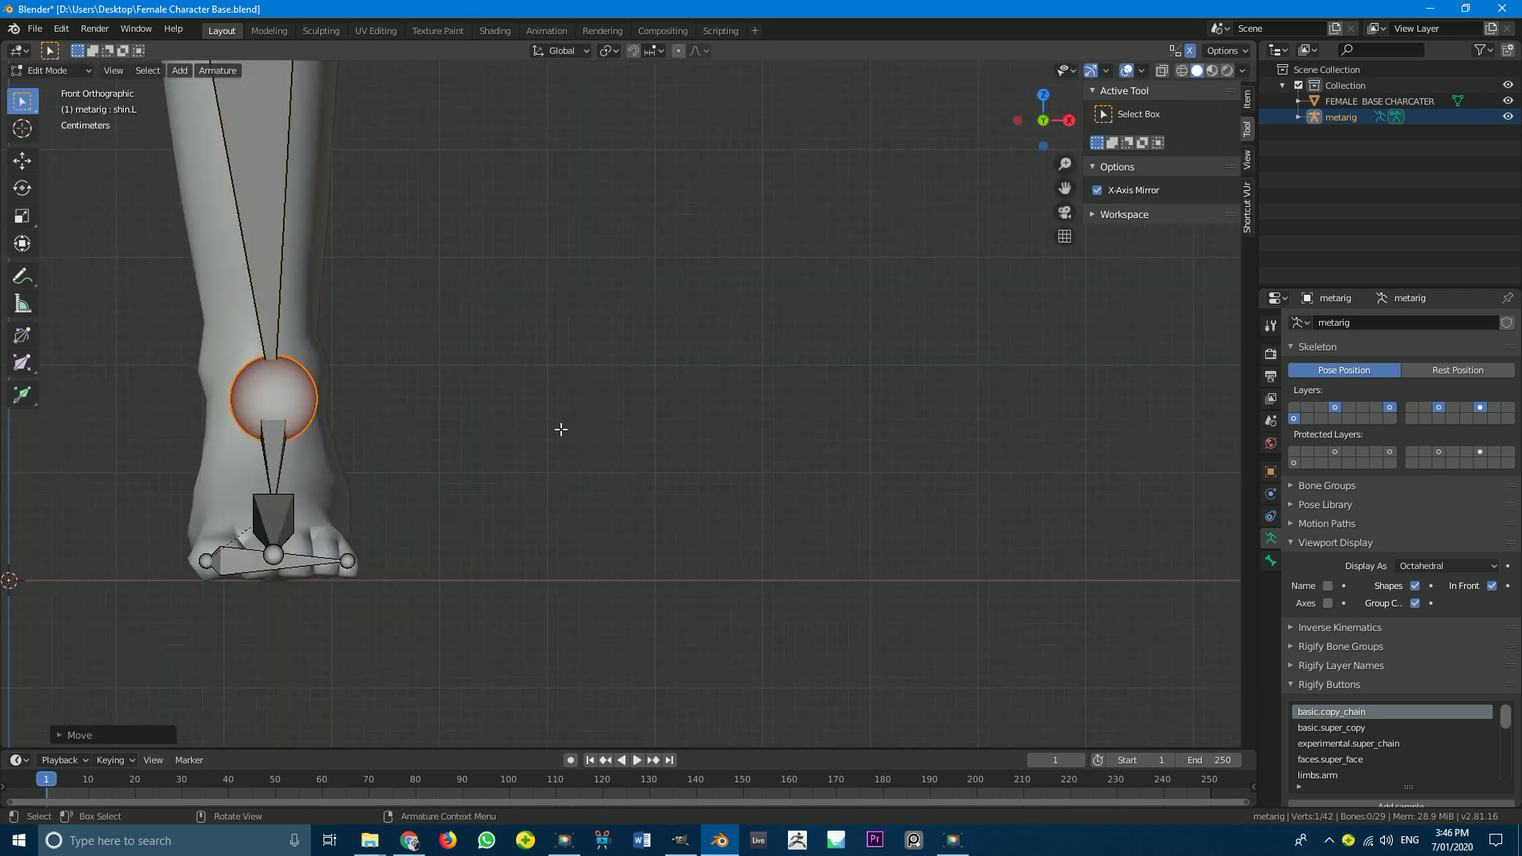
pyautogui.press('g')
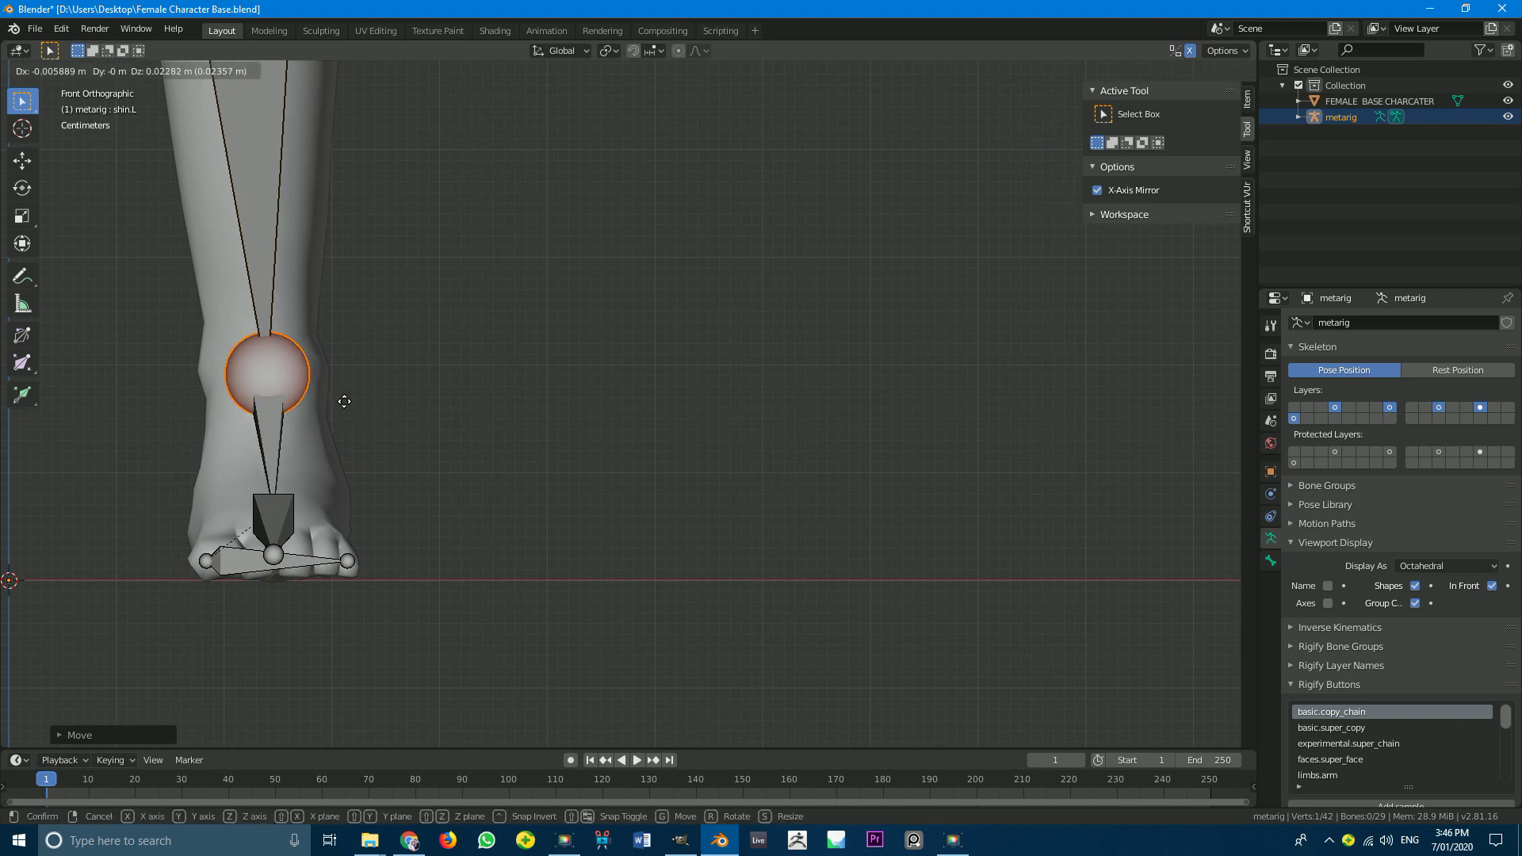
pyautogui.click(347, 417)
# Step: In the side view, move the left knee joint back about 0.14 m into the mesh's knee
pyautogui.press('KP_3')
pyautogui.scroll(-5, 434, 346)
pyautogui.keyDown('shift'); pyautogui.moveTo(494, 95); pyautogui.dragTo(457, 343, button='middle'); pyautogui.keyUp('shift')
pyautogui.scroll(1, 456, 343)
pyautogui.click(448, 303)
pyautogui.scroll(-8, 539, 336)
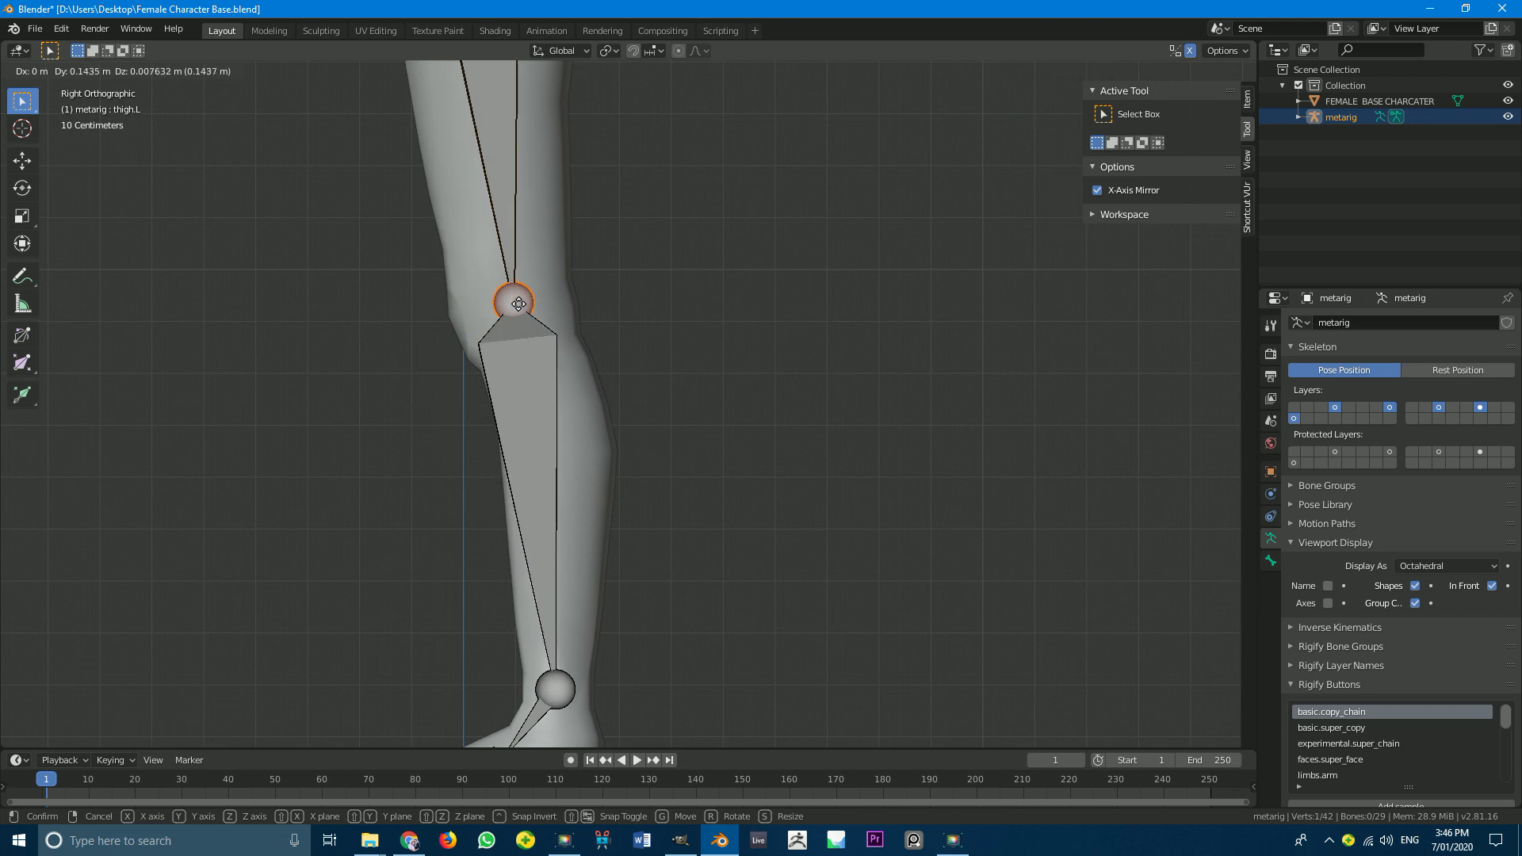
pyautogui.scroll(2, 626, 294)
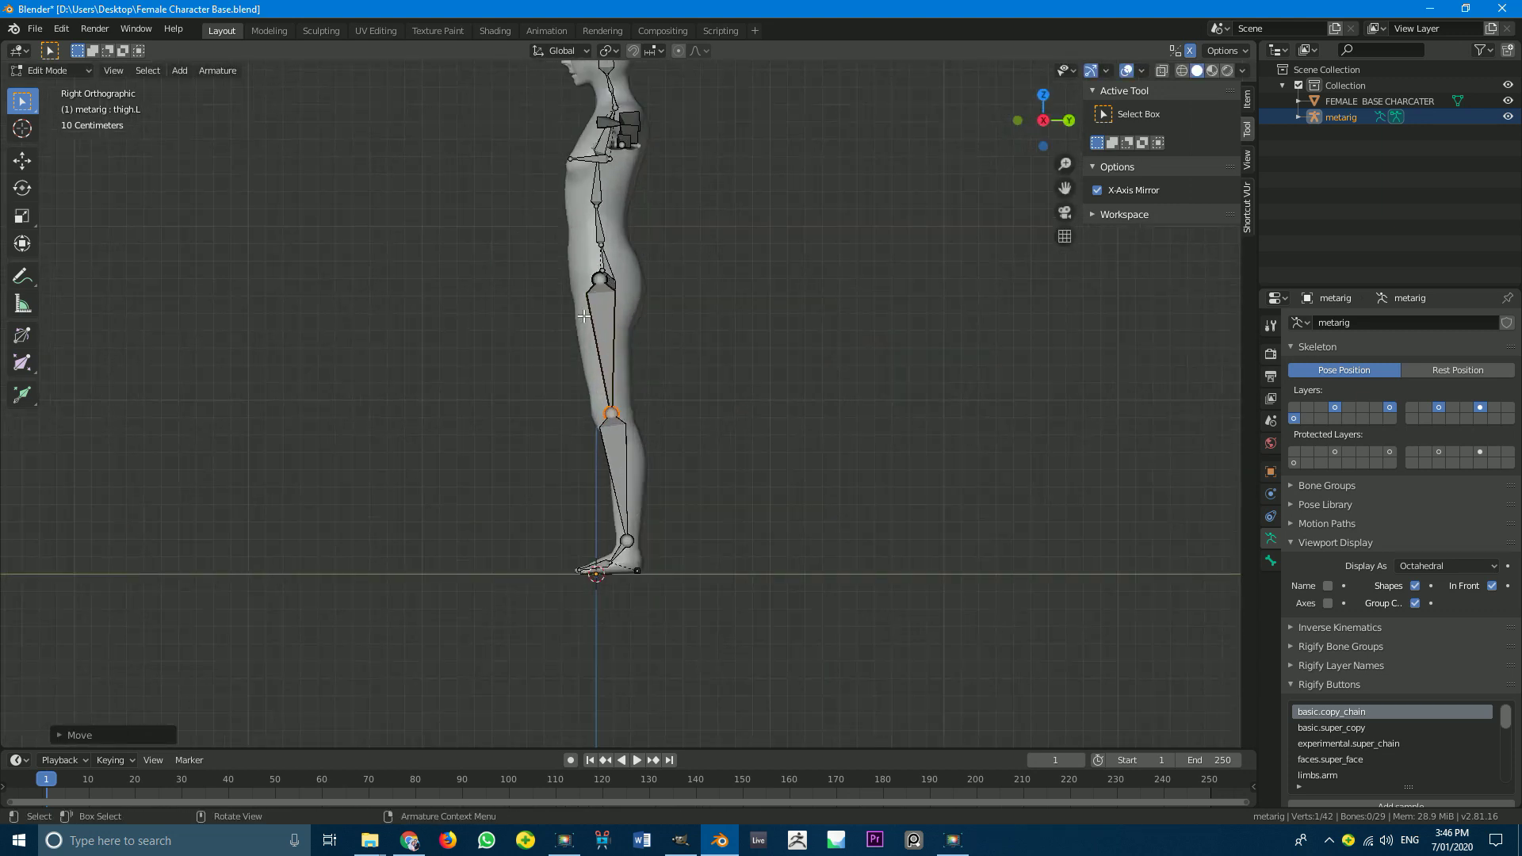
# Step: In the front view, shift the outer joint of the left shoulder bone about 0.02 m inward and up
pyautogui.moveTo(627, 294); pyautogui.dragTo(781, 298, button='middle')
pyautogui.press('KP_1')
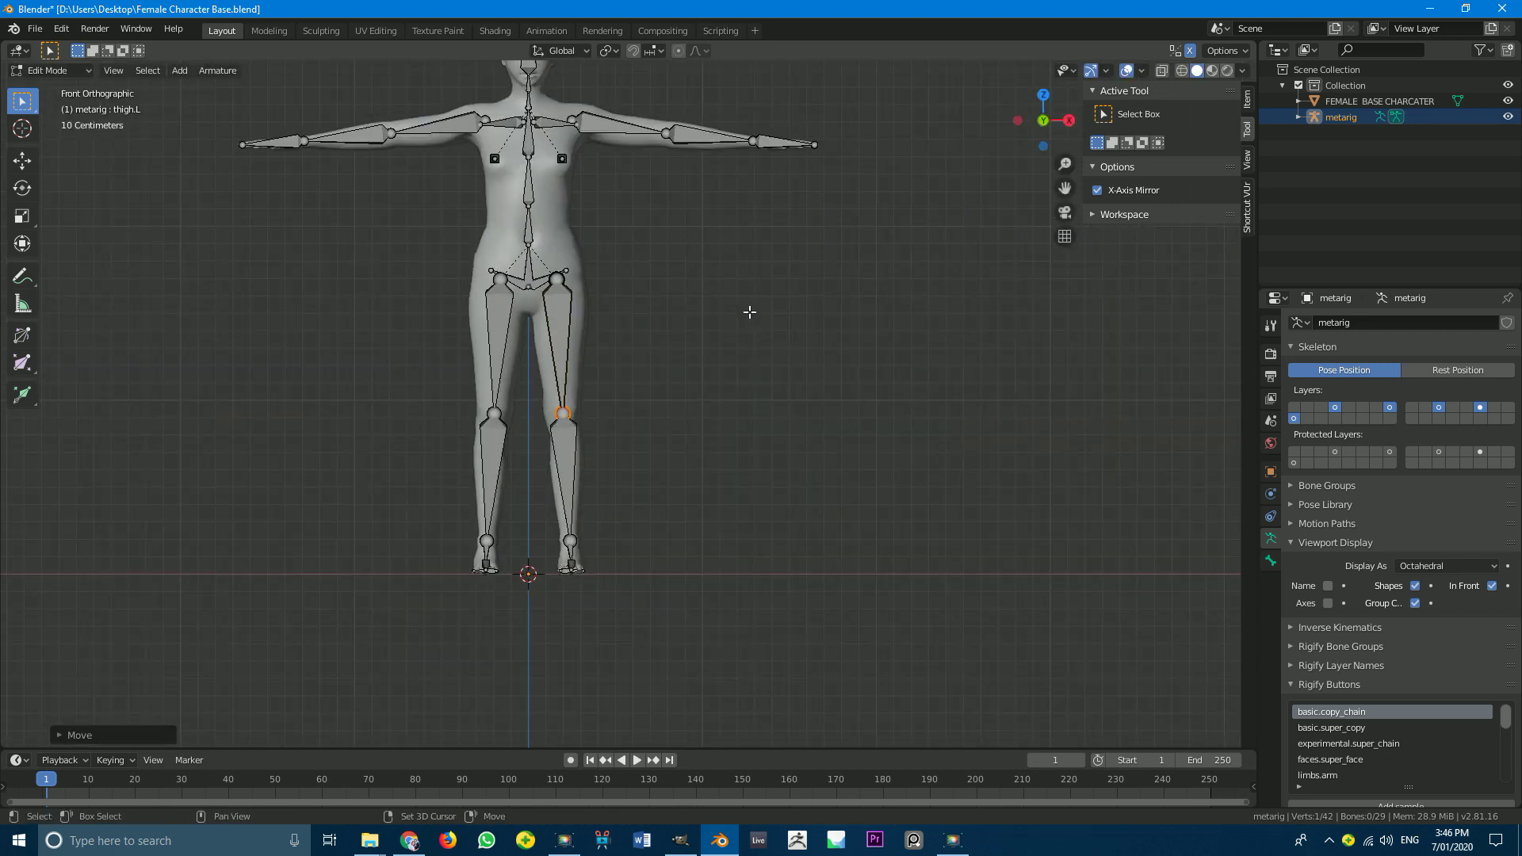
pyautogui.scroll(5, 801, 506)
pyautogui.click(728, 478)
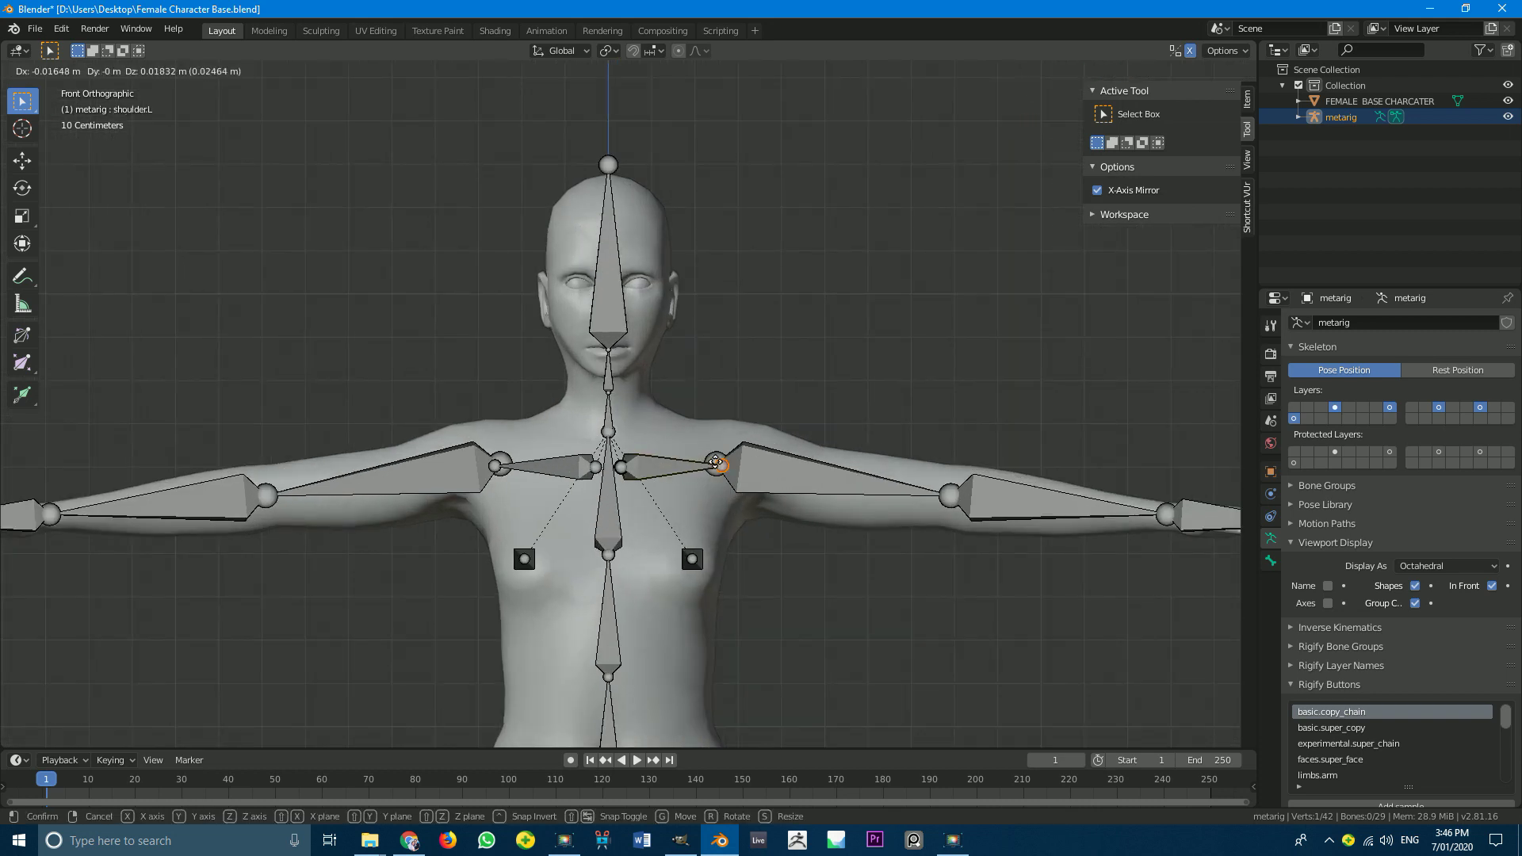
pyautogui.moveTo(728, 478); pyautogui.dragTo(571, 408, button='middle')
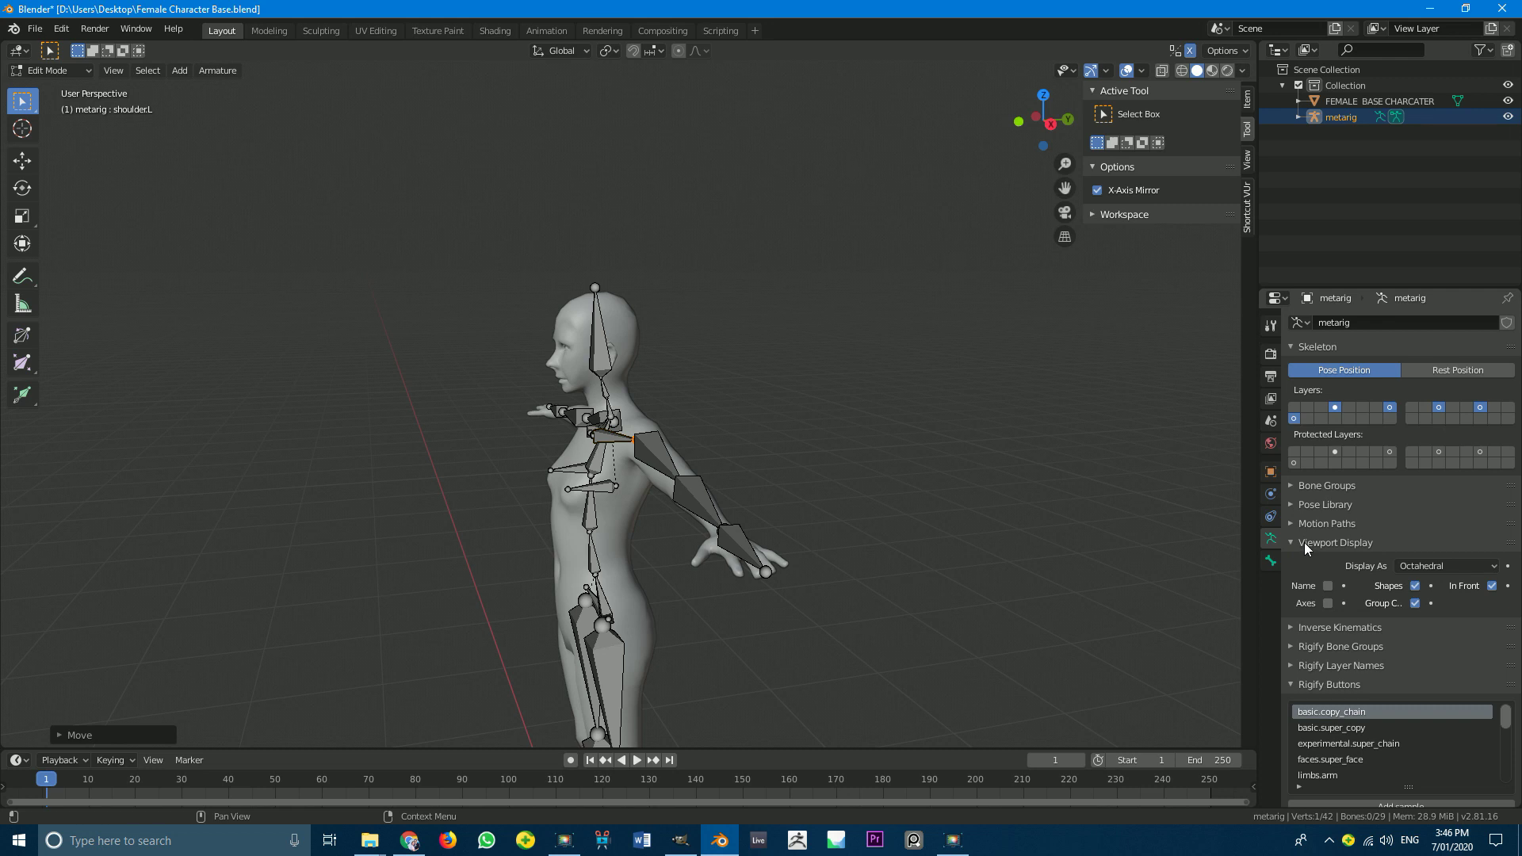
# Step: Turn off the armature's In Front display, inspect the mesh for protruding bones, and turn In Front back on
pyautogui.click(1492, 586)
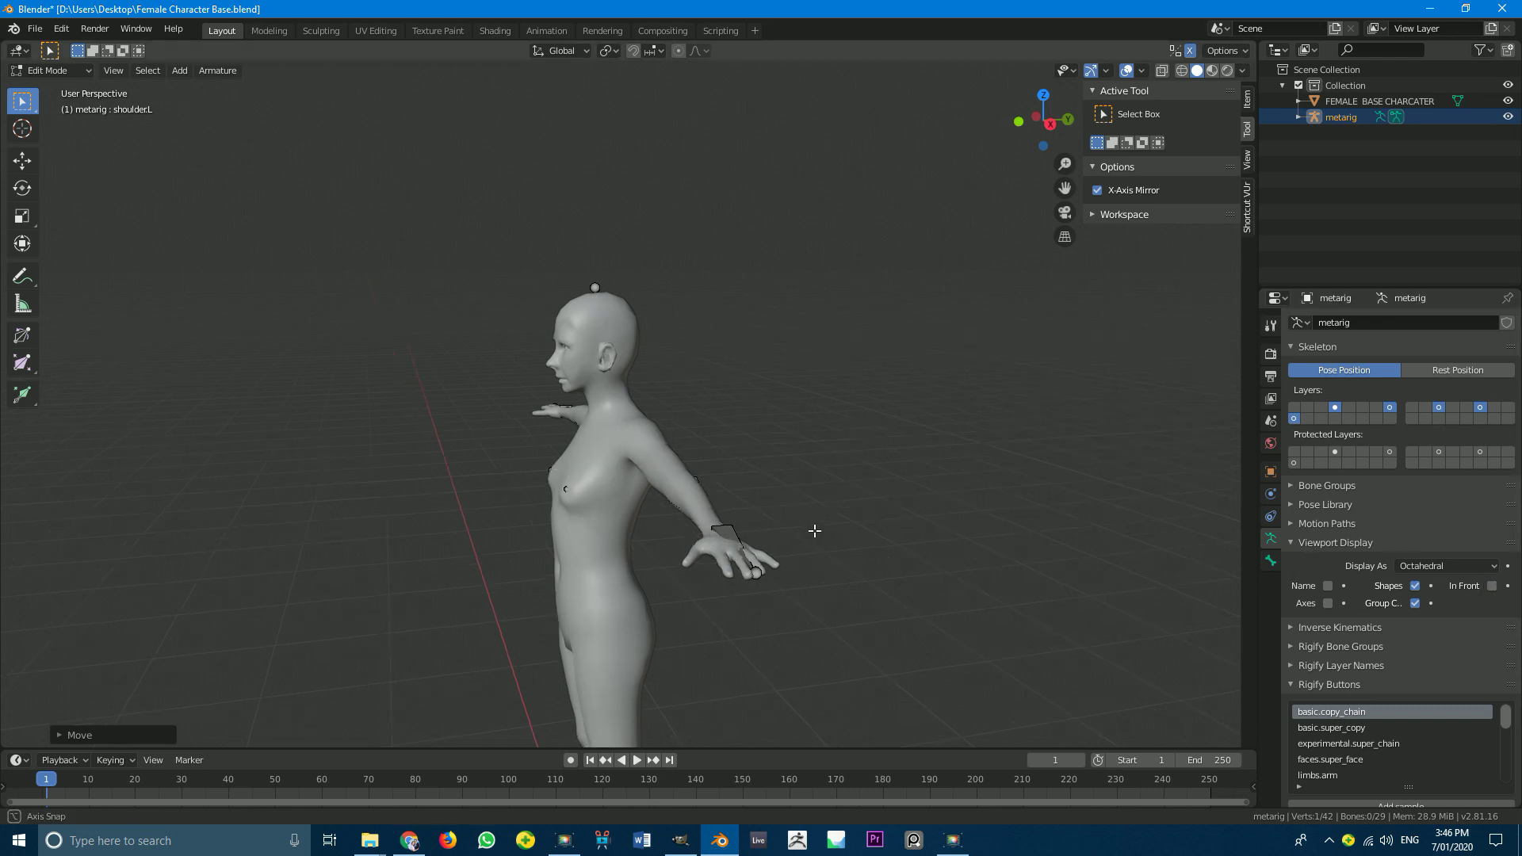
pyautogui.moveTo(713, 539); pyautogui.dragTo(619, 413, button='middle')
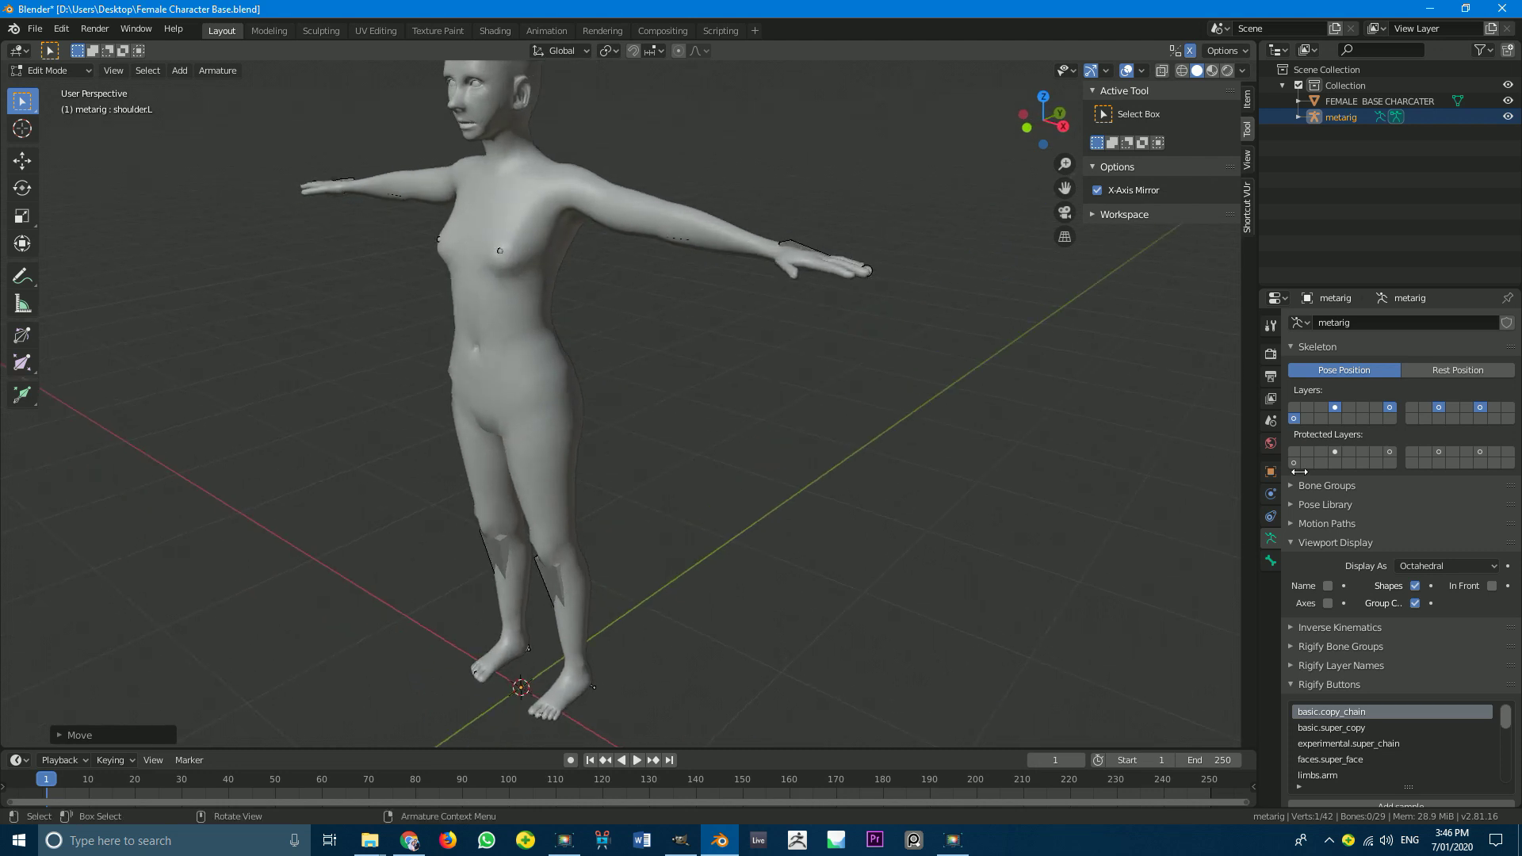
pyautogui.click(1492, 586)
# Step: In the top view, adjust the tip joint of the left hand bone at the mesh's fingertips
pyautogui.moveTo(730, 415); pyautogui.dragTo(764, 454, button='middle')
pyautogui.scroll(4, 853, 360)
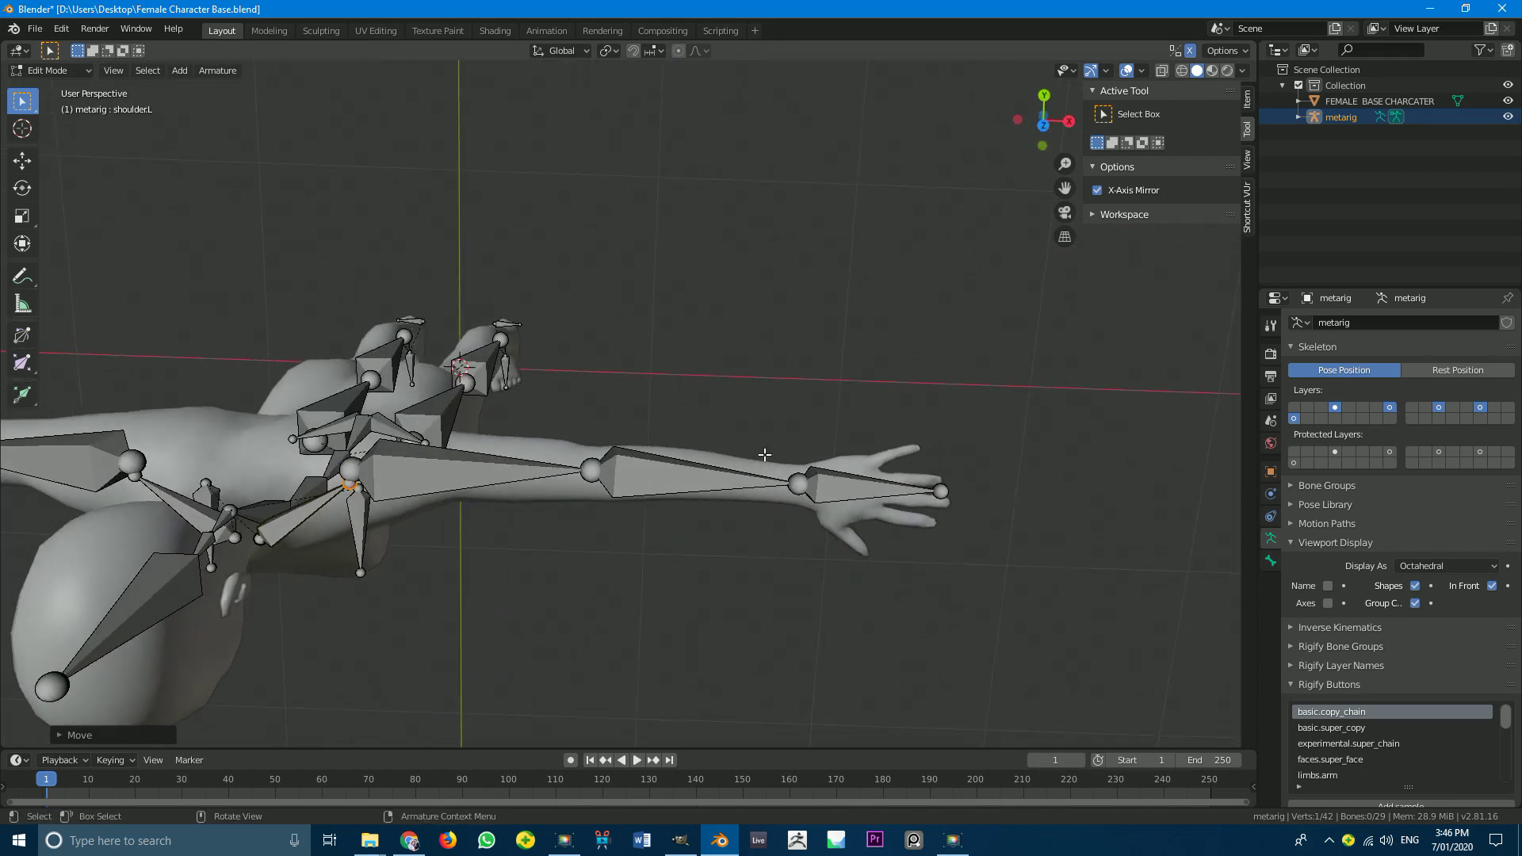
pyautogui.press('KP_7')
pyautogui.scroll(2, 965, 469)
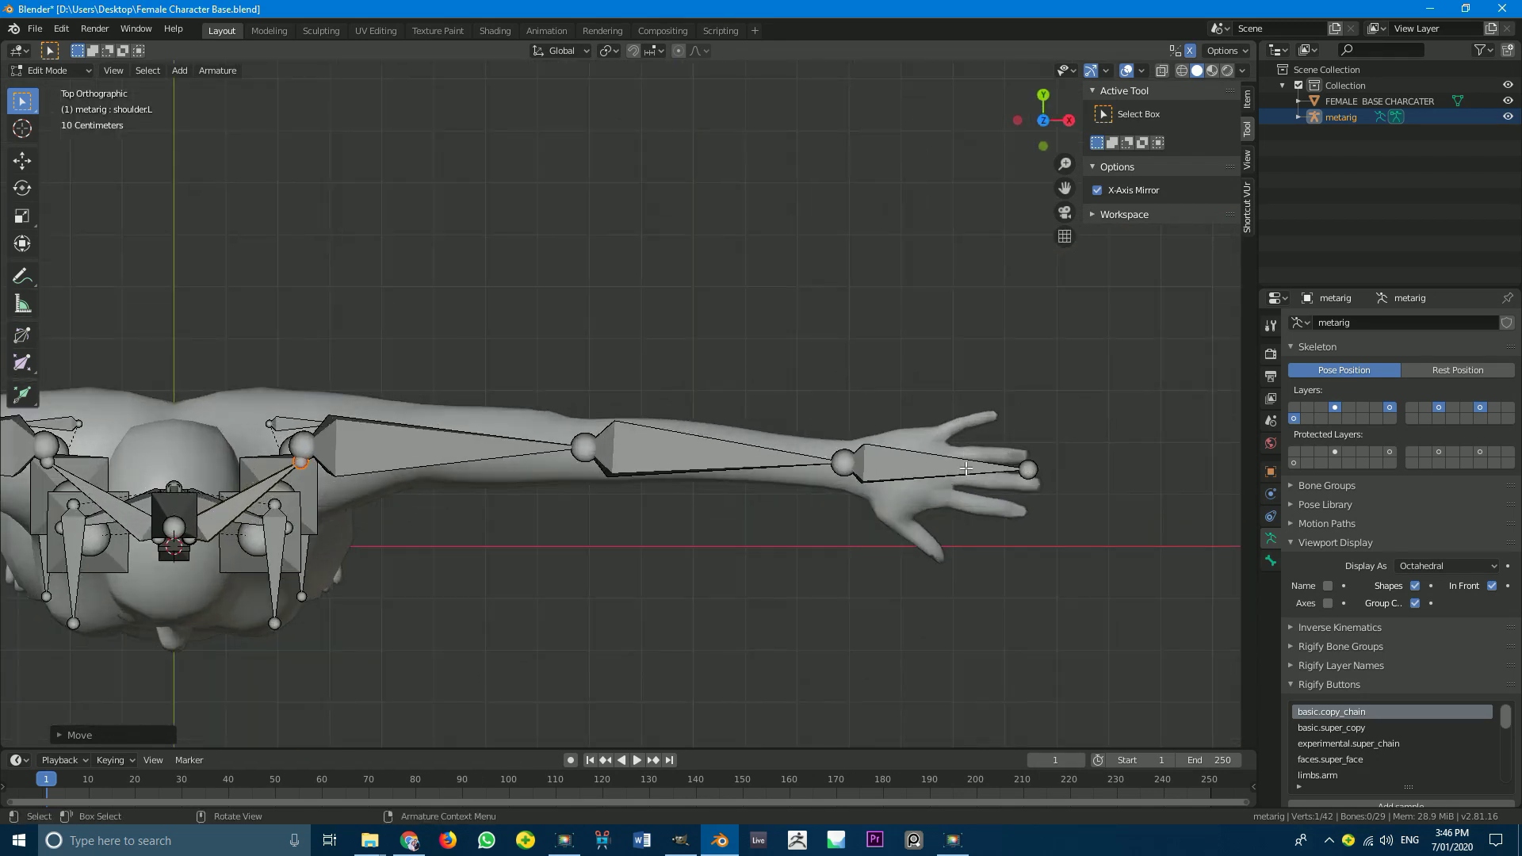
pyautogui.click(1029, 469)
pyautogui.scroll(-5, 547, 547)
pyautogui.keyDown('shift'); pyautogui.moveTo(547, 547); pyautogui.dragTo(617, 420, button='middle'); pyautogui.keyUp('shift')
pyautogui.scroll(2, 642, 465)
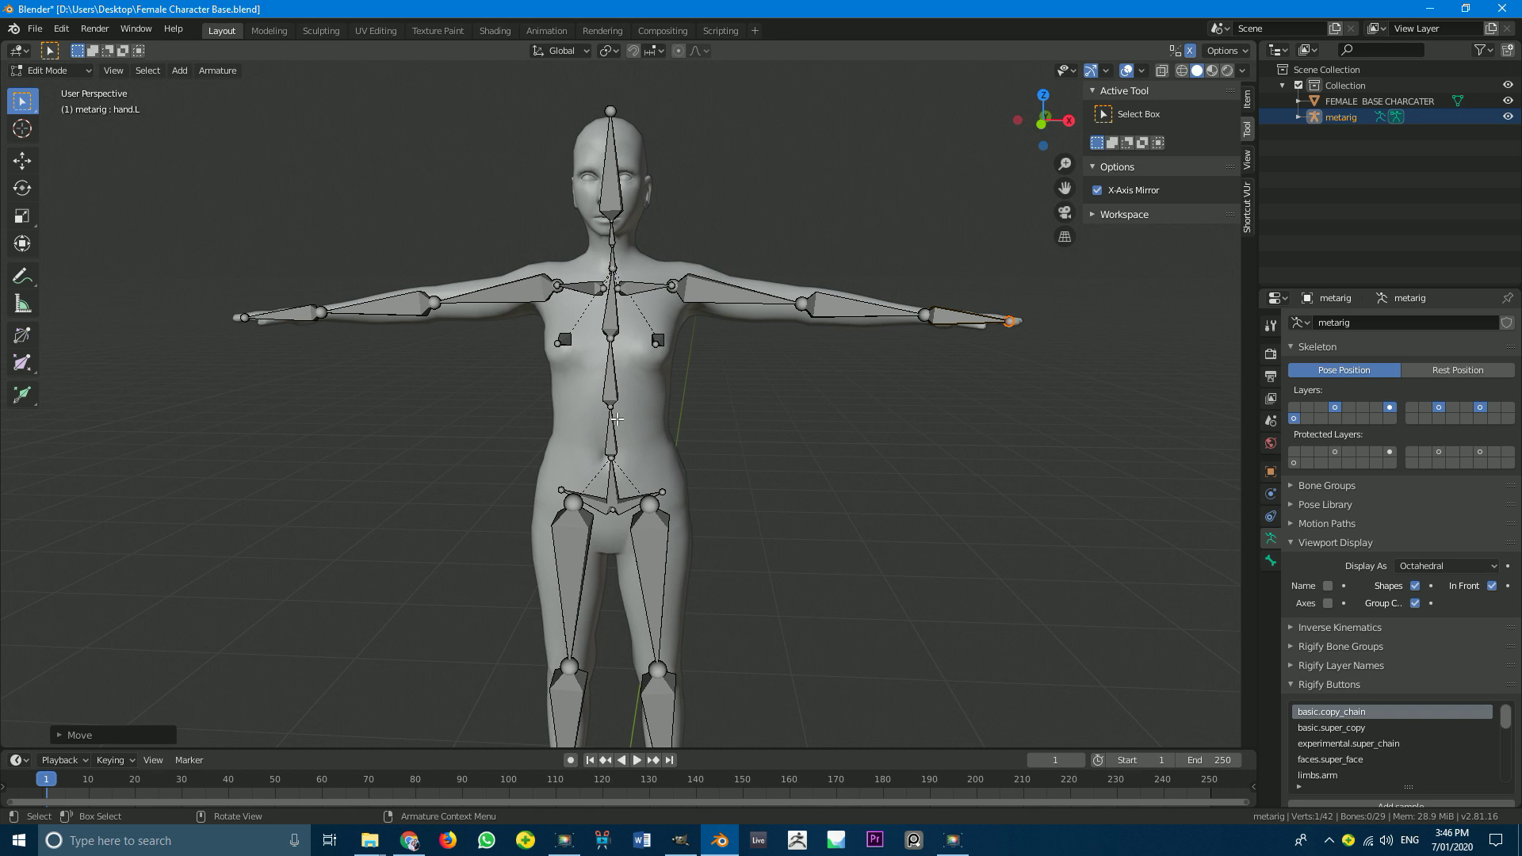
# Step: Switch the armature to Object Mode and, in the front view, clear the selection and reselect the meta-rig
pyautogui.keyDown('shift'); pyautogui.moveTo(595, 433); pyautogui.dragTo(635, 514, button='middle'); pyautogui.keyUp('shift')
pyautogui.moveTo(647, 404); pyautogui.dragTo(656, 392, button='middle')
pyautogui.click(49, 69)
pyautogui.click(41, 96)
pyautogui.press('KP_1')
pyautogui.scroll(-3, 654, 371)
pyautogui.keyDown('shift'); pyautogui.moveTo(760, 375); pyautogui.dragTo(752, 341, button='middle'); pyautogui.keyUp('shift')
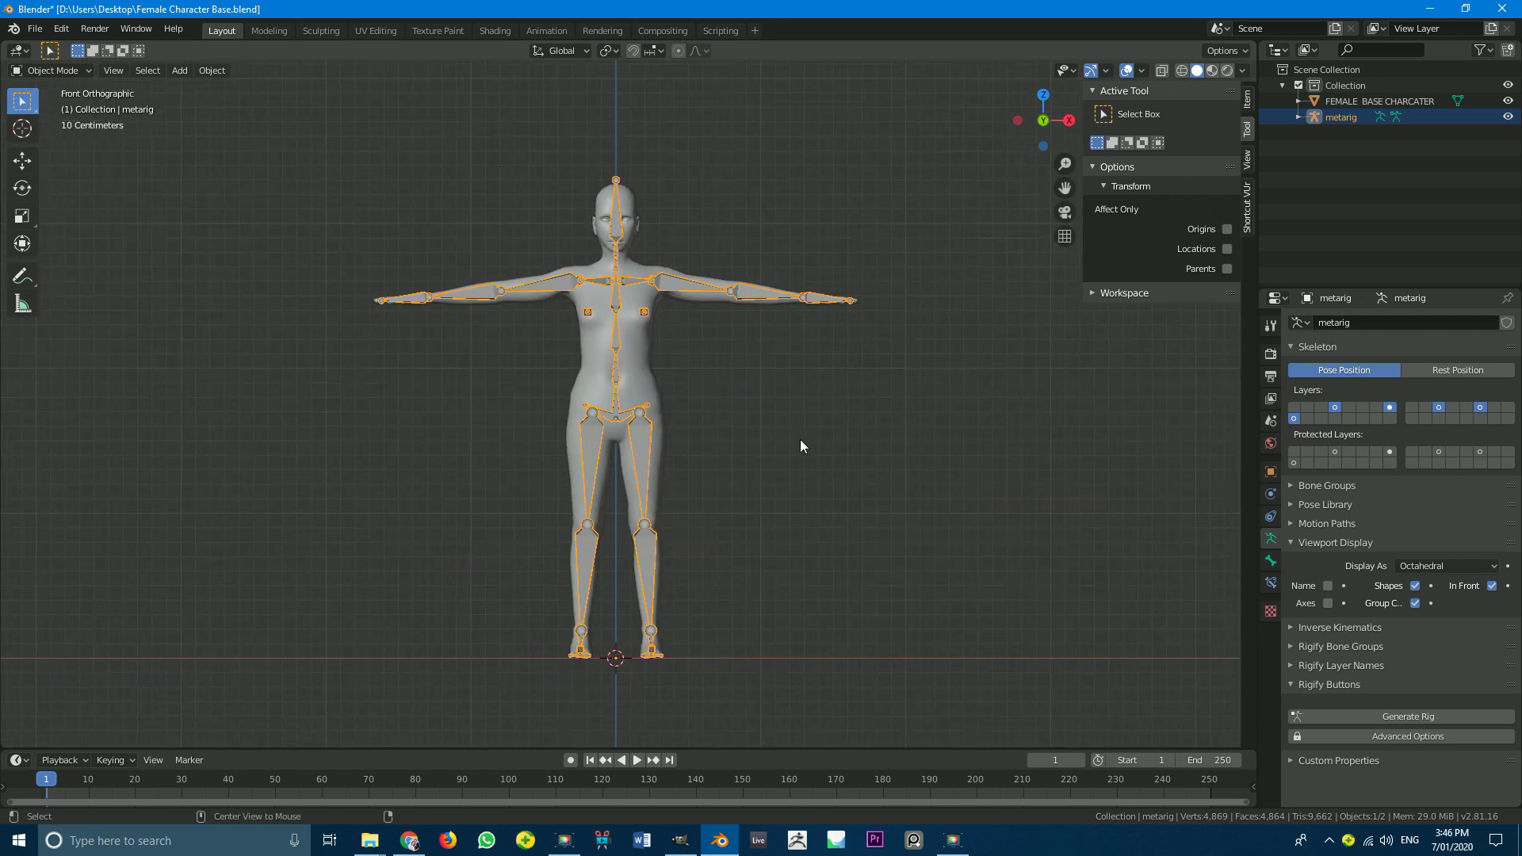
pyautogui.hotkey('alt', 'a')
pyautogui.click(663, 279)
pyautogui.scroll(2, 662, 305)
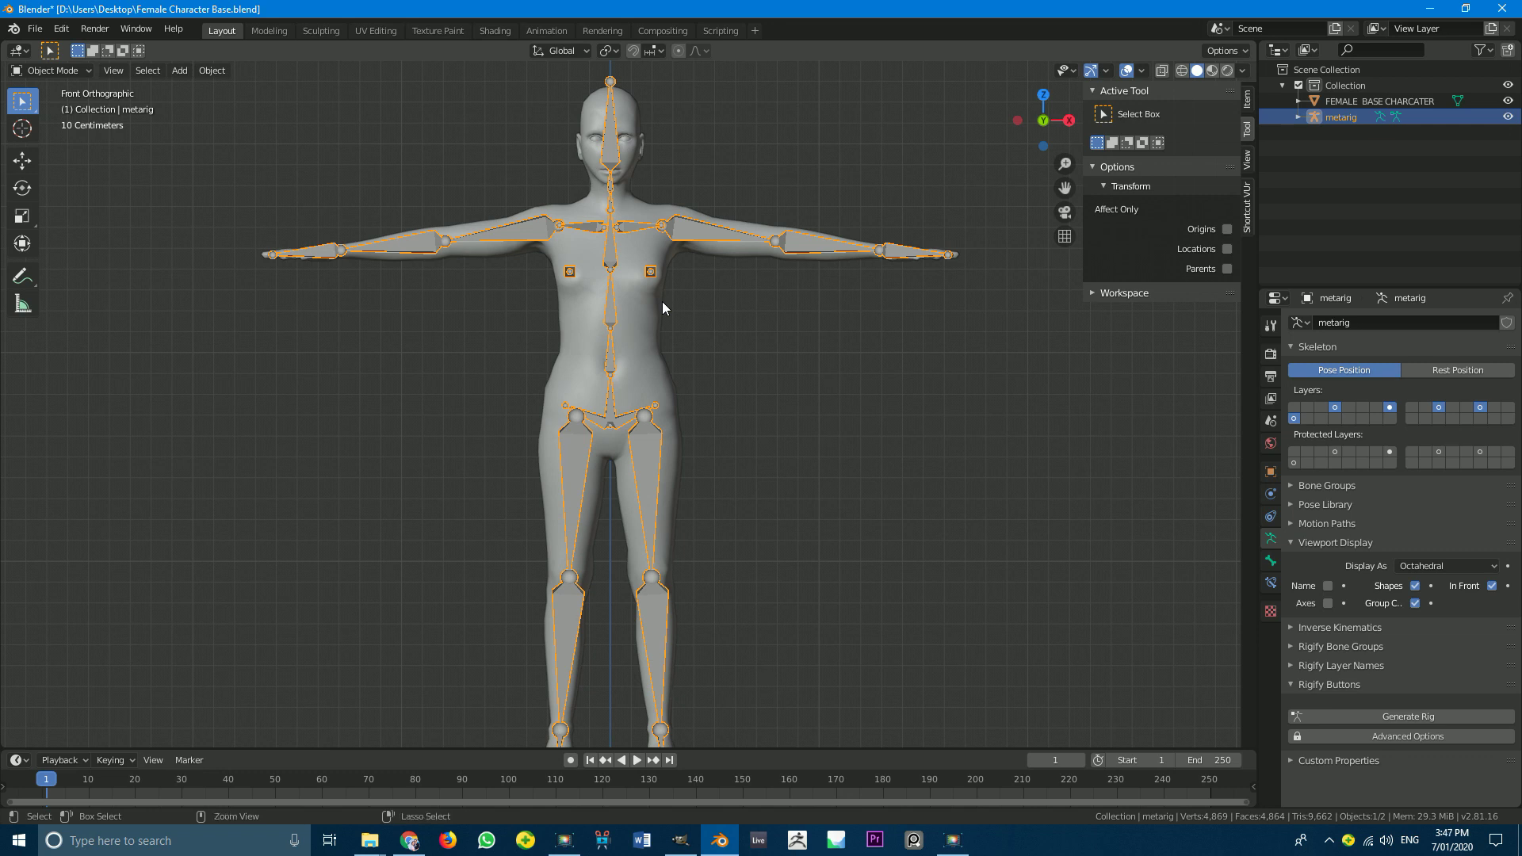
# Step: Apply the meta-rig's scale and generate the Rigify rig from it
pyautogui.hotkey('ctrl', 'a')
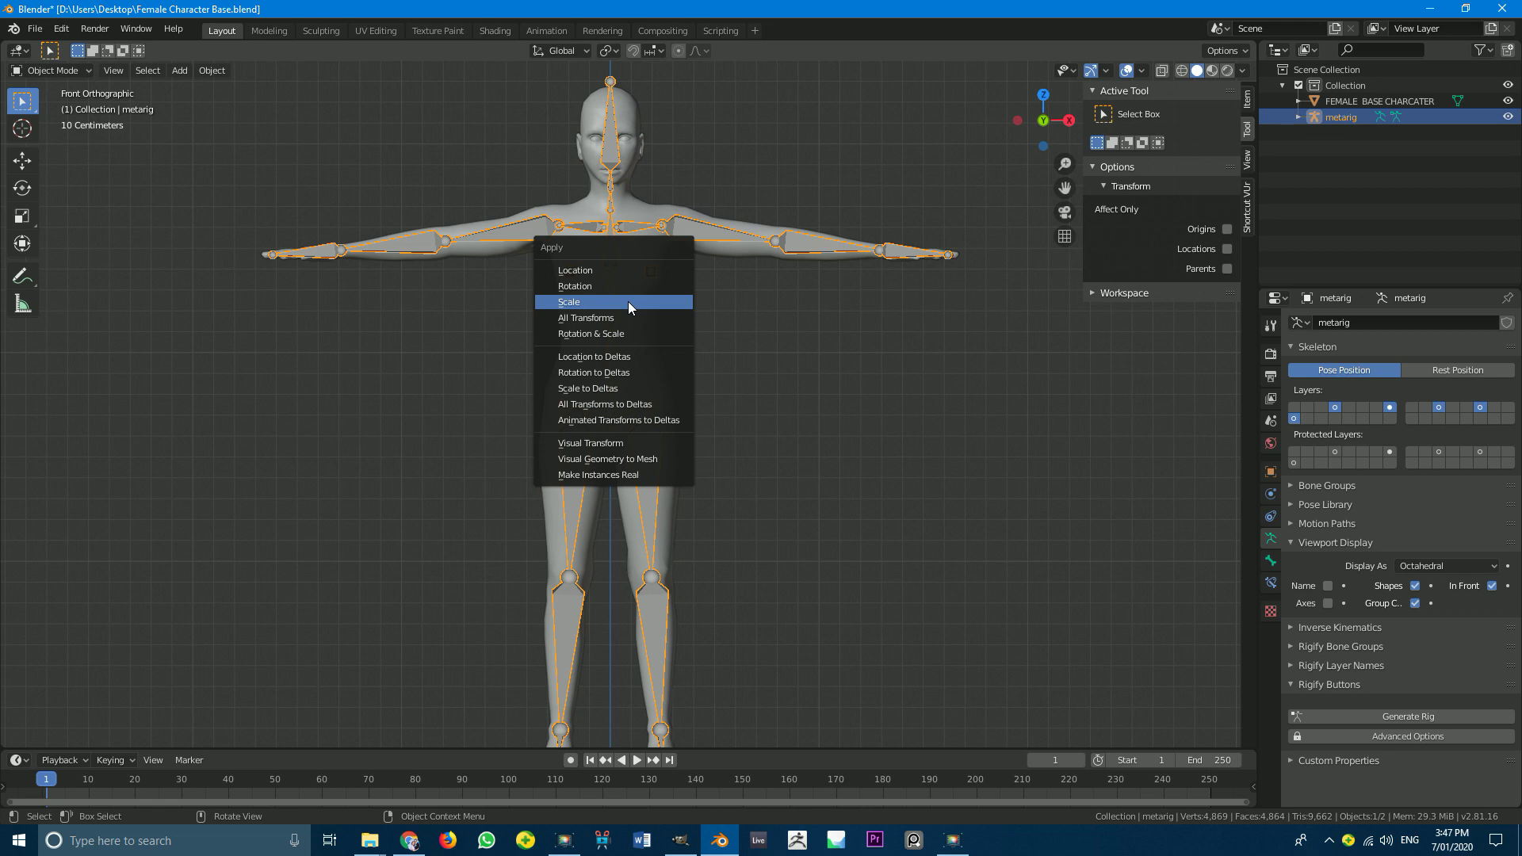
pyautogui.click(636, 302)
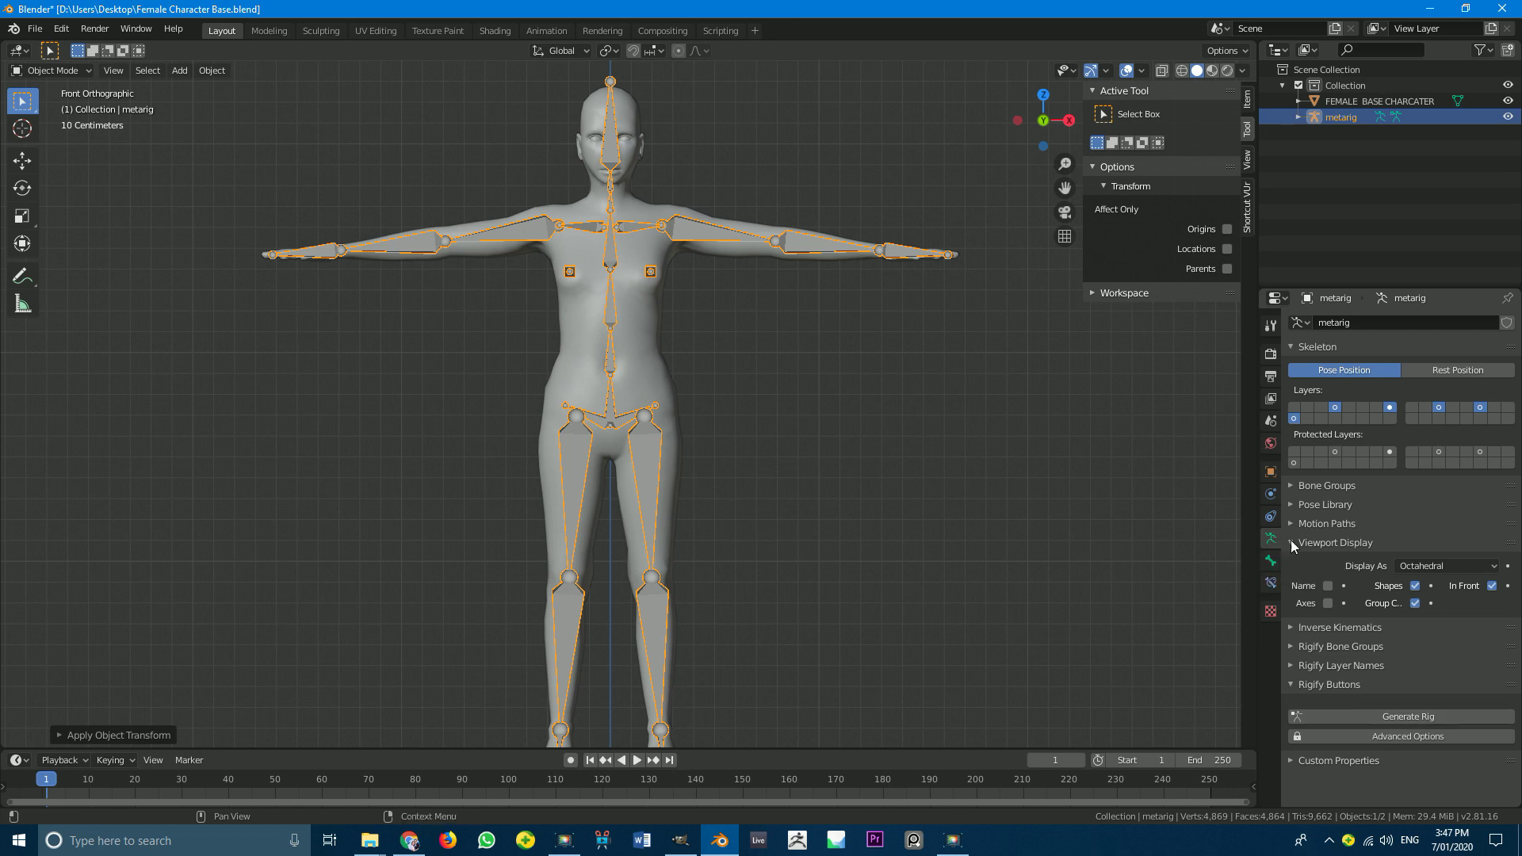
pyautogui.click(1311, 682)
pyautogui.click(1312, 683)
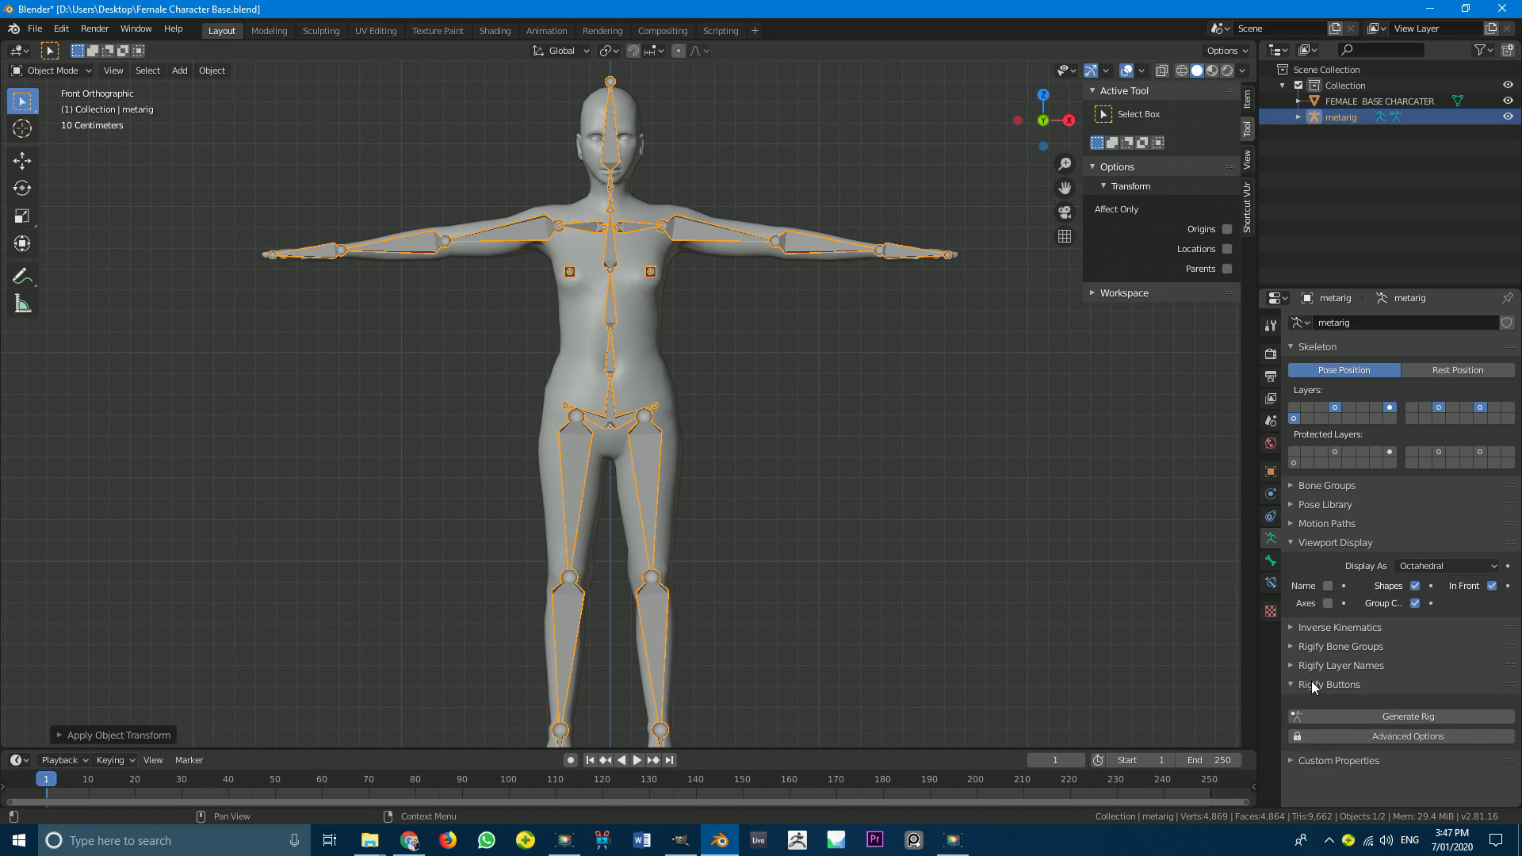
pyautogui.click(1401, 716)
pyautogui.scroll(-3, 784, 425)
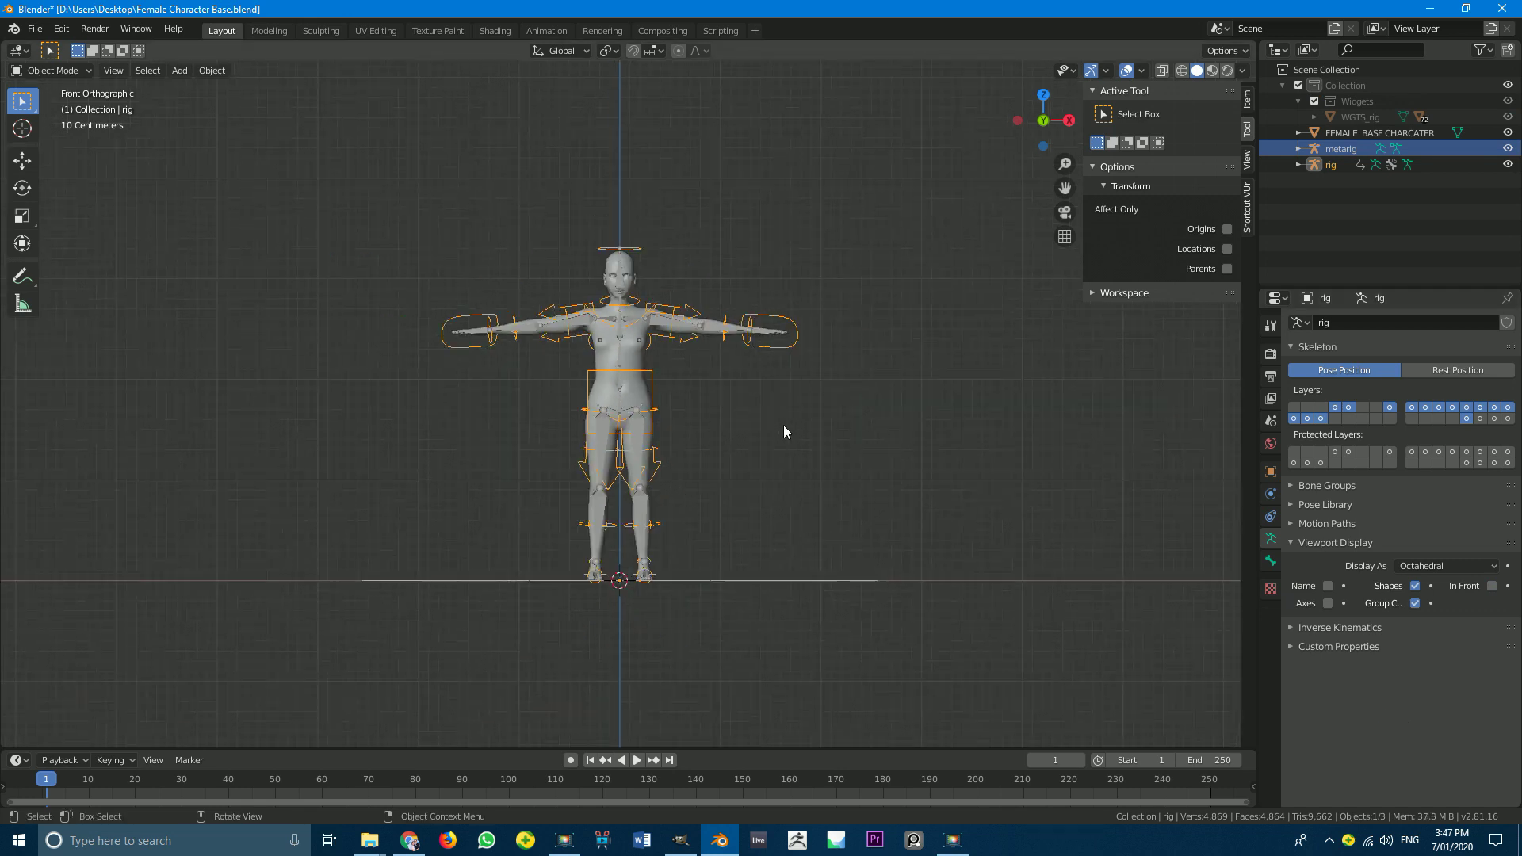
# Step: Examine the generated rig's control shapes around the body from several angles
pyautogui.moveTo(701, 384); pyautogui.dragTo(623, 440, button='middle')
pyautogui.scroll(4, 623, 441)
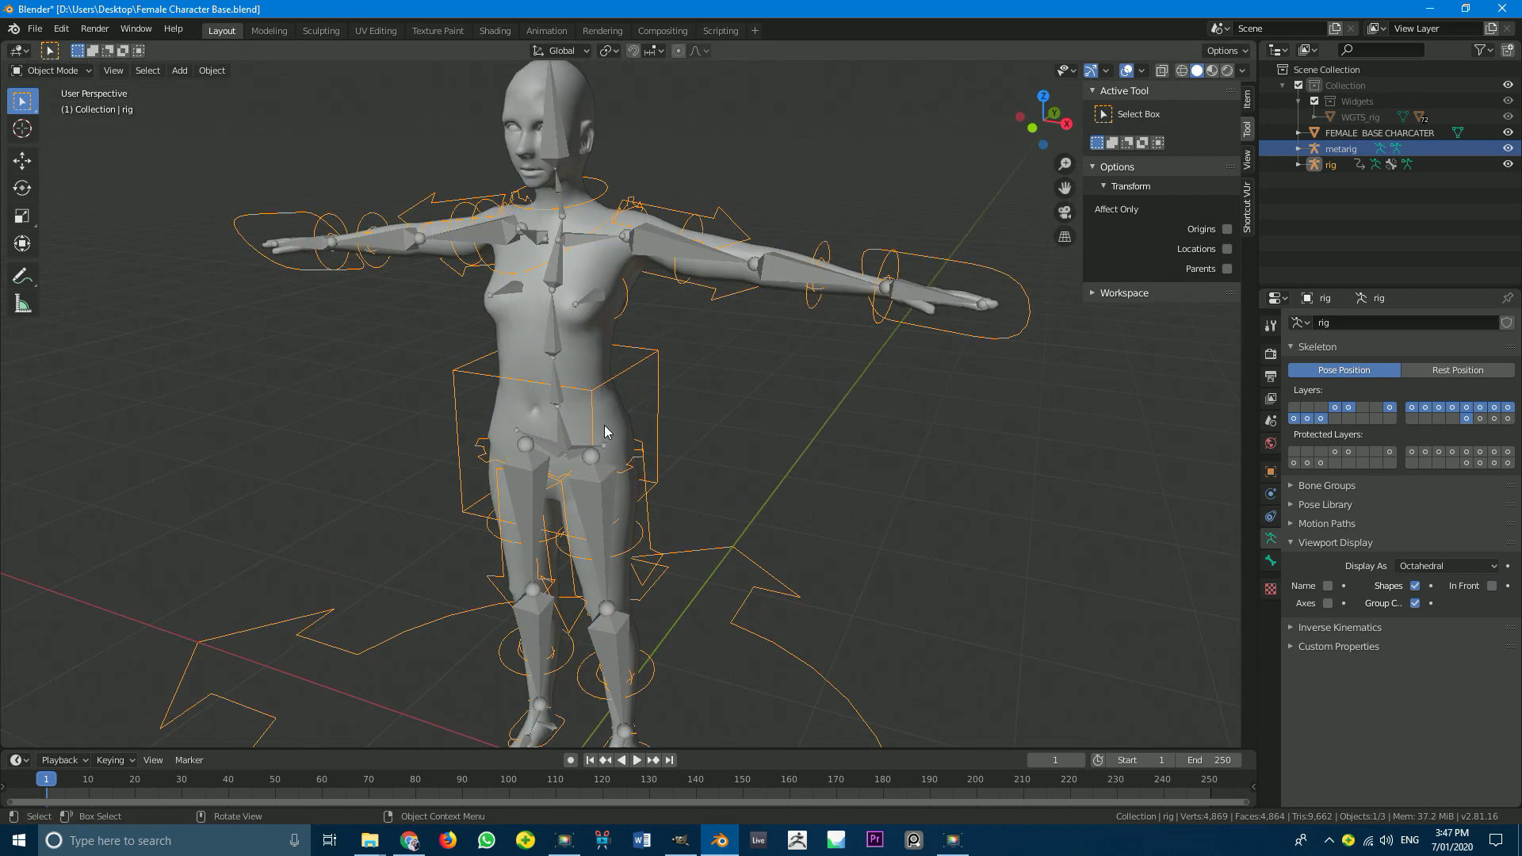
pyautogui.press('g')
pyautogui.rightClick(622, 361)
pyautogui.scroll(-3, 623, 356)
pyautogui.moveTo(581, 346); pyautogui.dragTo(641, 354, button='middle')
pyautogui.keyDown('shift'); pyautogui.moveTo(767, 375); pyautogui.dragTo(701, 348, button='middle'); pyautogui.keyUp('shift')
pyautogui.scroll(1, 700, 349)
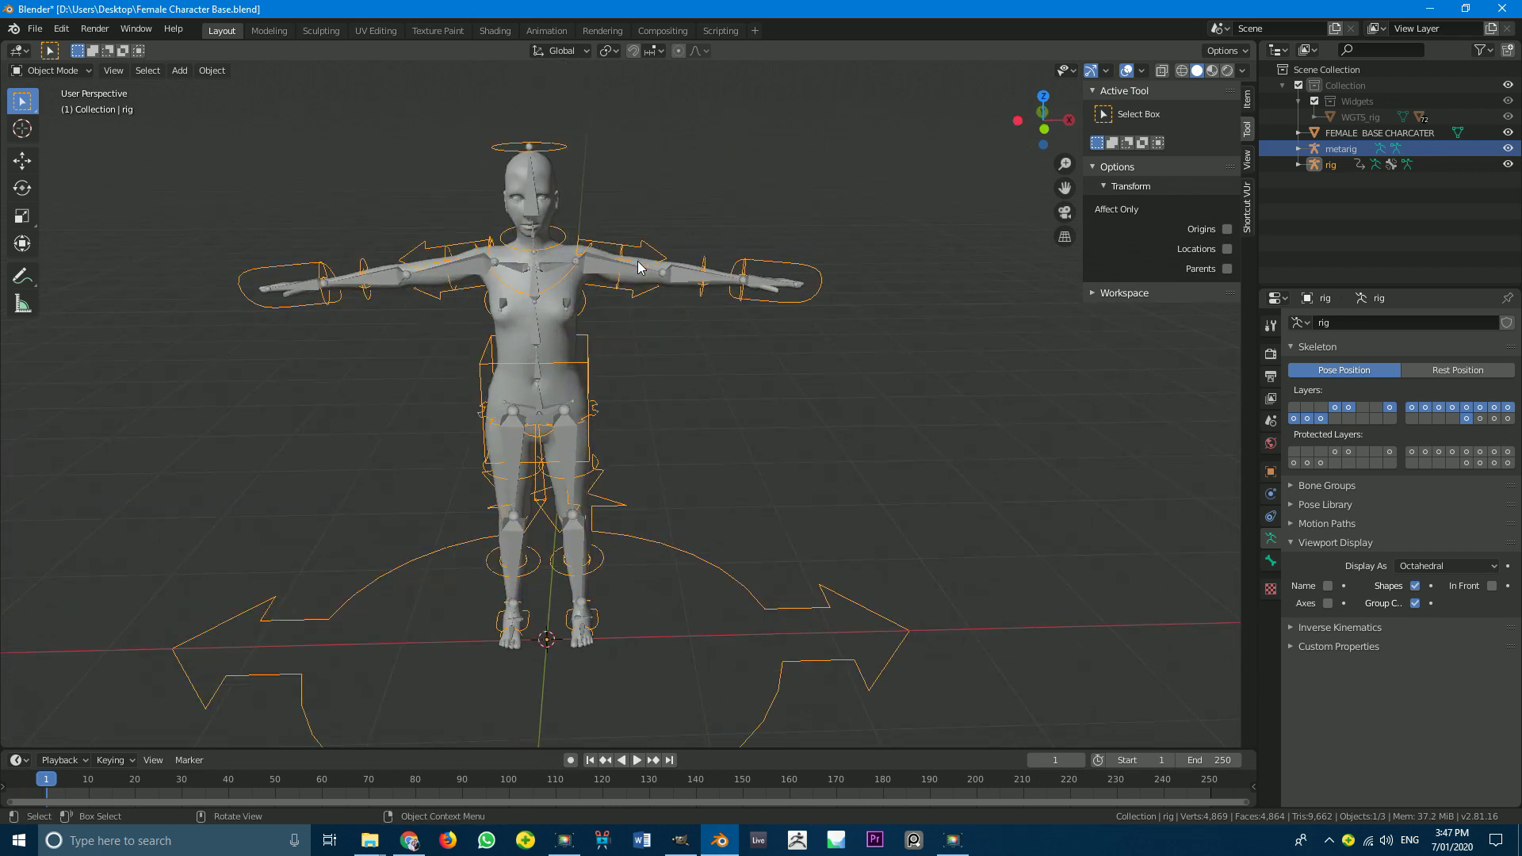
pyautogui.scroll(2, 601, 266)
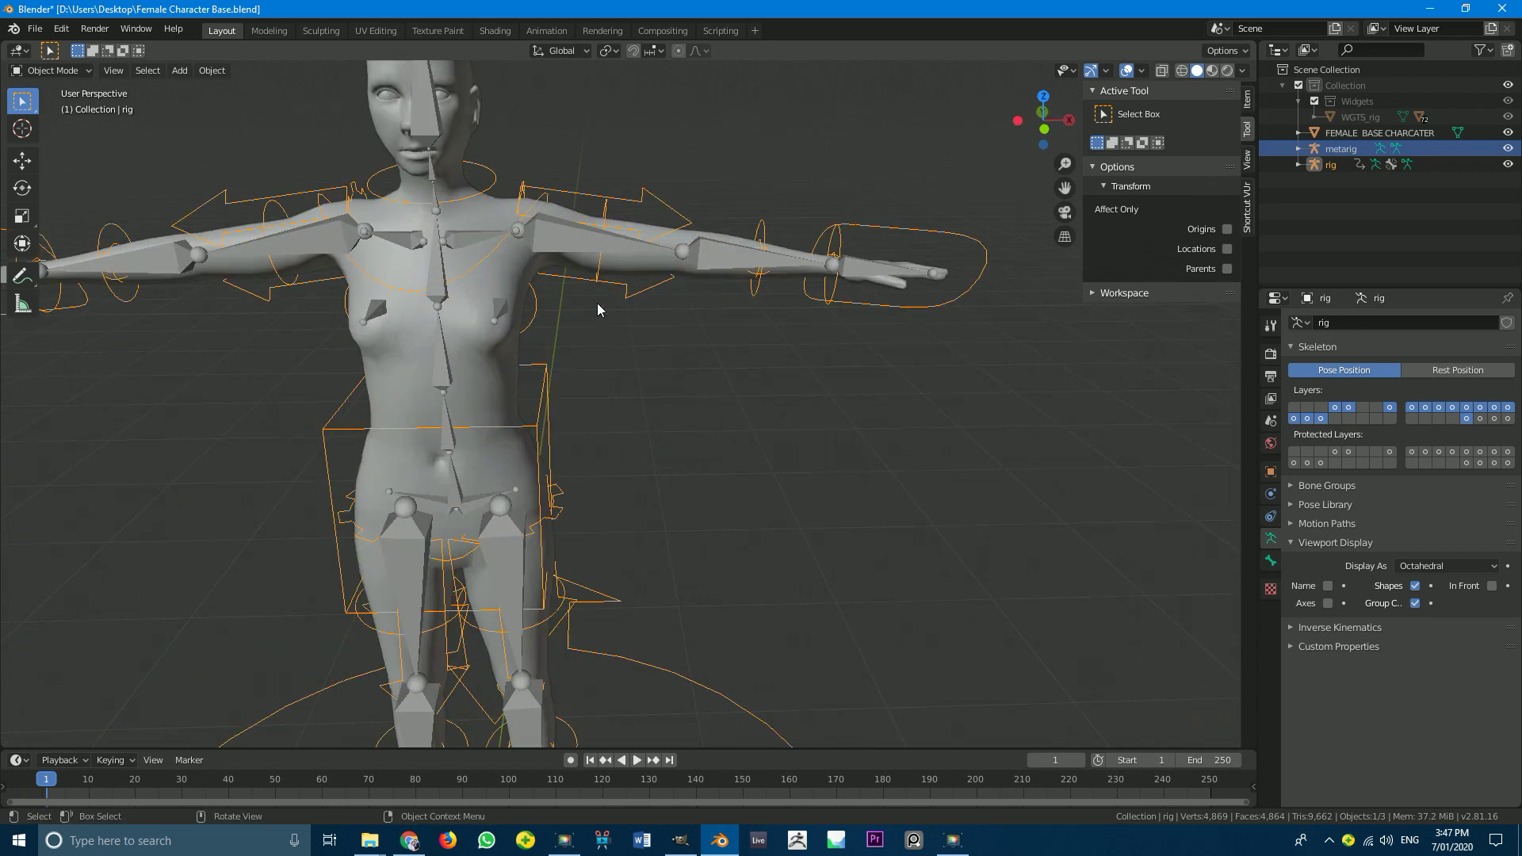
# Step: Select the original meta-rig and hide it, leaving the generated rig and the mesh displayed
pyautogui.click(548, 238)
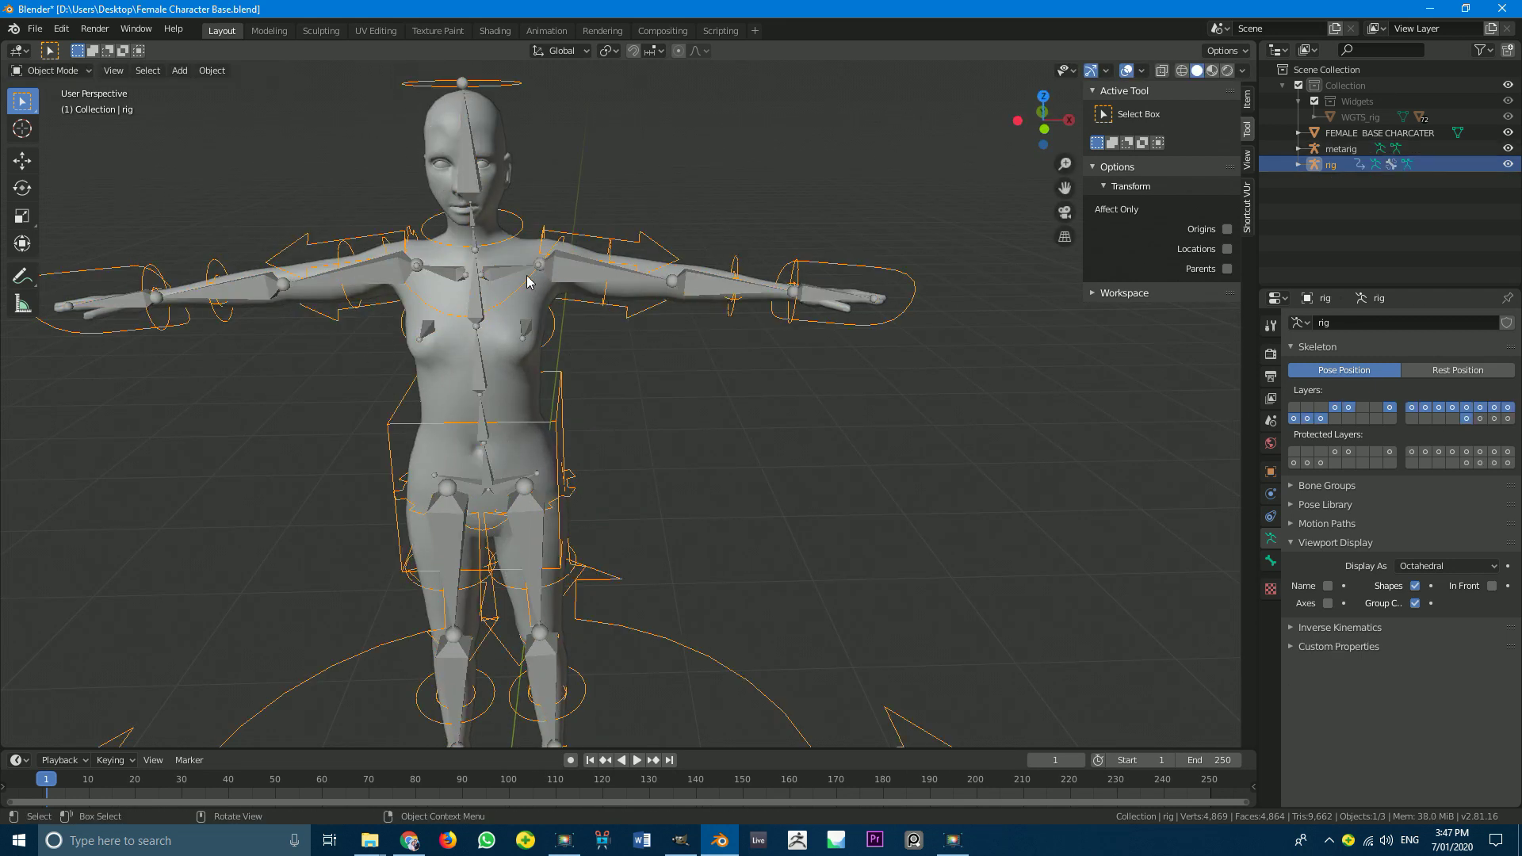
pyautogui.press('g')
pyautogui.press('Escape')
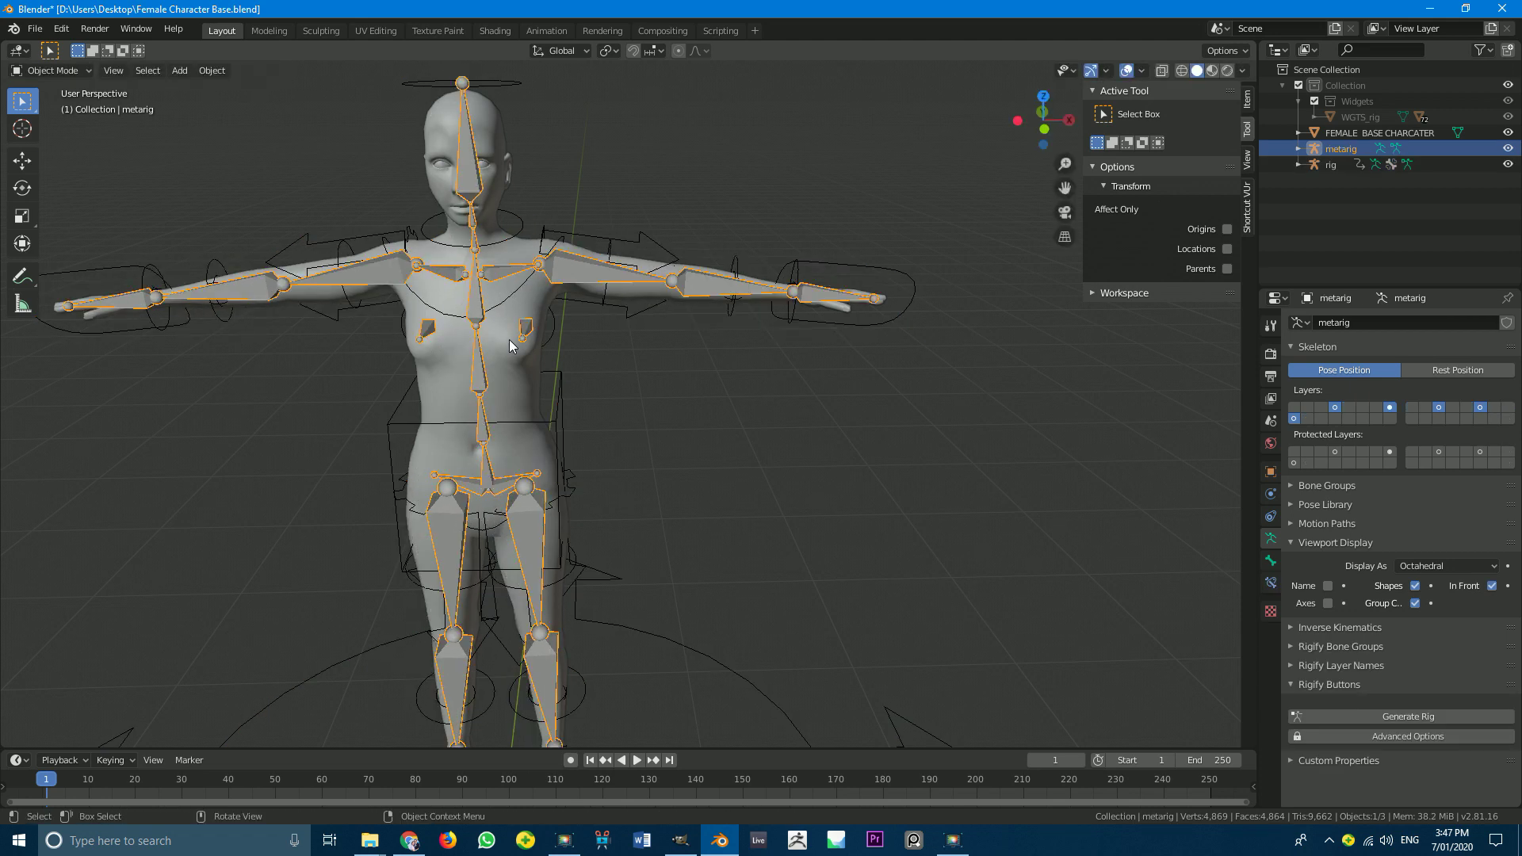
pyautogui.press('h')
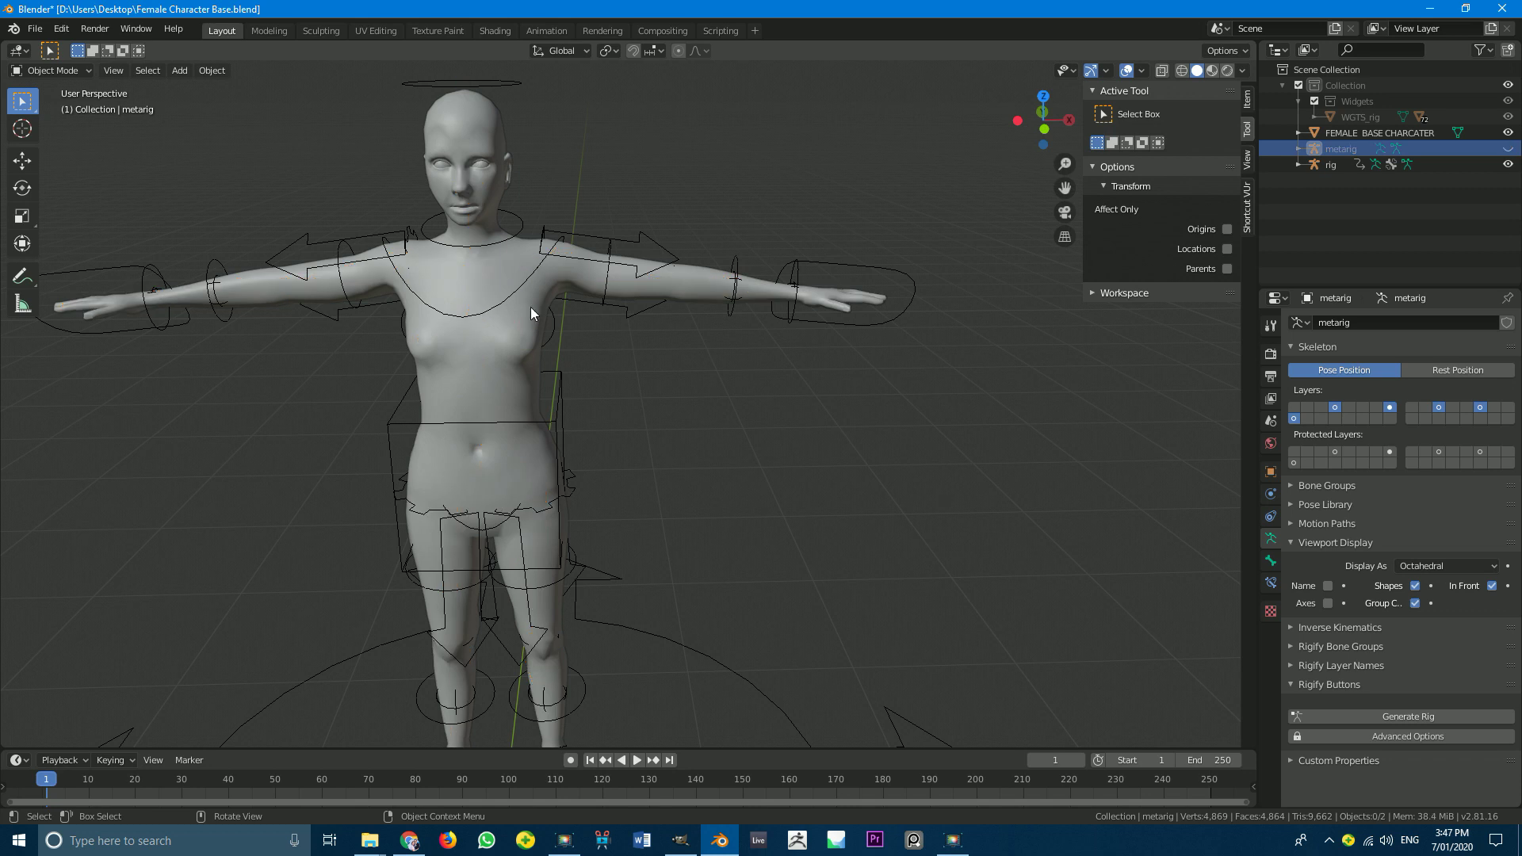
# Step: Select the generated rig and switch it to Pose Mode
pyautogui.click(602, 235)
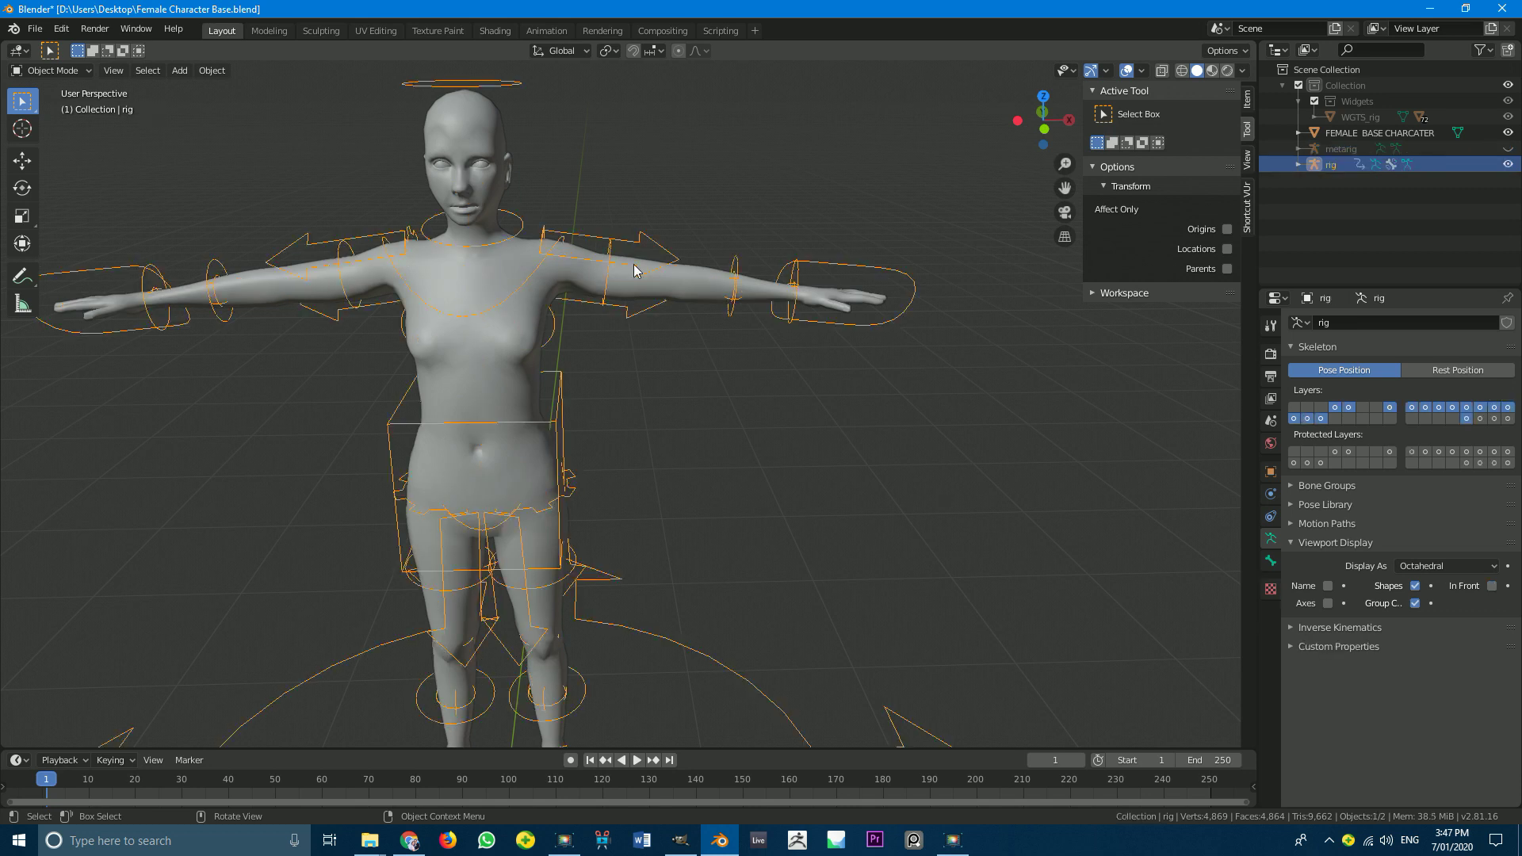
pyautogui.moveTo(602, 234); pyautogui.dragTo(587, 297, button='middle')
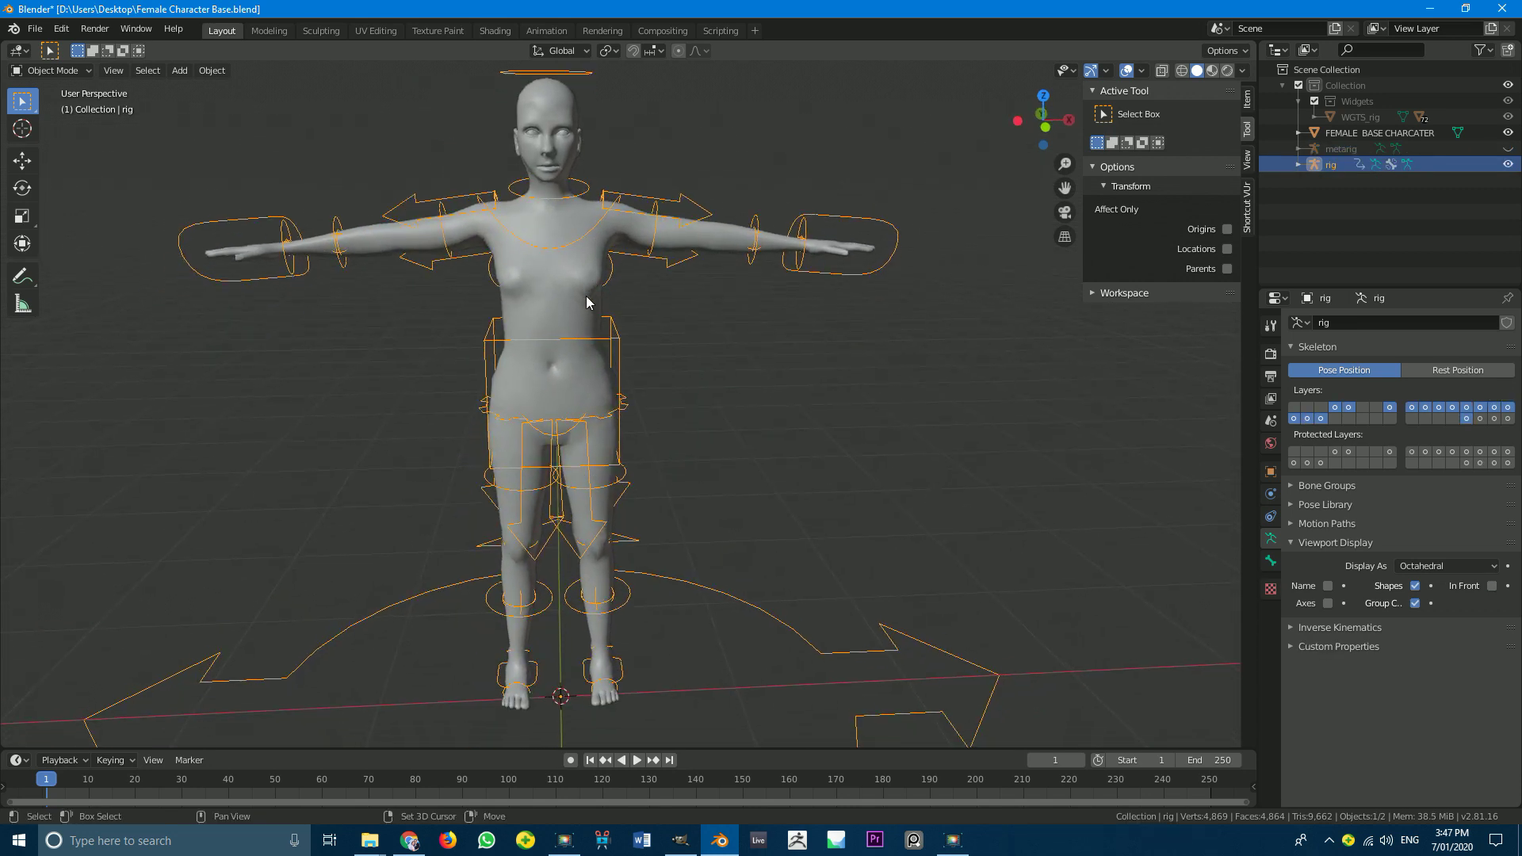
pyautogui.click(69, 71)
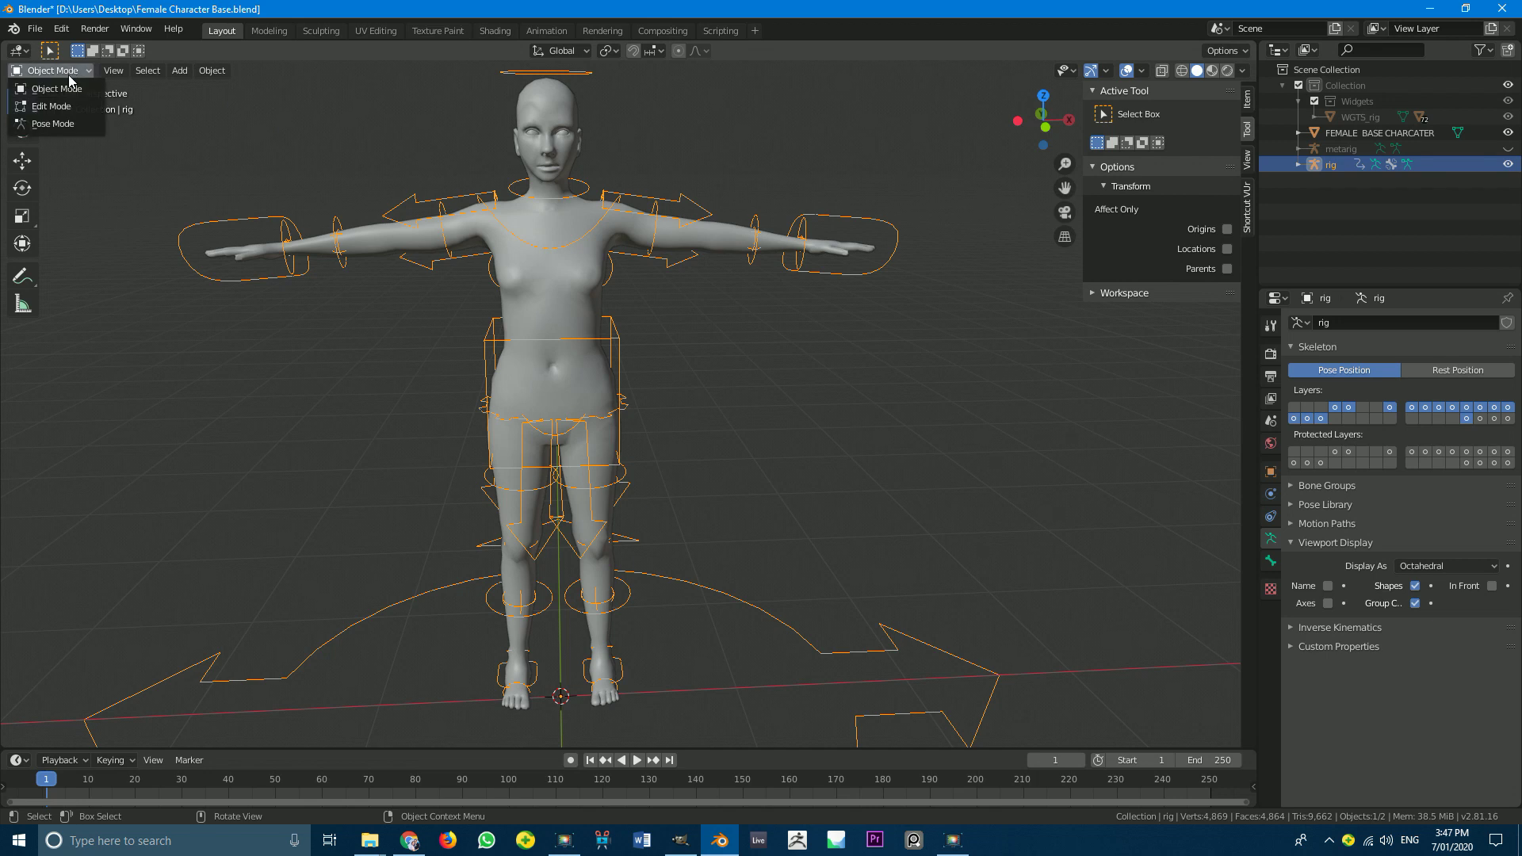
pyautogui.click(56, 123)
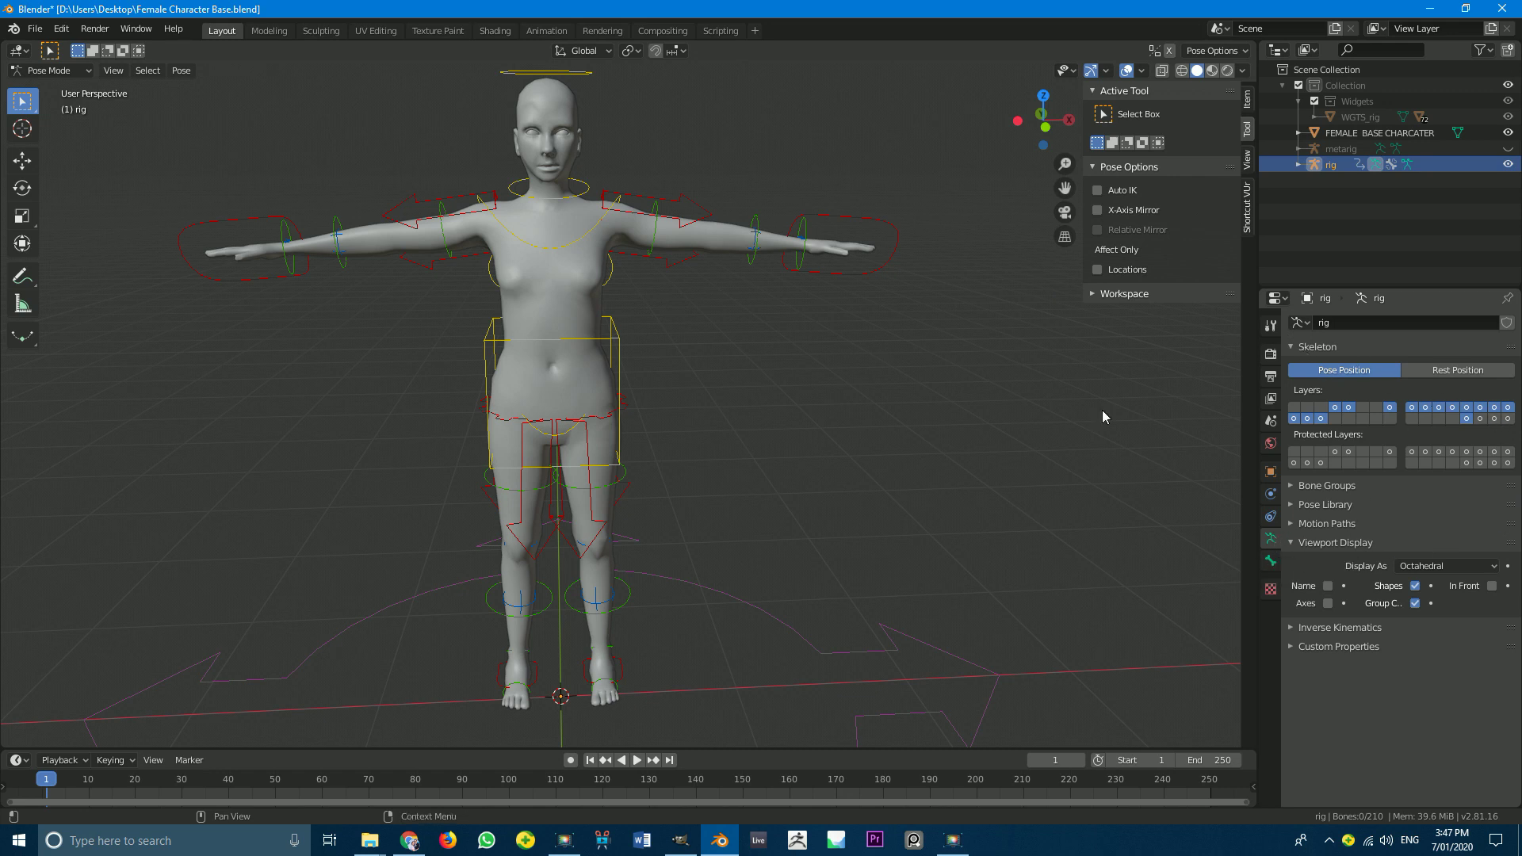
# Step: Select all of the rig's displayed control bones and hide them
pyautogui.moveTo(714, 392); pyautogui.dragTo(682, 432, button='middle')
pyautogui.press('a')
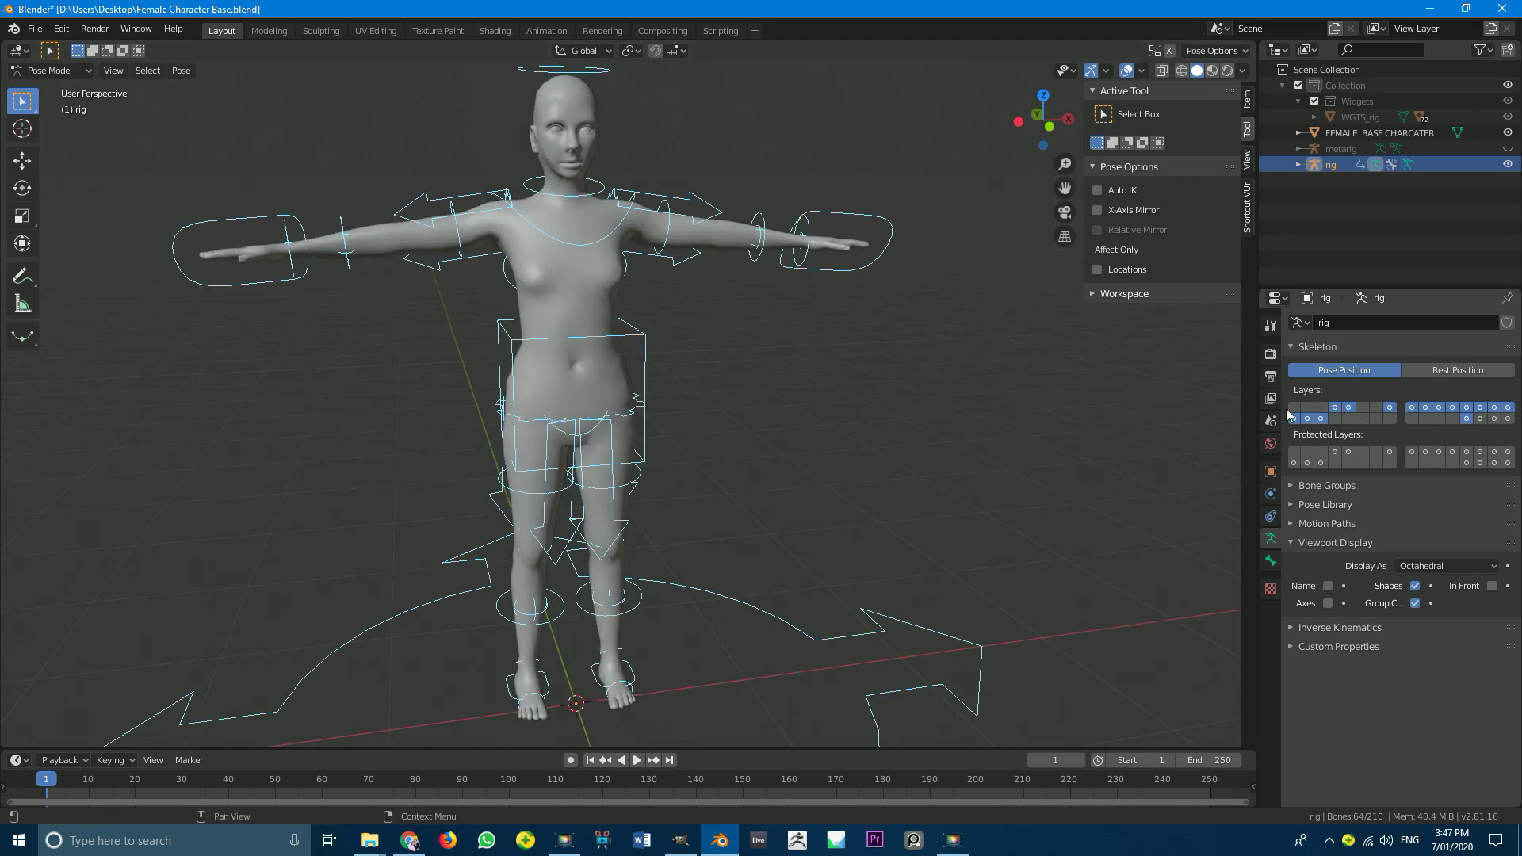
pyautogui.press('h')
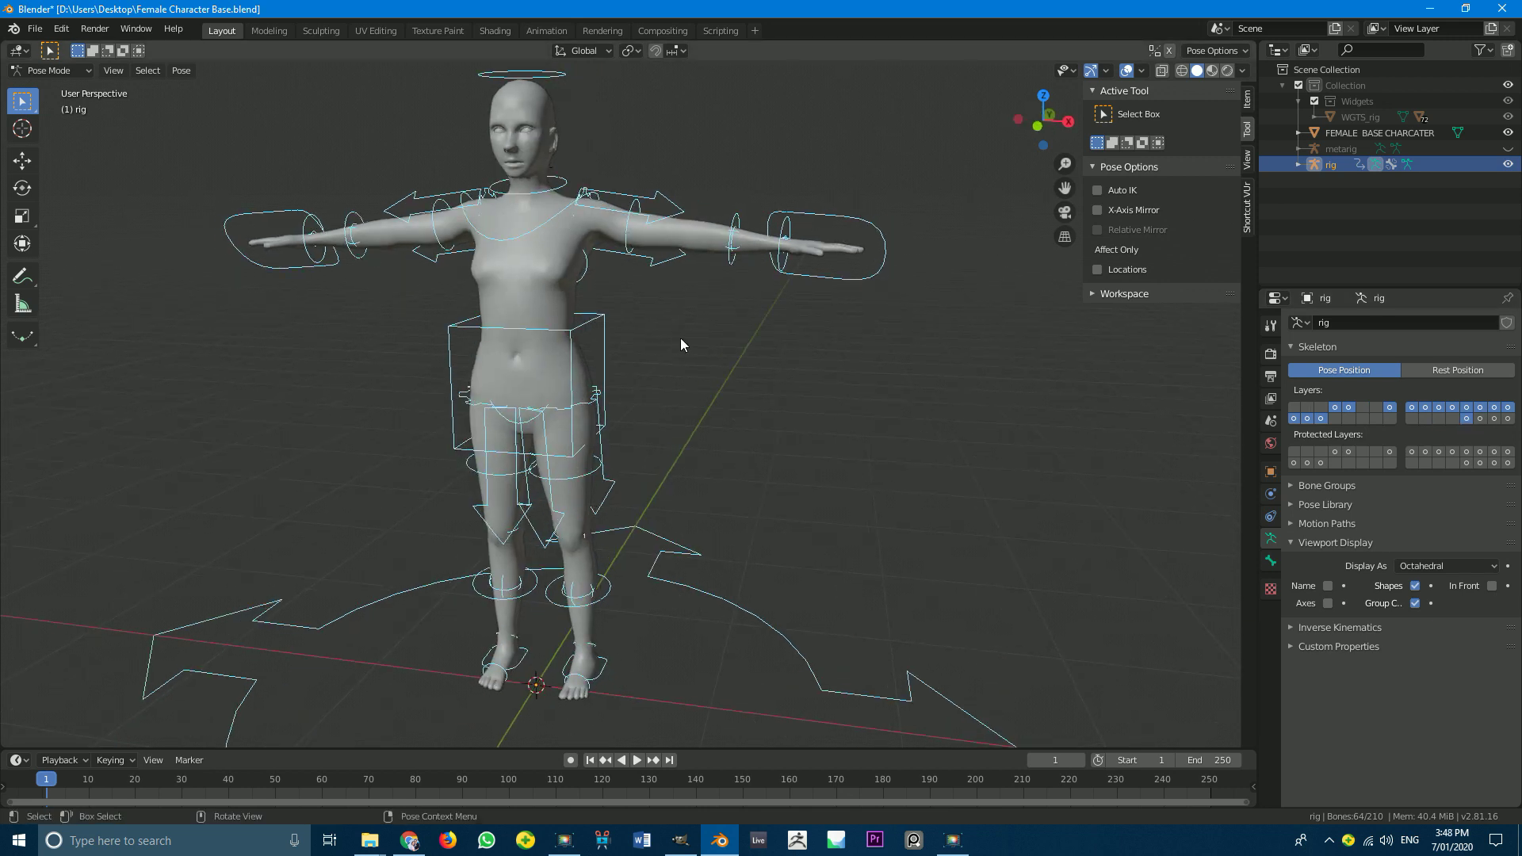
pyautogui.moveTo(679, 338); pyautogui.dragTo(717, 338, button='middle')
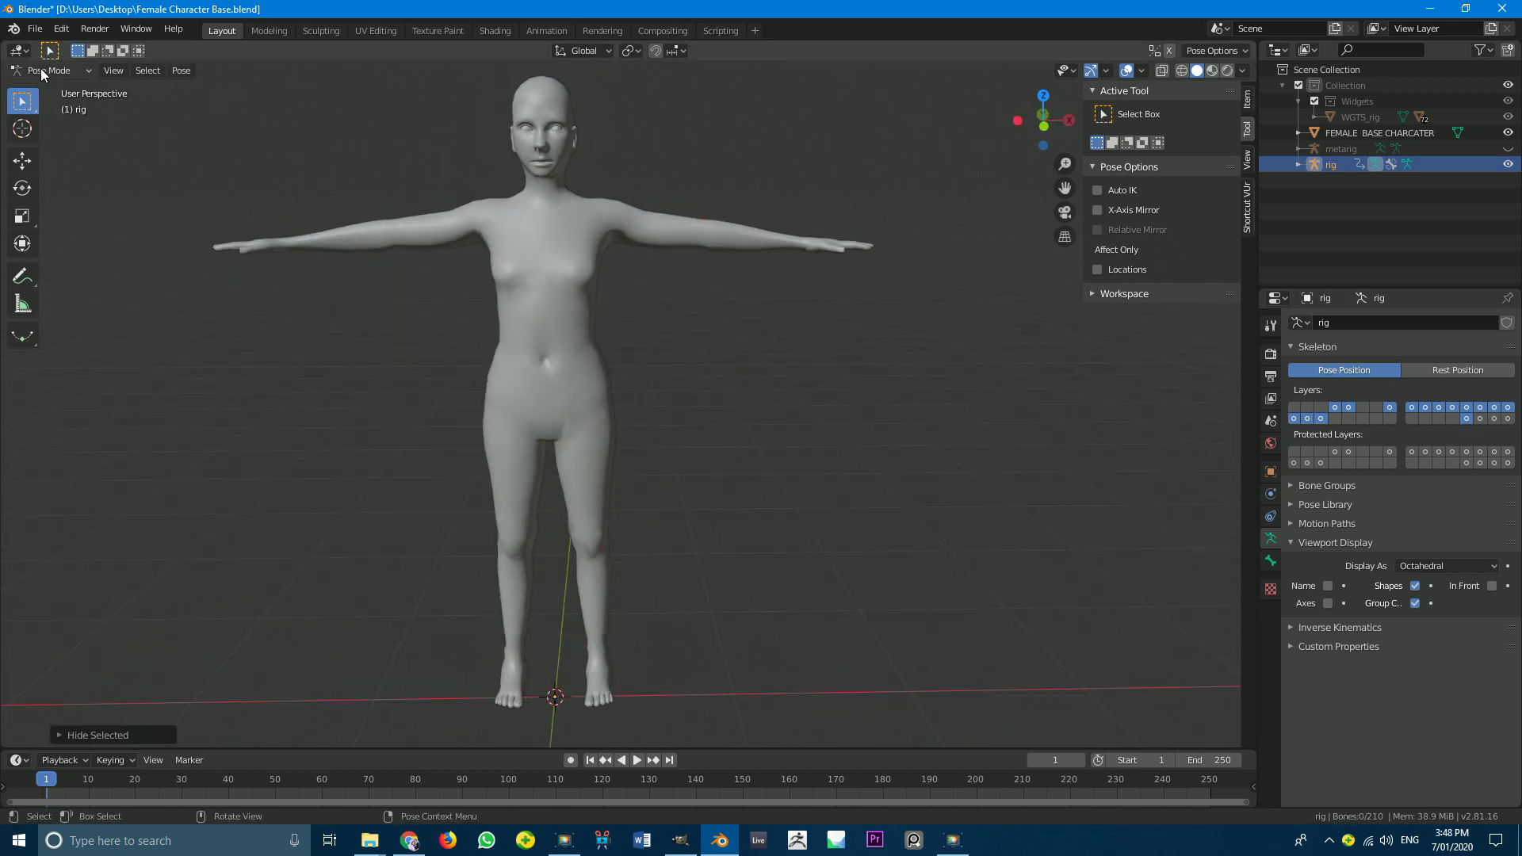
# Step: Show the rig's last armature layer, which holds the deform bones, and turn on In Front display
pyautogui.click(1509, 419)
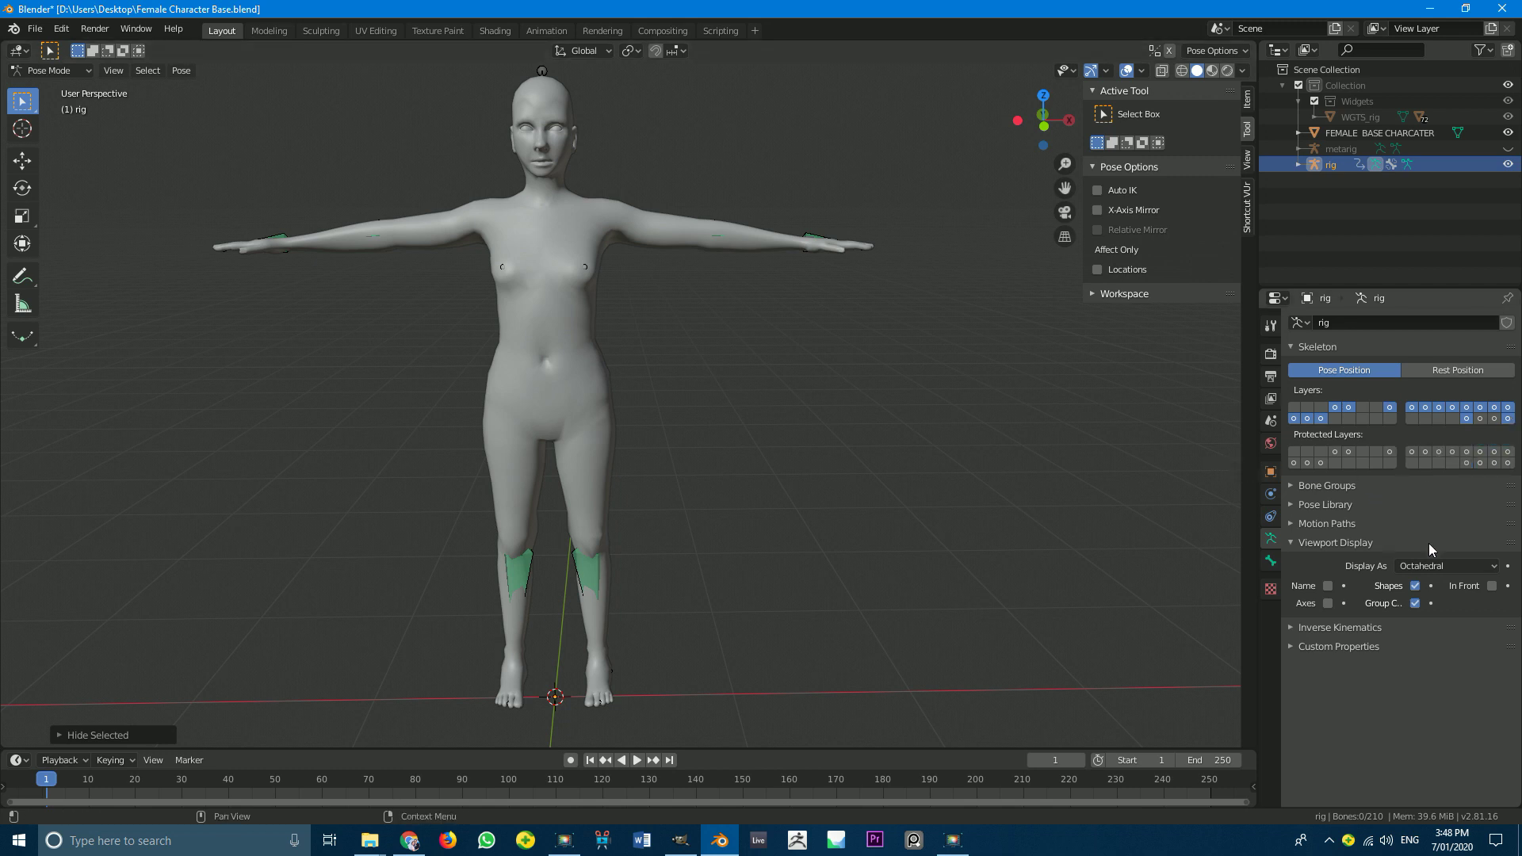
pyautogui.click(1495, 587)
pyautogui.moveTo(1145, 514); pyautogui.dragTo(712, 430, button='middle')
pyautogui.keyDown('shift'); pyautogui.click(1507, 419); pyautogui.keyUp('shift')
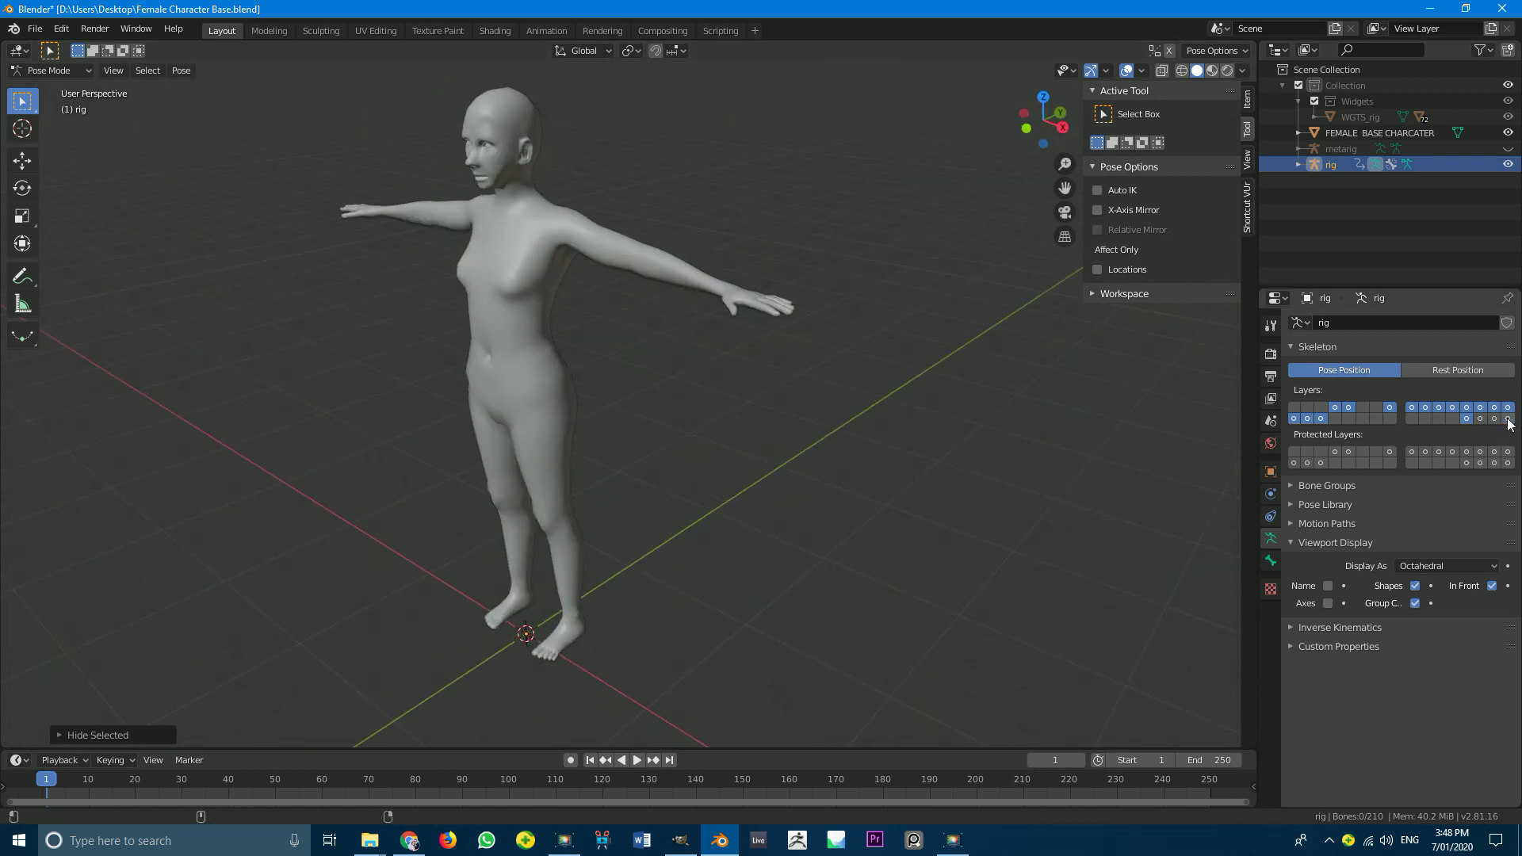
pyautogui.keyDown('shift'); pyautogui.click(1507, 420); pyautogui.keyUp('shift')
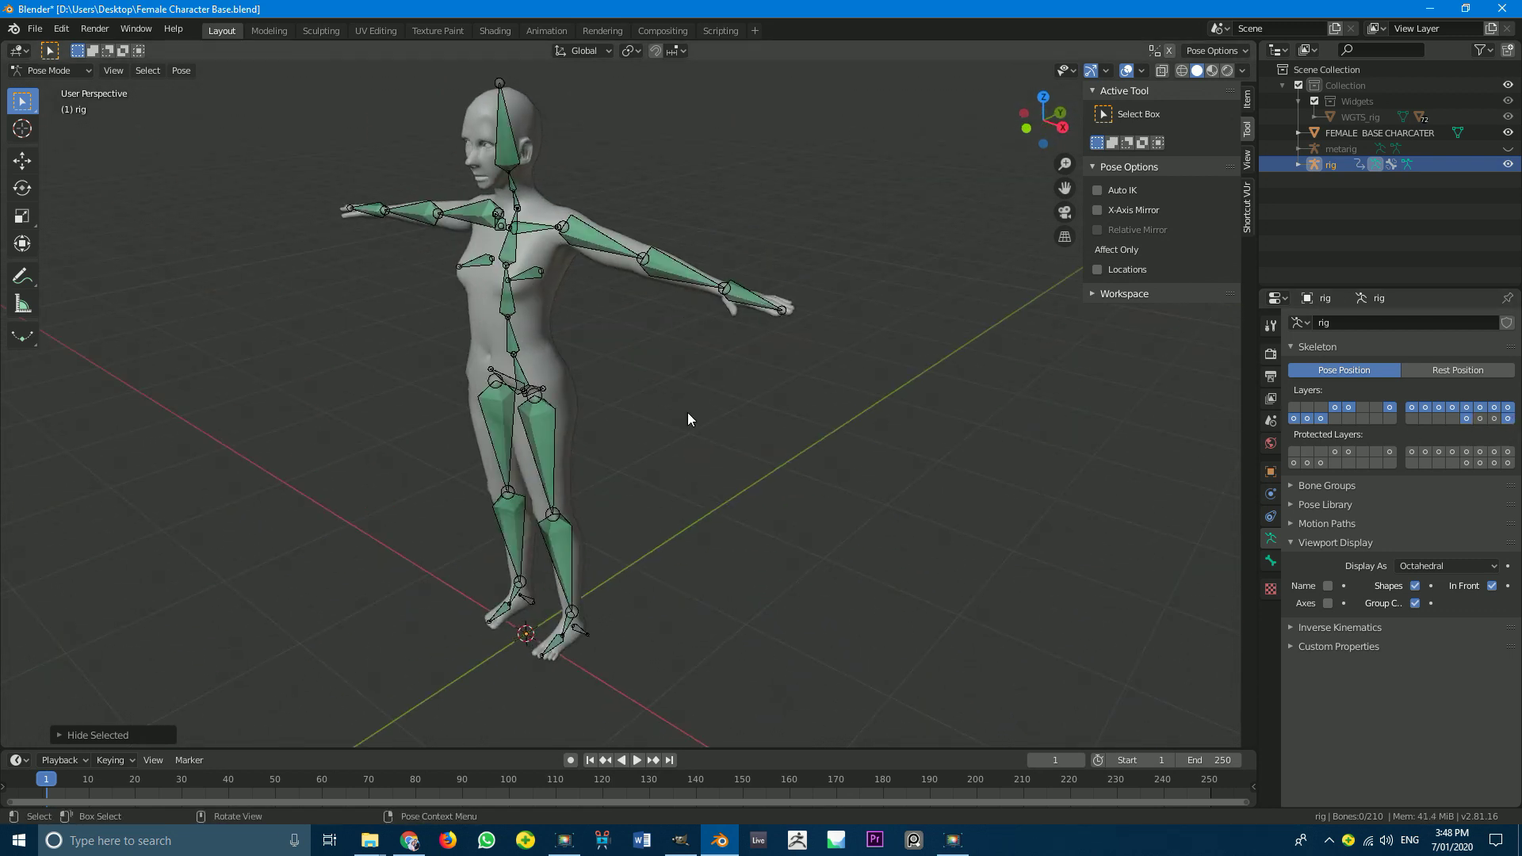
pyautogui.moveTo(687, 412); pyautogui.dragTo(588, 410, button='middle')
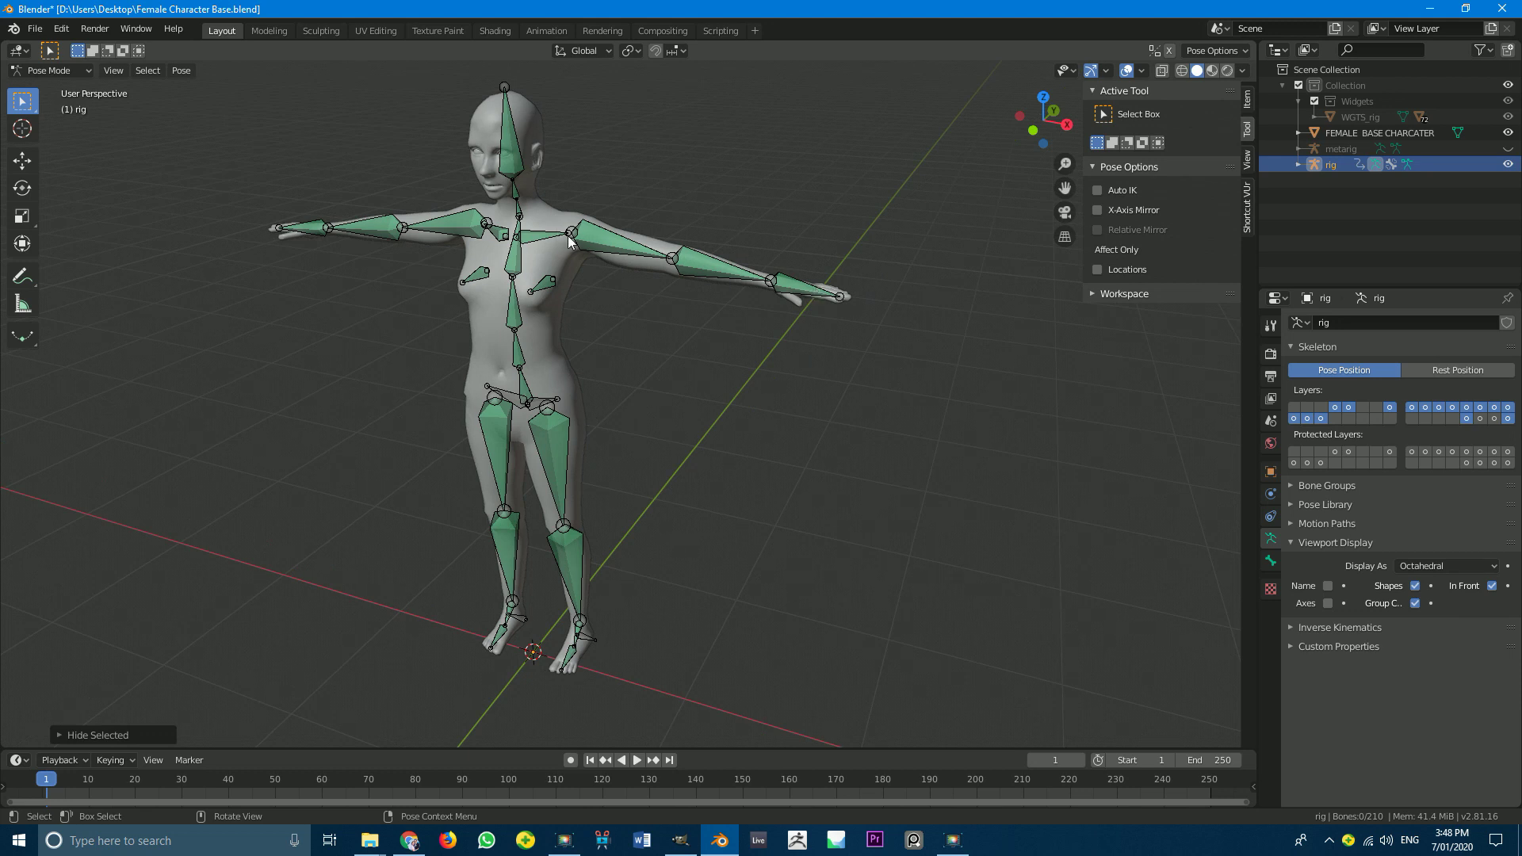
pyautogui.moveTo(611, 299); pyautogui.dragTo(605, 307, button='middle')
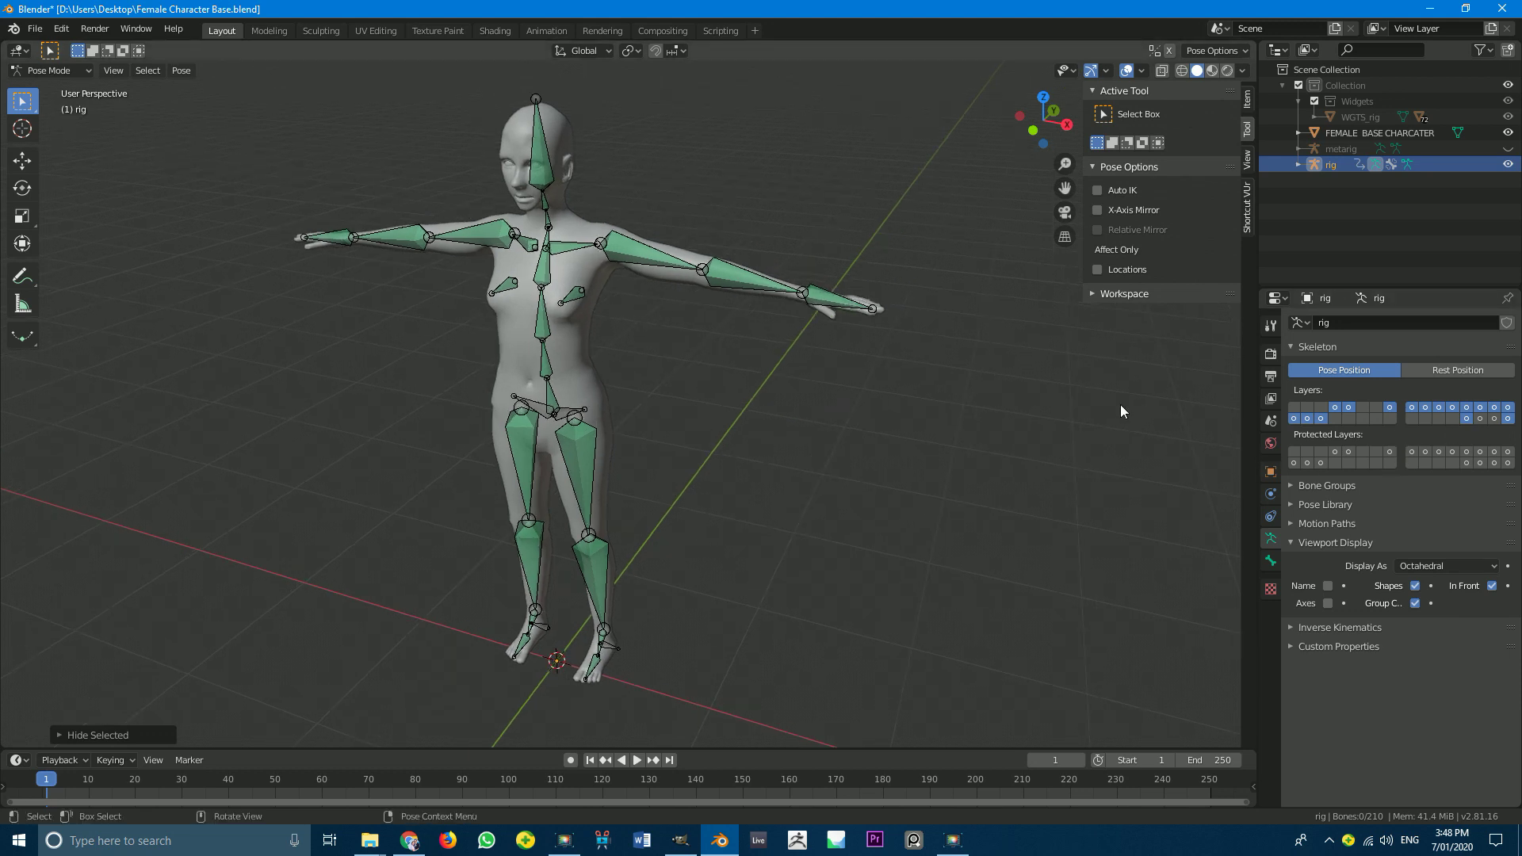
pyautogui.moveTo(912, 349); pyautogui.dragTo(429, 248, button='middle')
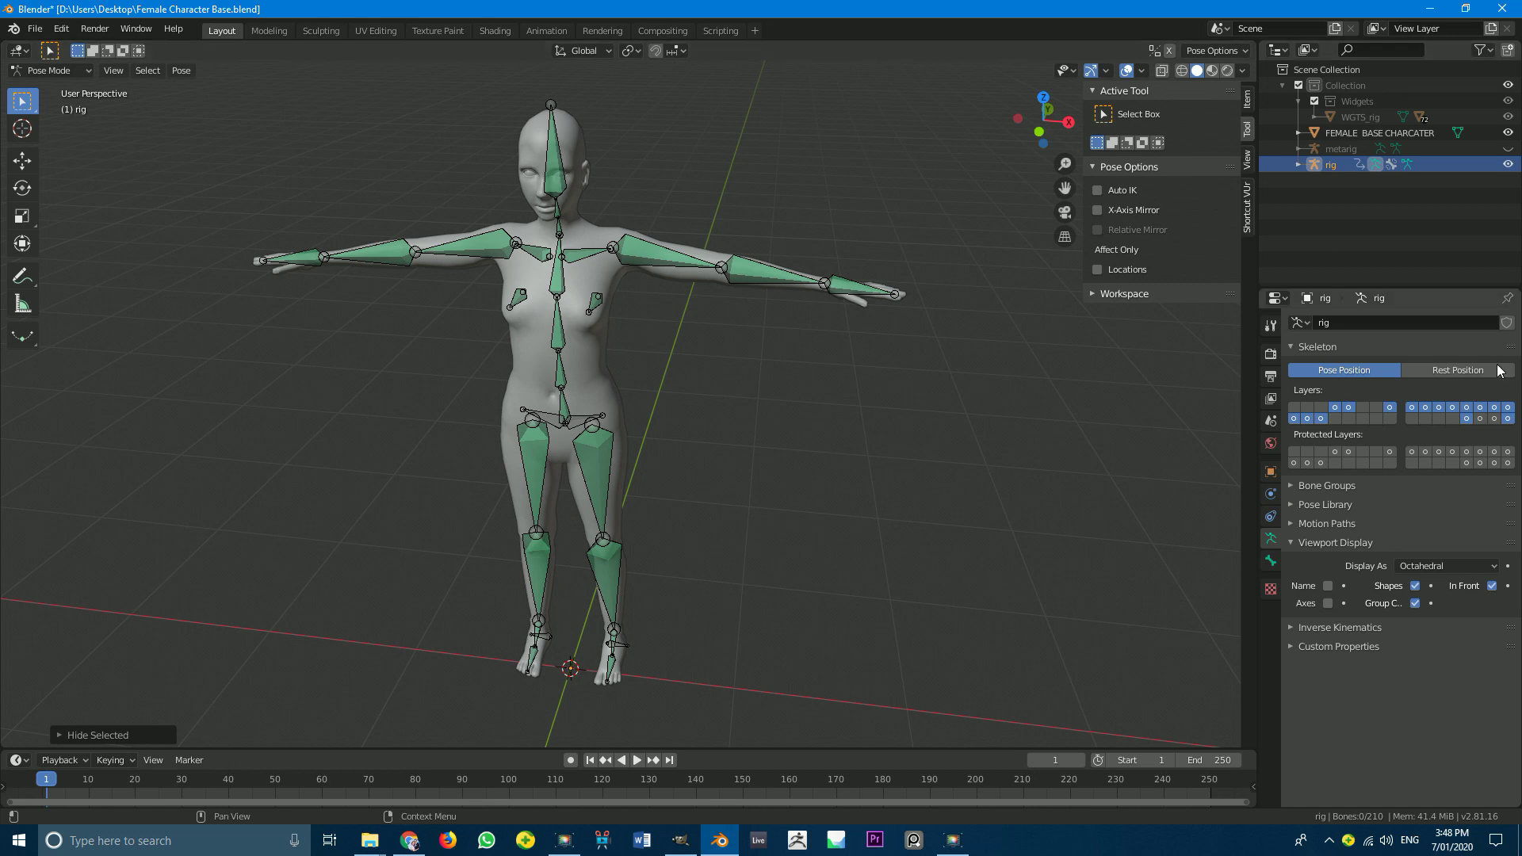
pyautogui.moveTo(626, 260); pyautogui.dragTo(648, 263, button='middle')
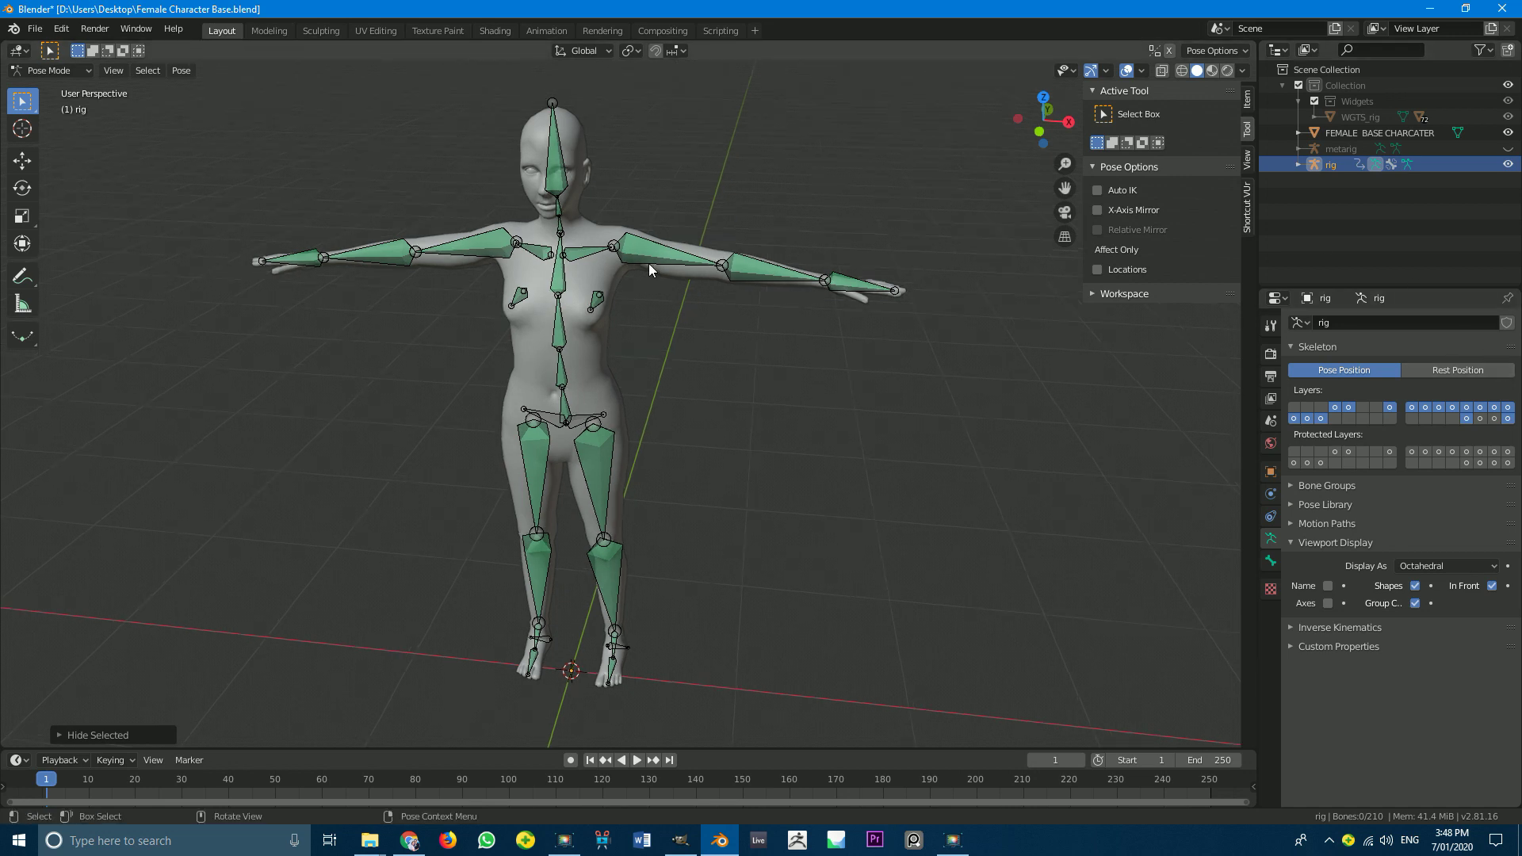
# Step: In Object Mode, parent the female character mesh to the generated rig with automatic weights
pyautogui.click(35, 72)
pyautogui.click(36, 87)
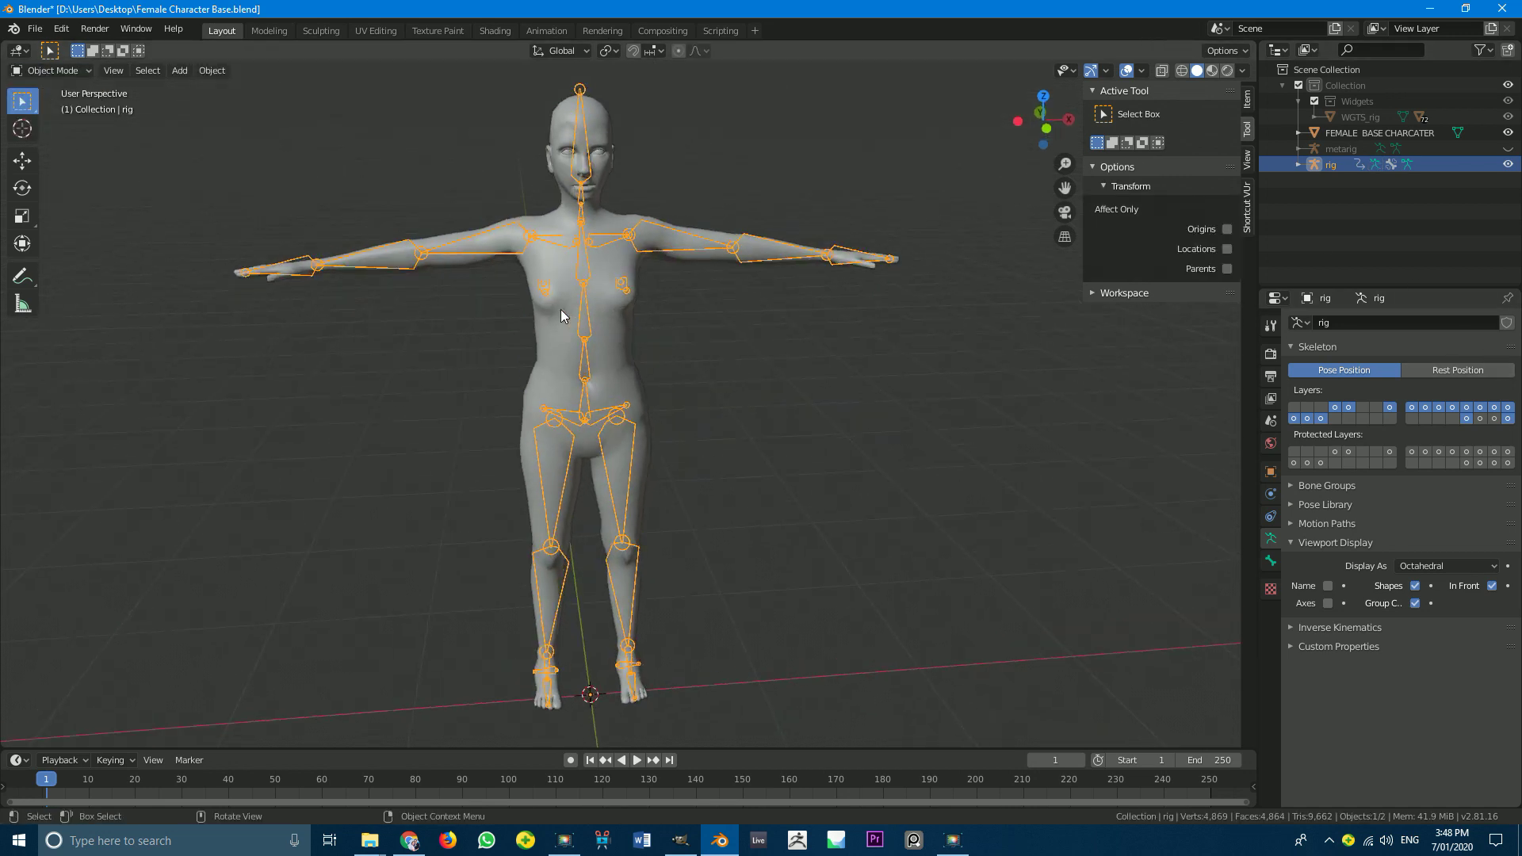
pyautogui.scroll(3, 587, 325)
pyautogui.click(591, 290)
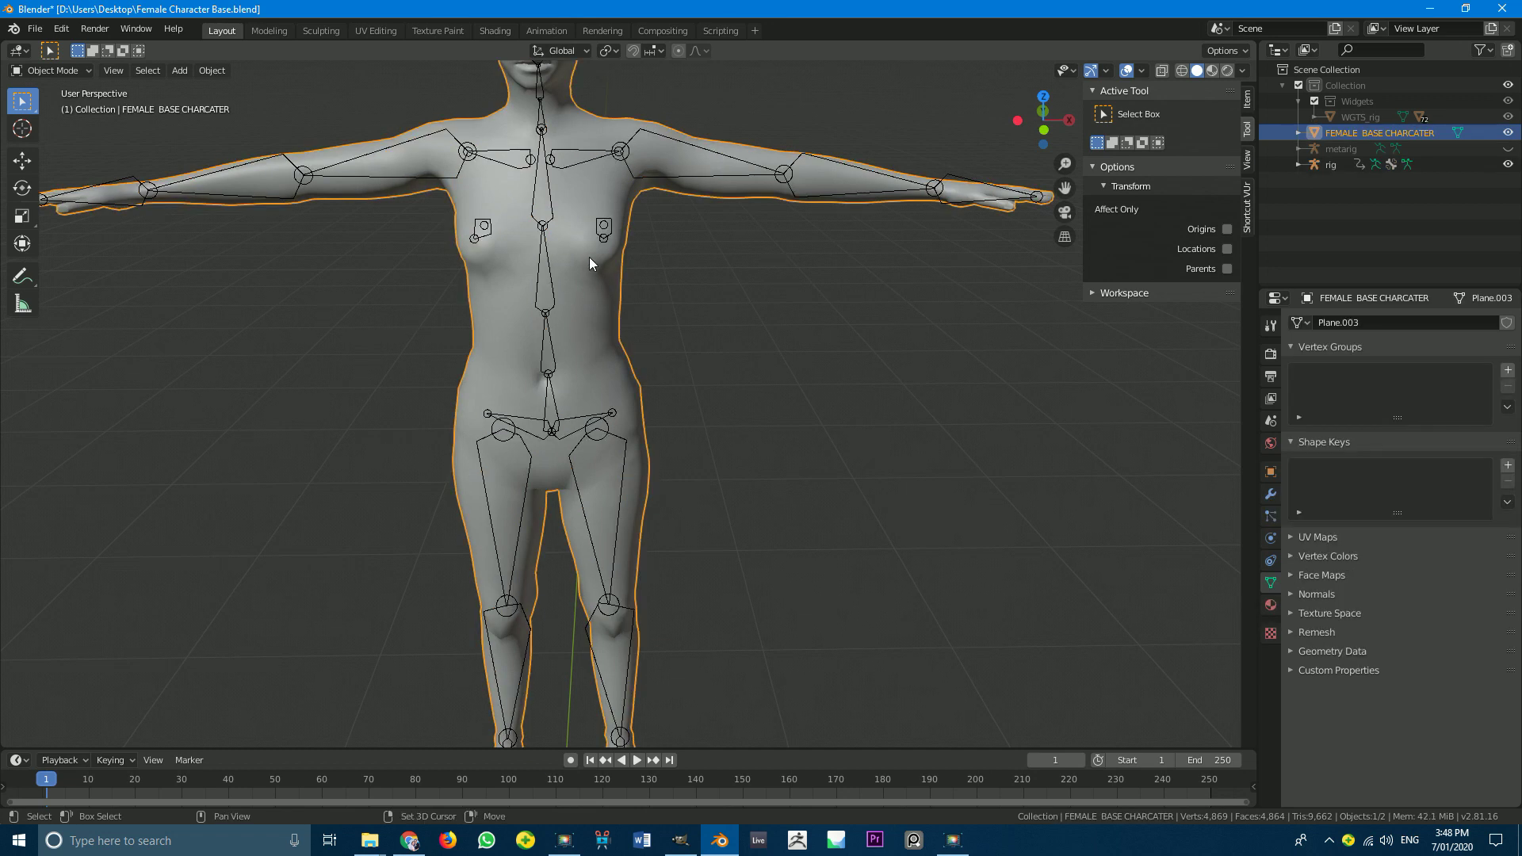
pyautogui.keyDown('shift'); pyautogui.moveTo(589, 257); pyautogui.dragTo(591, 355, button='middle'); pyautogui.keyUp('shift')
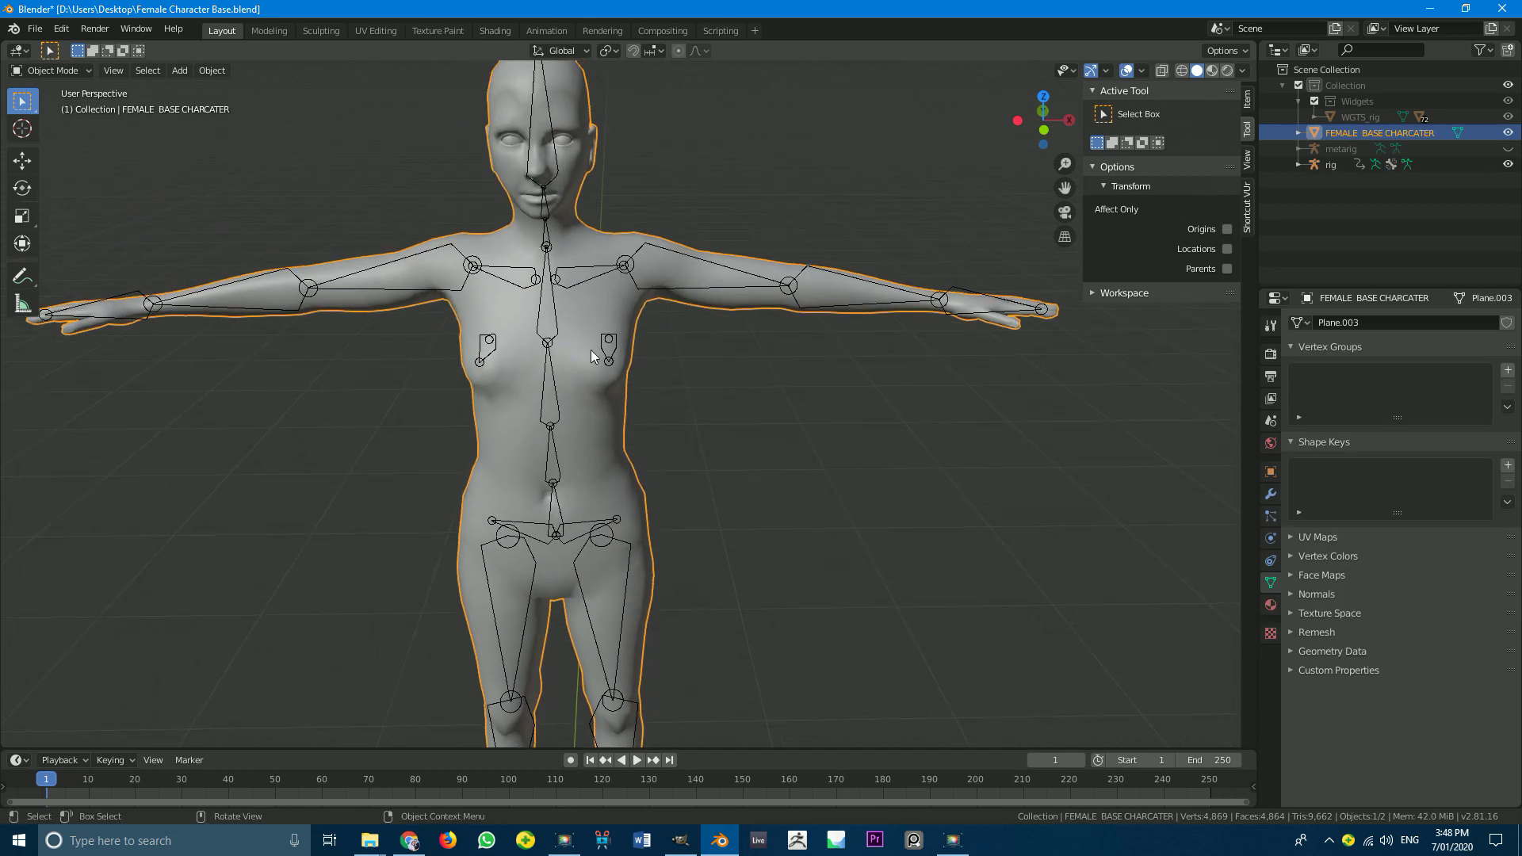
pyautogui.keyDown('shift'); pyautogui.click(634, 252); pyautogui.keyUp('shift')
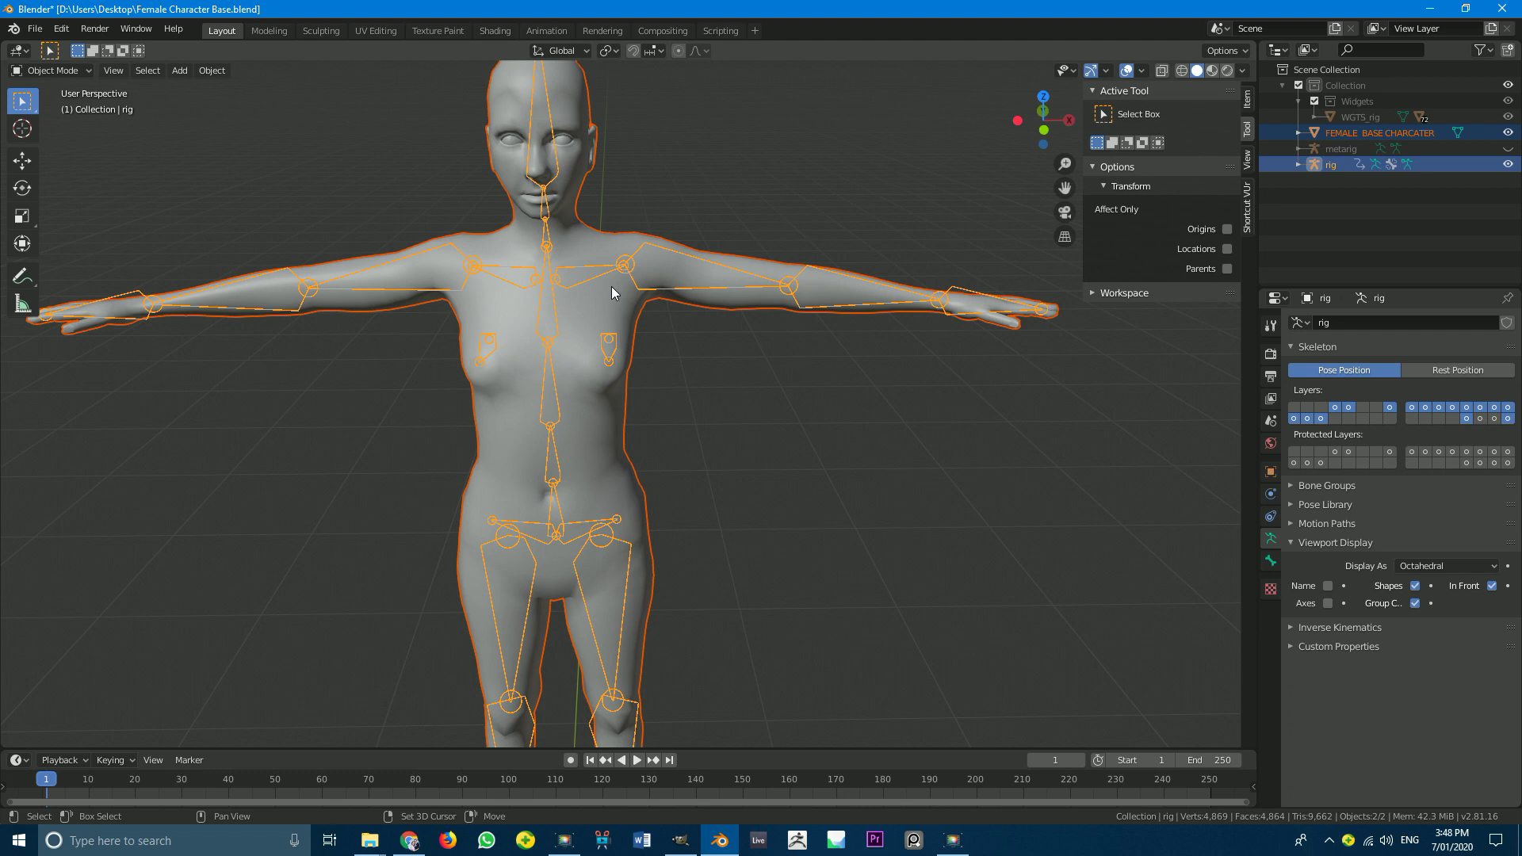
pyautogui.scroll(-2, 612, 289)
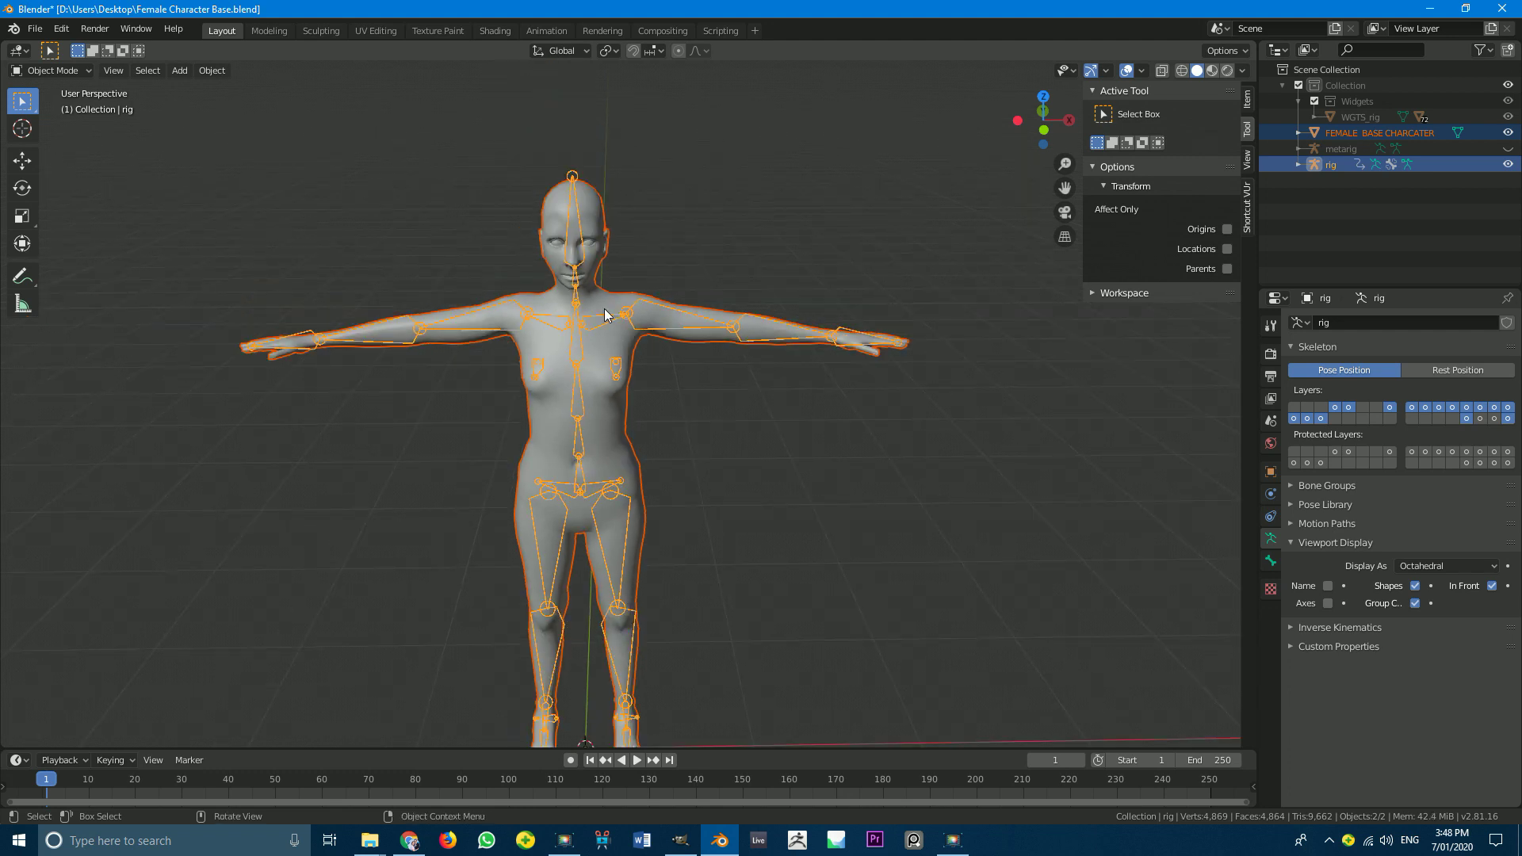
pyautogui.hotkey('ctrl', 'p')
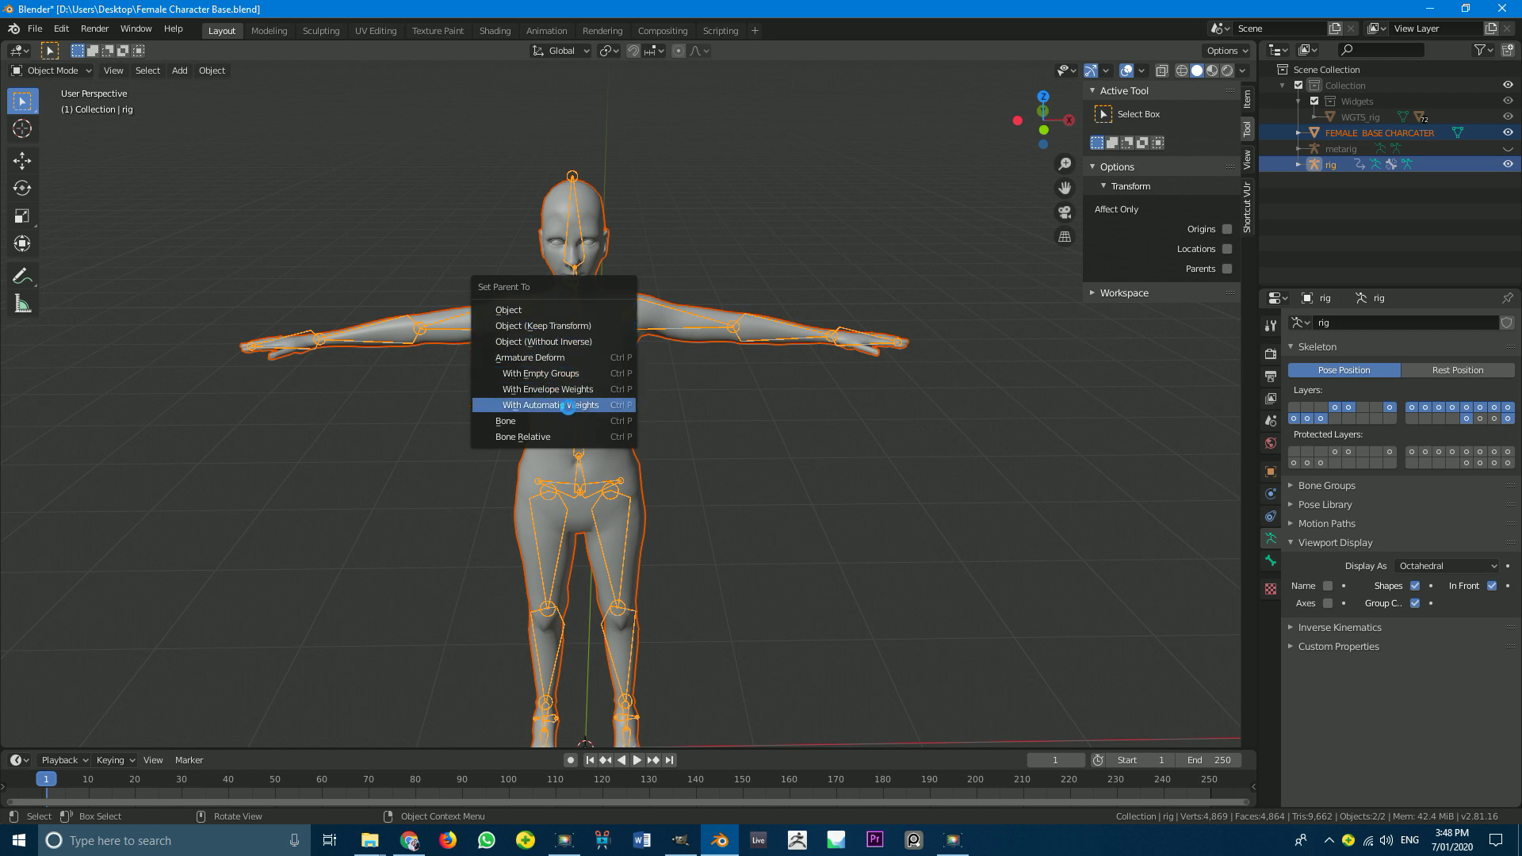
pyautogui.click(567, 412)
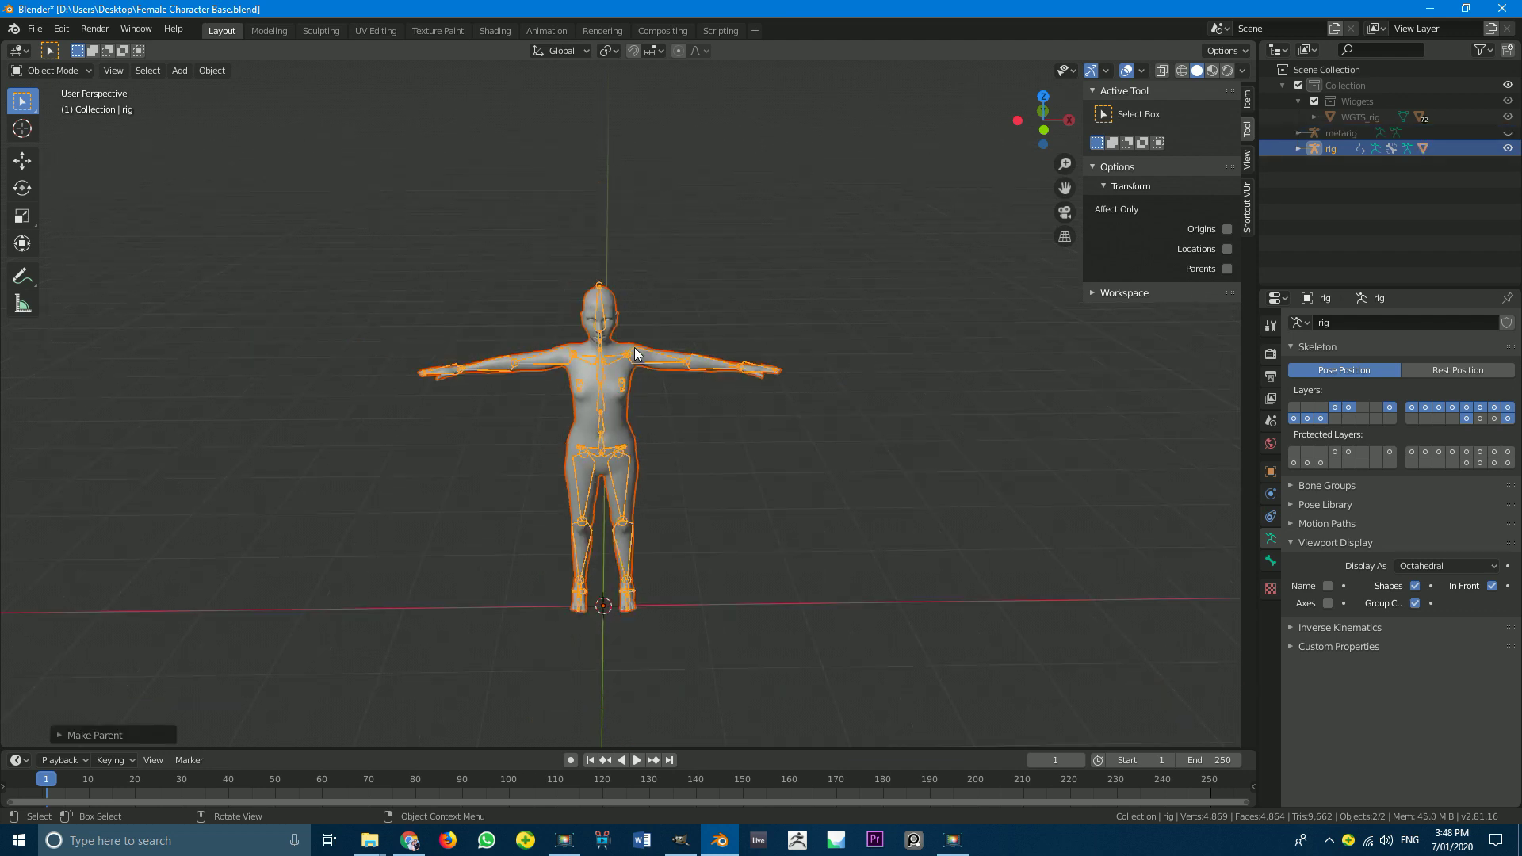
# Step: Select only the rig in Object Mode and try moving it to check that the mesh follows
pyautogui.hotkey('alt', 'a')
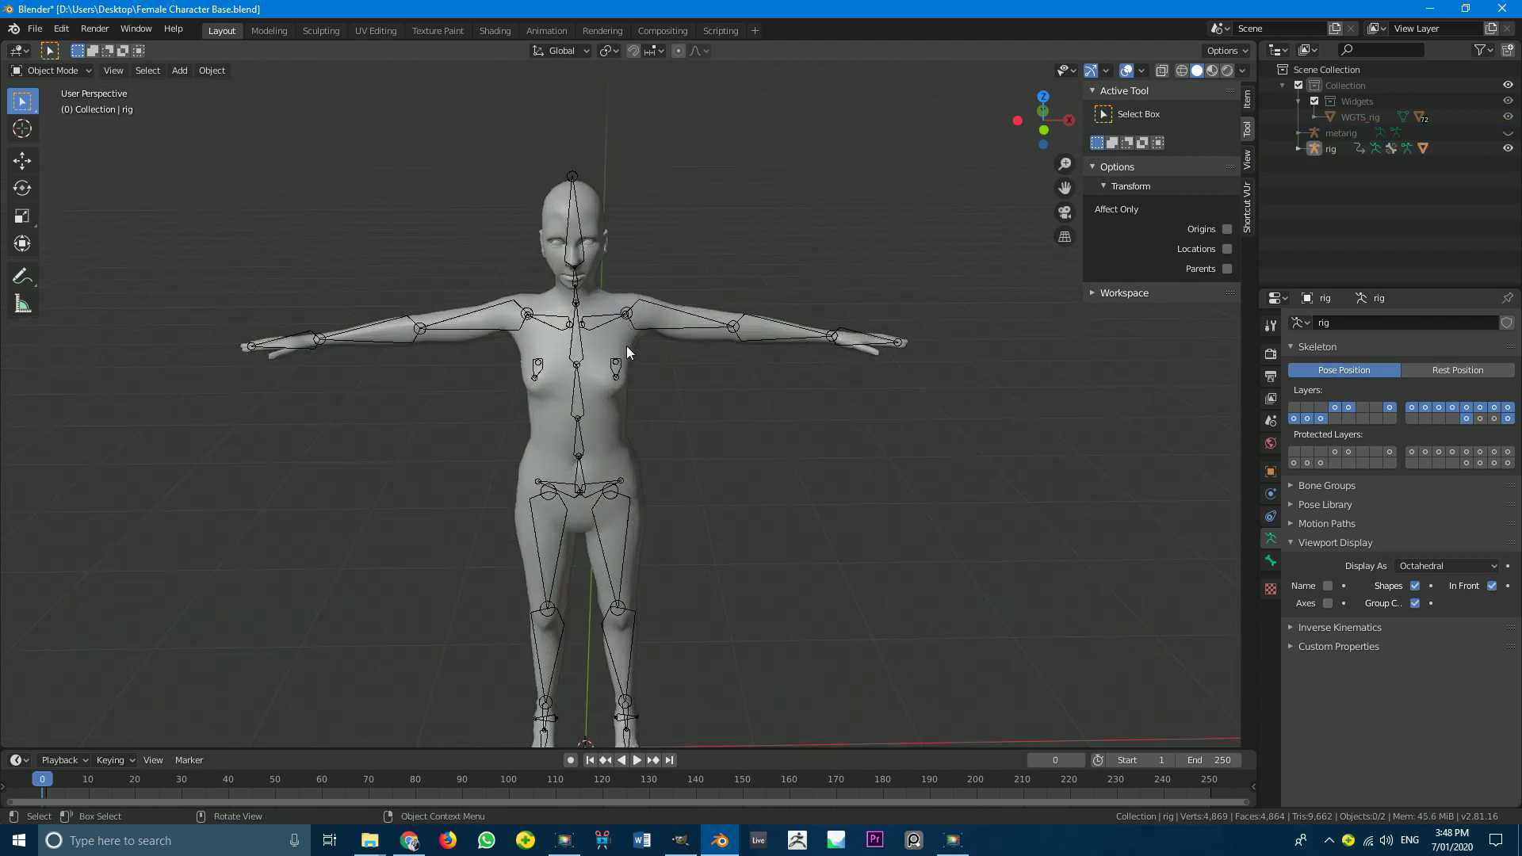
pyautogui.click(631, 317)
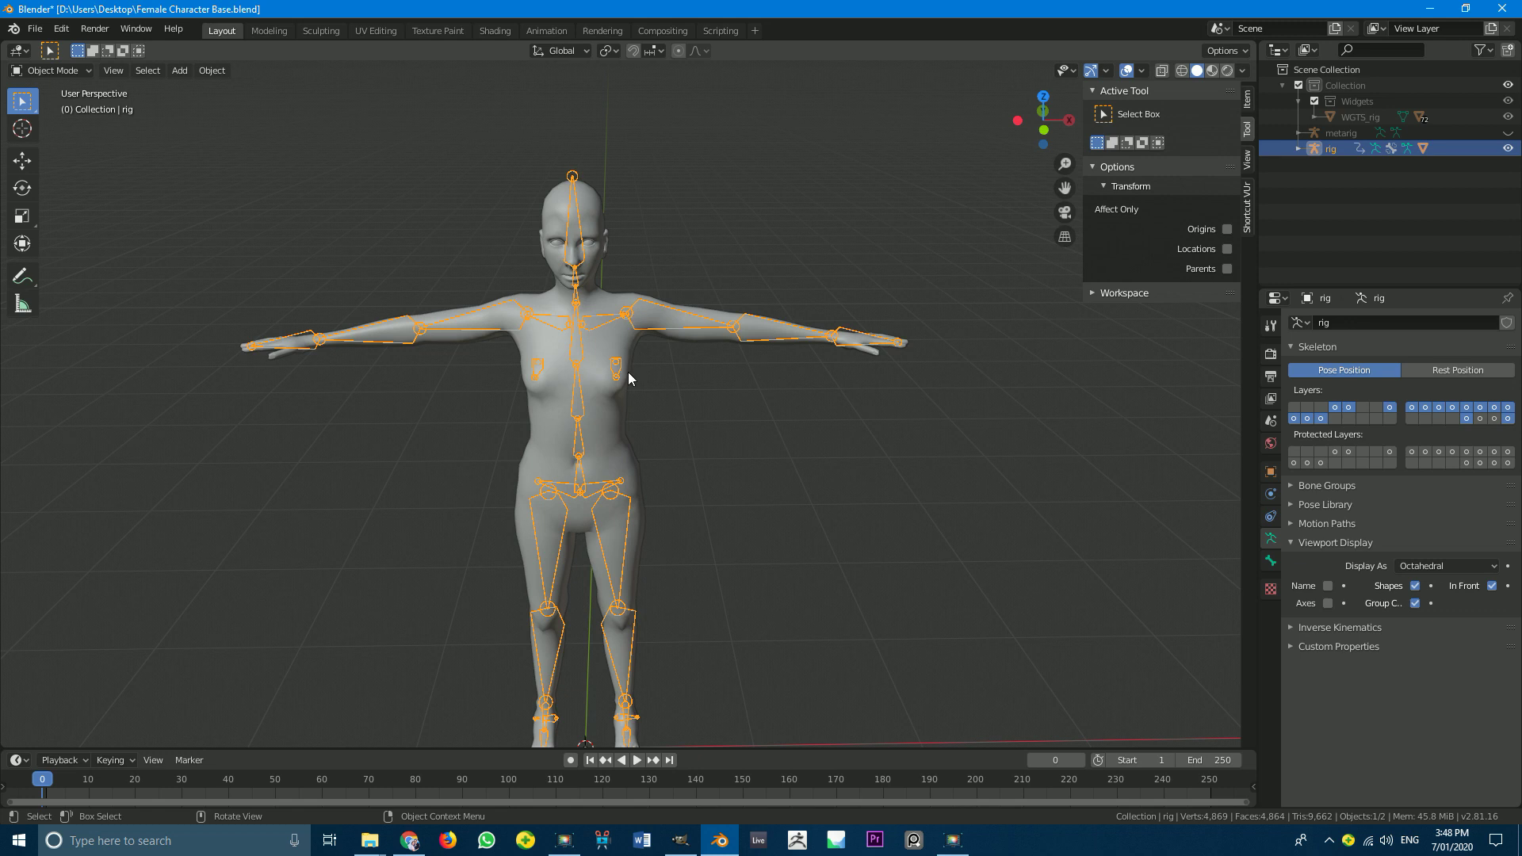
pyautogui.press('g')
pyautogui.rightClick(676, 318)
pyautogui.moveTo(687, 315); pyautogui.dragTo(609, 329, button='middle')
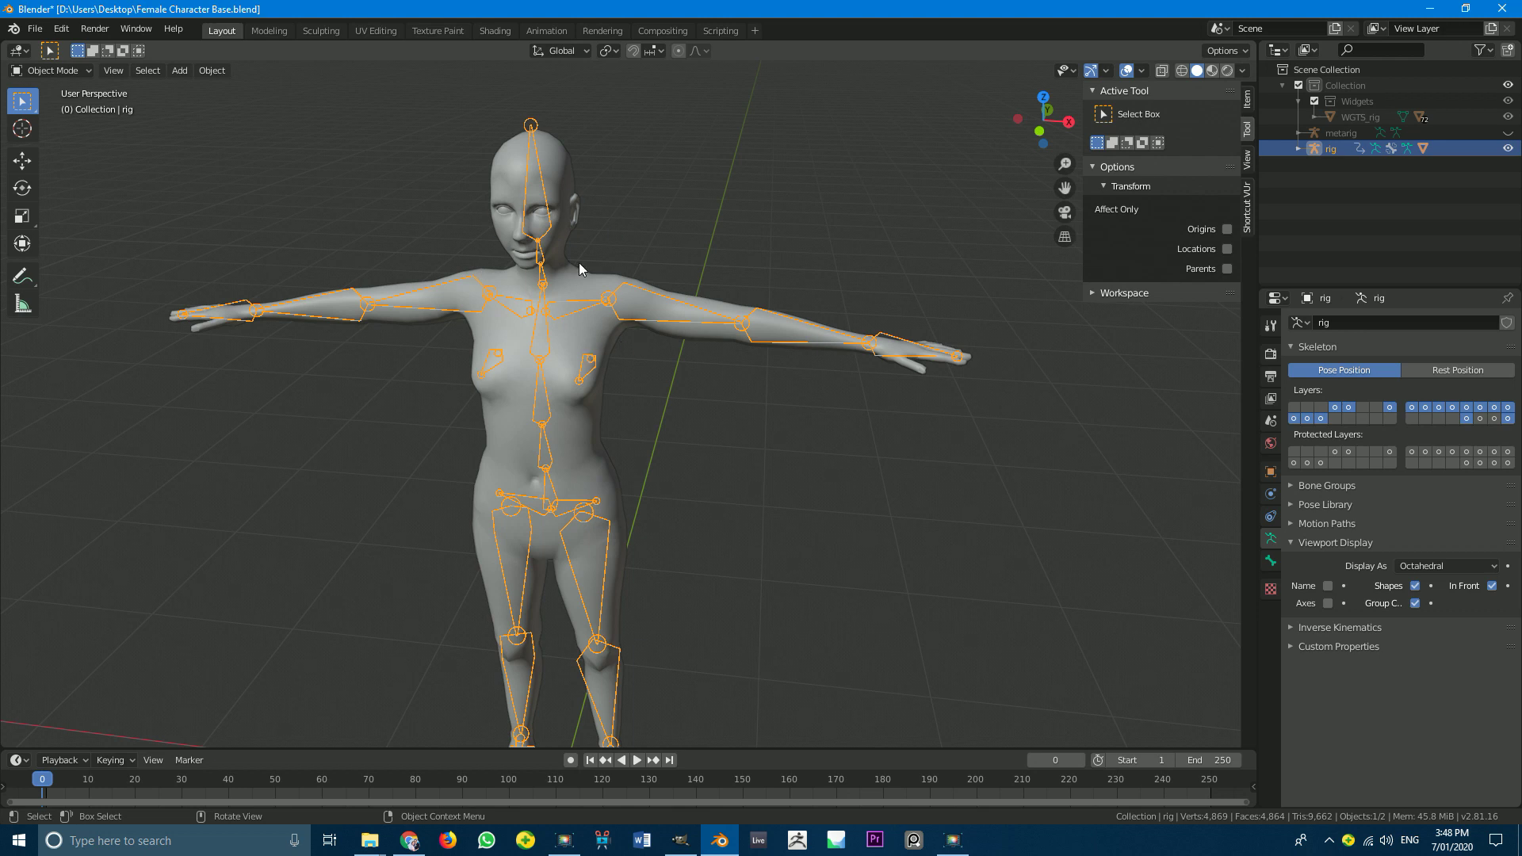
pyautogui.press('g')
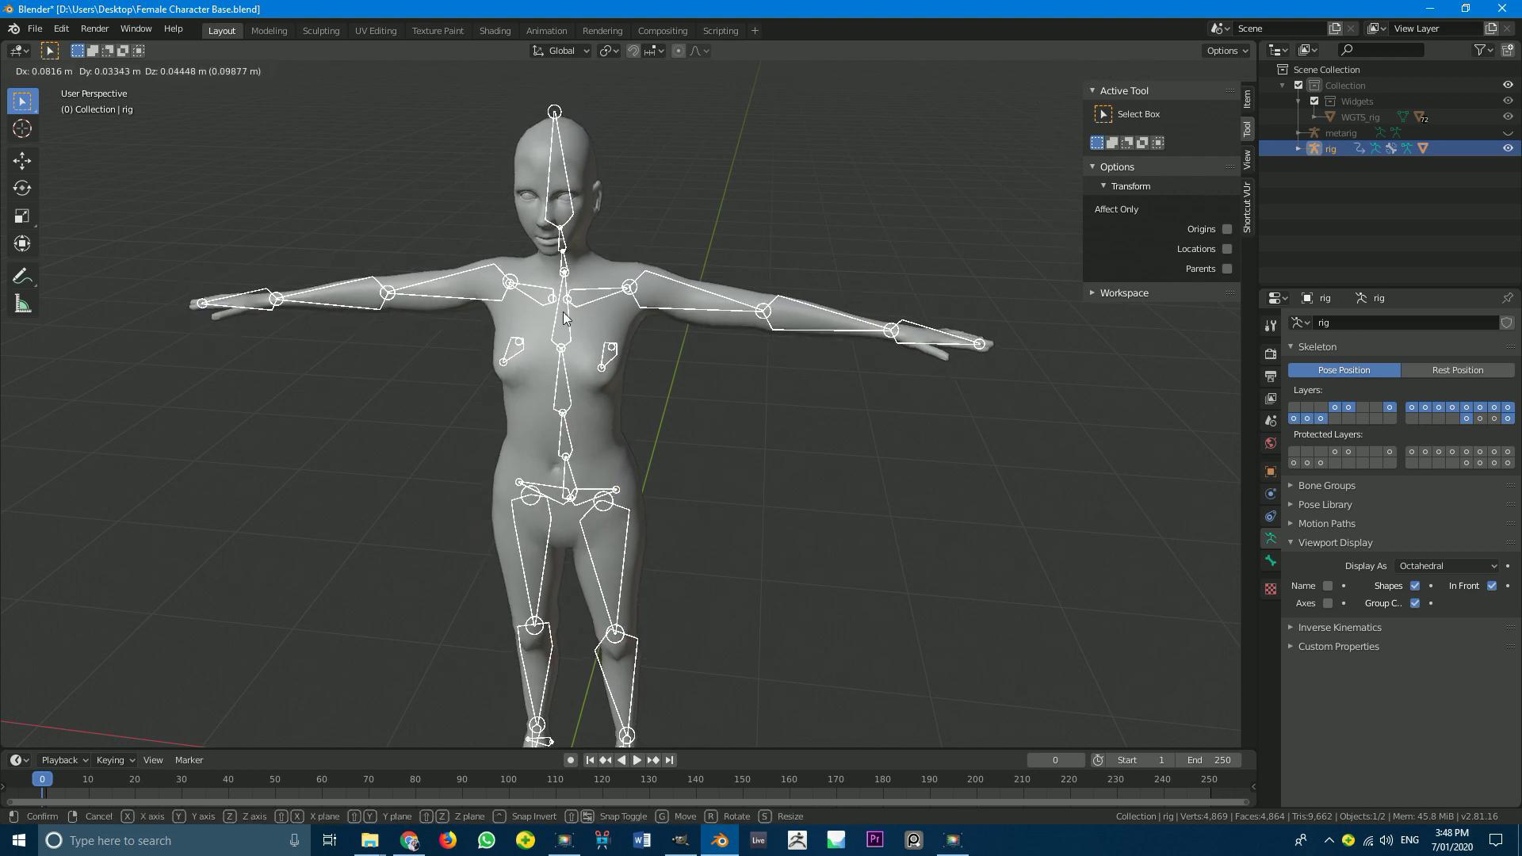
pyautogui.rightClick(566, 298)
# Step: Switch the rig to Pose Mode and turn off its last armature layer to hide the deform bones
pyautogui.click(54, 73)
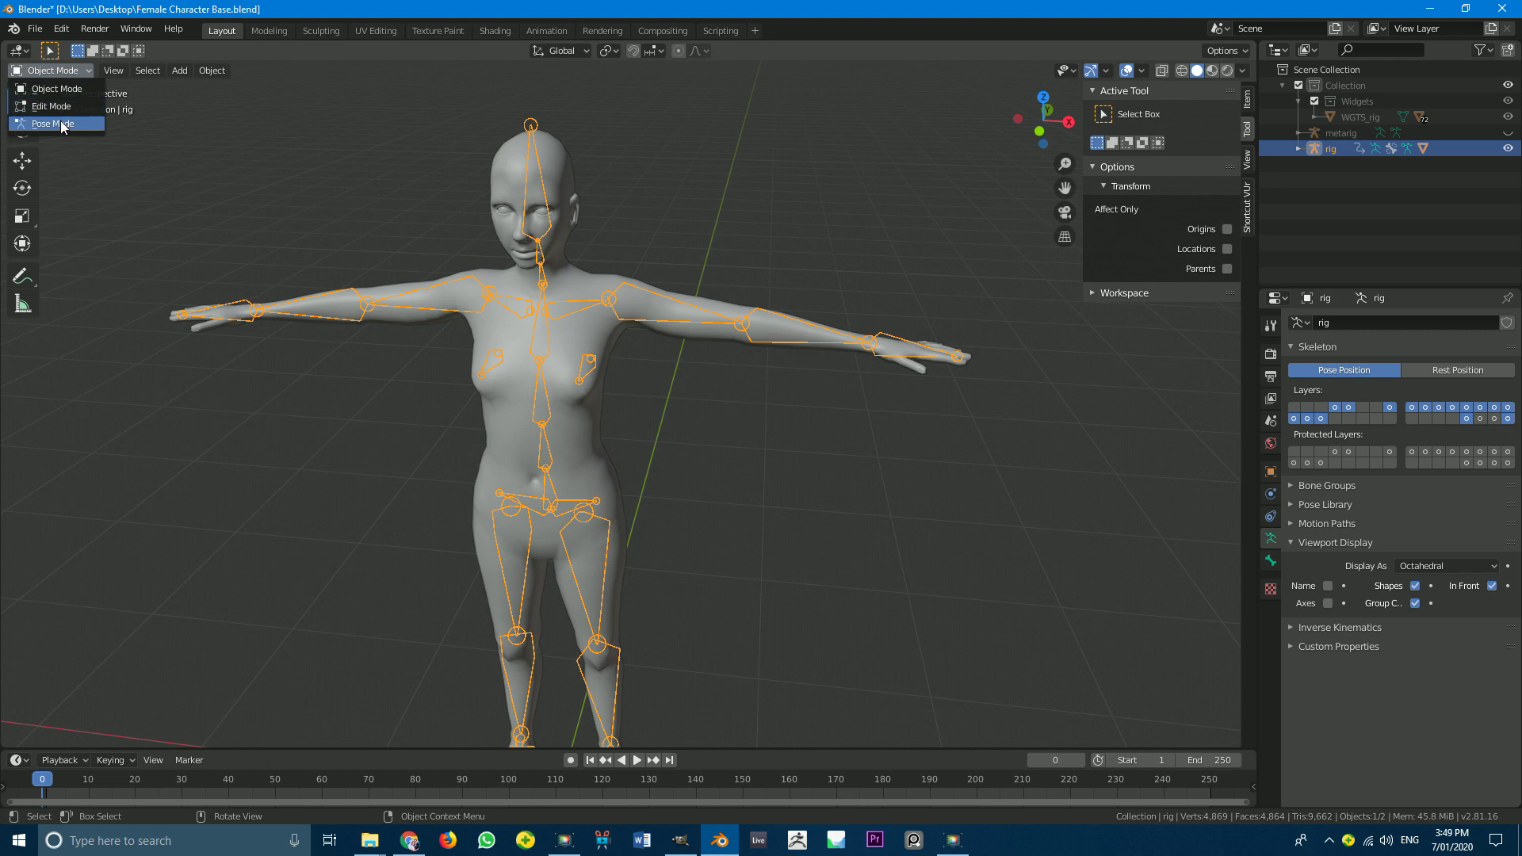
pyautogui.click(49, 123)
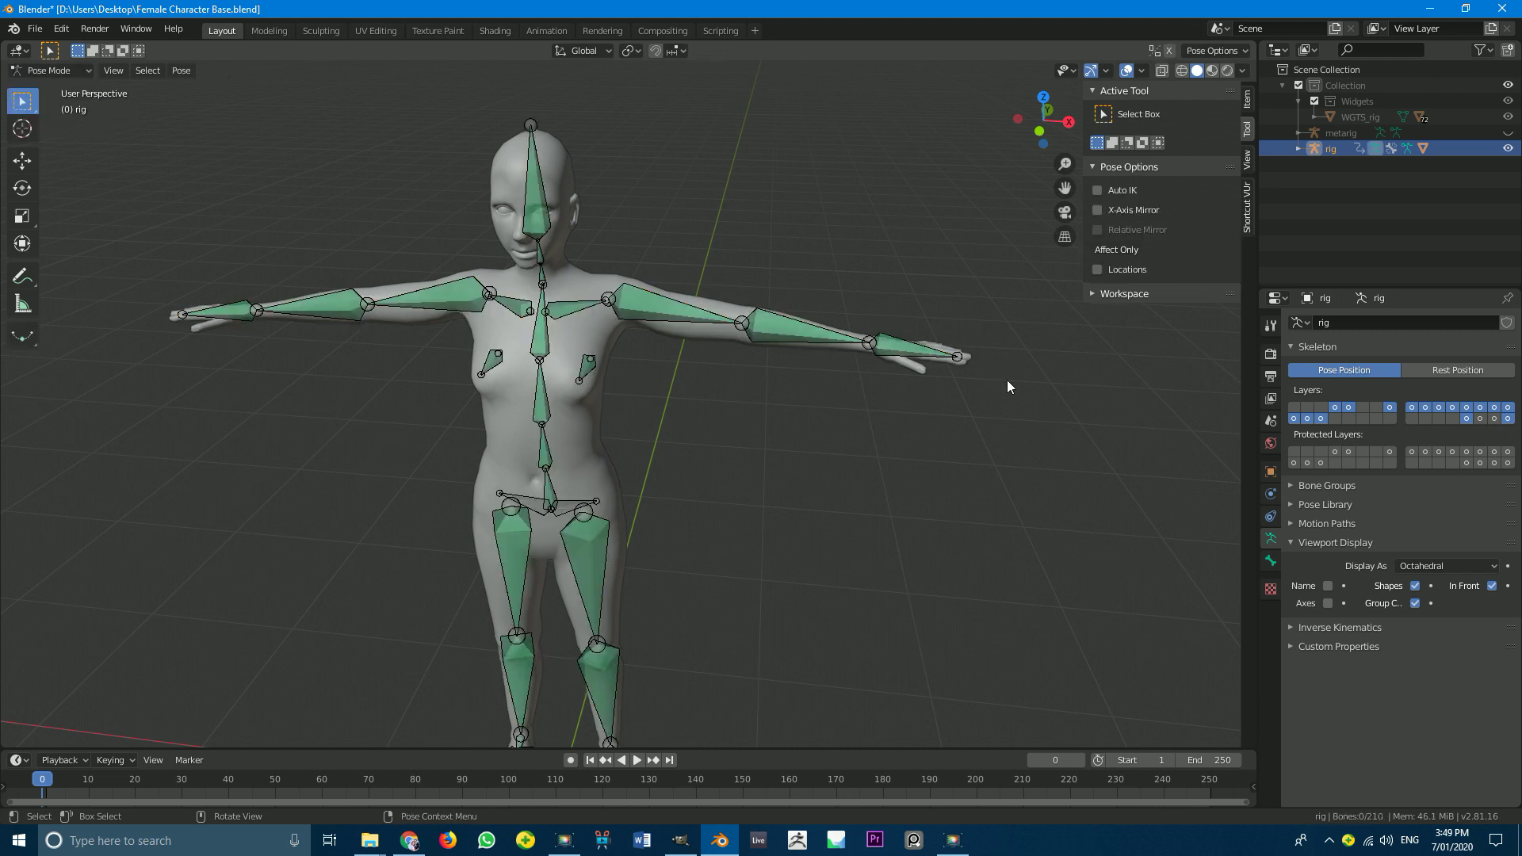
pyautogui.click(1508, 419)
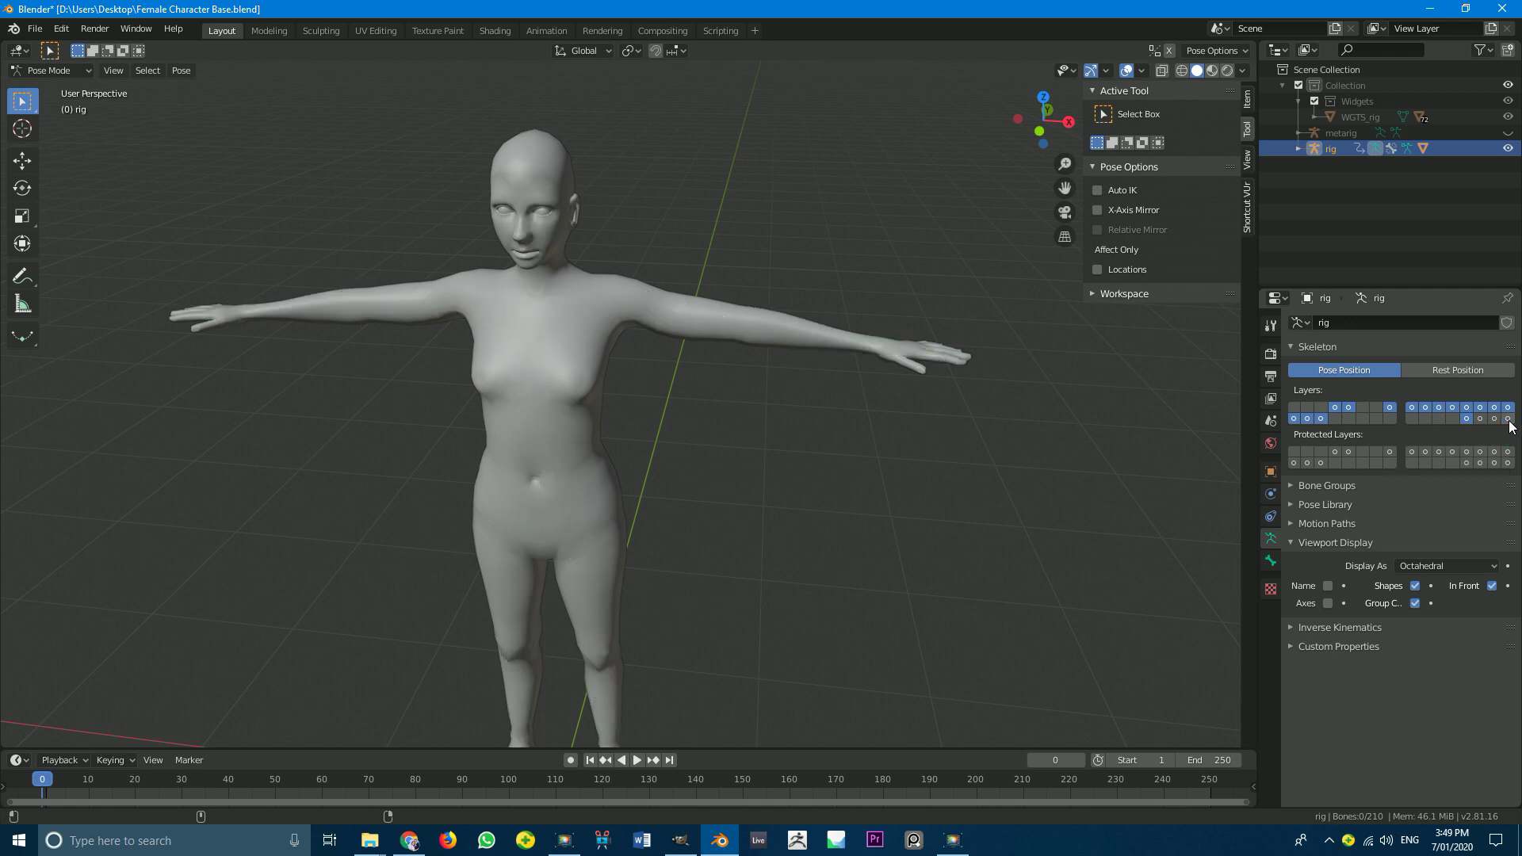
# Step: Reveal all of the rig's hidden control bones
pyautogui.scroll(2, 715, 440)
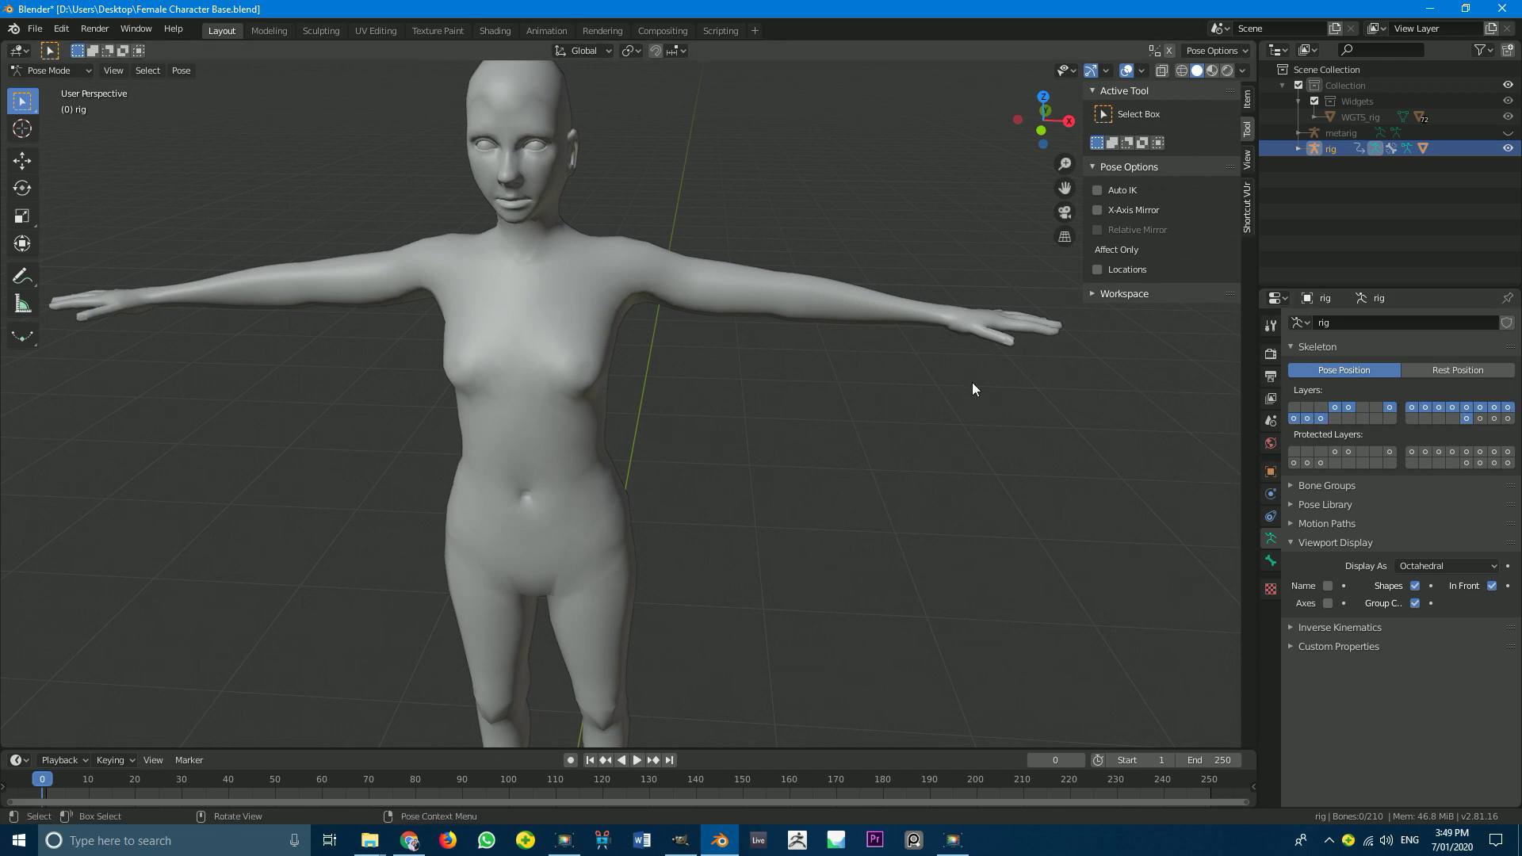
pyautogui.hotkey('alt', 'h')
pyautogui.scroll(-4, 972, 382)
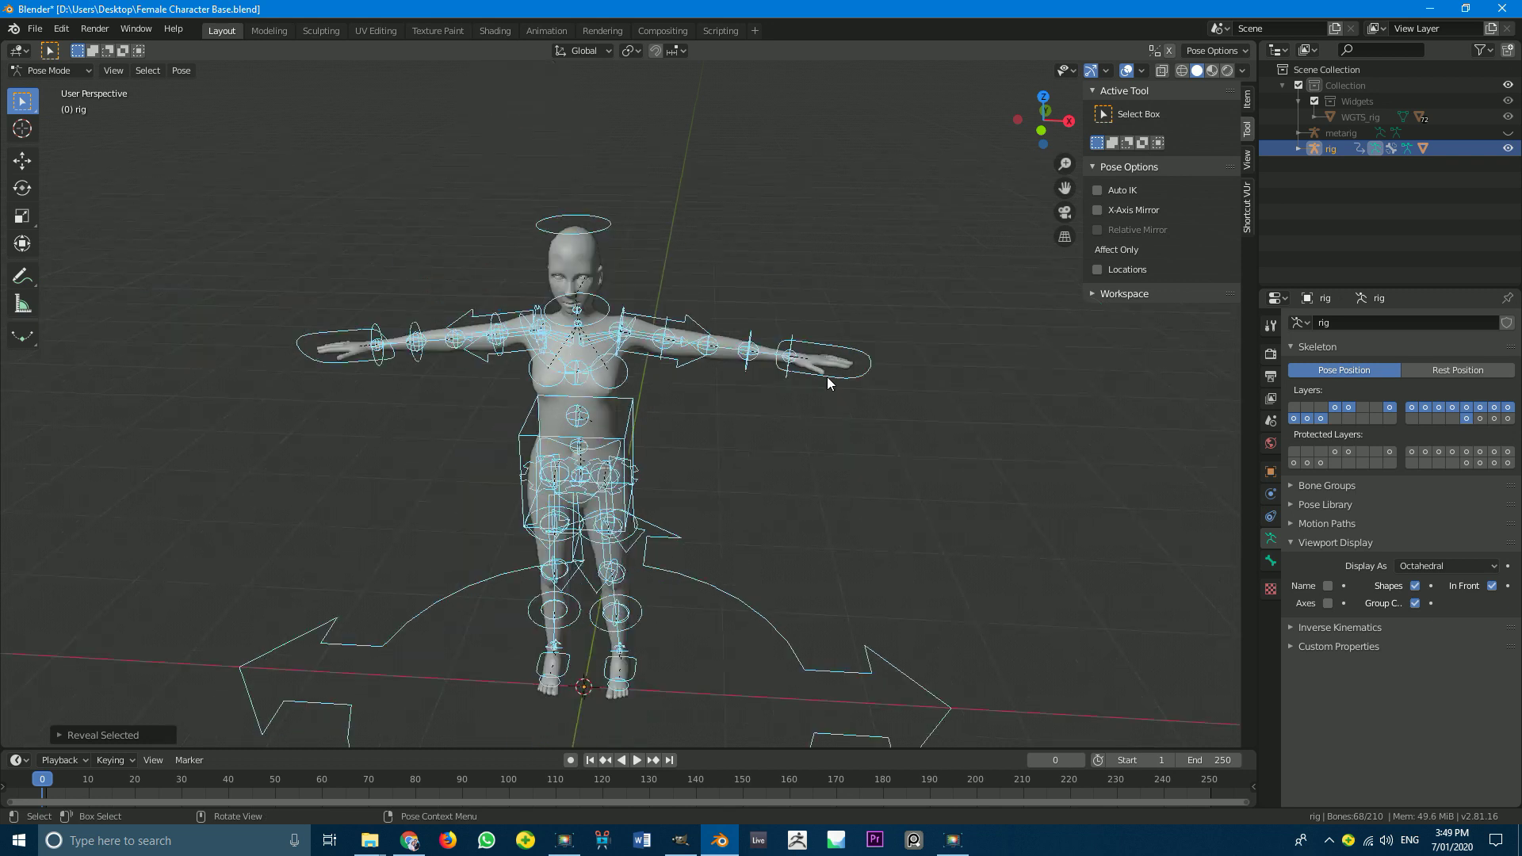
pyautogui.moveTo(829, 379); pyautogui.dragTo(795, 353, button='middle')
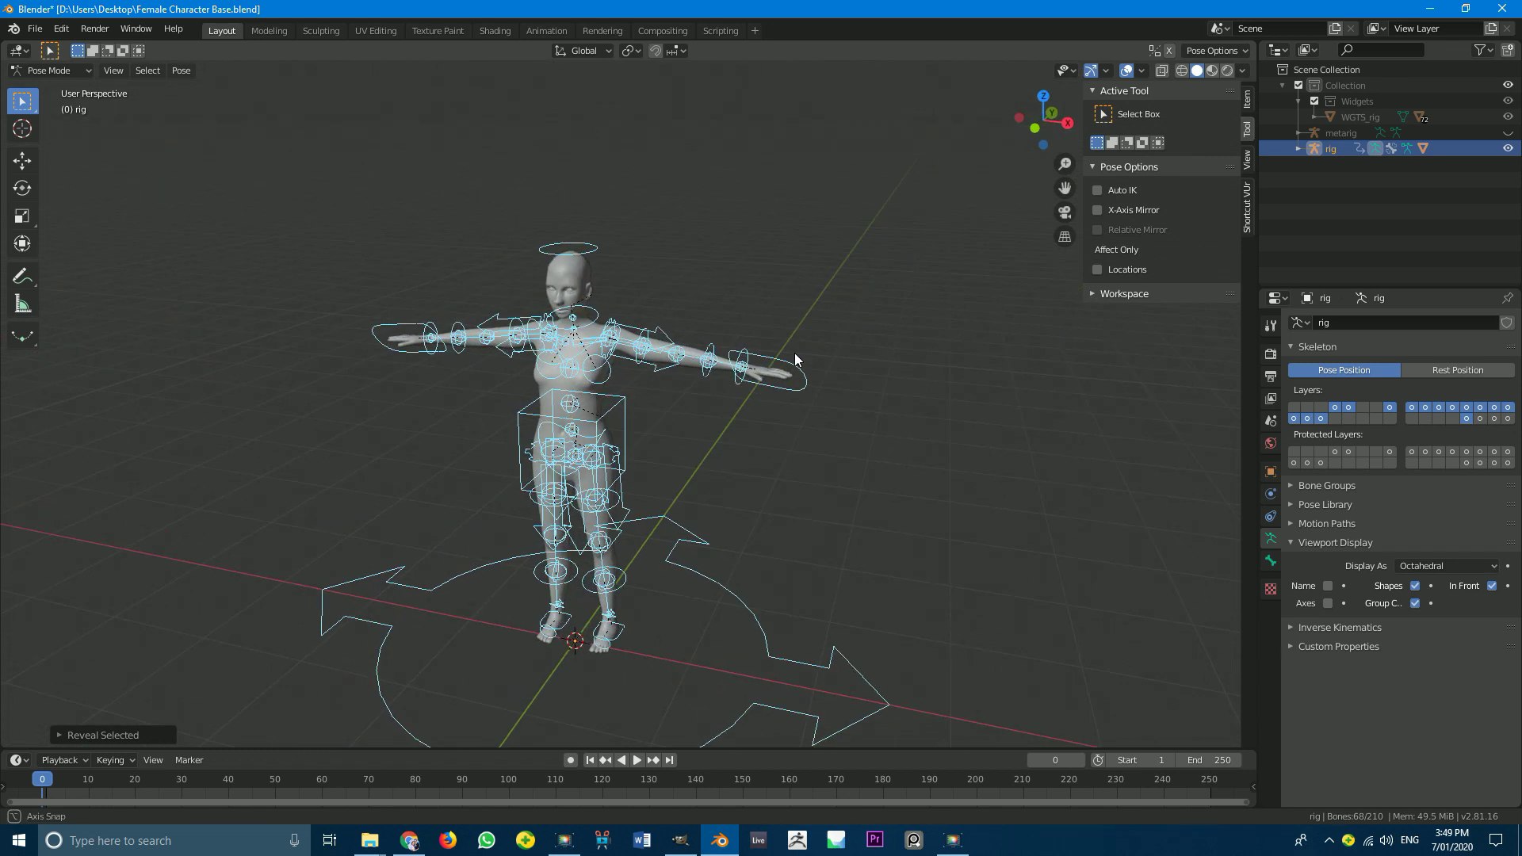
pyautogui.scroll(3, 737, 420)
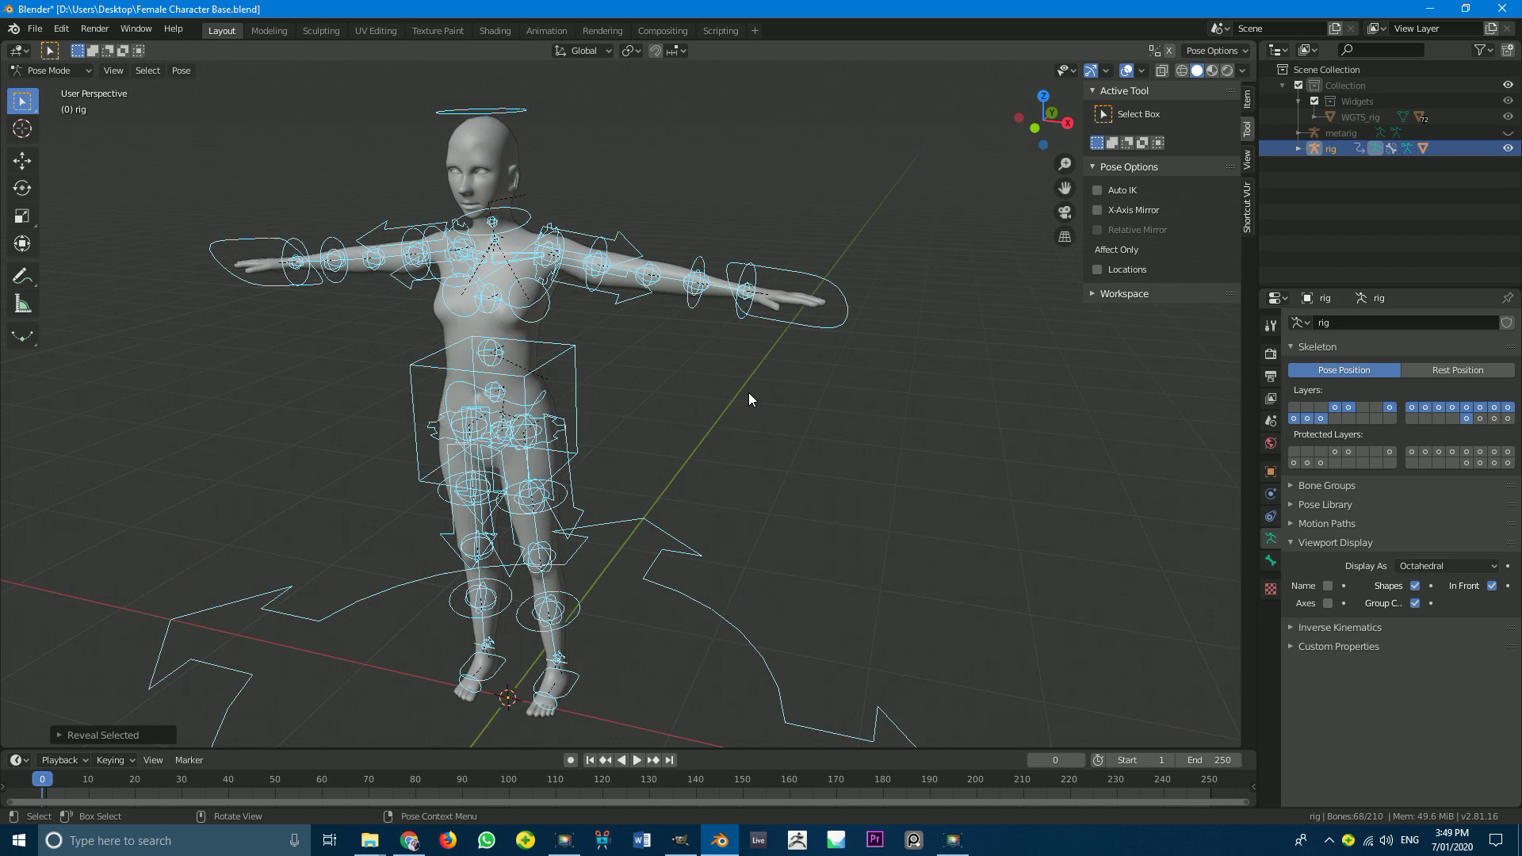
# Step: Move the left hand IK control downward and in toward the body by about 0.27 m
pyautogui.click(777, 271)
pyautogui.moveTo(777, 272); pyautogui.dragTo(759, 317, button='middle')
pyautogui.scroll(2, 821, 339)
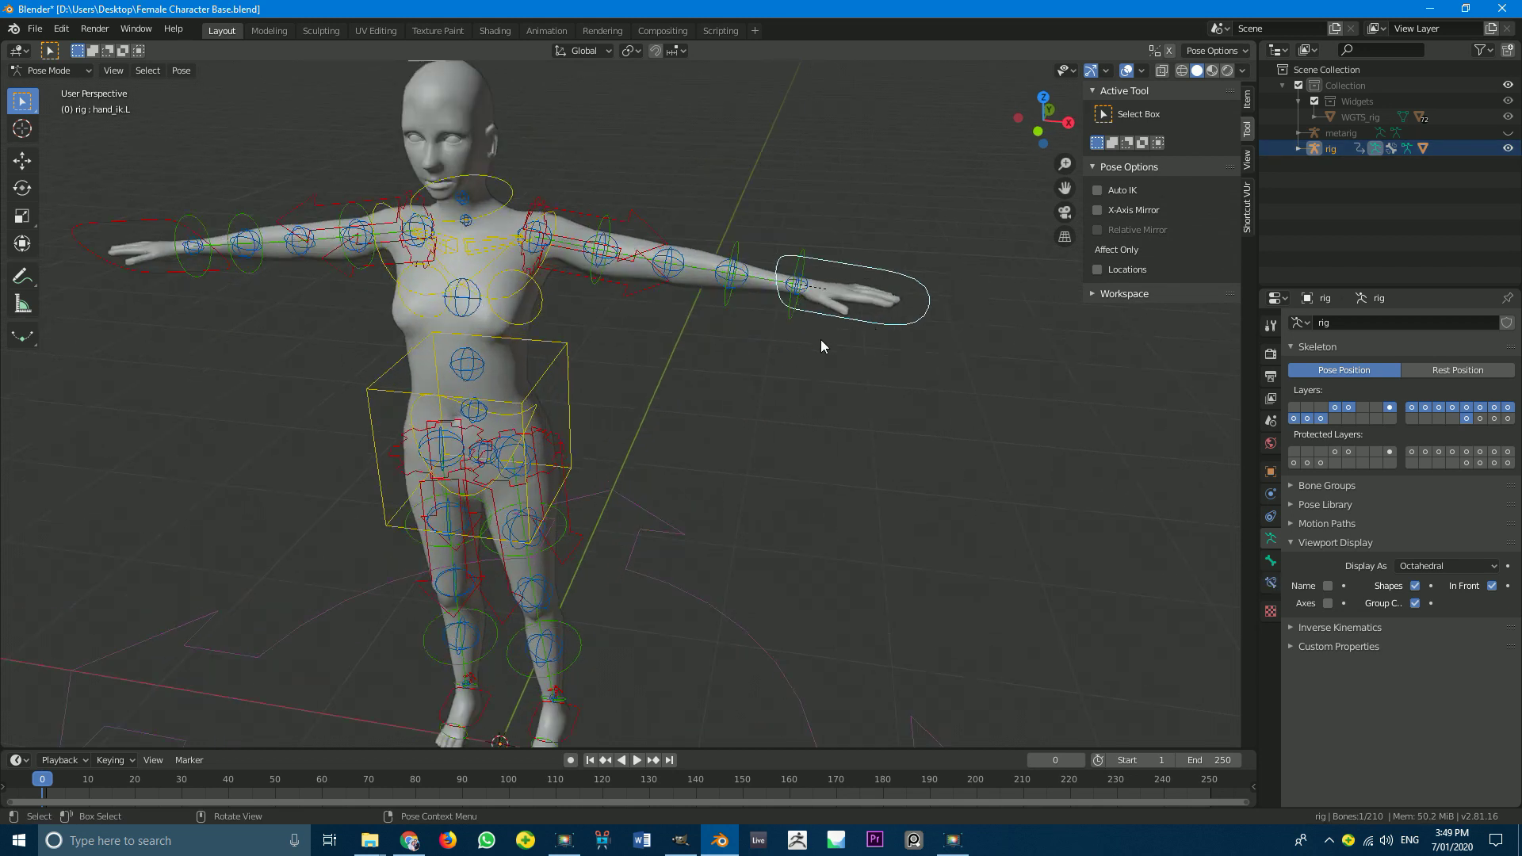
pyautogui.moveTo(813, 372); pyautogui.dragTo(798, 326, button='middle')
pyautogui.press('g')
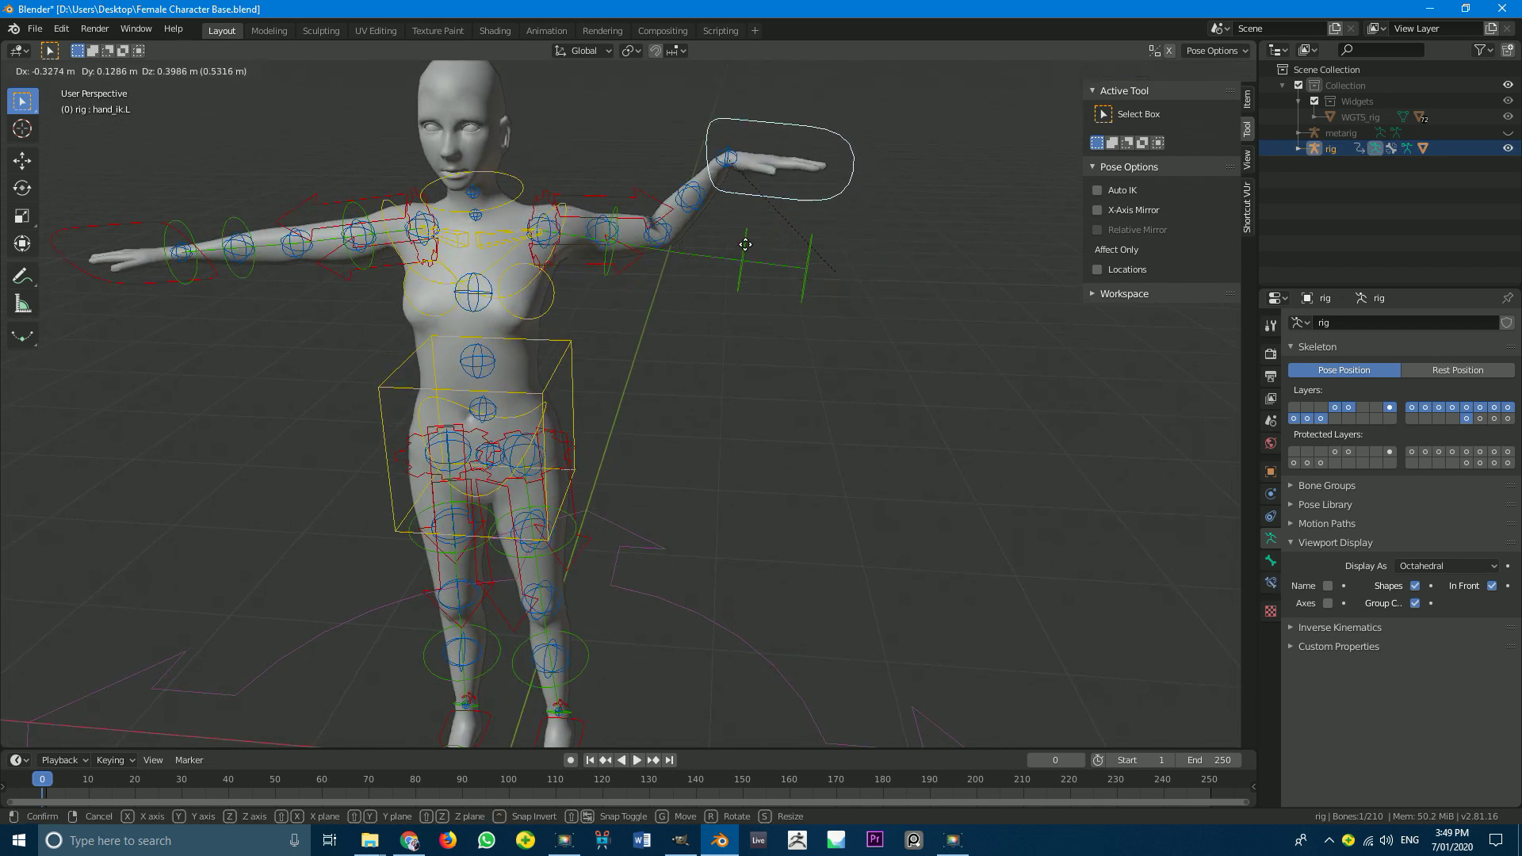
pyautogui.click(769, 389)
# Step: Rotate the left hand IK control and lower it by about 0.40 m so the arm hangs at an angle
pyautogui.moveTo(769, 388); pyautogui.dragTo(719, 368, button='middle')
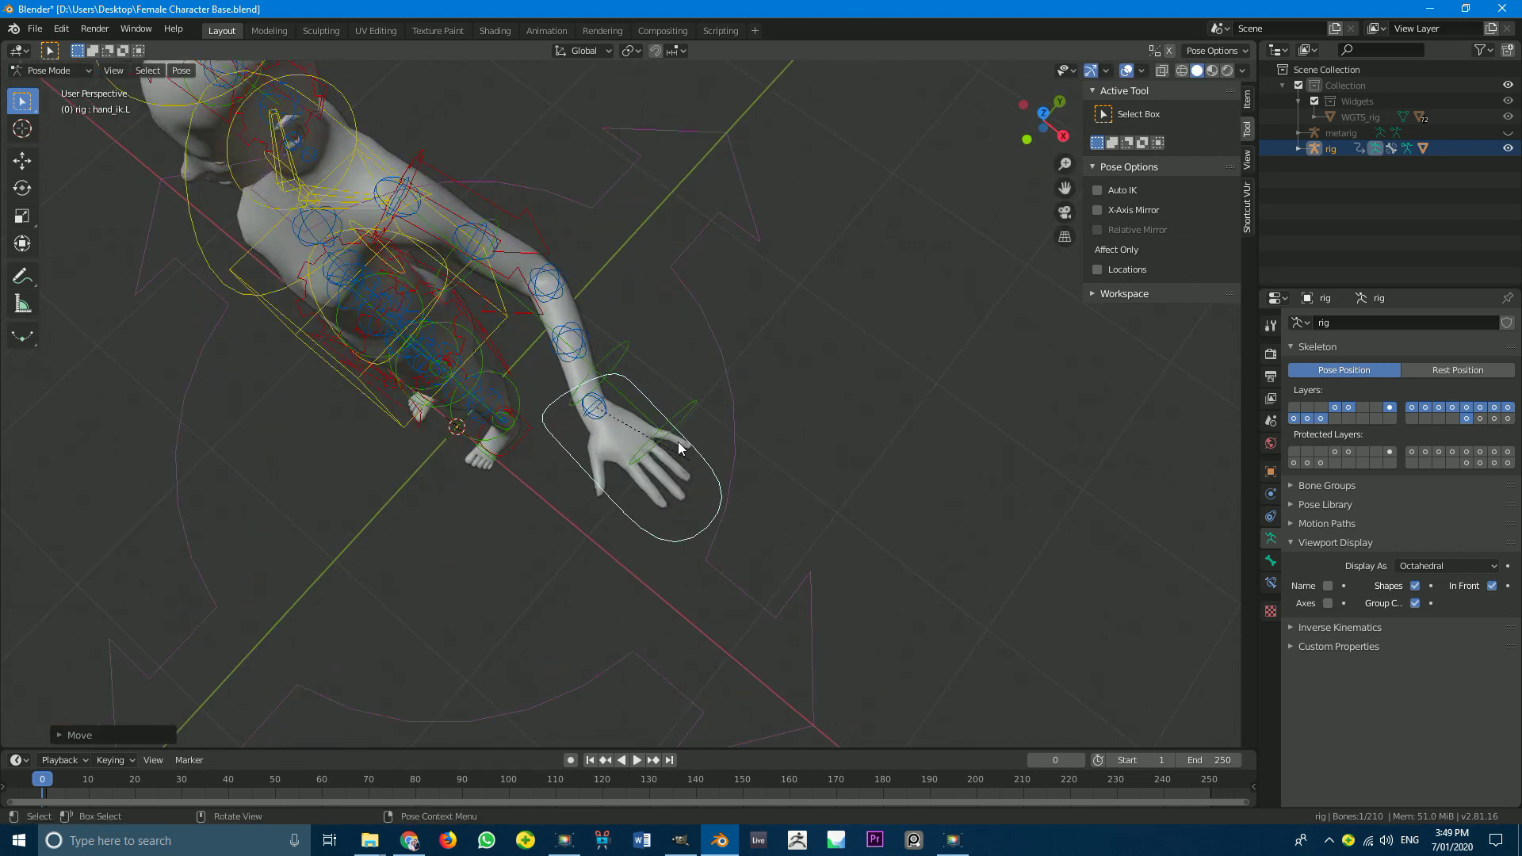
pyautogui.press('r')
pyautogui.click(663, 539)
pyautogui.moveTo(663, 533); pyautogui.dragTo(705, 435, button='middle')
pyautogui.press('g')
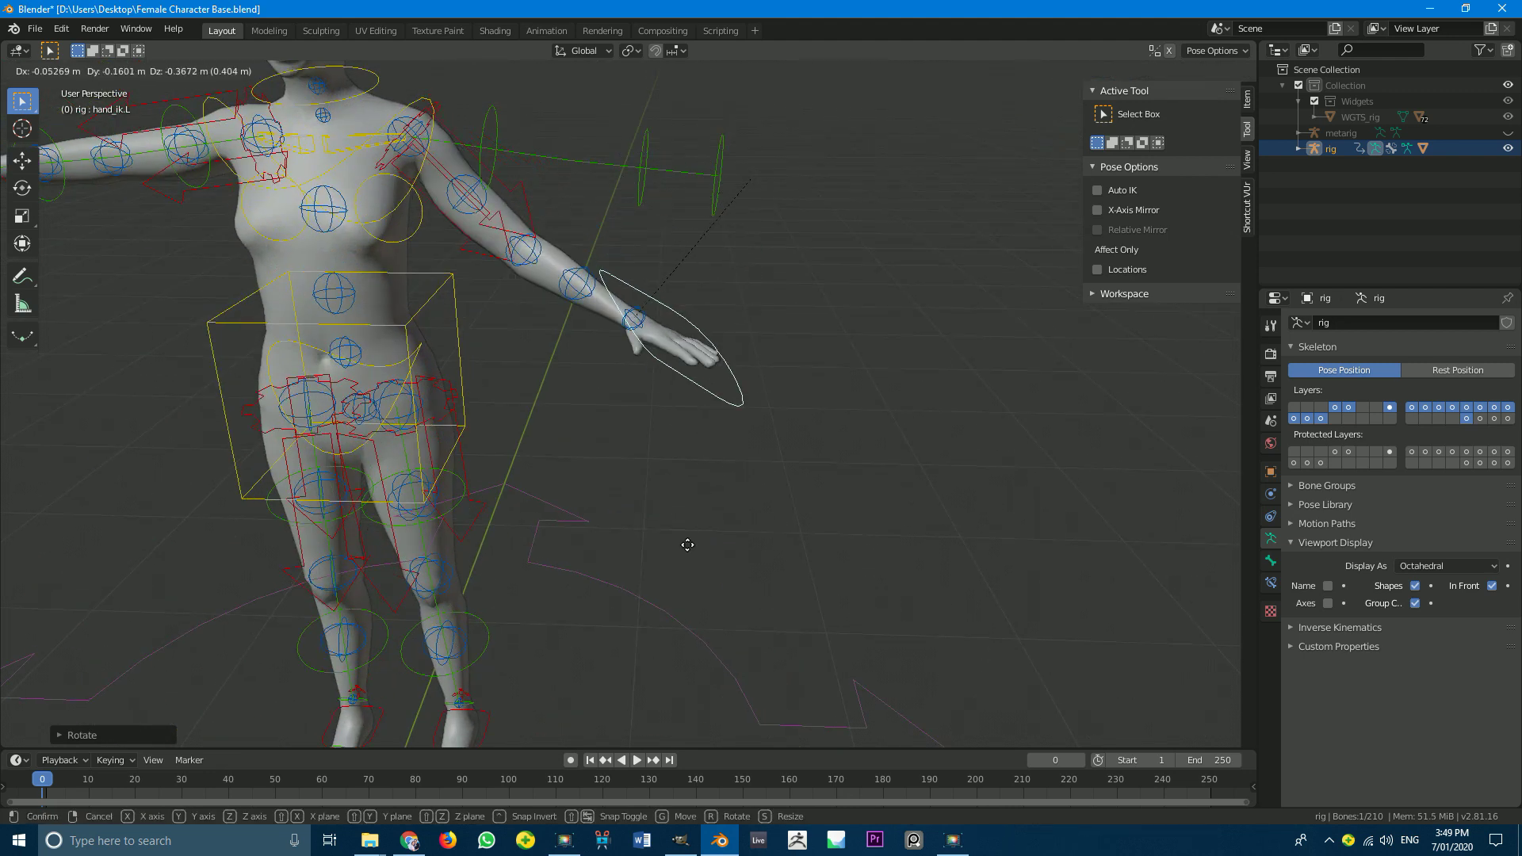
pyautogui.click(687, 544)
# Step: Try moving the left forearm tweak control to test how it deforms the arm
pyautogui.click(522, 252)
pyautogui.press('g')
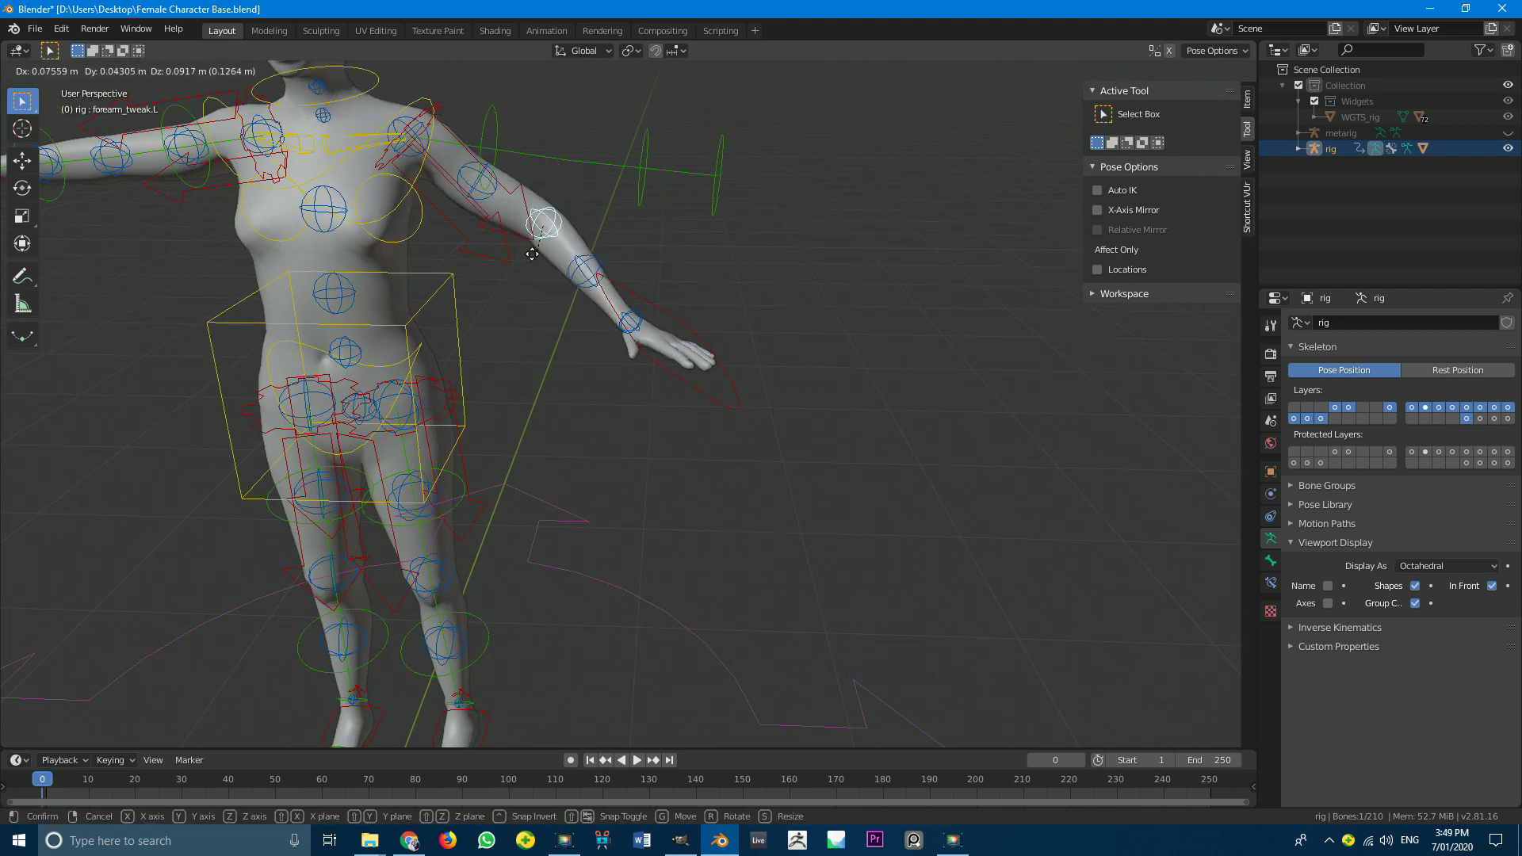
pyautogui.rightClick(541, 248)
# Step: Try rotating the head control to test how the head deforms
pyautogui.scroll(-4, 580, 265)
pyautogui.moveTo(581, 265); pyautogui.dragTo(540, 310, button='middle')
pyautogui.keyDown('shift'); pyautogui.moveTo(533, 246); pyautogui.dragTo(711, 355, button='middle'); pyautogui.keyUp('shift')
pyautogui.scroll(2, 711, 353)
pyautogui.click(747, 266)
pyautogui.moveTo(730, 282); pyautogui.dragTo(811, 276, button='middle')
pyautogui.press('r')
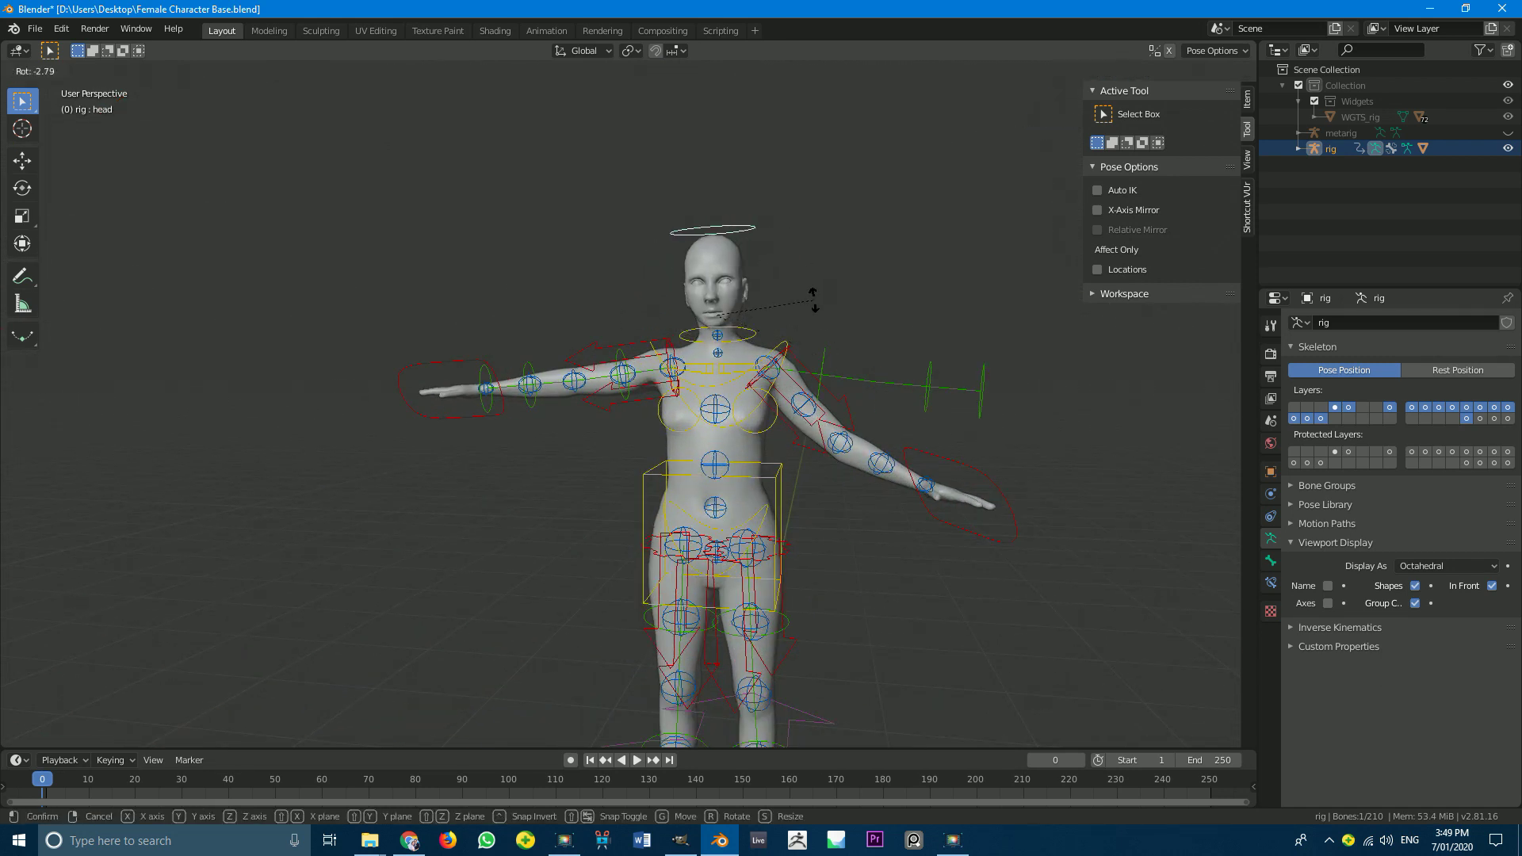
pyautogui.rightClick(811, 299)
# Step: Select the left hand IK control and display its Rig Main Properties
pyautogui.keyDown('shift'); pyautogui.moveTo(865, 487); pyautogui.dragTo(781, 314, button='middle'); pyautogui.keyUp('shift')
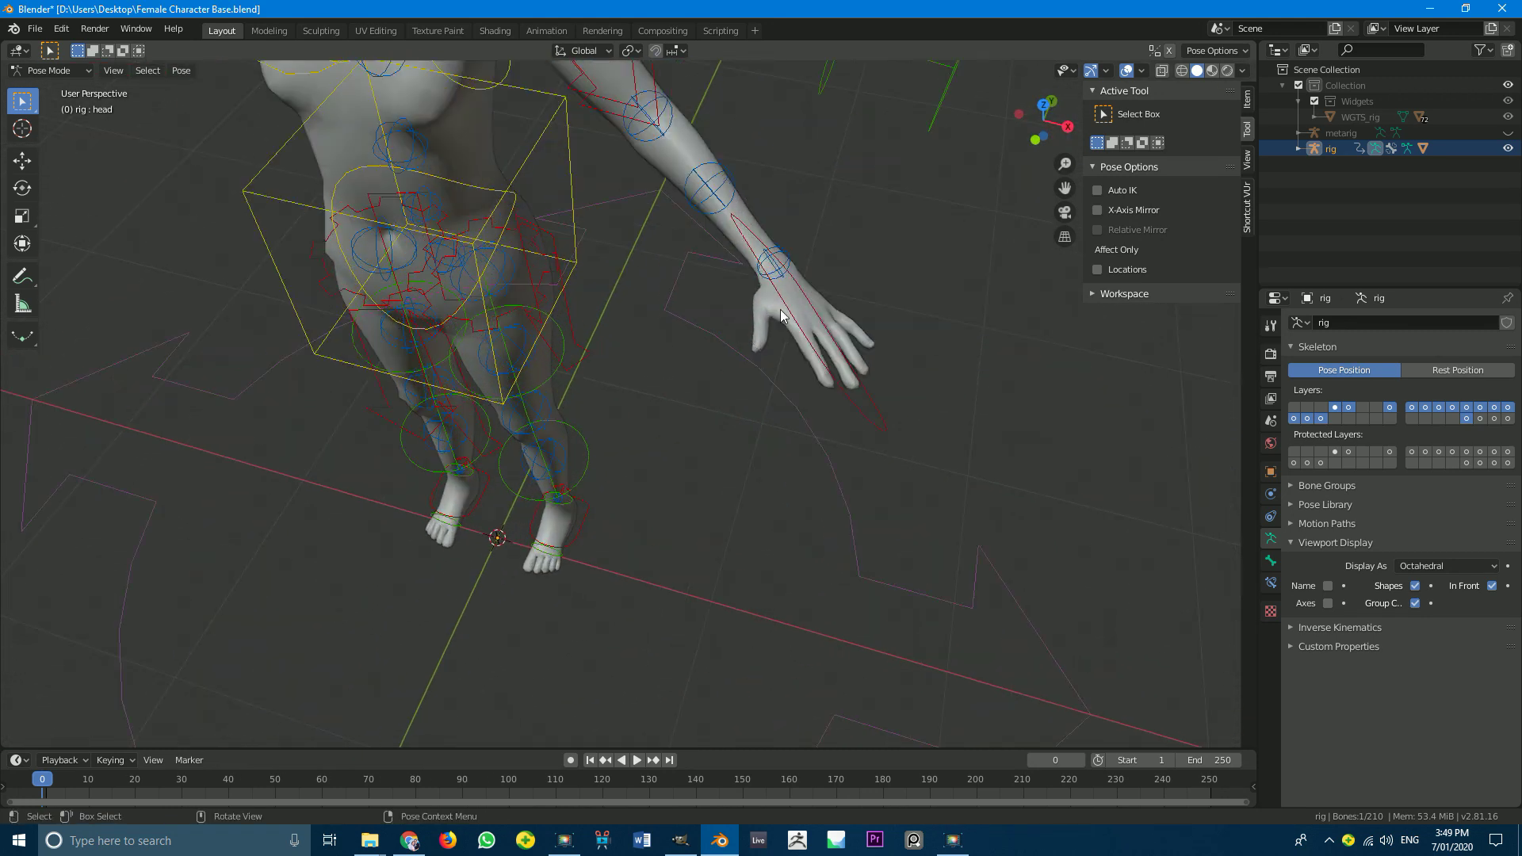
pyautogui.click(872, 425)
pyautogui.moveTo(845, 411); pyautogui.dragTo(935, 390, button='middle')
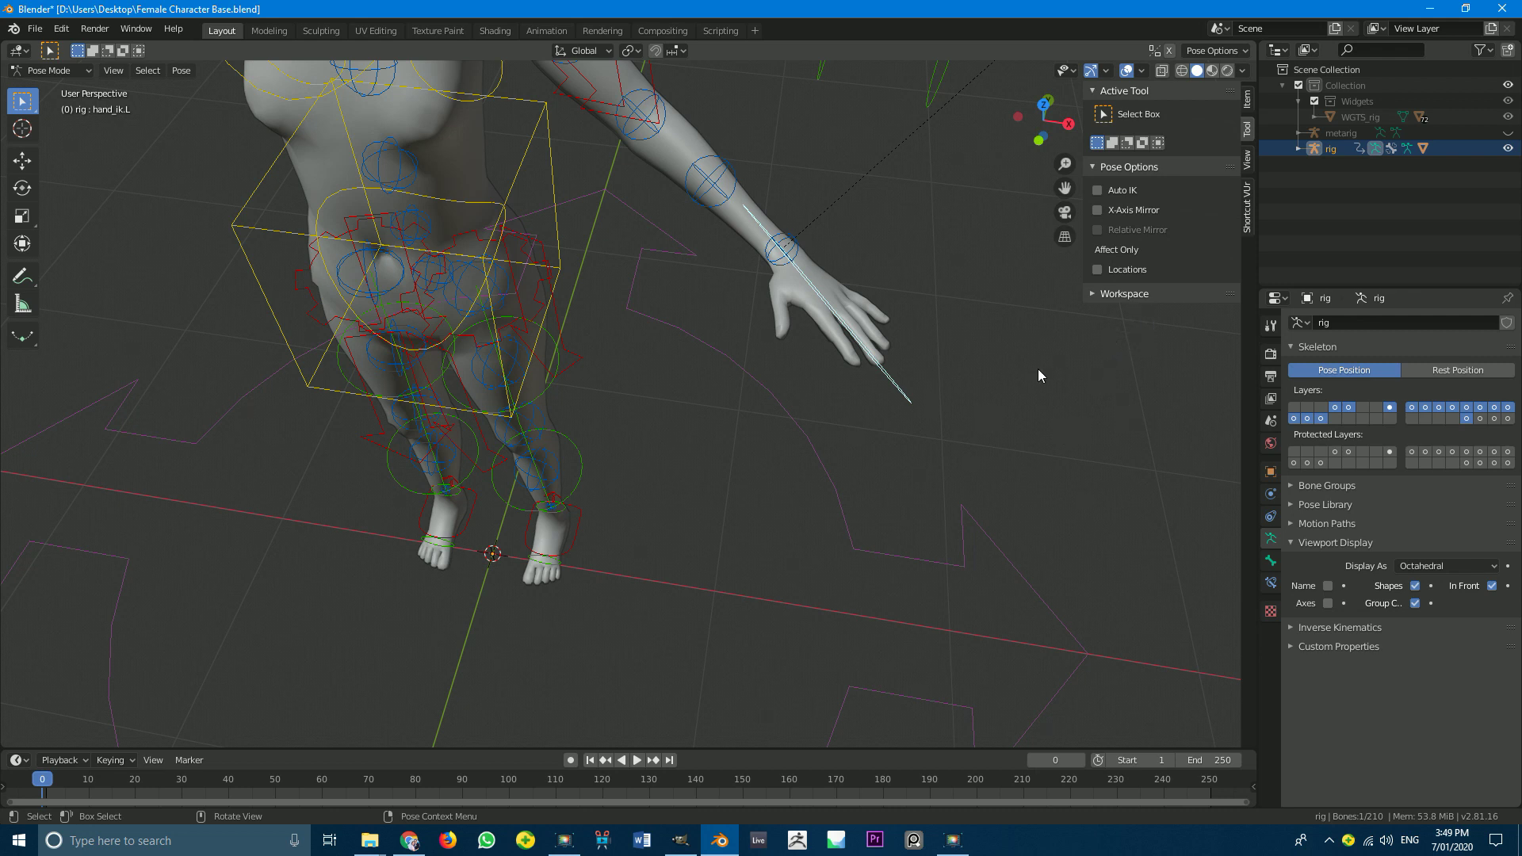
pyautogui.scroll(-5, 796, 273)
pyautogui.moveTo(796, 273); pyautogui.dragTo(773, 373, button='middle')
pyautogui.click(579, 591)
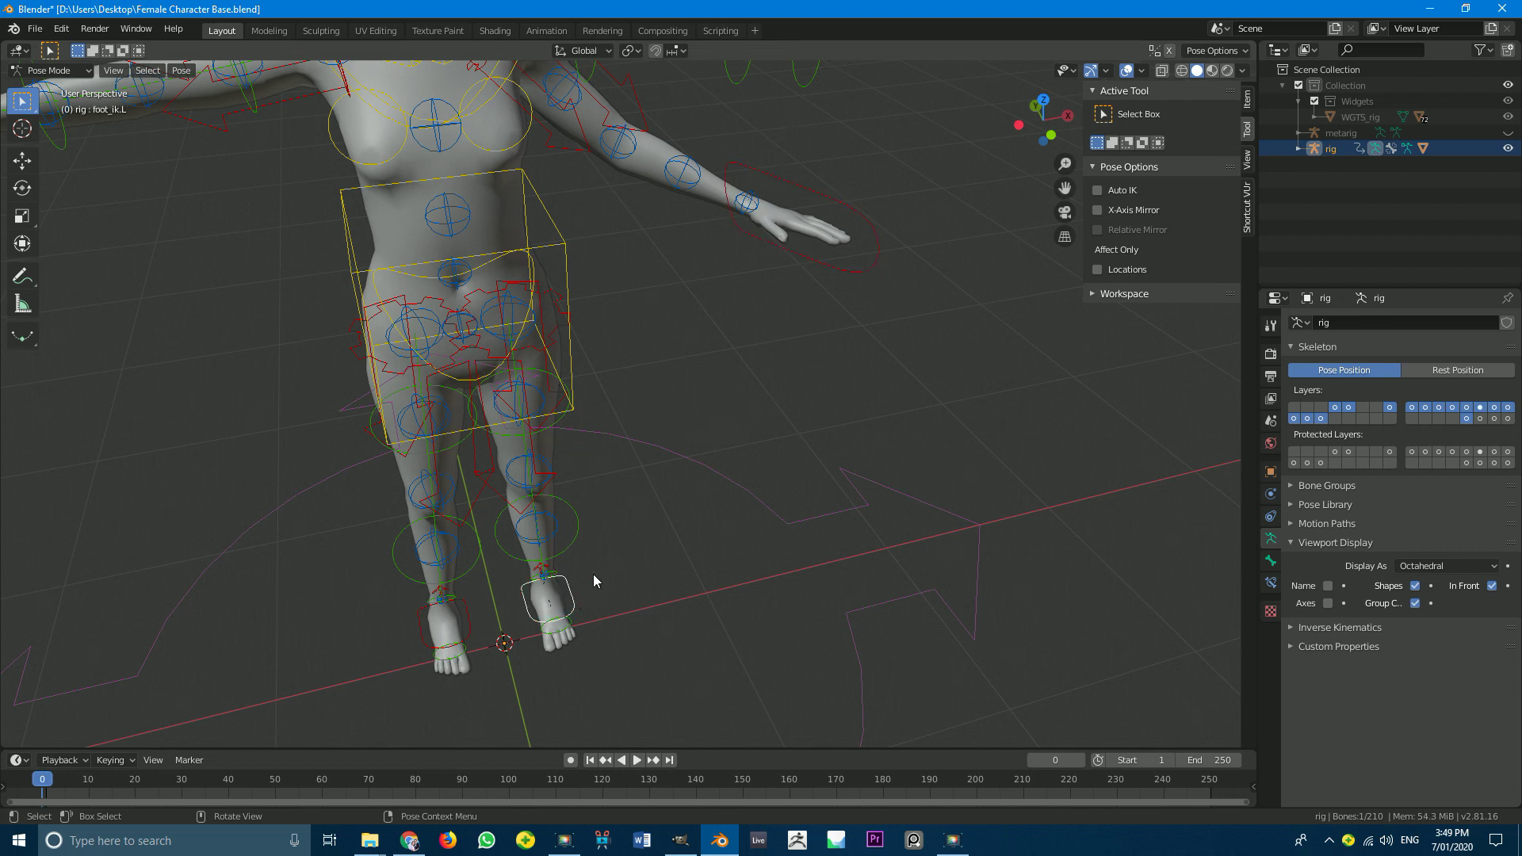
pyautogui.click(872, 251)
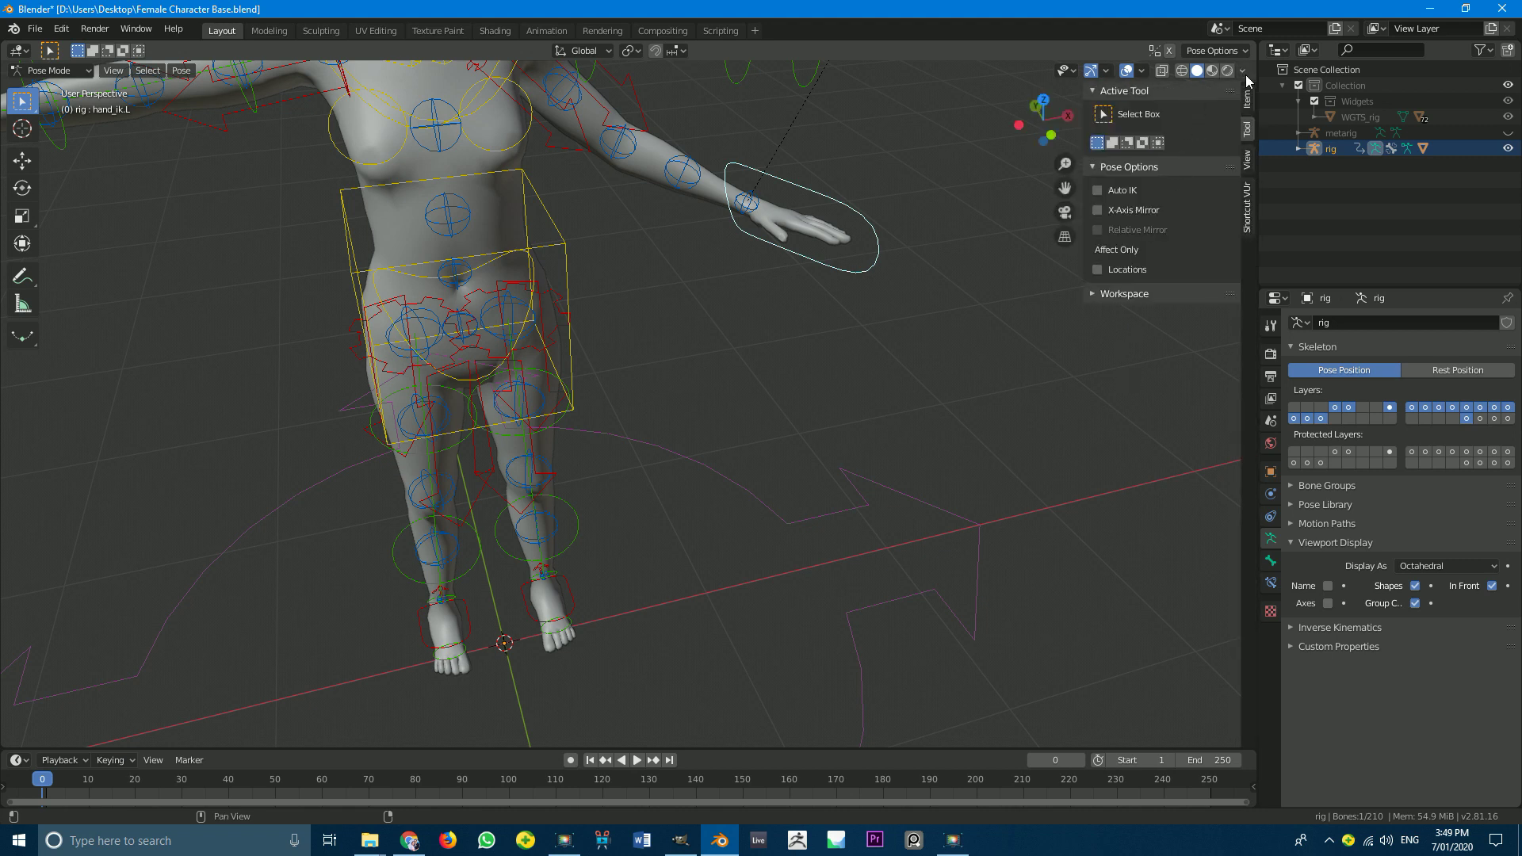
pyautogui.click(1246, 162)
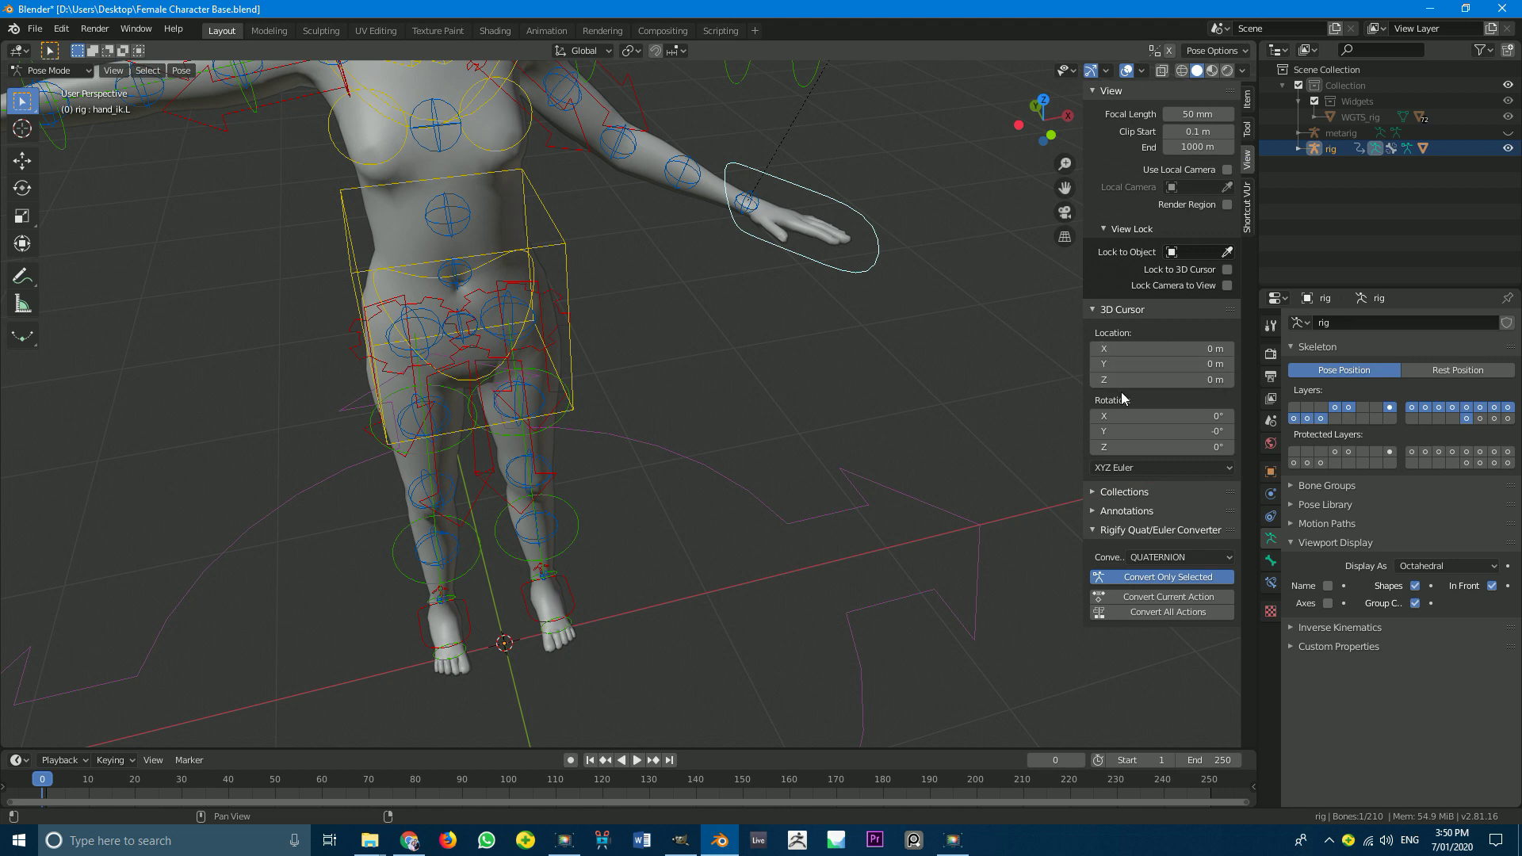
pyautogui.click(1248, 96)
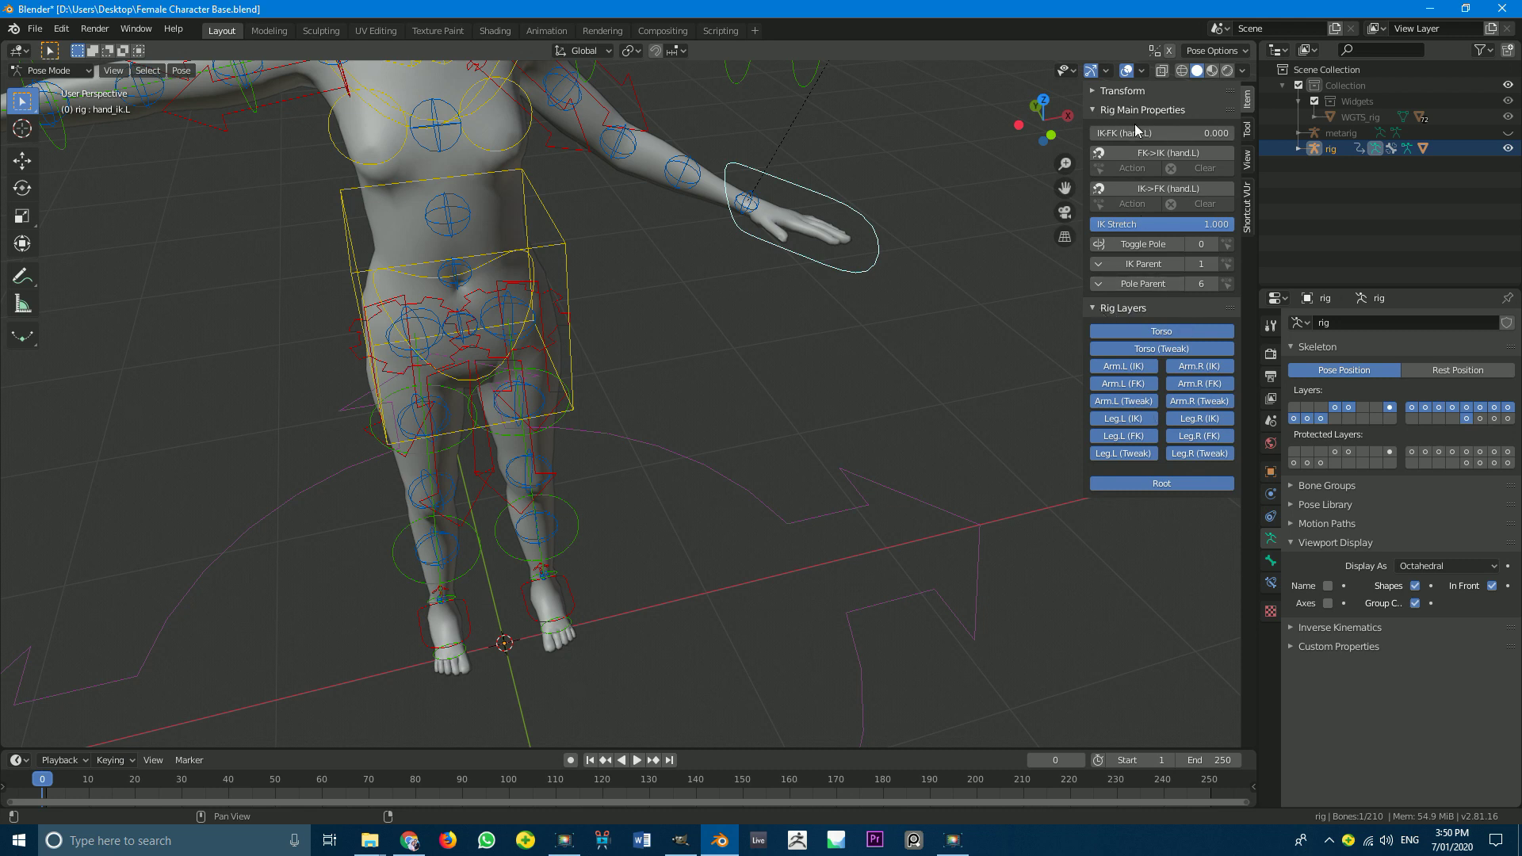
# Step: Raise the left hand's IK-FK value to 0.130 and to 0.484 to test blending between the IK and FK controls
pyautogui.moveTo(1115, 133)
pyautogui.mouseDown()
pyautogui.moveTo(1204, 133)
pyautogui.moveTo(1134, 132)
pyautogui.mouseUp()
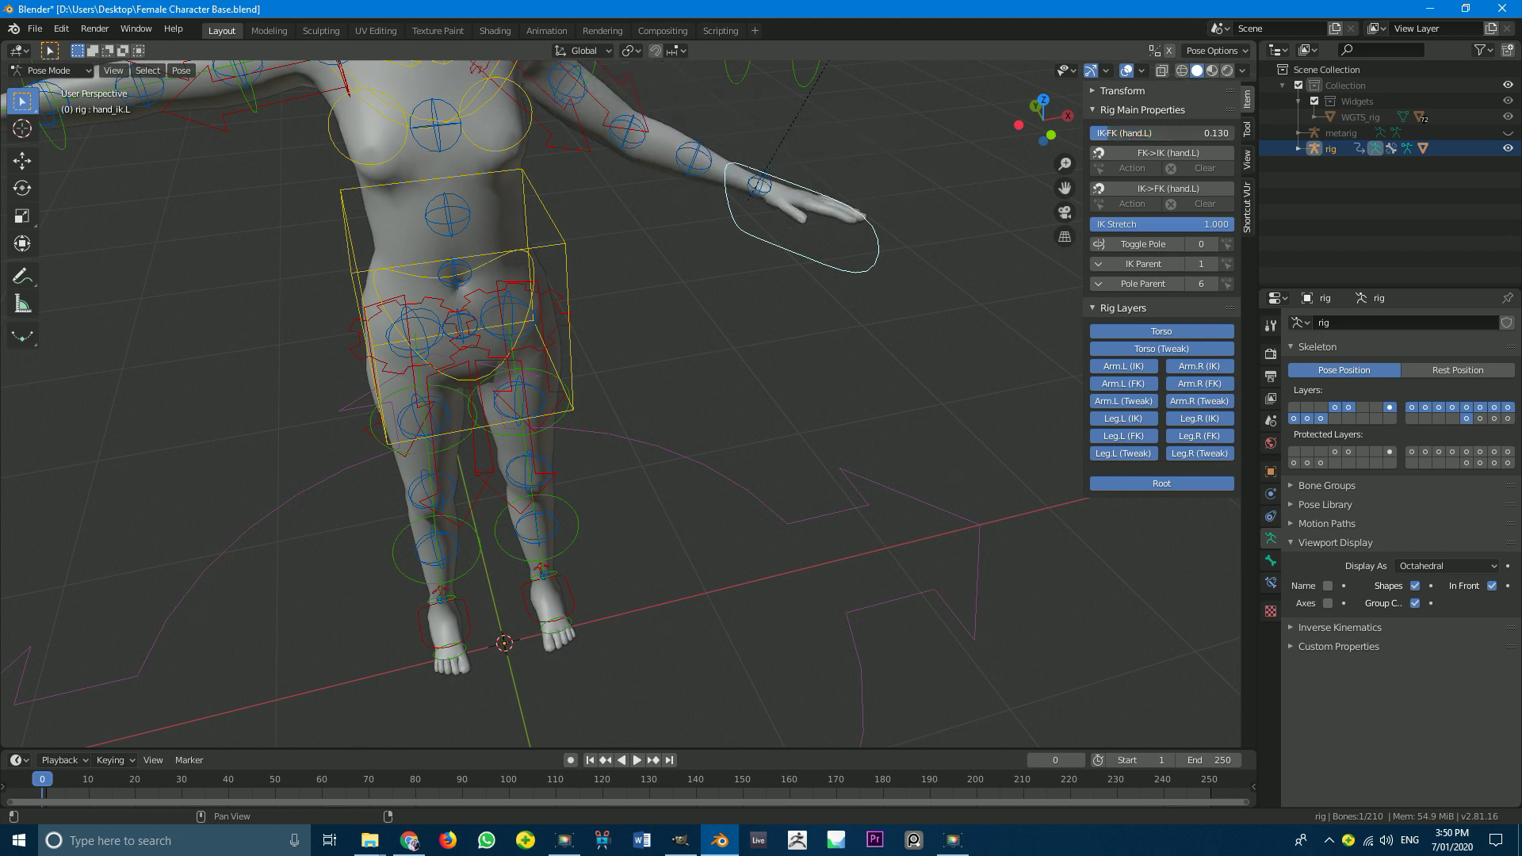
pyautogui.scroll(-2, 798, 207)
pyautogui.moveTo(798, 208); pyautogui.dragTo(773, 273, button='middle')
pyautogui.scroll(3, 773, 273)
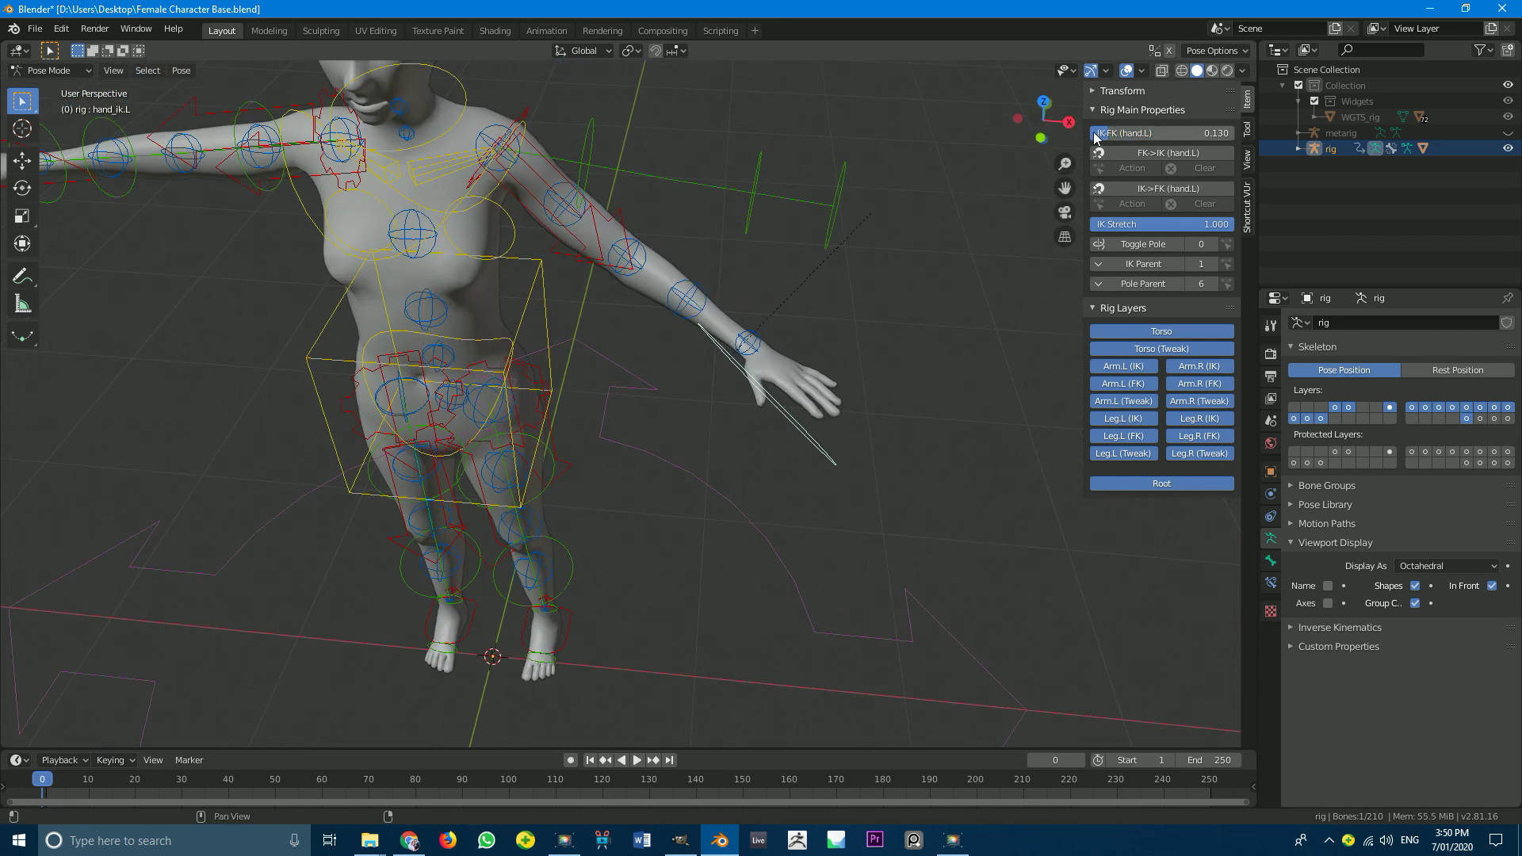
pyautogui.moveTo(1105, 132); pyautogui.dragTo(1160, 133)
pyautogui.moveTo(741, 378); pyautogui.dragTo(674, 387, button='middle')
pyautogui.scroll(-1, 674, 387)
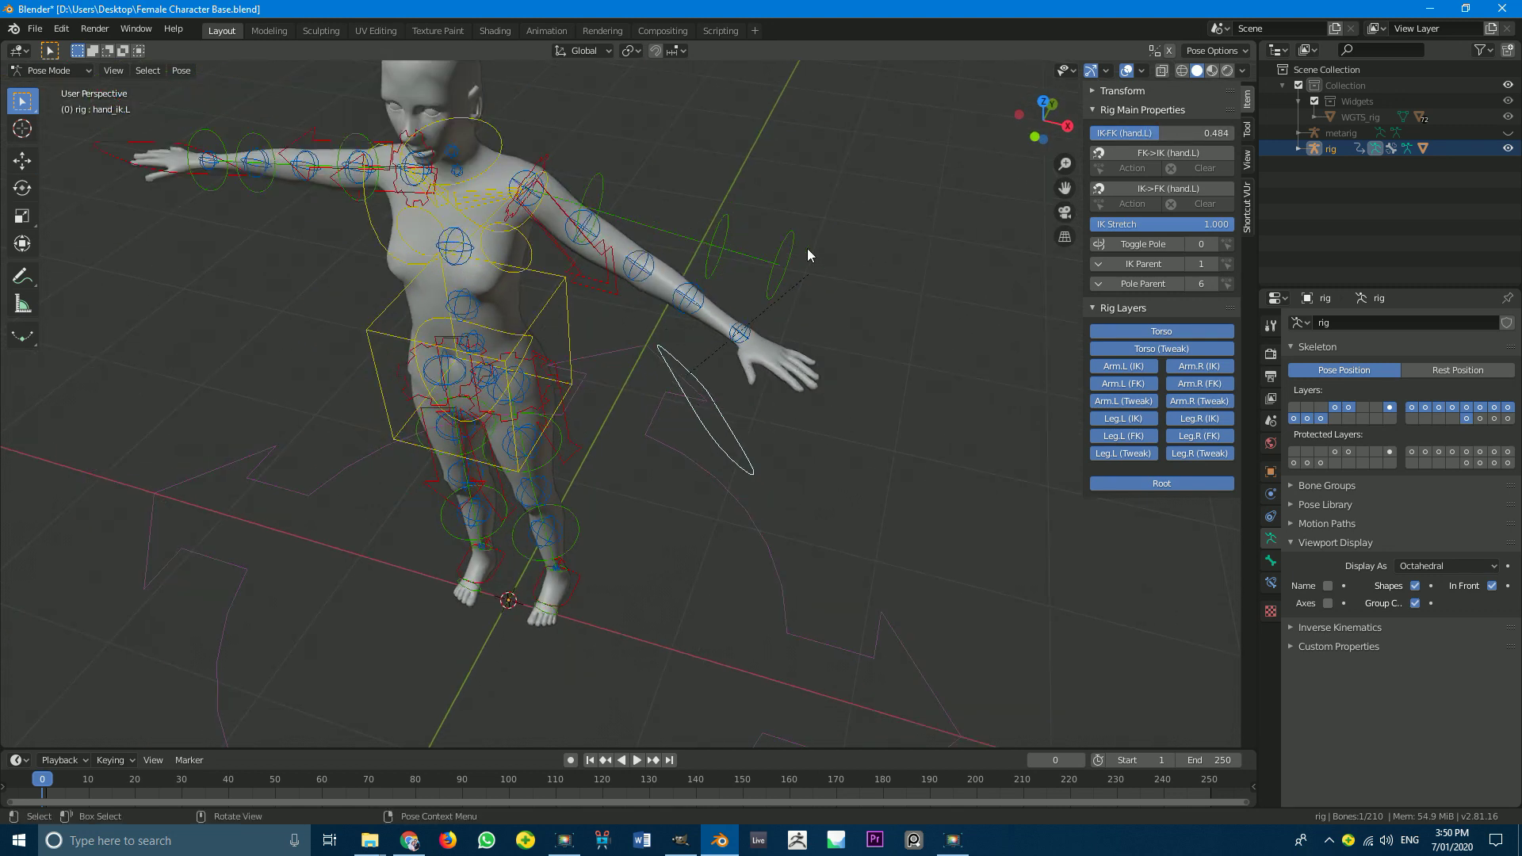
pyautogui.moveTo(717, 380); pyautogui.dragTo(766, 301, button='middle')
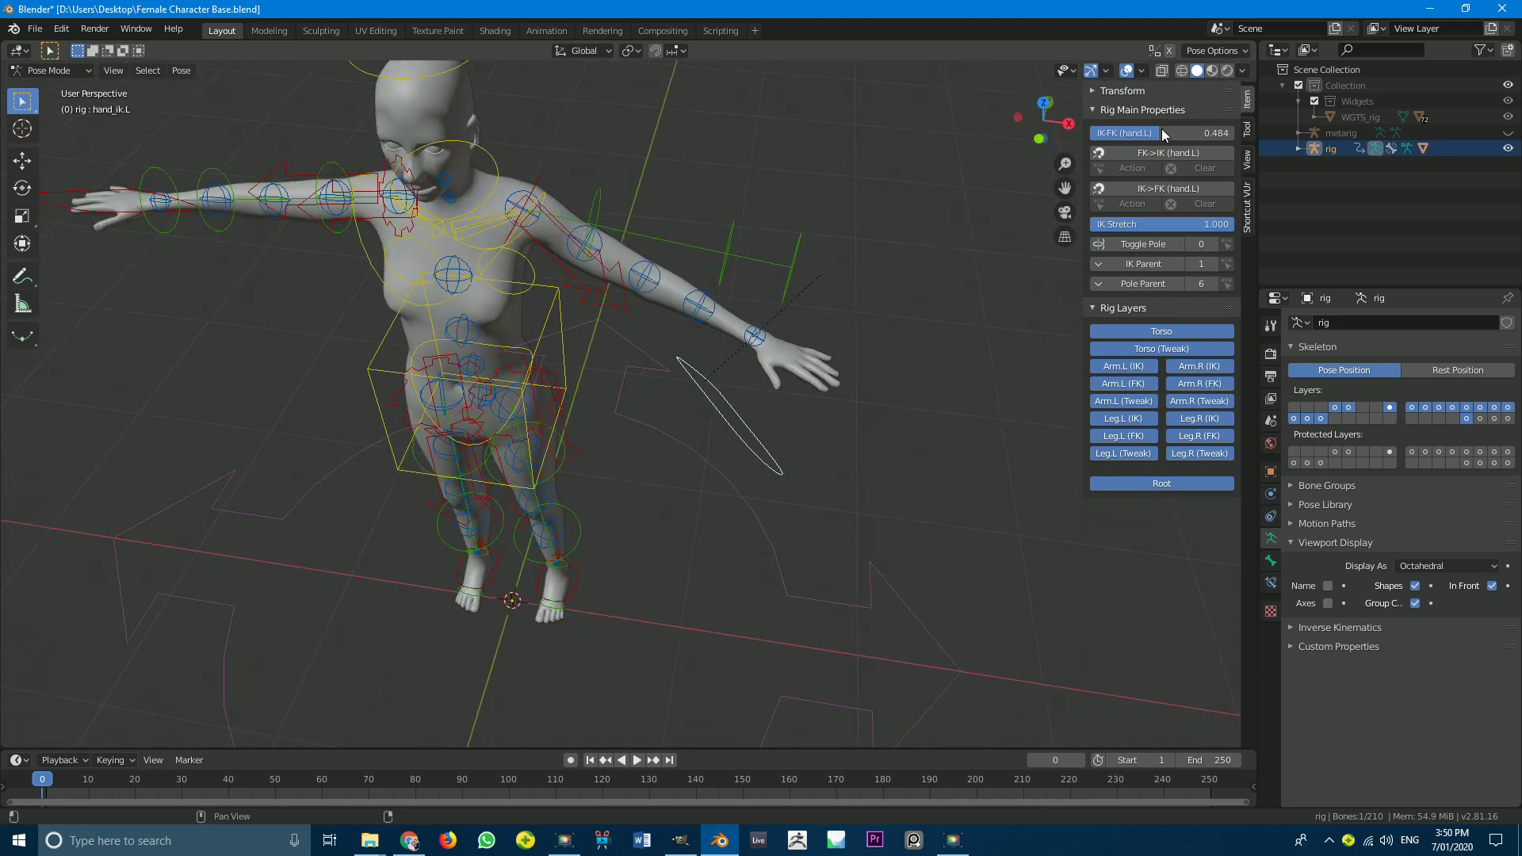
# Step: Set the left hand's IK-FK value to 1.000 so the arm follows the FK controls
pyautogui.moveTo(1162, 130); pyautogui.dragTo(1234, 133)
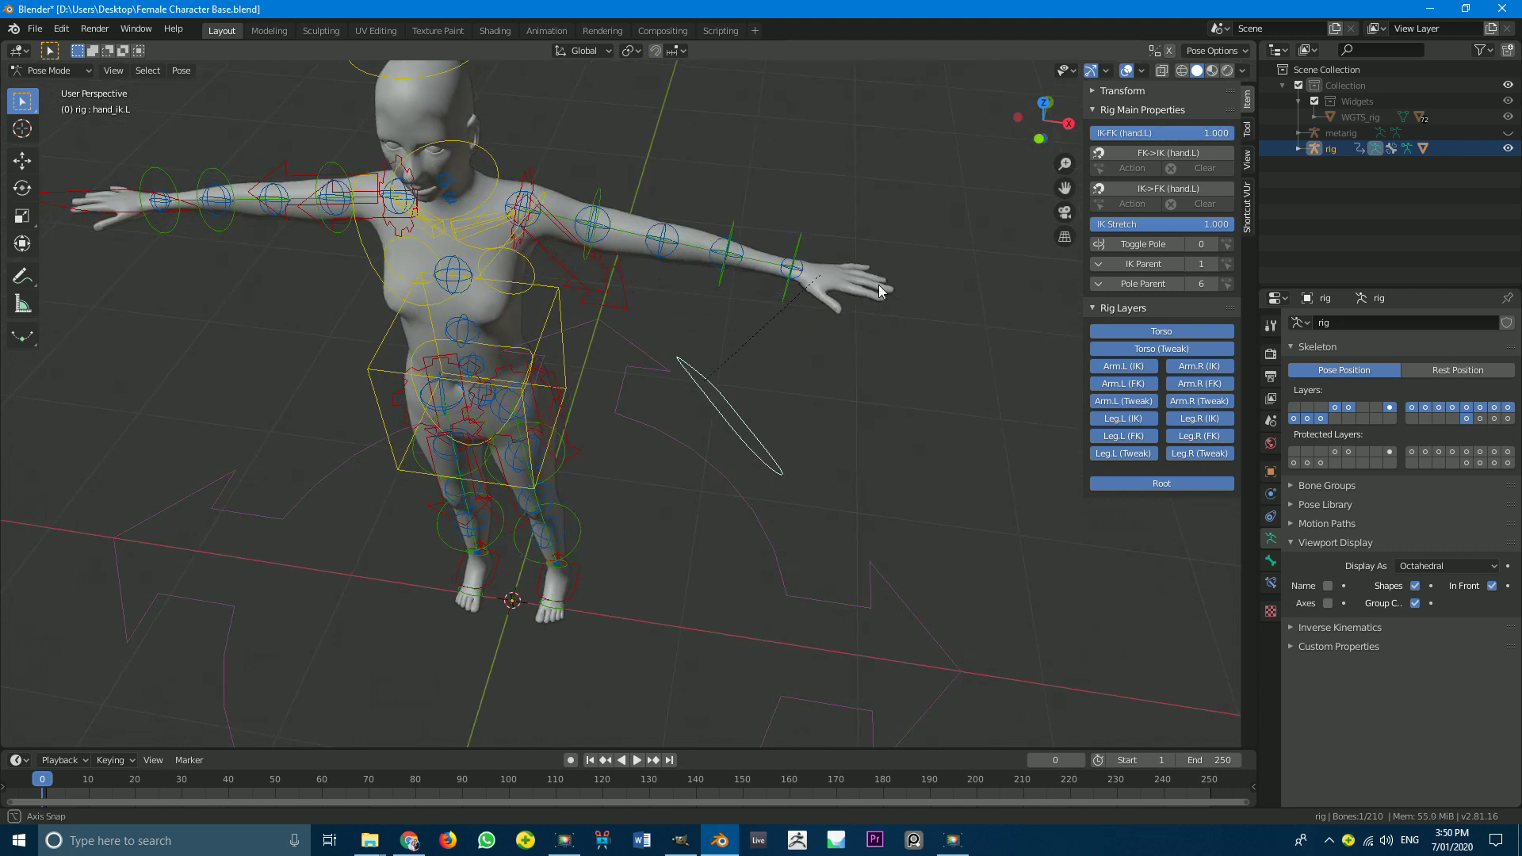
pyautogui.moveTo(879, 284); pyautogui.dragTo(869, 314, button='middle')
pyautogui.scroll(2, 869, 314)
pyautogui.keyDown('shift'); pyautogui.moveTo(919, 224); pyautogui.dragTo(878, 249, button='middle'); pyautogui.keyUp('shift')
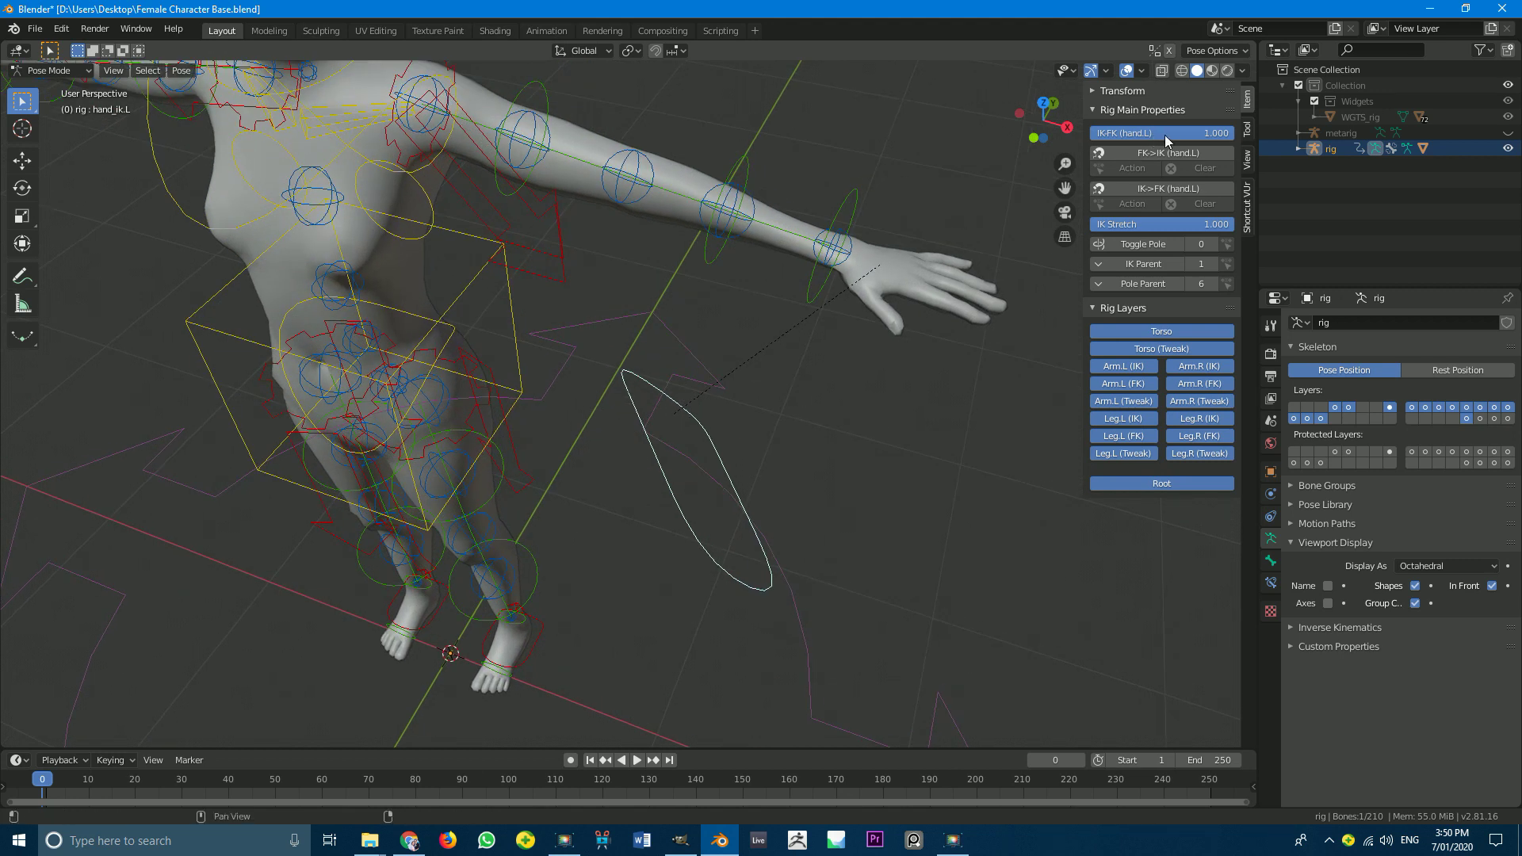
# Step: Vary the left hand's IK-FK value through 0.239 and 1.000, ending at 0.000 for full IK control
pyautogui.moveTo(1206, 133); pyautogui.dragTo(1048, 157)
pyautogui.moveTo(669, 459); pyautogui.dragTo(661, 442, button='middle')
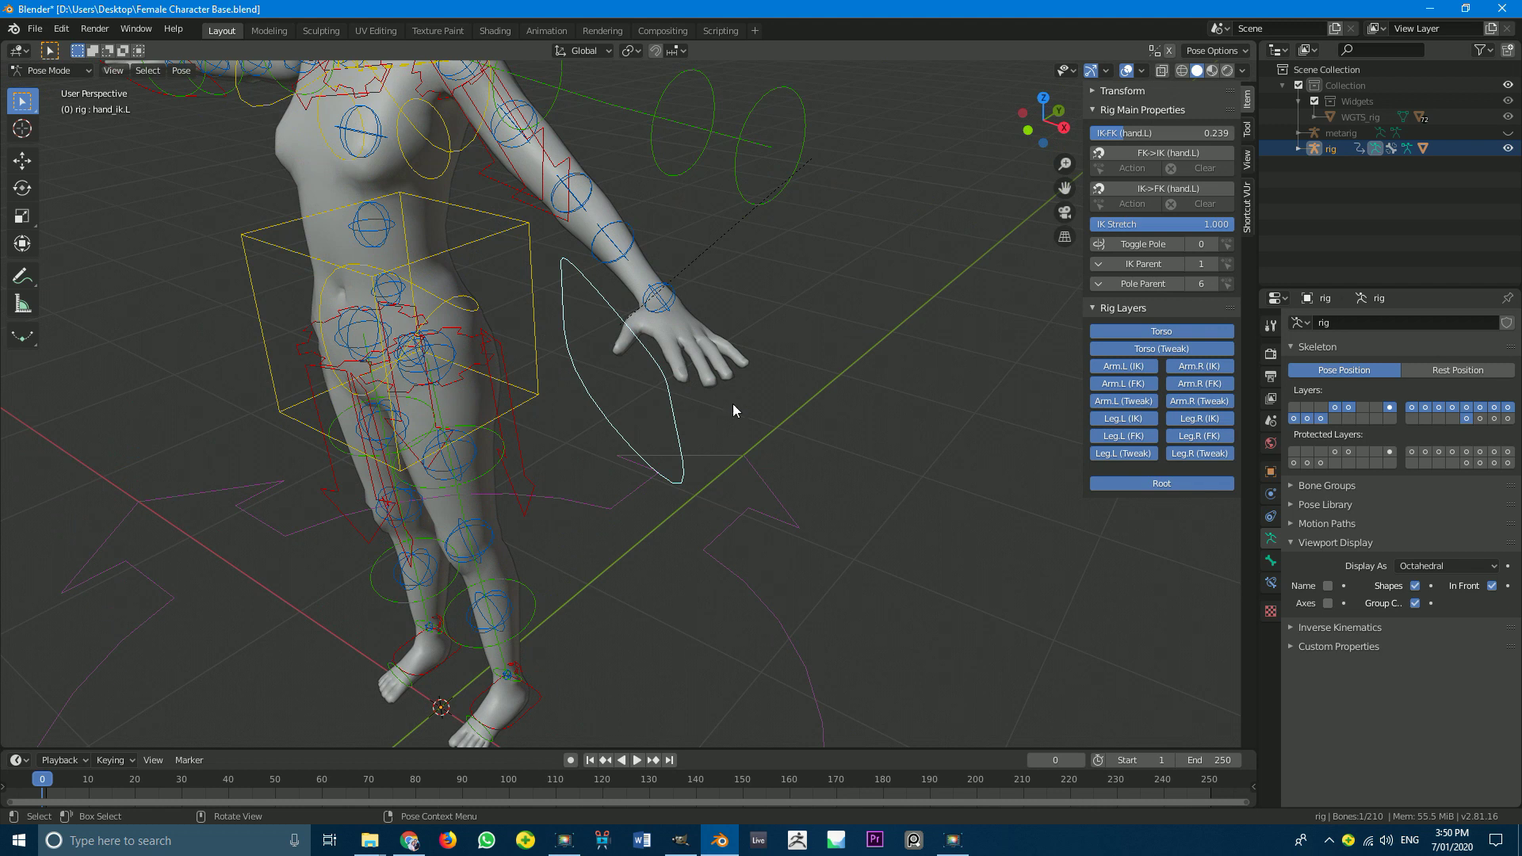
pyautogui.moveTo(1130, 133); pyautogui.dragTo(1234, 133)
pyautogui.scroll(-5, 853, 234)
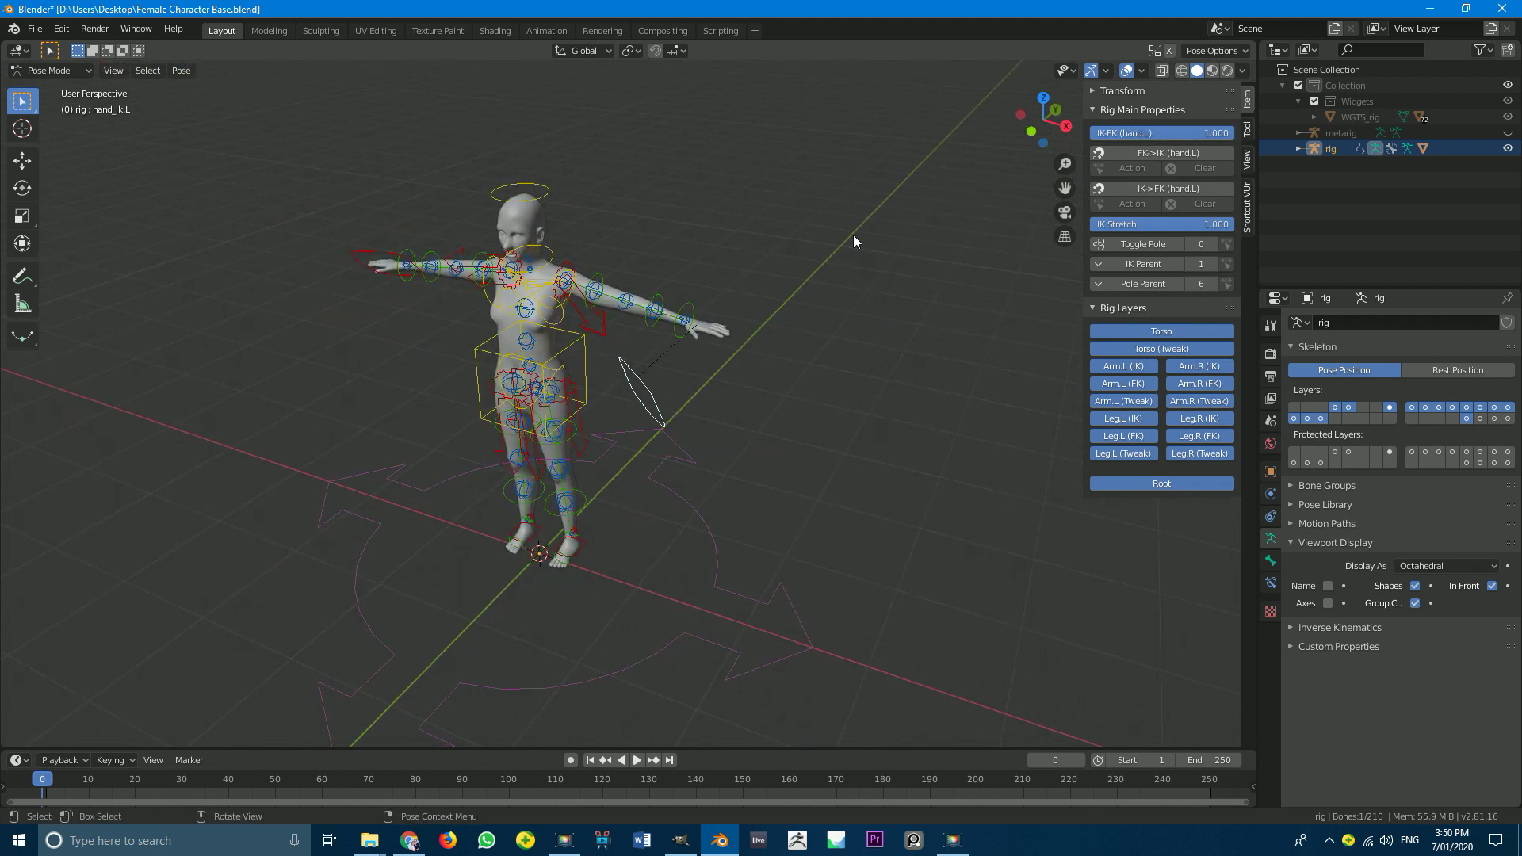
pyautogui.moveTo(1225, 133); pyautogui.dragTo(1090, 133)
pyautogui.scroll(3, 717, 384)
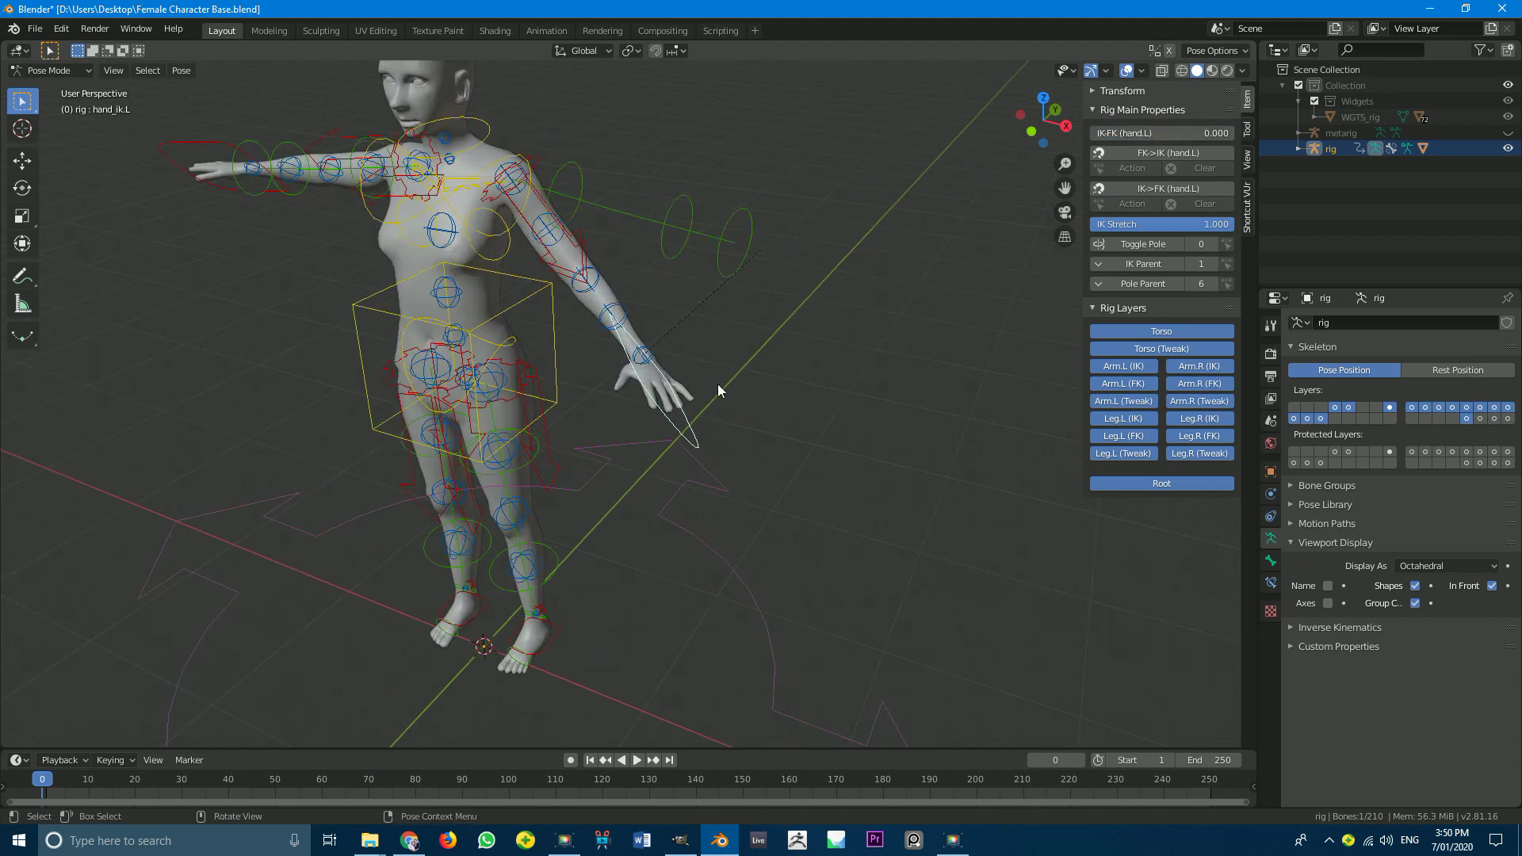
# Step: Move the left hand IK control upward so the elbow bends
pyautogui.moveTo(717, 384); pyautogui.dragTo(636, 697, button='middle')
pyautogui.press('g')
pyautogui.click(693, 440)
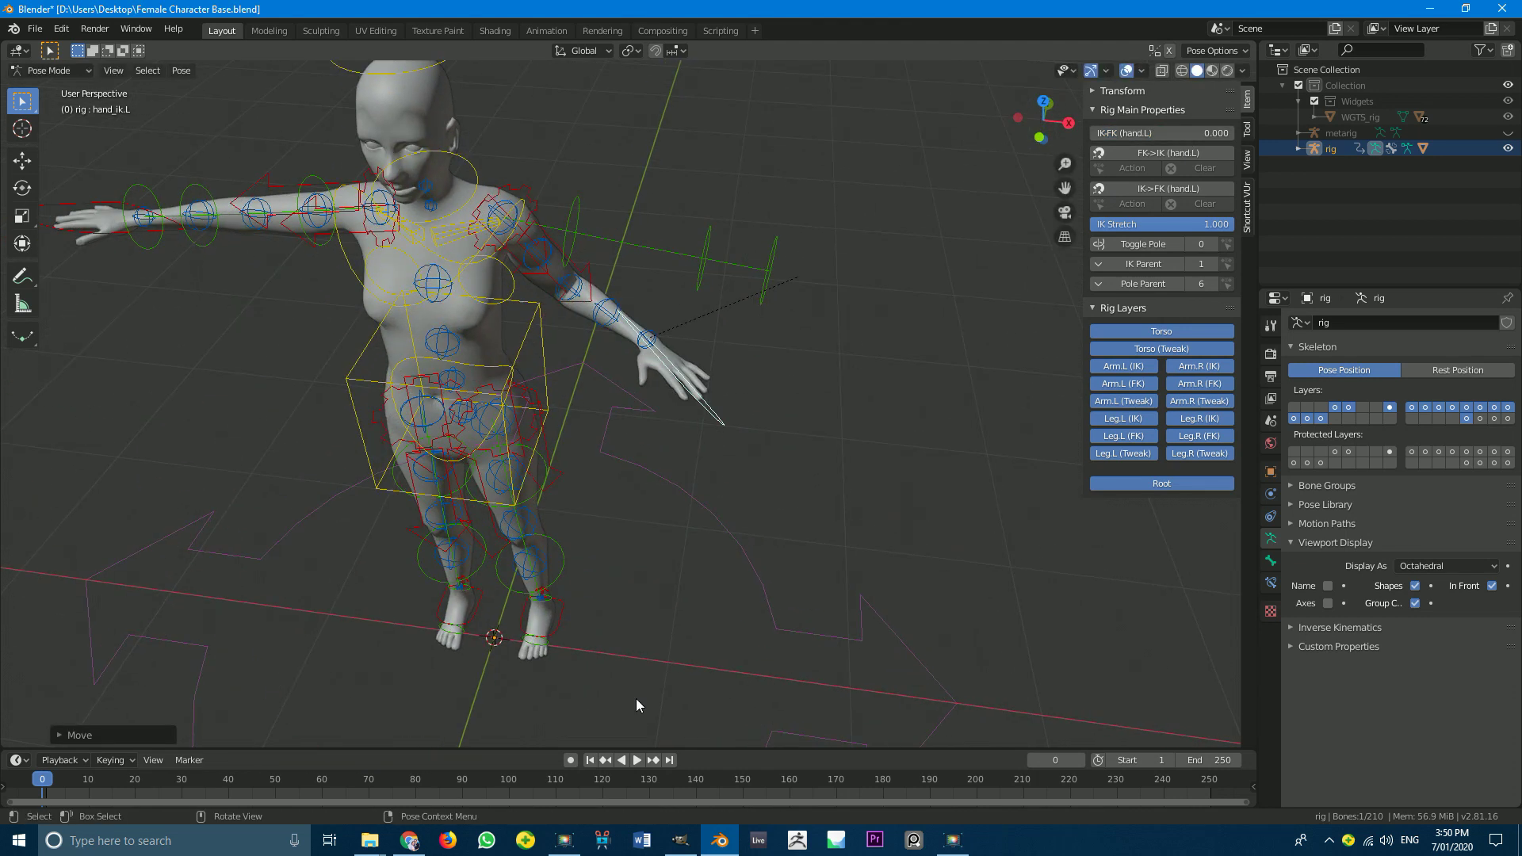
# Step: Select the left foot IK control and move it upward so the left knee bends
pyautogui.click(562, 617)
pyautogui.moveTo(562, 618); pyautogui.dragTo(653, 516, button='middle')
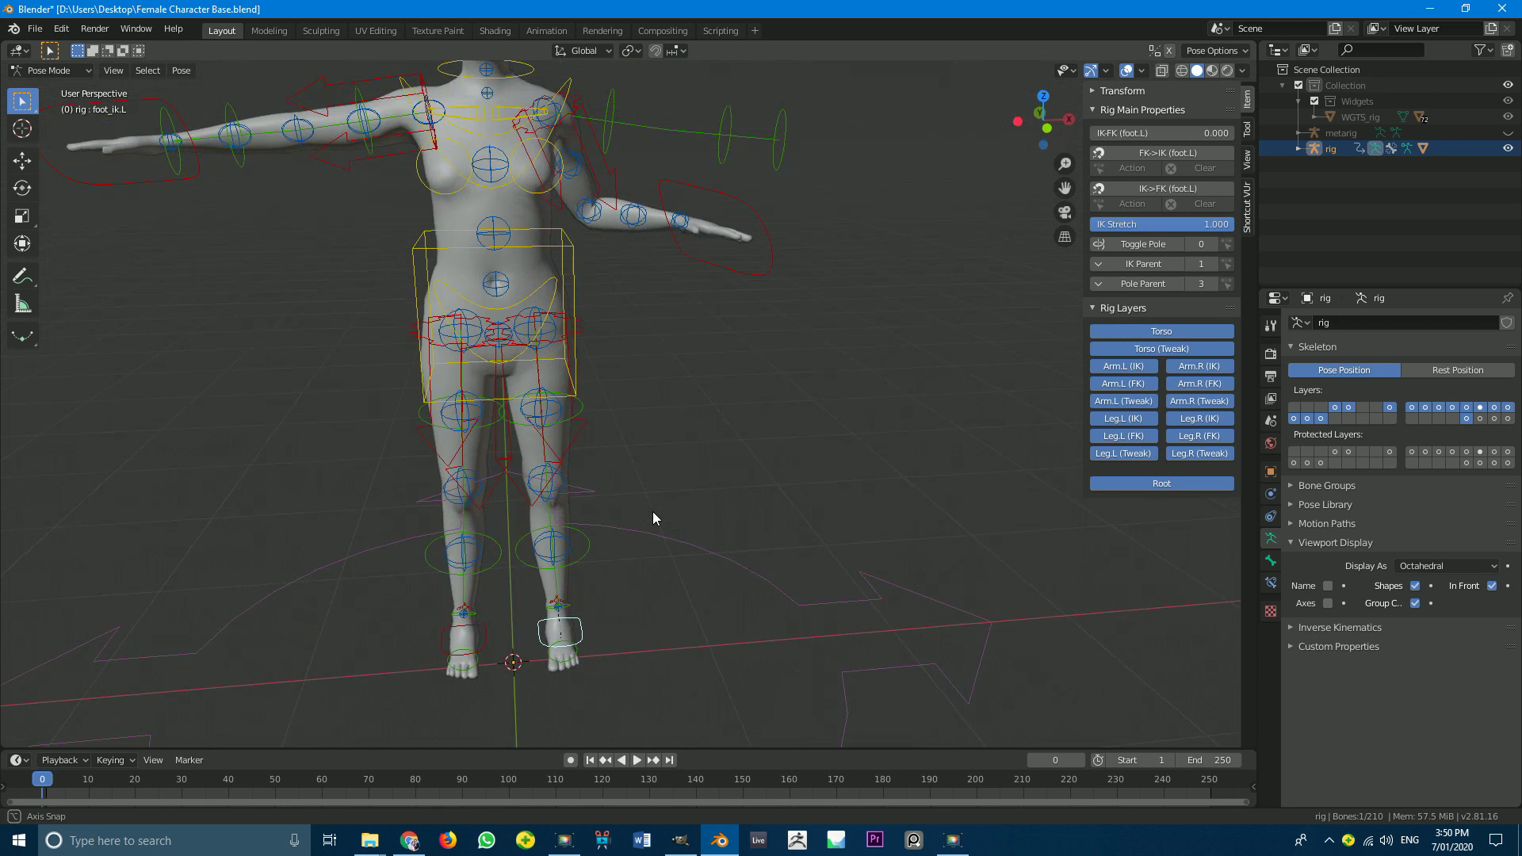
pyautogui.press('g')
pyautogui.click(693, 417)
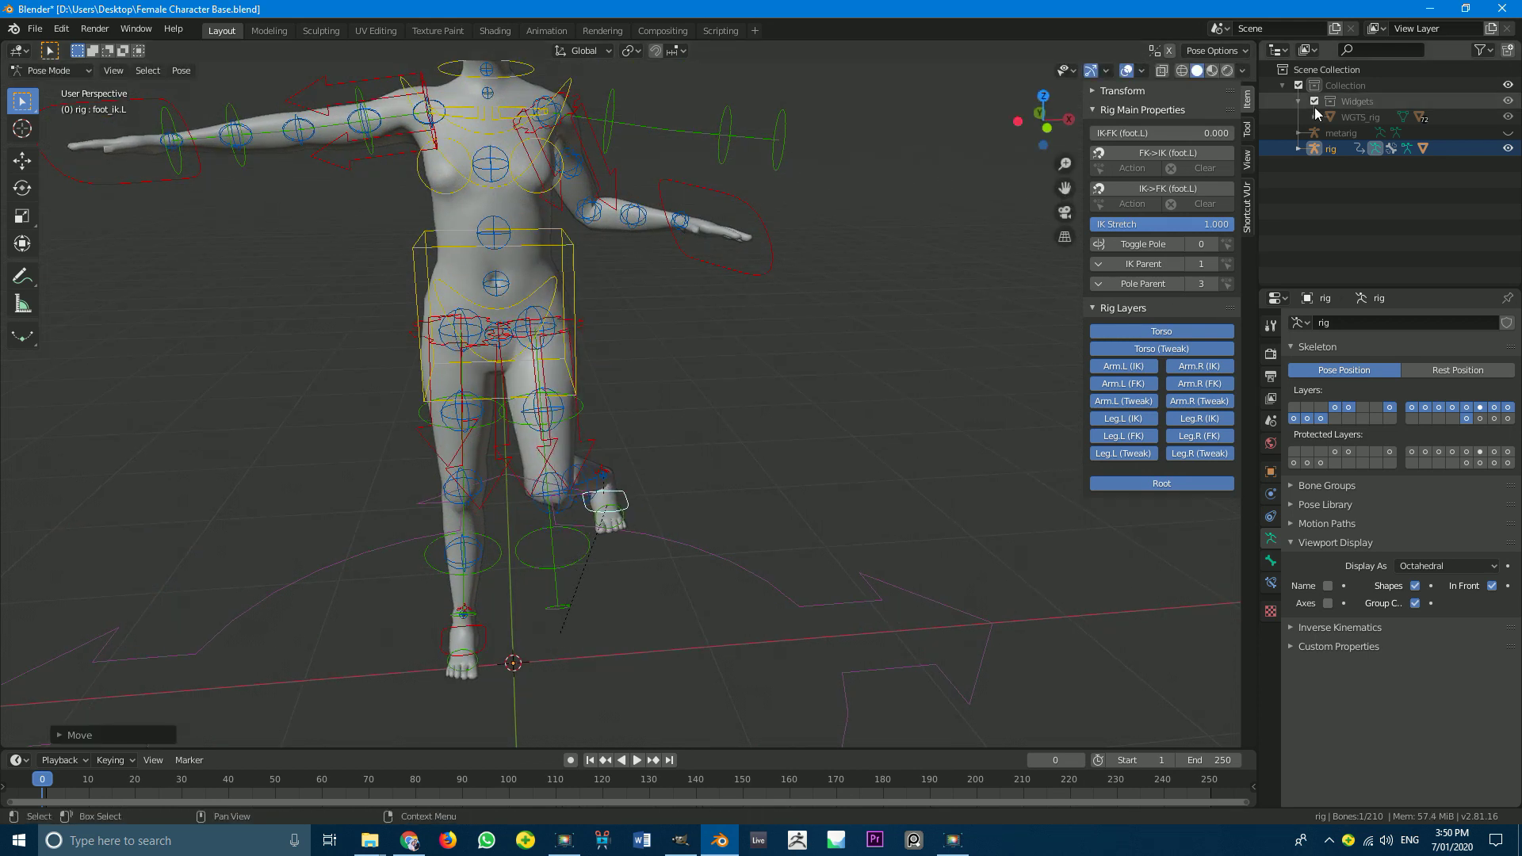
# Step: Move the left foot IK control outward, away from the standing leg
pyautogui.moveTo(1110, 132)
pyautogui.mouseDown()
pyautogui.moveTo(1235, 133)
pyautogui.moveTo(1099, 133)
pyautogui.mouseUp()
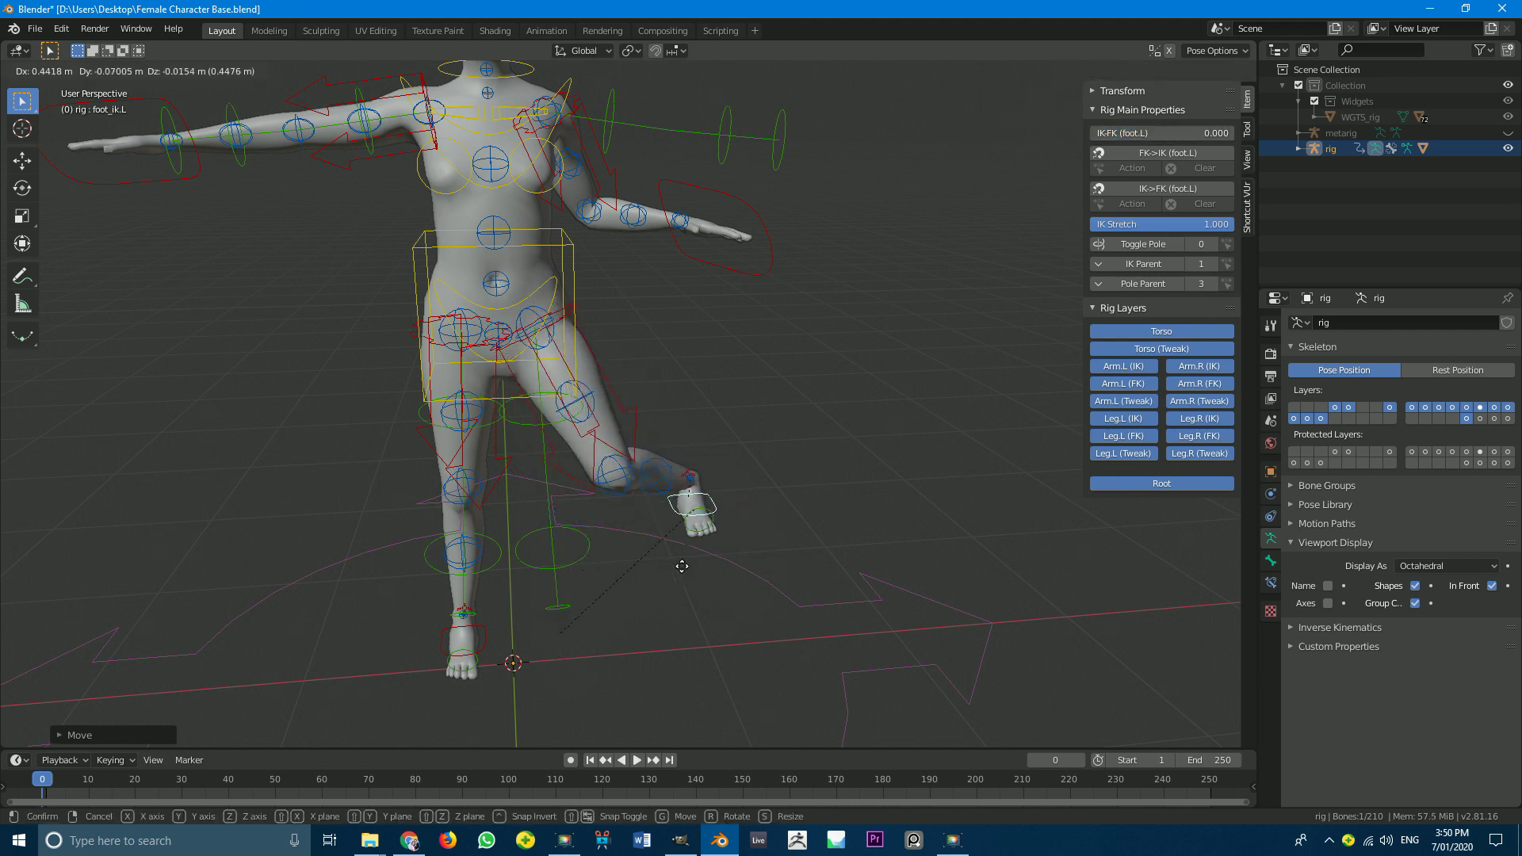
pyautogui.click(655, 500)
# Step: Select the box-shaped torso control and rotate it freely with trackball rotation to test the upper body
pyautogui.scroll(3, 547, 238)
pyautogui.click(539, 211)
pyautogui.scroll(-2, 529, 222)
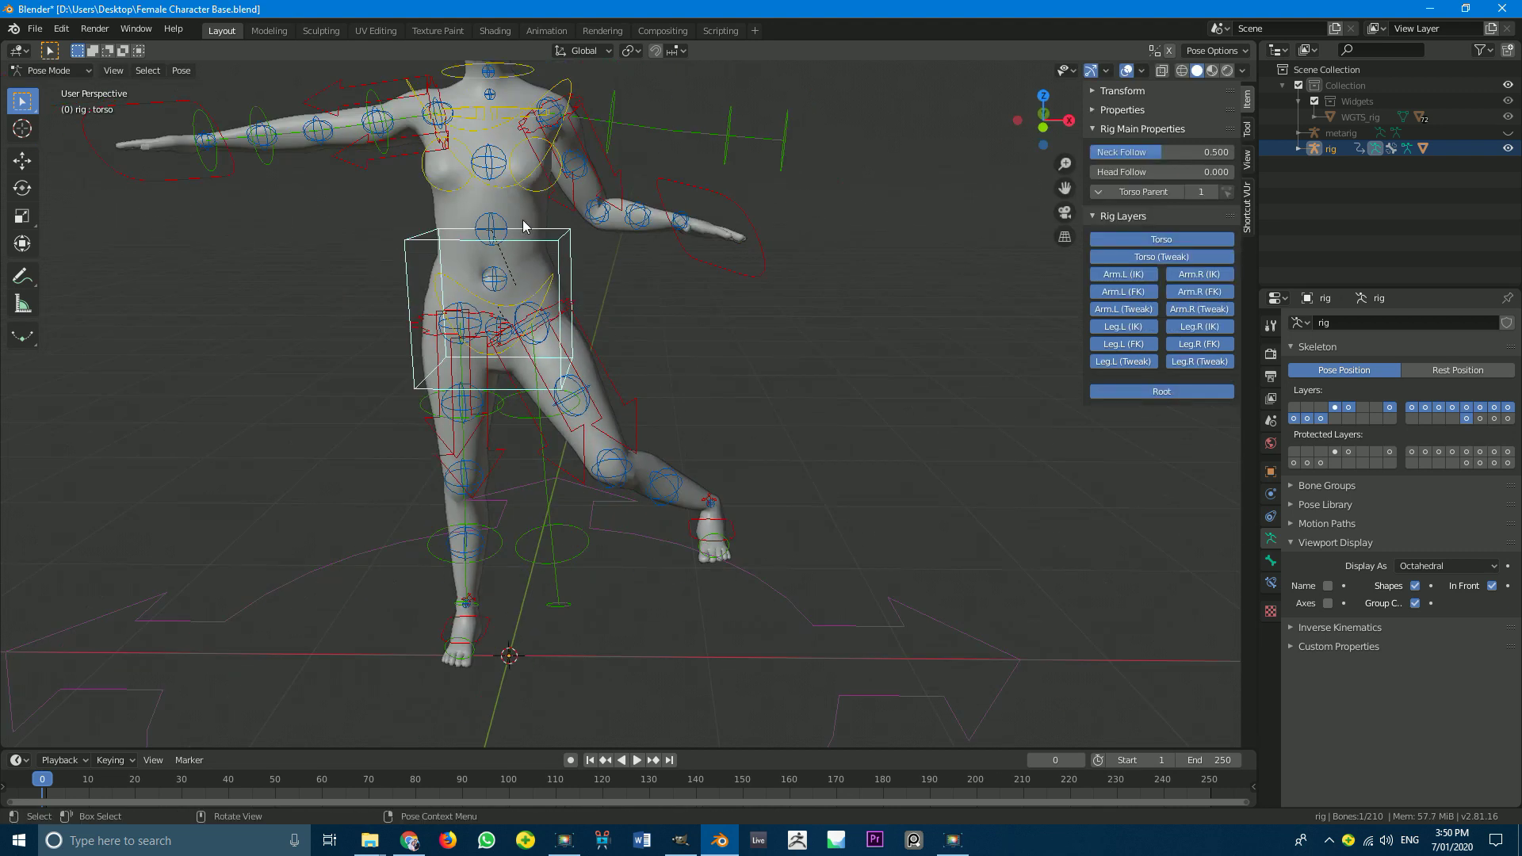
pyautogui.keyDown('shift'); pyautogui.moveTo(509, 292); pyautogui.dragTo(581, 326, button='middle'); pyautogui.keyUp('shift')
pyautogui.press('r')
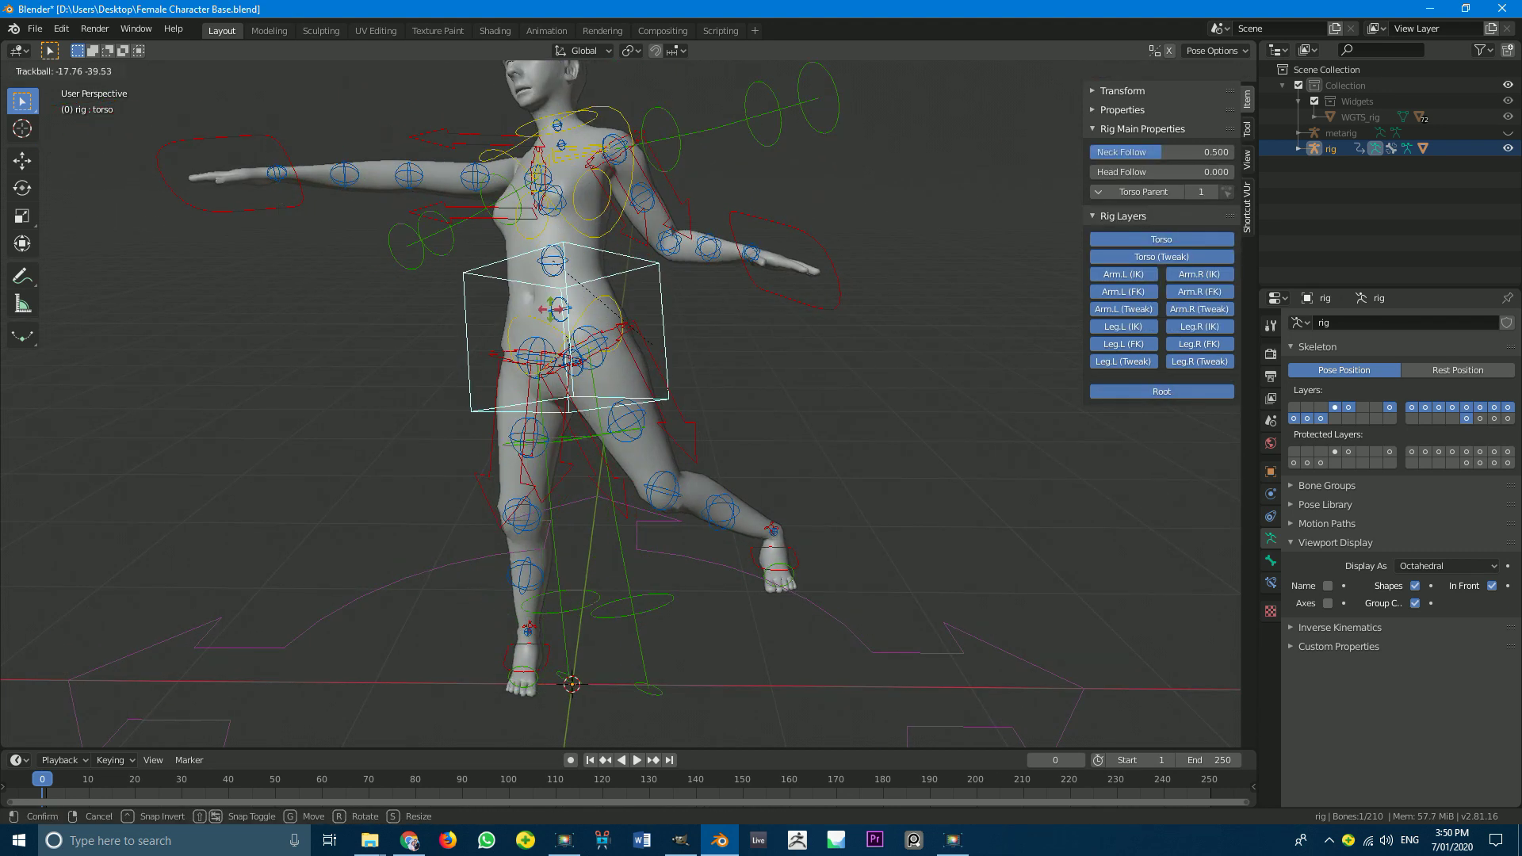
pyautogui.click(611, 321)
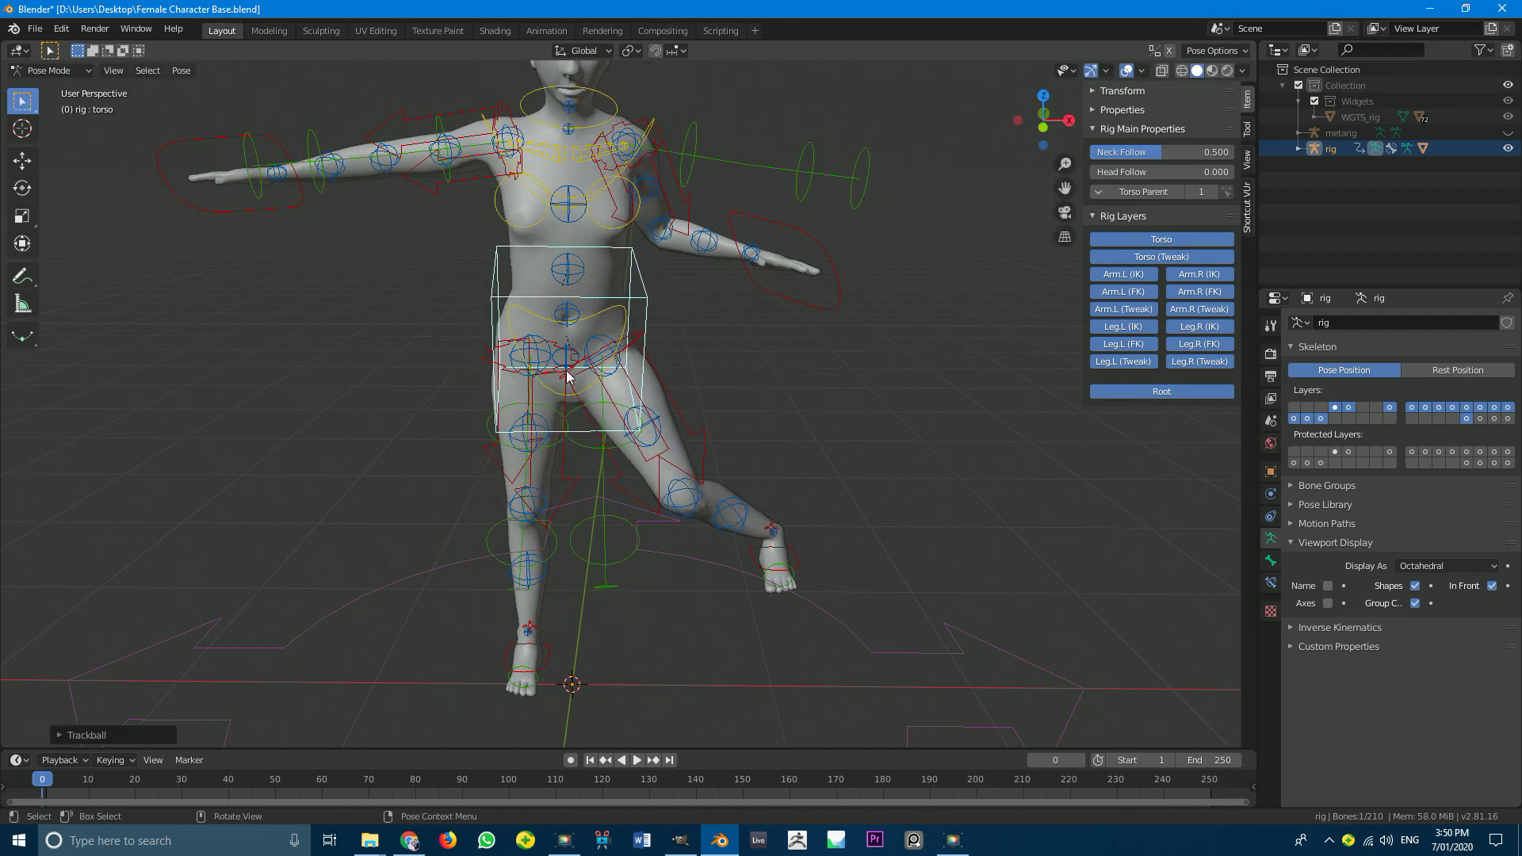
# Step: Select the hips control and rotate it to tilt the pelvis
pyautogui.scroll(2, 608, 316)
pyautogui.click(618, 292)
pyautogui.press('r')
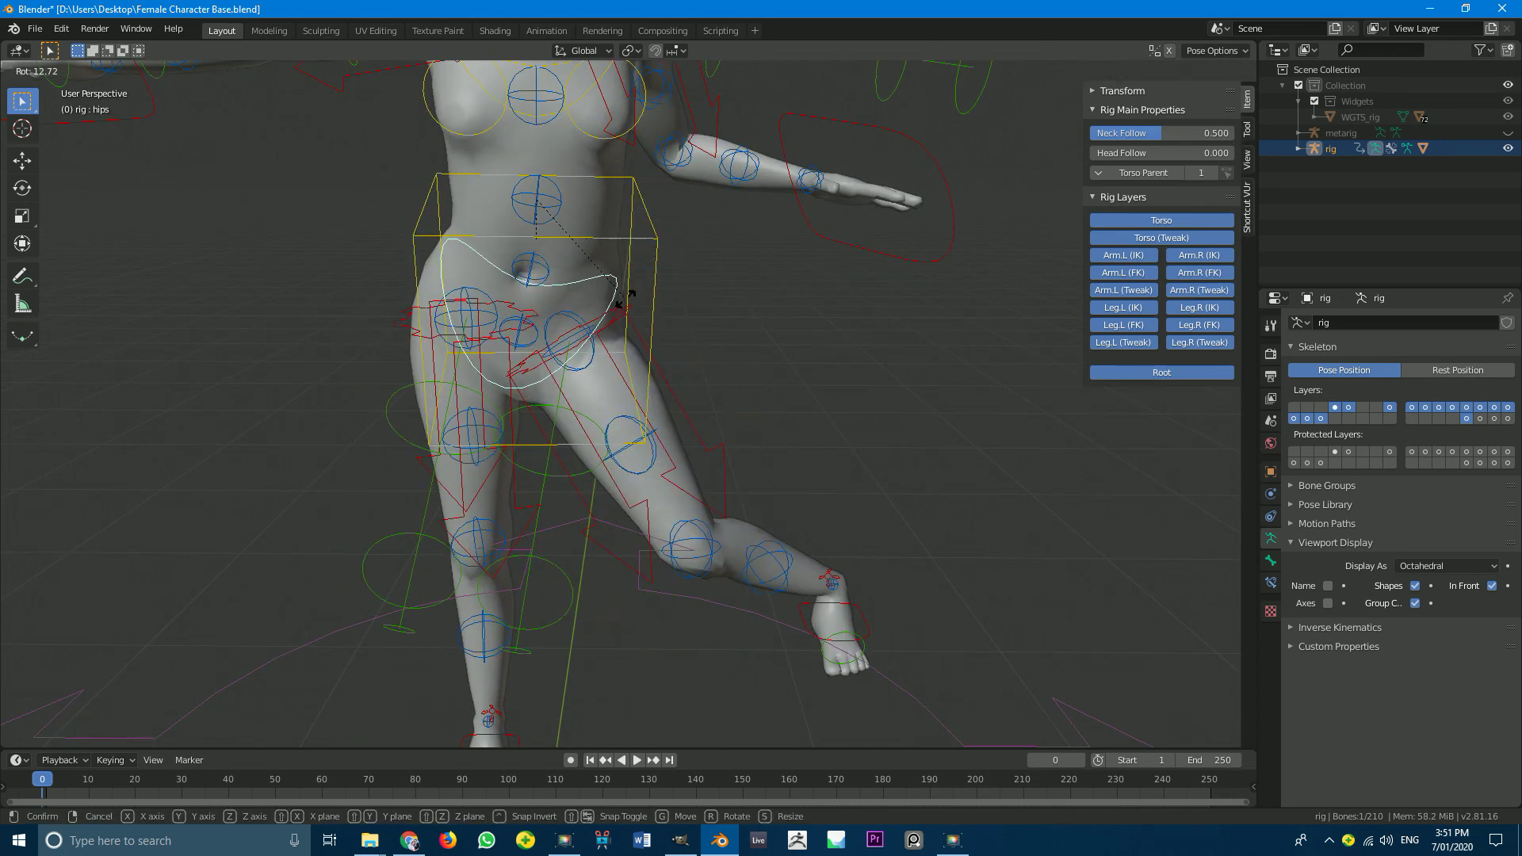
pyautogui.click(590, 298)
# Step: Select the neck control in the right orthographic view and rotate it
pyautogui.scroll(-4, 590, 298)
pyautogui.scroll(3, 600, 371)
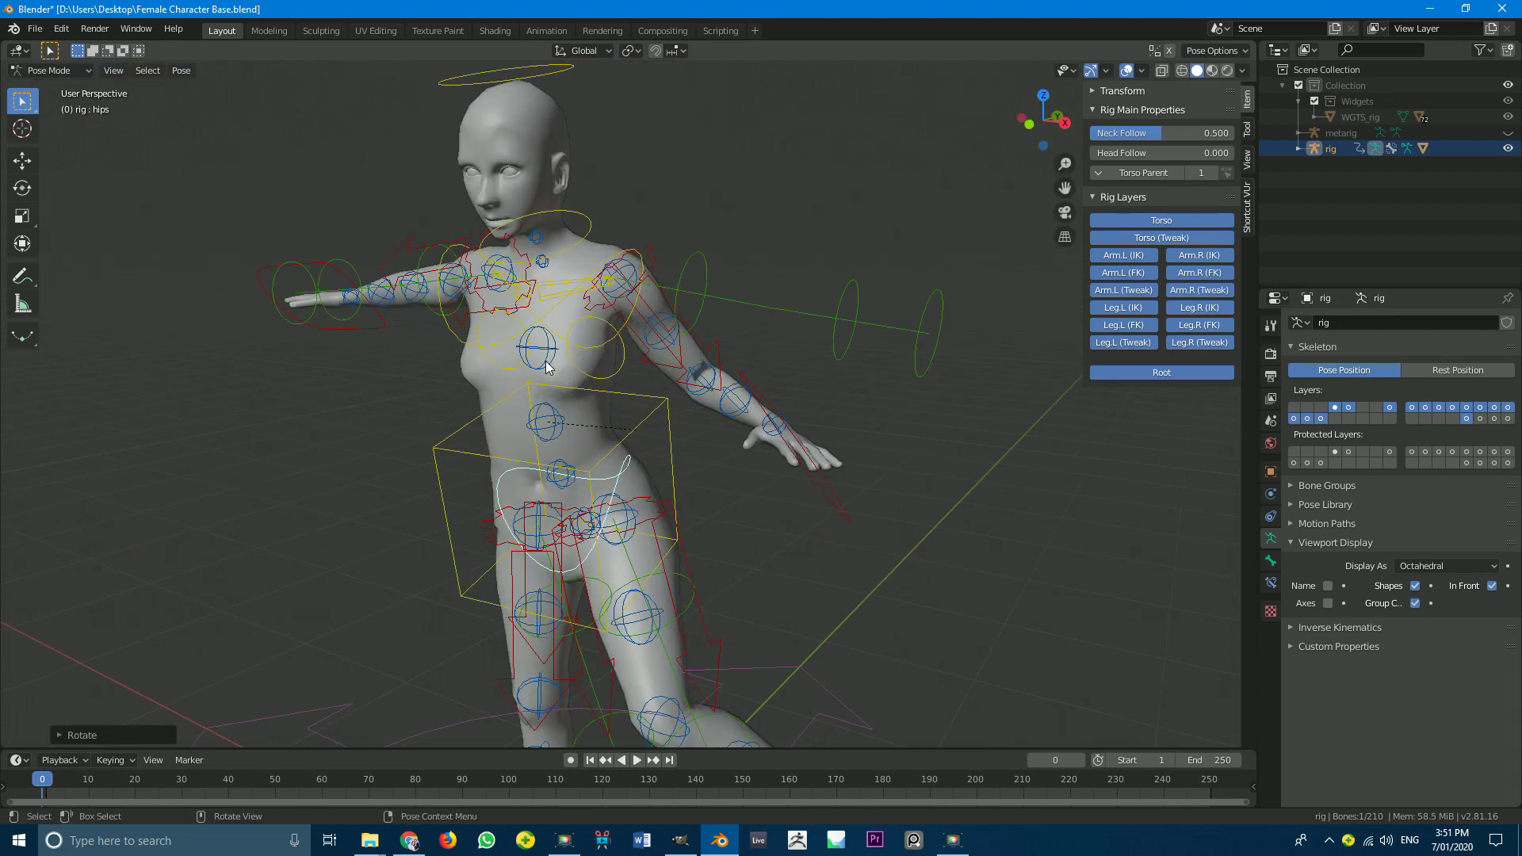
pyautogui.scroll(-3, 603, 371)
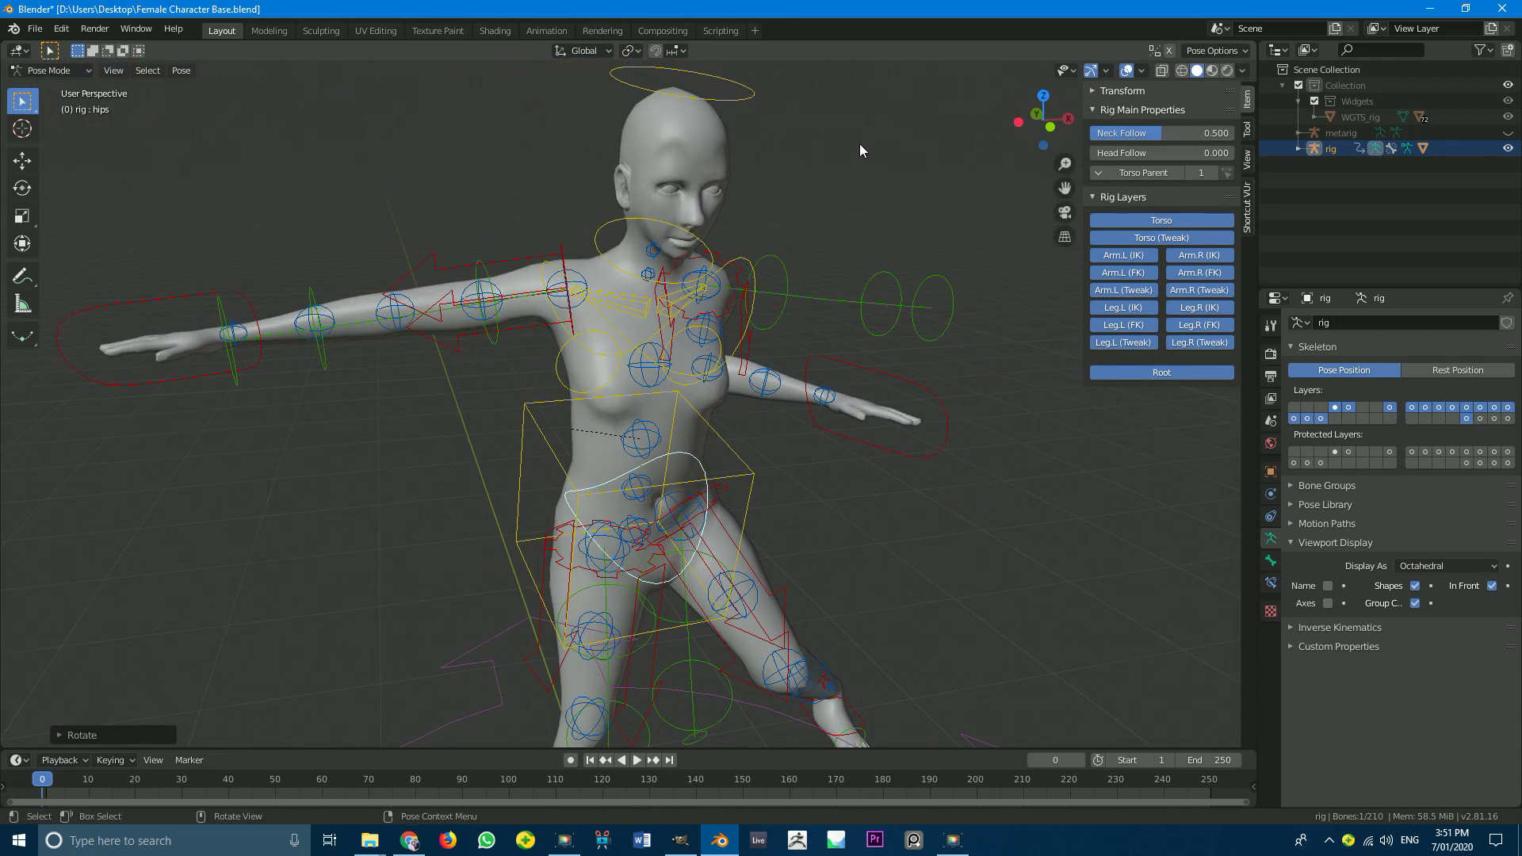
pyautogui.moveTo(859, 145); pyautogui.dragTo(644, 365, button='middle')
pyautogui.press('KP_3')
pyautogui.scroll(2, 604, 348)
pyautogui.click(607, 345)
pyautogui.press('r')
pyautogui.click(702, 344)
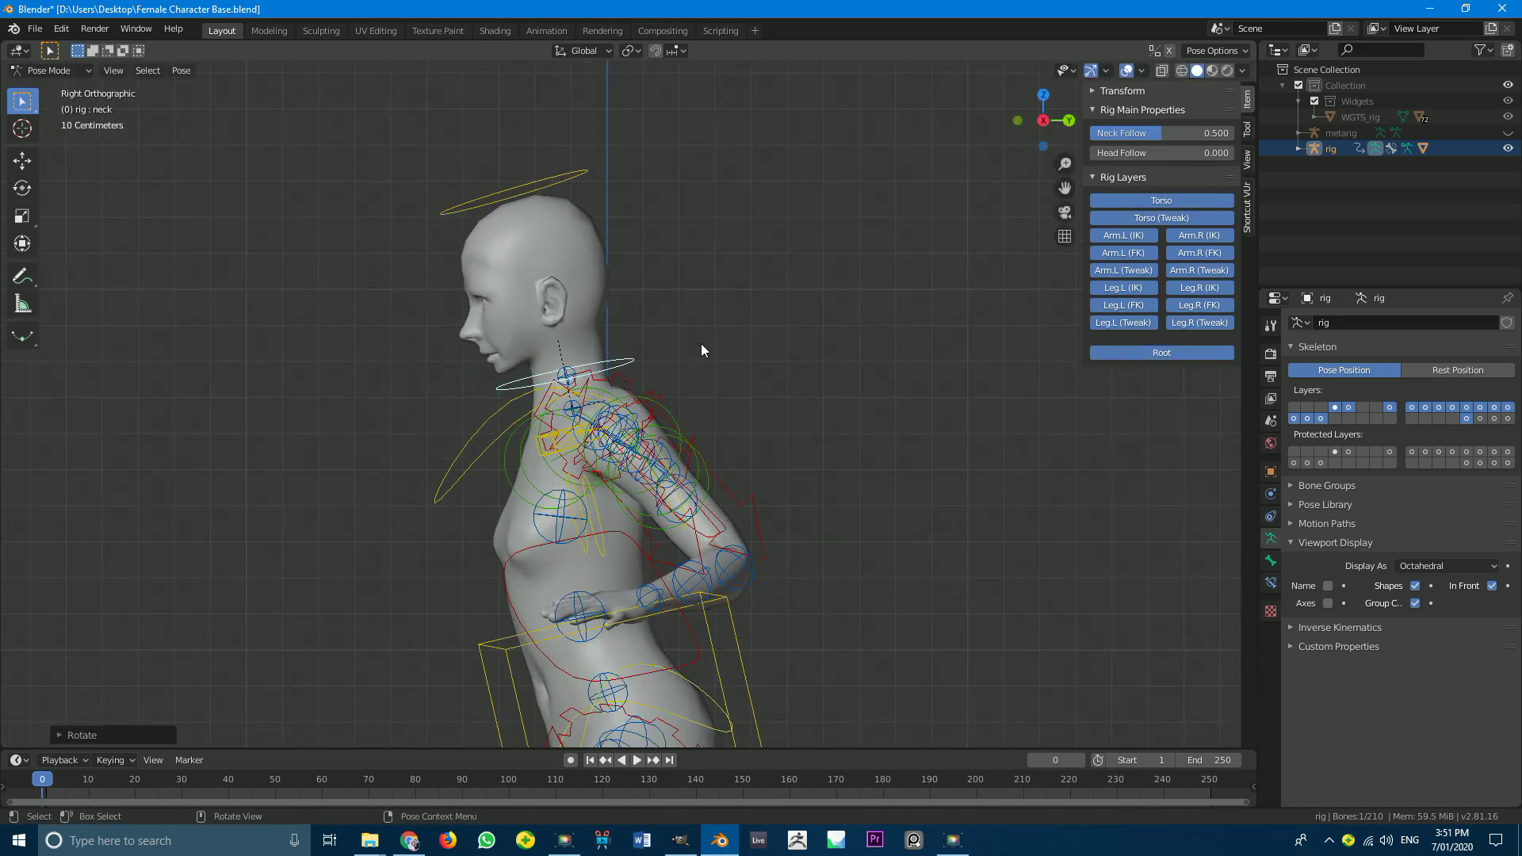
# Step: Select the head control above the skull and rotate it in the right side view
pyautogui.click(579, 172)
pyautogui.press('r')
pyautogui.click(611, 266)
# Step: Switch the rig from Pose Mode to Object Mode and show the posed character in front orthographic view
pyautogui.scroll(-2, 610, 267)
pyautogui.moveTo(529, 333); pyautogui.dragTo(688, 444, button='middle')
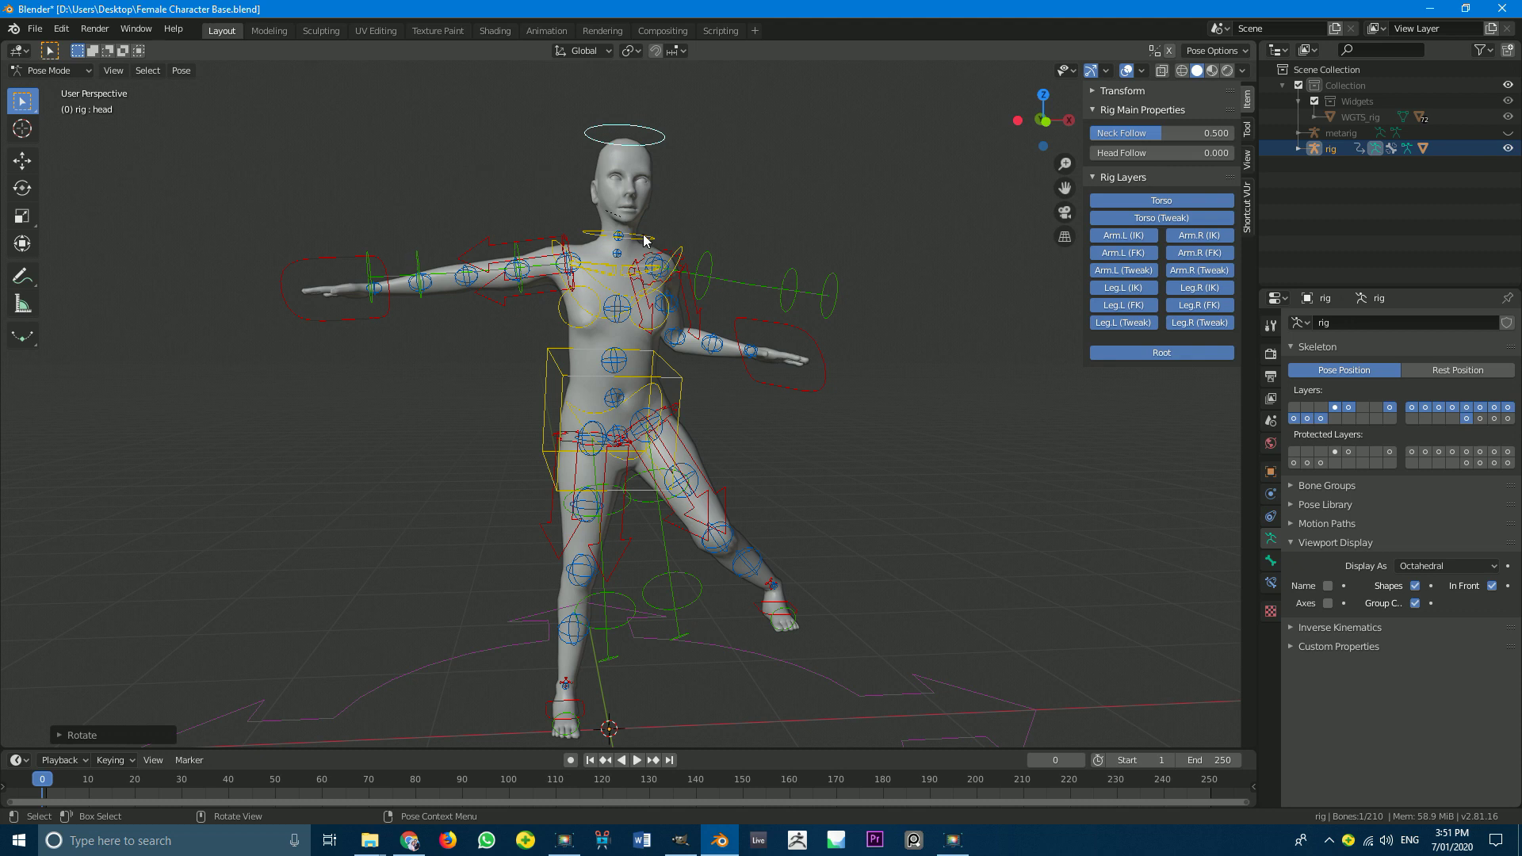
pyautogui.moveTo(643, 237); pyautogui.dragTo(611, 240, button='middle')
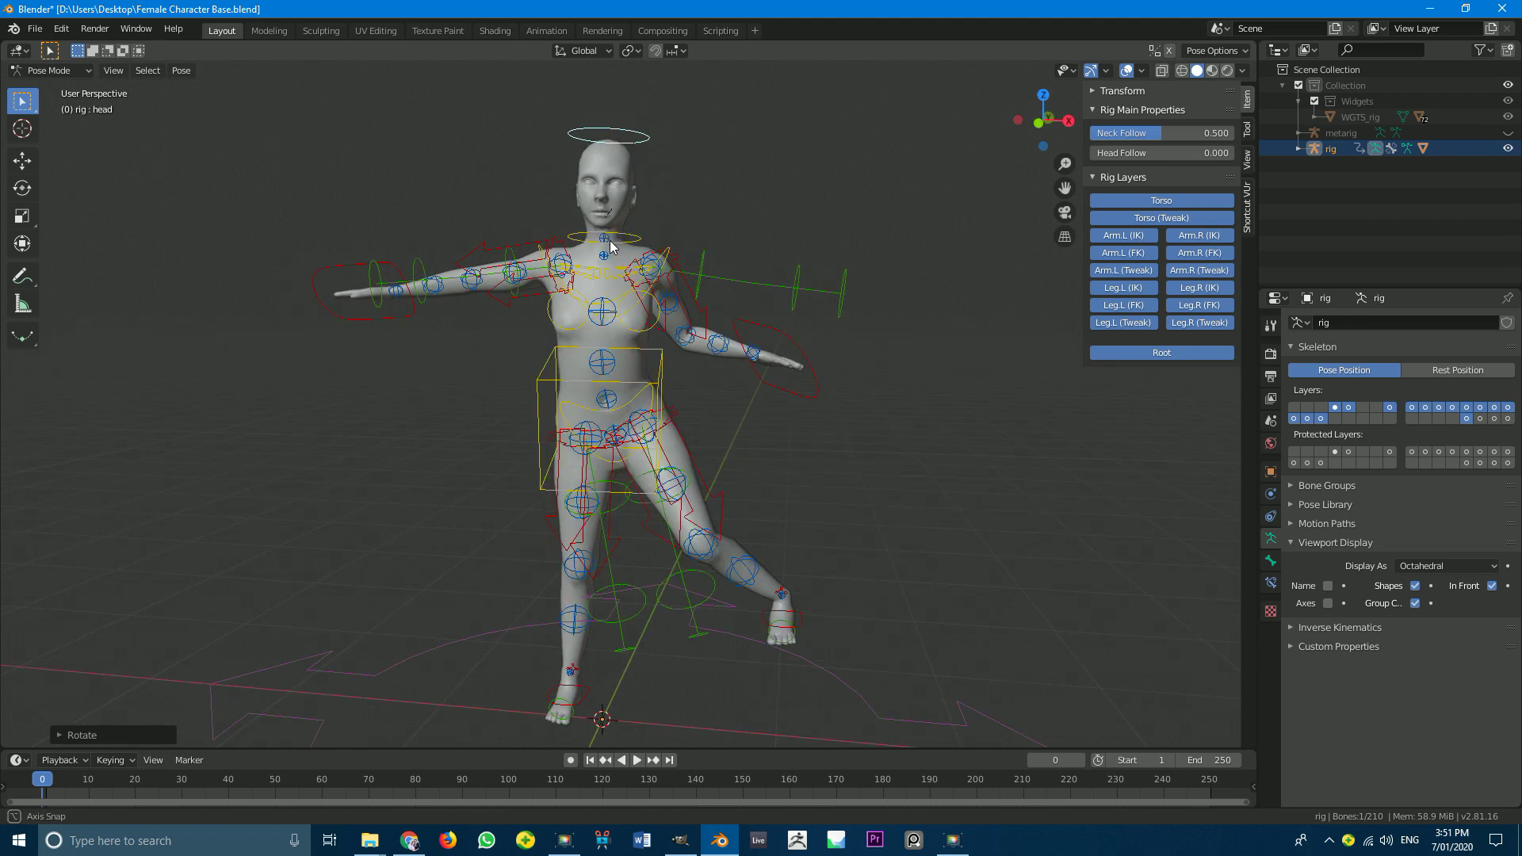
pyautogui.click(46, 71)
pyautogui.click(46, 89)
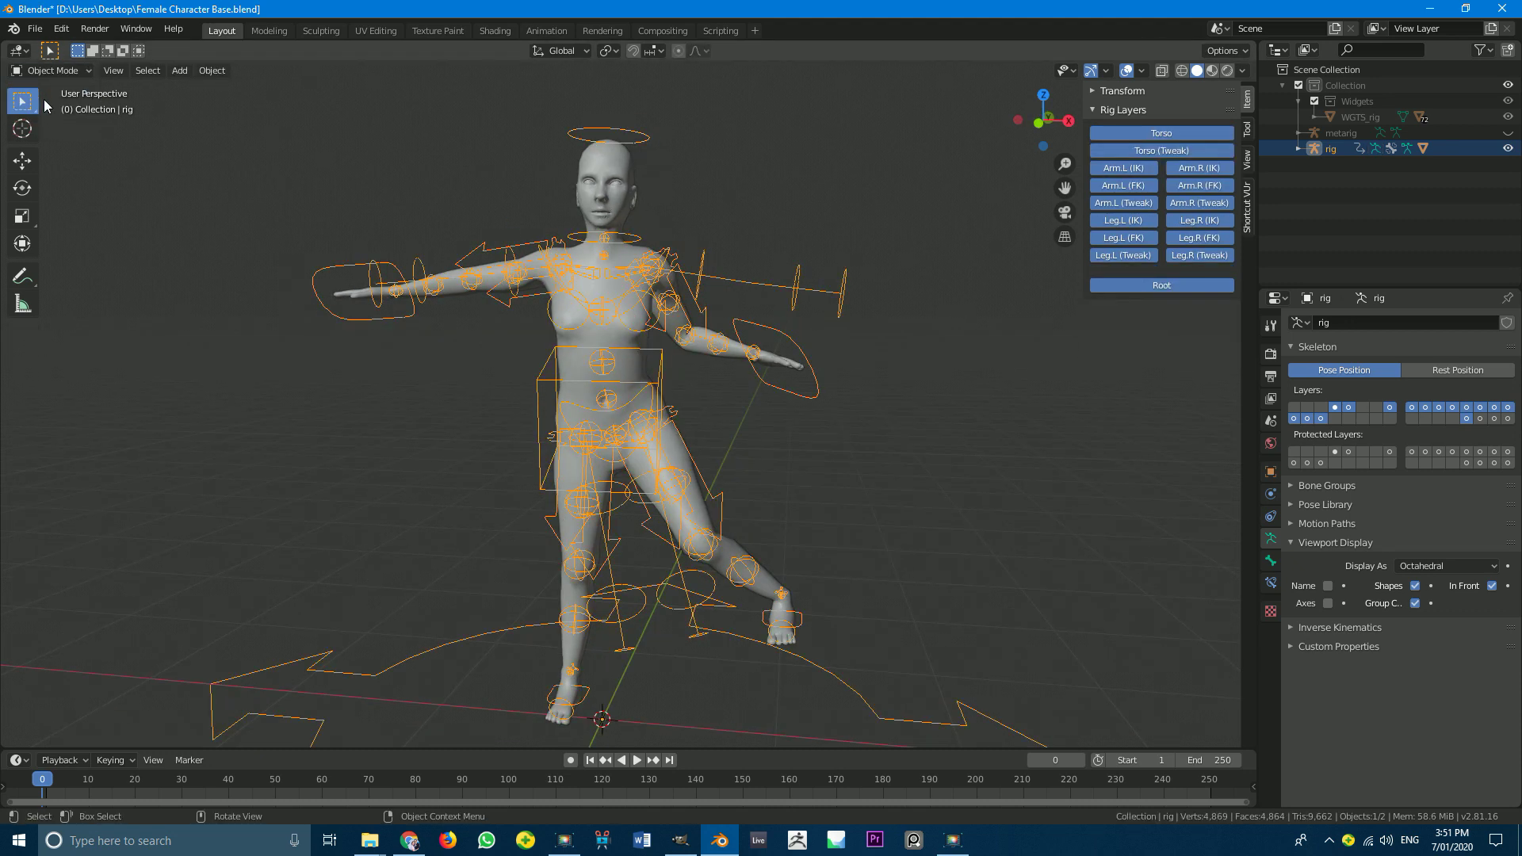
pyautogui.press('KP_1')
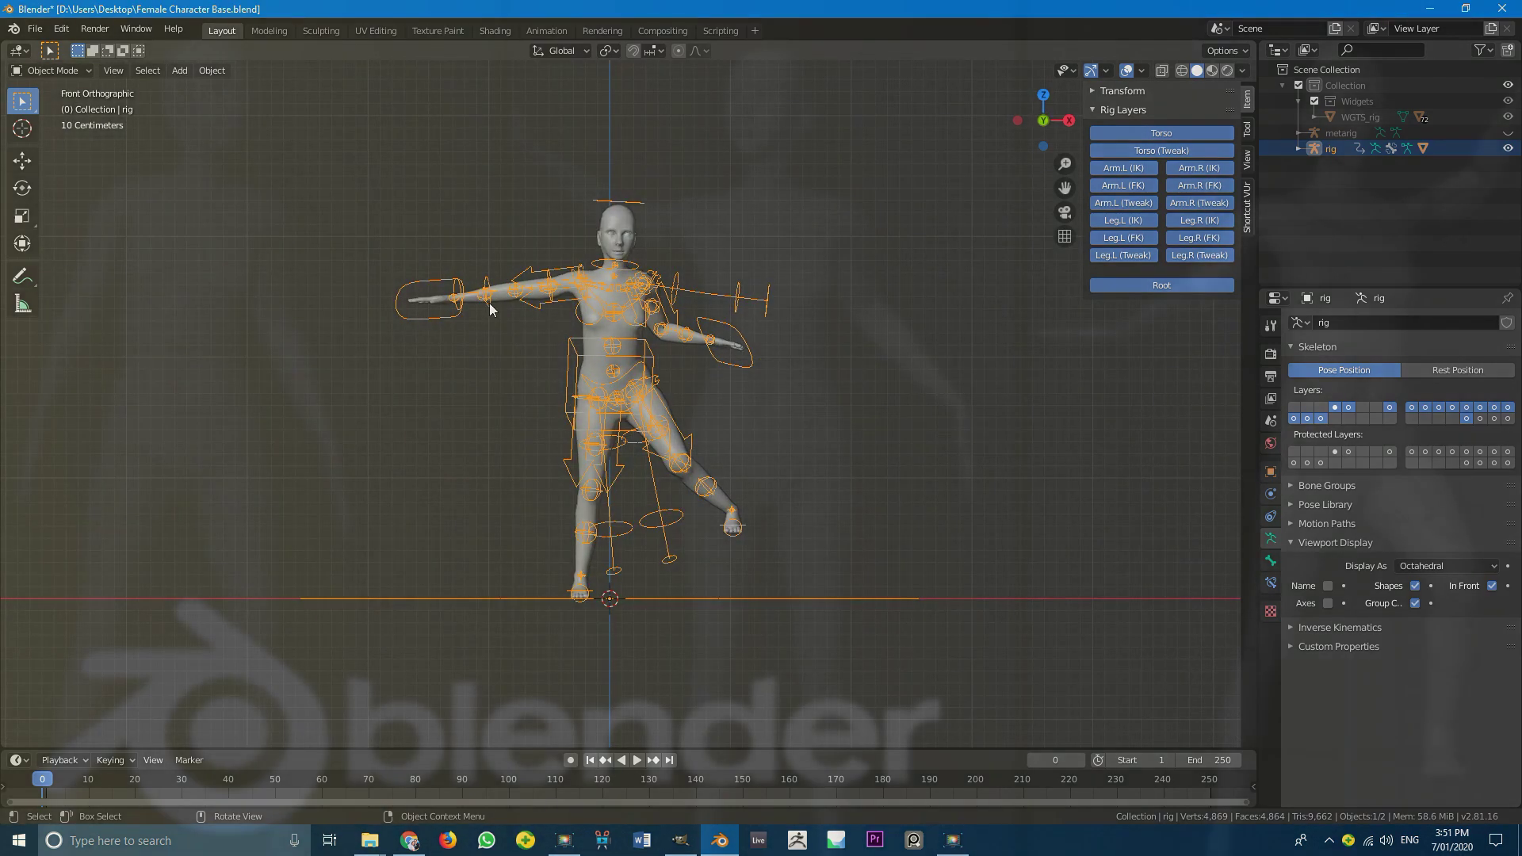